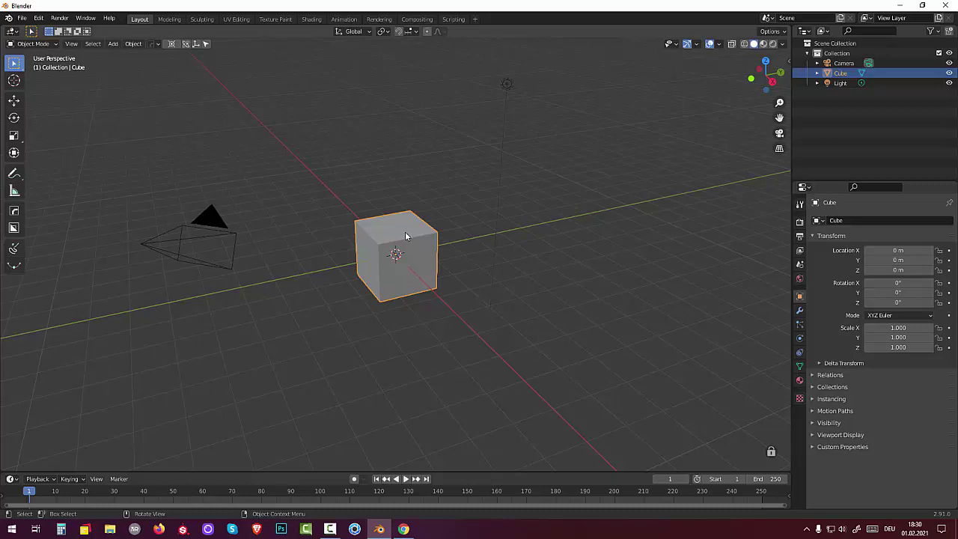
In Edit Mode with face select, extrude the cube's top face upward by one unit.
{"action": "key", "text": "Tab"}
{"action": "left_click", "coordinate": [405, 233]}
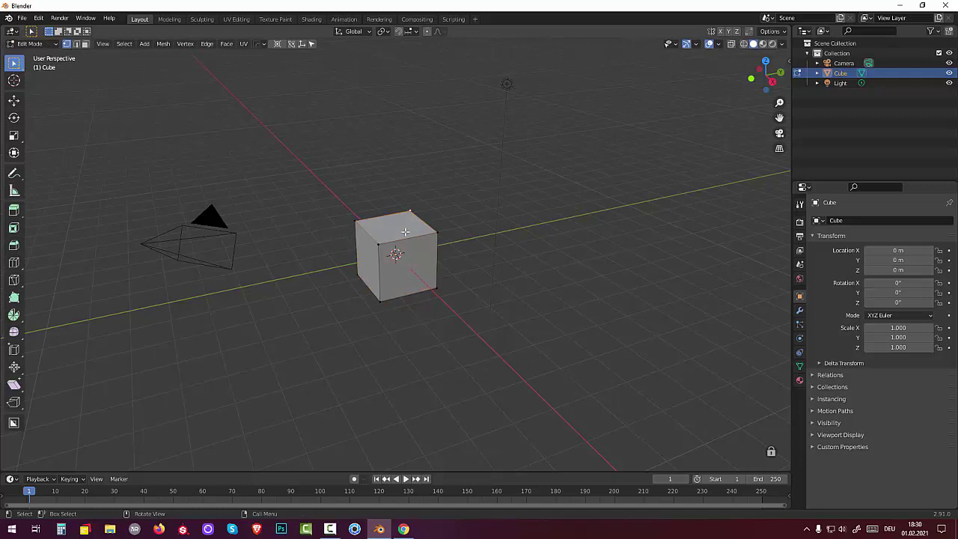
{"action": "key", "text": "3"}
{"action": "left_click", "coordinate": [398, 232]}
{"action": "middle_click_drag", "start_coordinate": [398, 232], "coordinate": [391, 211]}
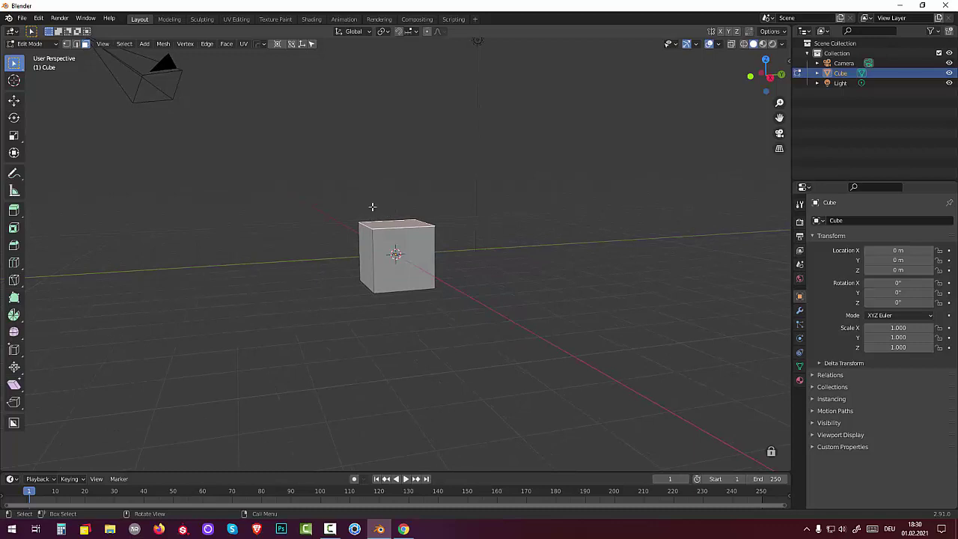
{"action": "key", "text": "e"}
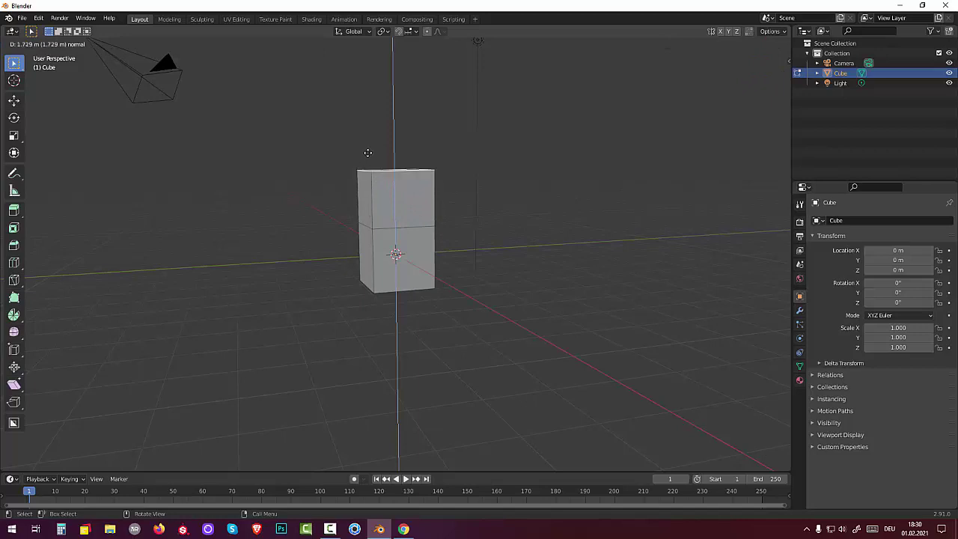
{"action": "left_click", "coordinate": [367, 152]}
Extrude a lower side face outward to form the foot of the L-shaped block.
{"action": "mouse_move", "coordinate": [449, 203]}
{"action": "middle_mouse_down"}
{"action": "mouse_move", "coordinate": [524, 210]}
{"action": "mouse_move", "coordinate": [392, 255]}
{"action": "middle_mouse_up"}
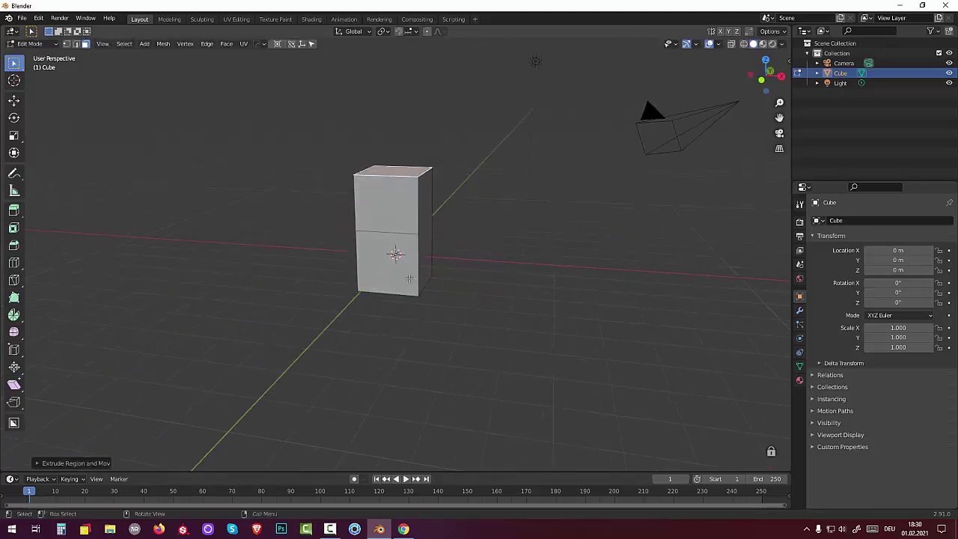
{"action": "left_click", "coordinate": [396, 277]}
{"action": "middle_click_drag", "start_coordinate": [455, 280], "coordinate": [362, 299]}
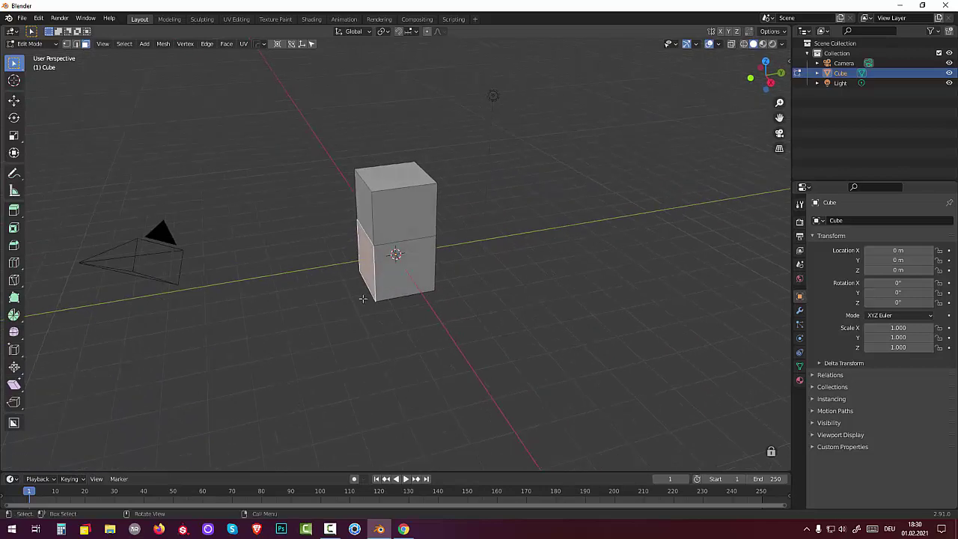
{"action": "key", "text": "e"}
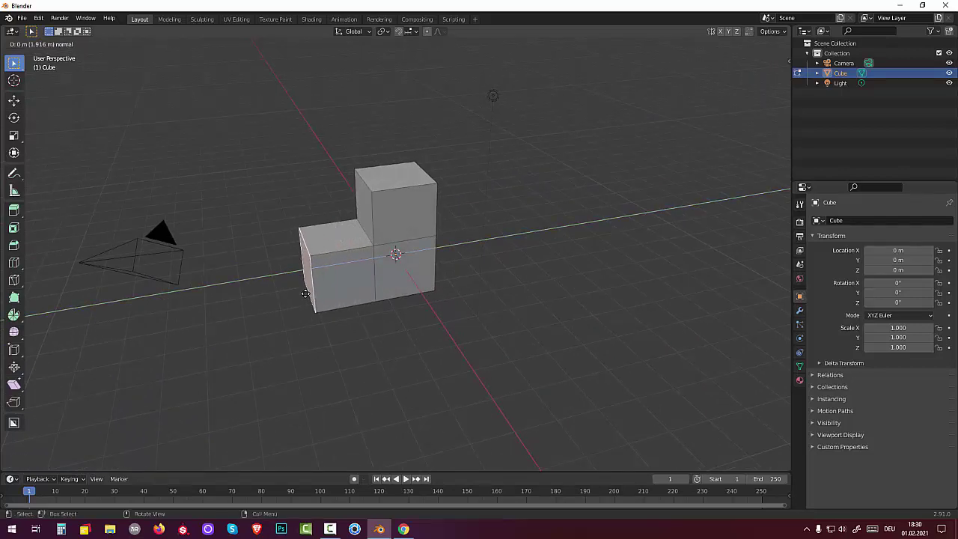
{"action": "left_click", "coordinate": [305, 294]}
{"action": "mouse_move", "coordinate": [413, 284]}
{"action": "middle_mouse_down"}
{"action": "mouse_move", "coordinate": [543, 249]}
{"action": "mouse_move", "coordinate": [618, 265]}
{"action": "mouse_move", "coordinate": [582, 287]}
{"action": "mouse_move", "coordinate": [447, 291]}
{"action": "mouse_move", "coordinate": [416, 279]}
{"action": "mouse_move", "coordinate": [414, 312]}
{"action": "mouse_move", "coordinate": [516, 328]}
{"action": "mouse_move", "coordinate": [487, 333]}
{"action": "mouse_move", "coordinate": [508, 357]}
{"action": "middle_mouse_up"}
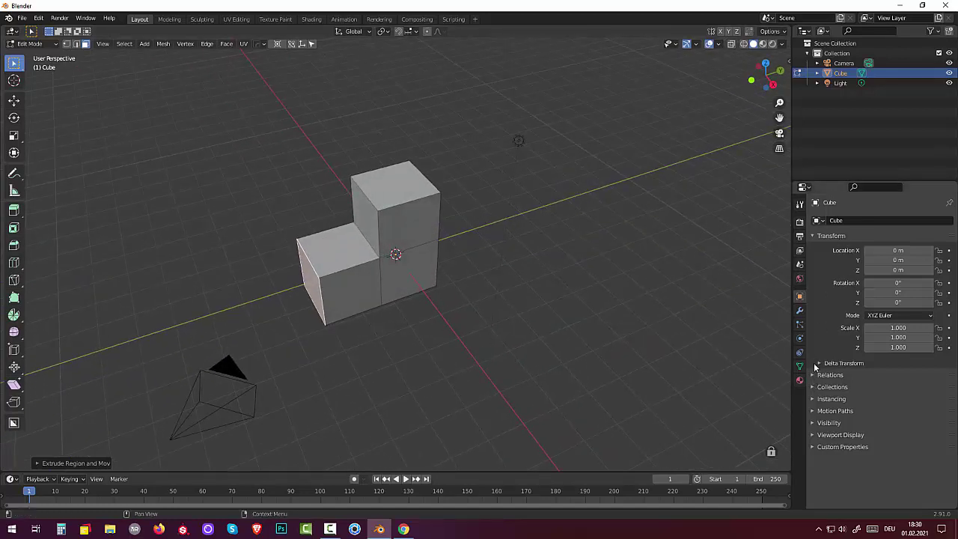
Add a Subdivision Surface modifier (viewport 1, render 2) and select the shaft's top face.
{"action": "left_click", "coordinate": [827, 237]}
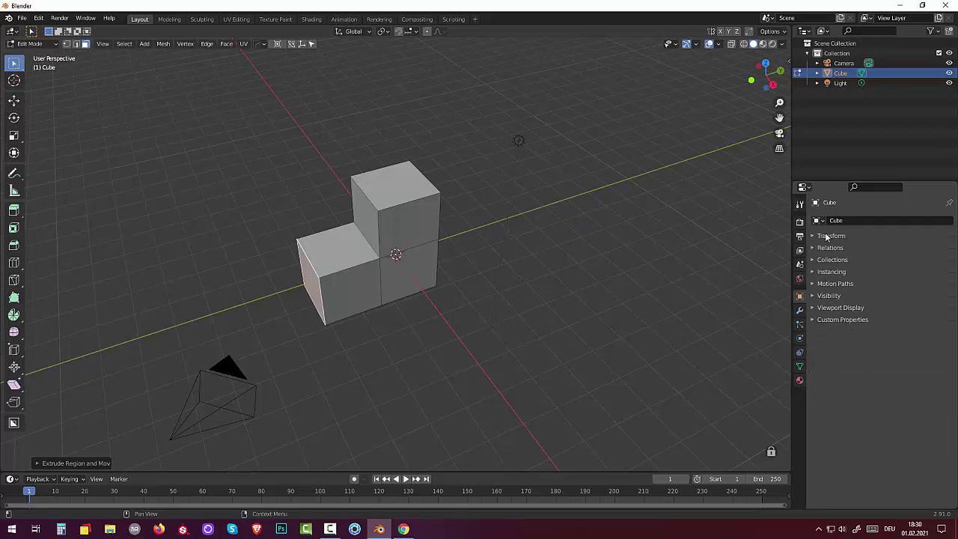
{"action": "left_click", "coordinate": [799, 309]}
{"action": "left_click", "coordinate": [833, 222]}
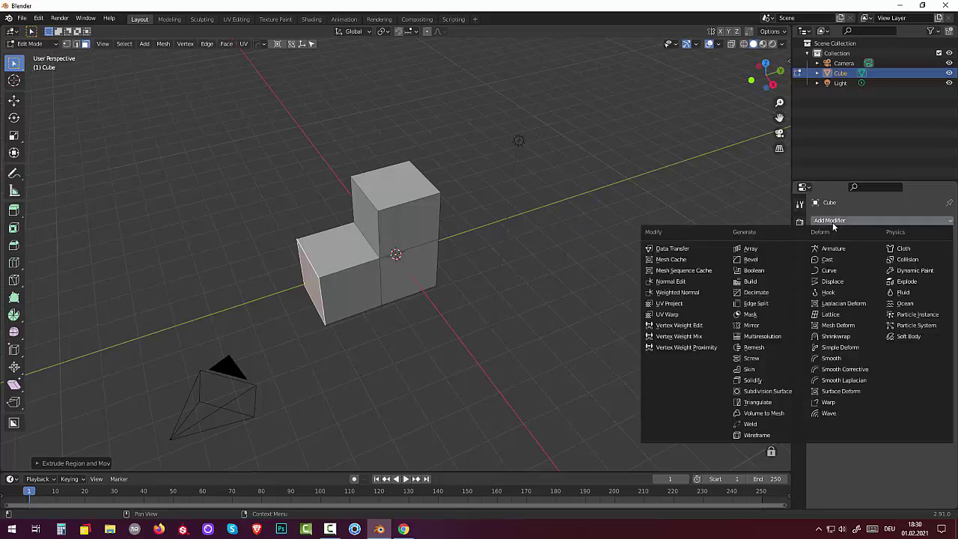
{"action": "left_click", "coordinate": [775, 390]}
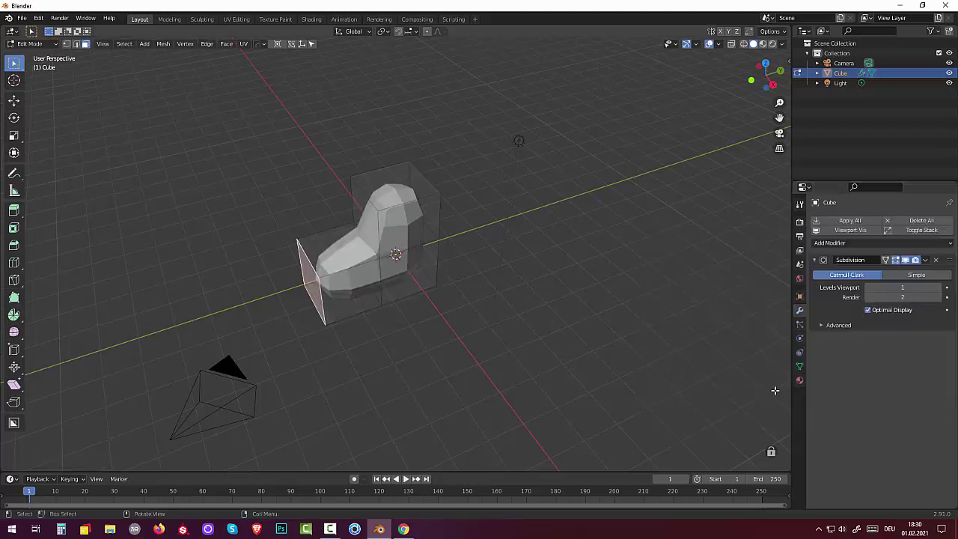
{"action": "mouse_move", "coordinate": [566, 362]}
{"action": "middle_mouse_down"}
{"action": "mouse_move", "coordinate": [701, 317]}
{"action": "mouse_move", "coordinate": [739, 316]}
{"action": "mouse_move", "coordinate": [573, 370]}
{"action": "mouse_move", "coordinate": [554, 363]}
{"action": "middle_mouse_up"}
{"action": "left_click", "coordinate": [395, 203]}
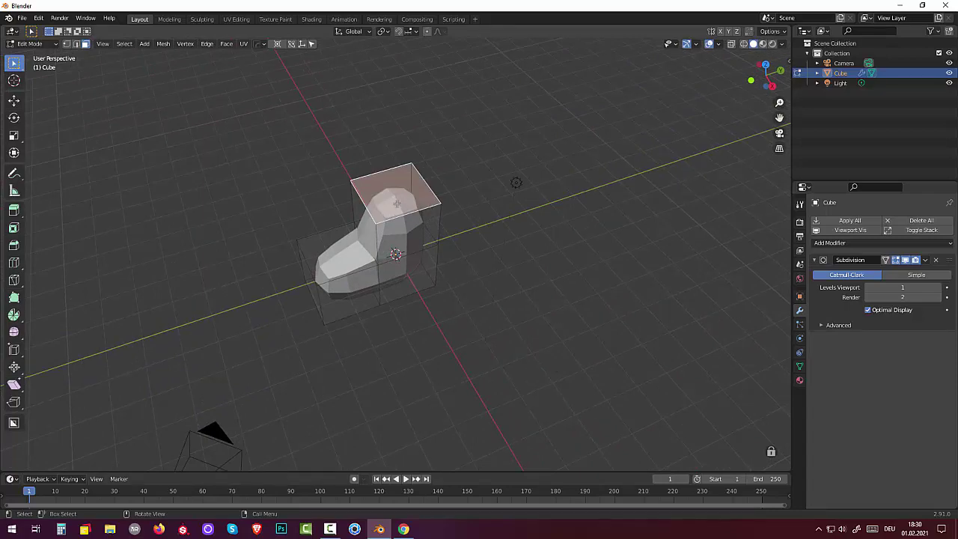
Delete the shaft's top face to open the boot's top.
{"action": "key", "text": "x"}
{"action": "left_click", "coordinate": [360, 226]}
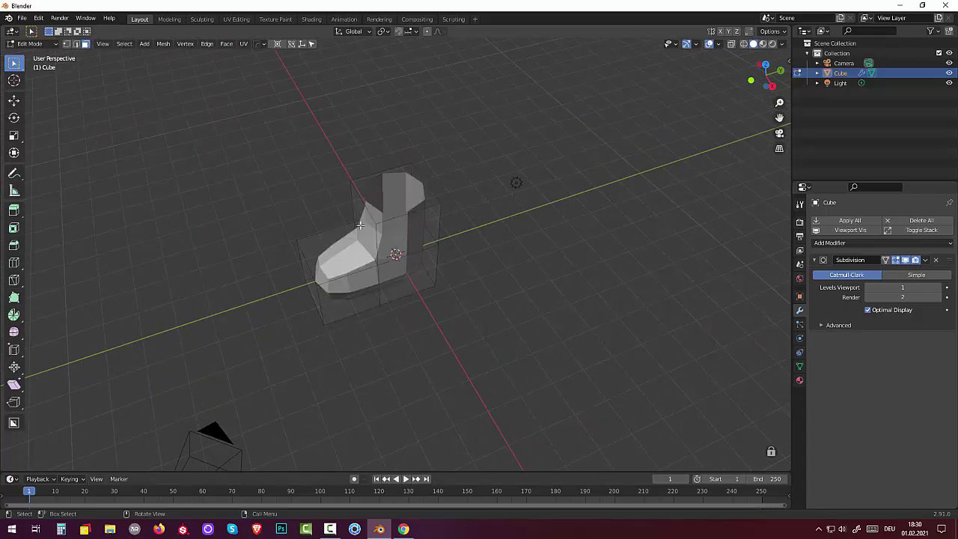
{"action": "mouse_move", "coordinate": [518, 245]}
{"action": "middle_mouse_down"}
{"action": "mouse_move", "coordinate": [481, 216]}
{"action": "mouse_move", "coordinate": [687, 207]}
{"action": "mouse_move", "coordinate": [490, 227]}
{"action": "mouse_move", "coordinate": [507, 217]}
{"action": "mouse_move", "coordinate": [501, 232]}
{"action": "middle_mouse_up"}
{"action": "mouse_move", "coordinate": [491, 288]}
{"action": "middle_mouse_down"}
{"action": "mouse_move", "coordinate": [490, 304]}
{"action": "mouse_move", "coordinate": [488, 284]}
{"action": "mouse_move", "coordinate": [474, 293]}
{"action": "middle_mouse_up"}
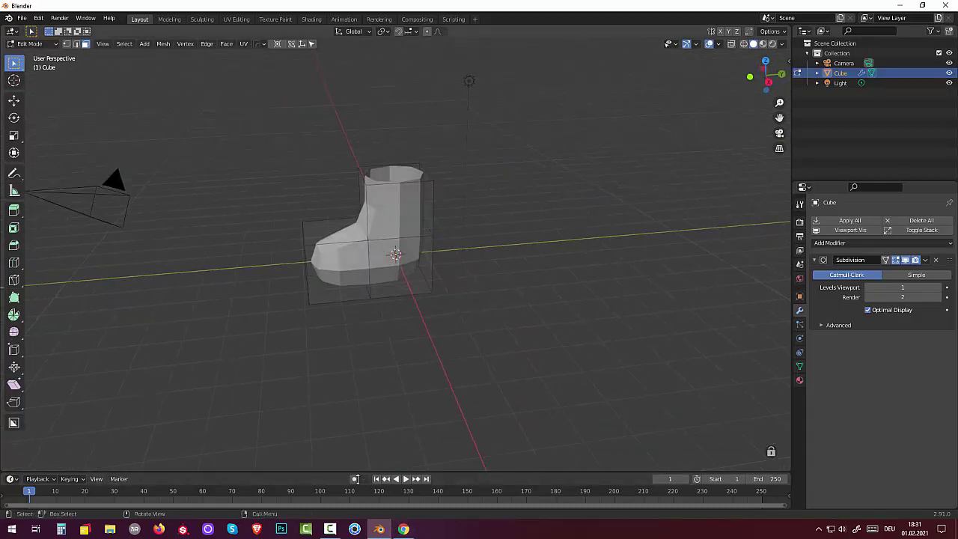
{"action": "left_click", "coordinate": [330, 529]}
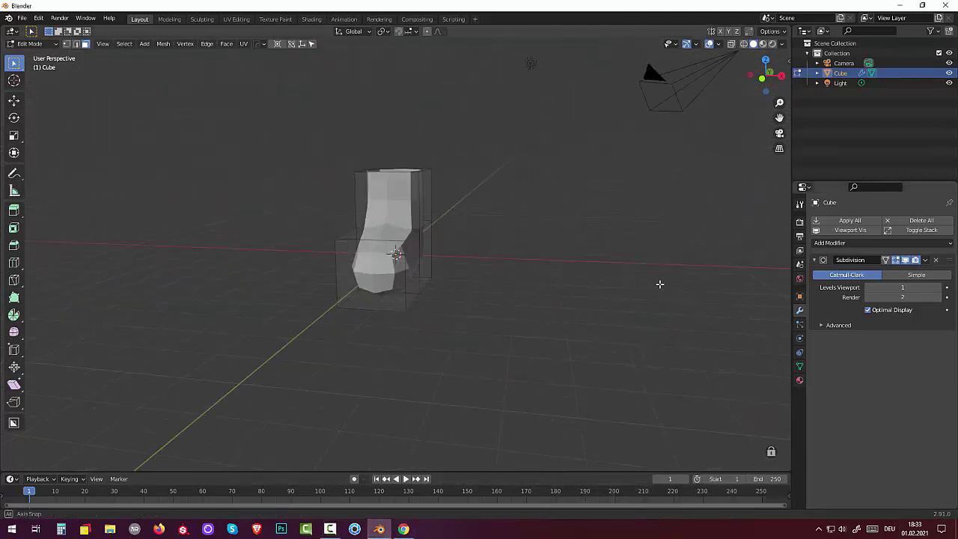
Move the toe's front face forward to lengthen the foot.
{"action": "middle_click_drag", "start_coordinate": [660, 283], "coordinate": [350, 305]}
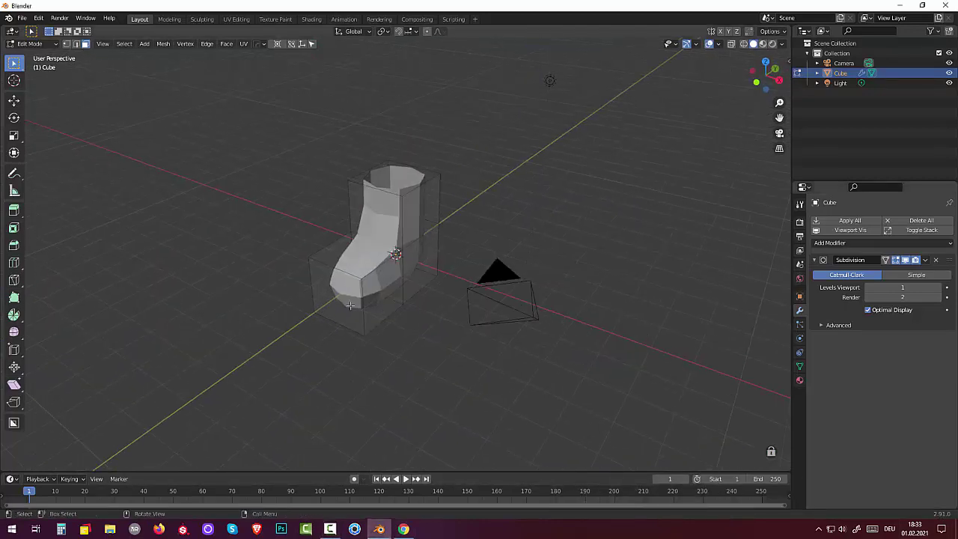
{"action": "left_click", "coordinate": [350, 305]}
{"action": "middle_click_drag", "start_coordinate": [401, 336], "coordinate": [382, 363]}
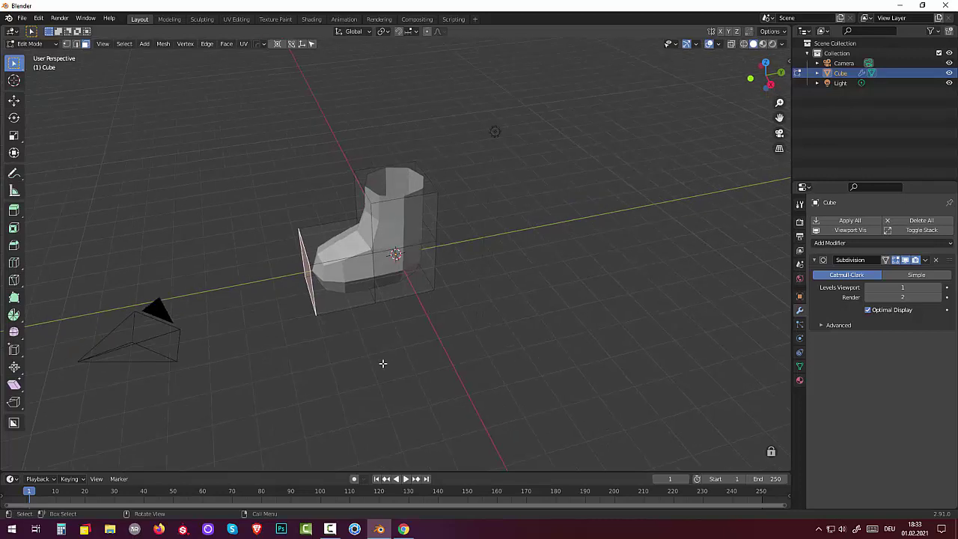
{"action": "key", "text": "g"}
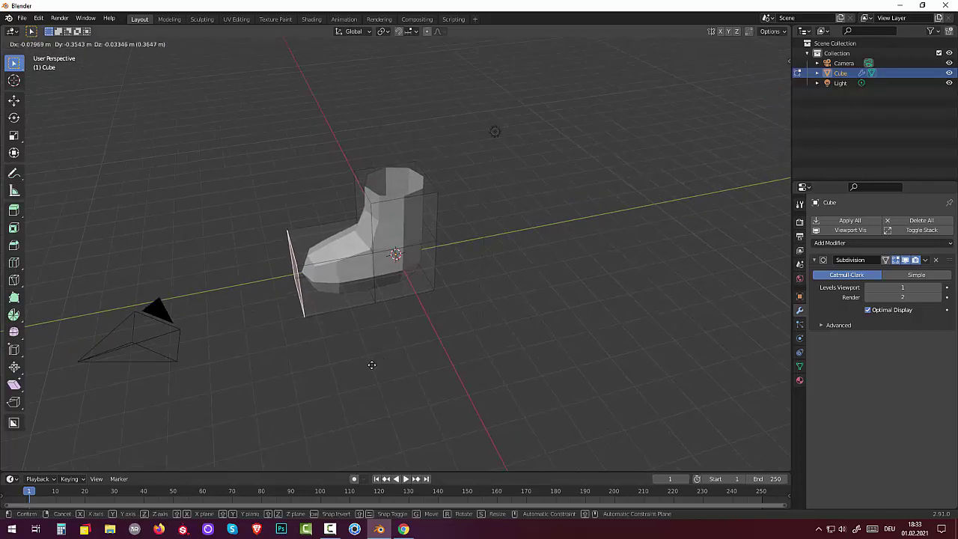
{"action": "left_click", "coordinate": [377, 360]}
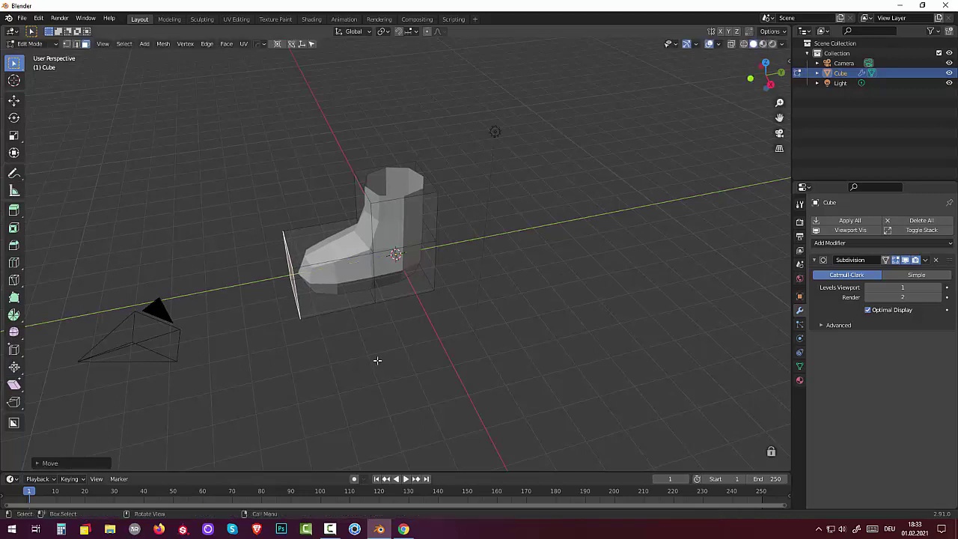
{"action": "middle_click_drag", "start_coordinate": [377, 361], "coordinate": [365, 305]}
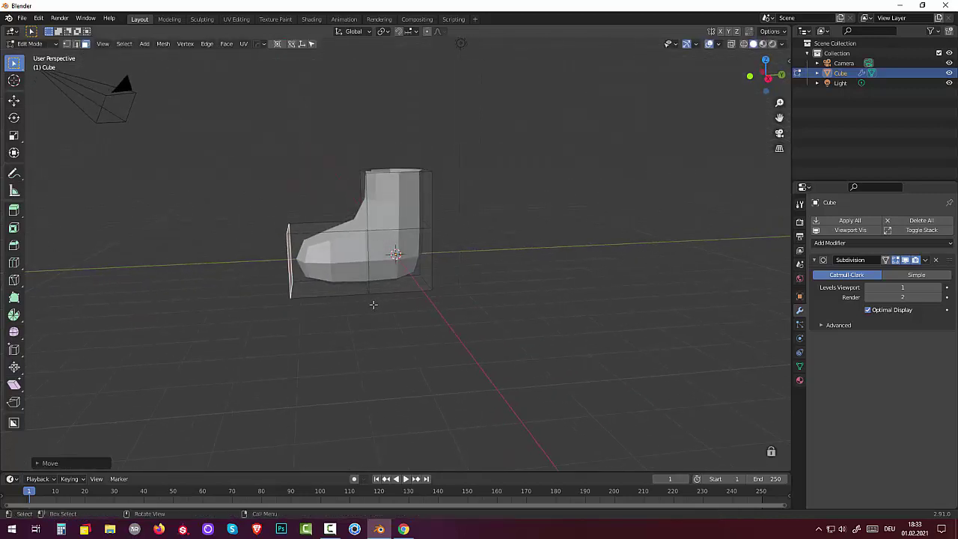
Add a loop cut near the boot's bottom and raise it slightly along Z.
{"action": "key", "text": "ctrl+r"}
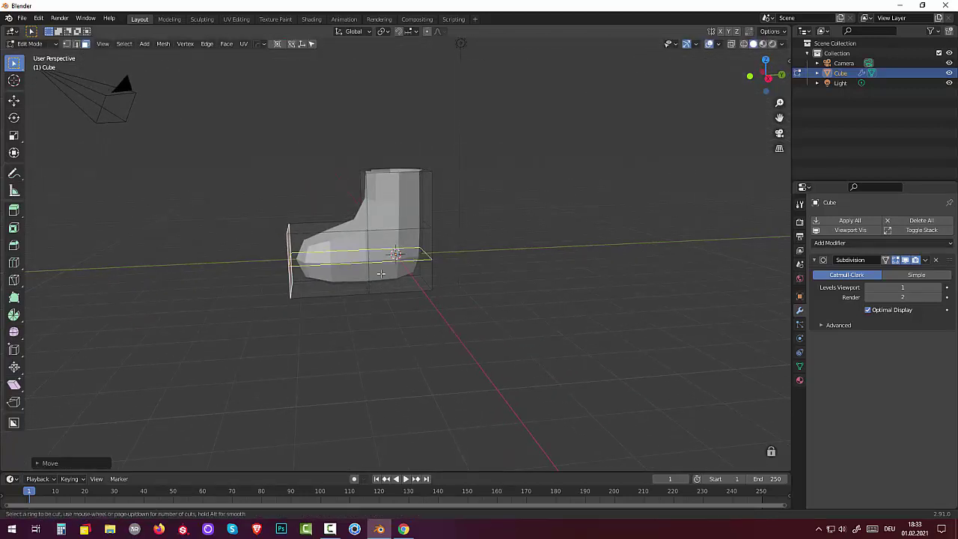
{"action": "left_click", "coordinate": [379, 273]}
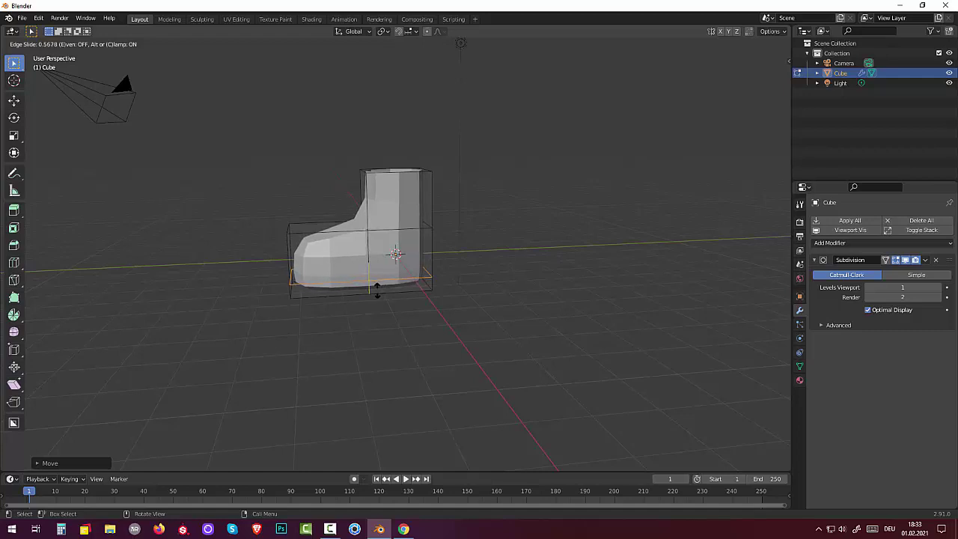
{"action": "left_click", "coordinate": [377, 289]}
{"action": "mouse_move", "coordinate": [377, 292]}
{"action": "middle_mouse_down"}
{"action": "mouse_move", "coordinate": [541, 288]}
{"action": "mouse_move", "coordinate": [529, 304]}
{"action": "middle_mouse_up"}
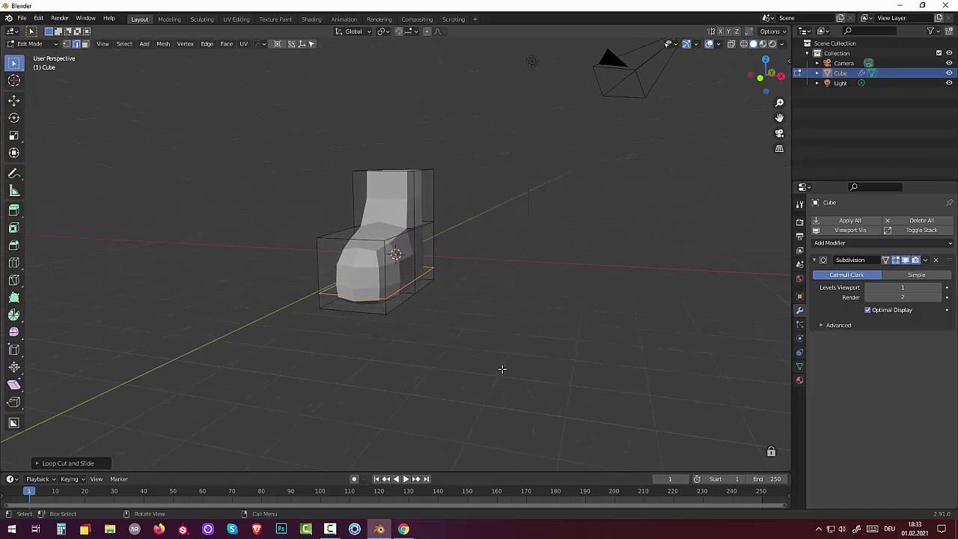
{"action": "key", "text": "g"}
{"action": "key", "text": "z"}
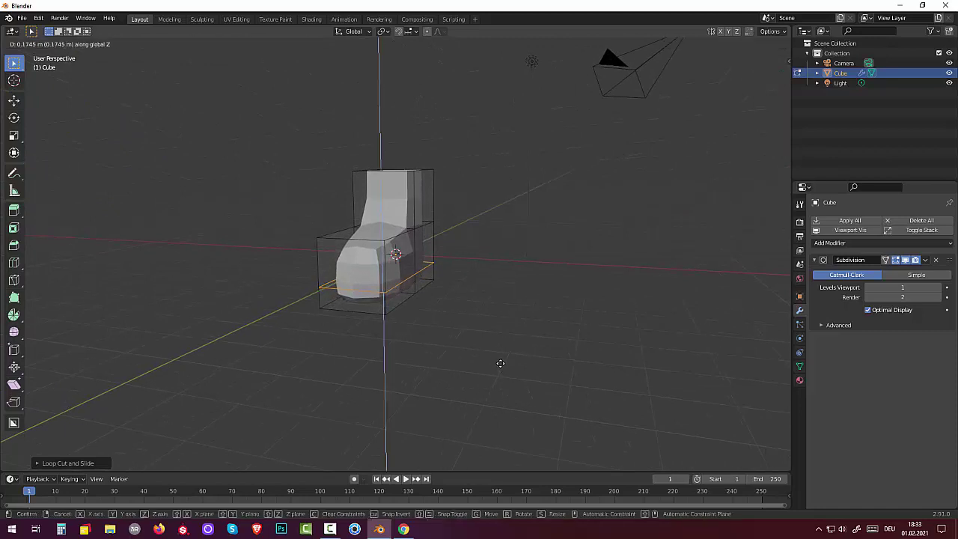
{"action": "left_click", "coordinate": [500, 363]}
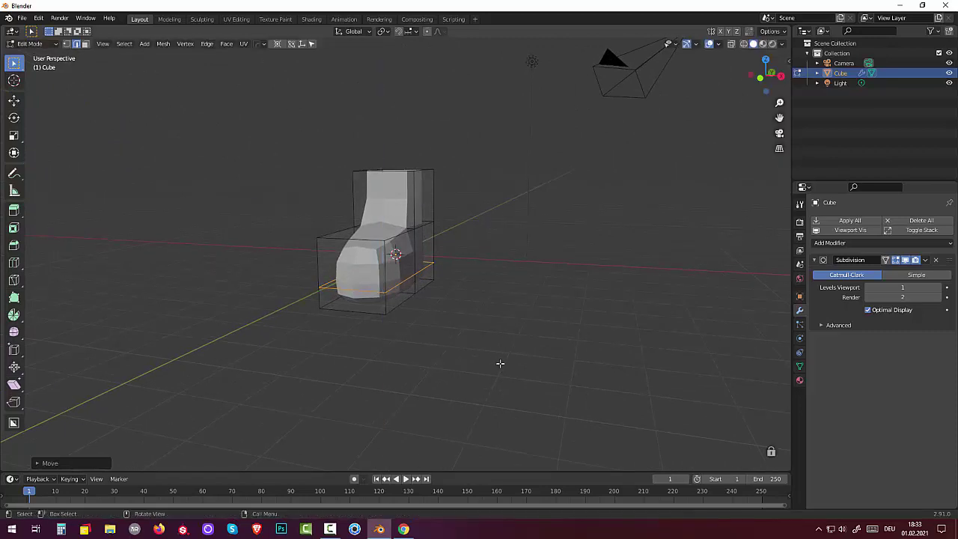
Select the ring of bottom faces below the new loop for the sole.
{"action": "left_click", "coordinate": [357, 305]}
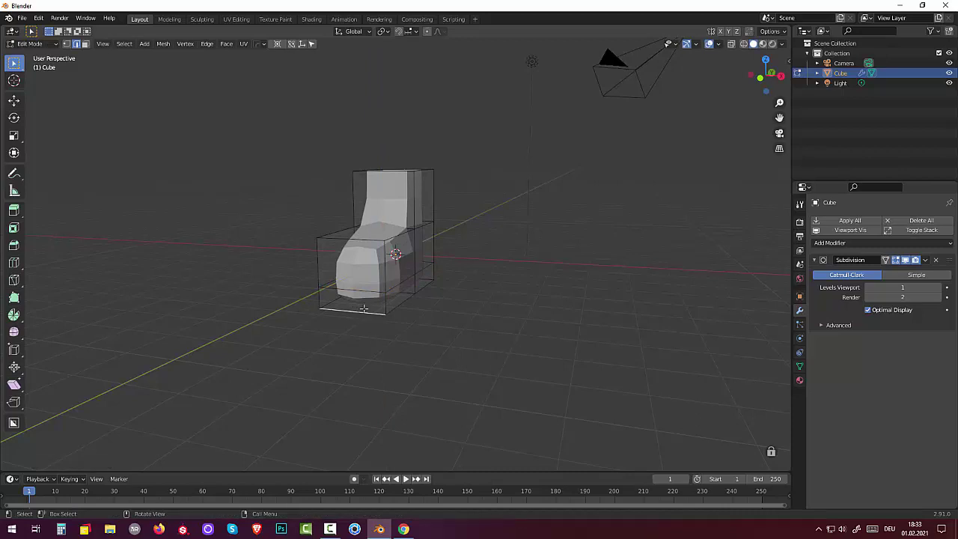
{"action": "key", "text": "3"}
{"action": "left_click", "coordinate": [362, 307]}
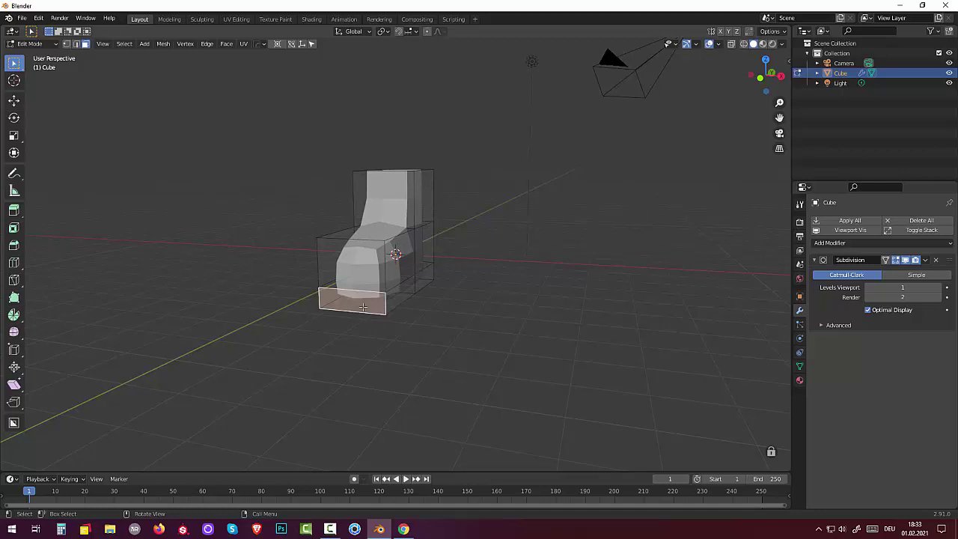
{"action": "left_click", "coordinate": [387, 303], "text": "alt"}
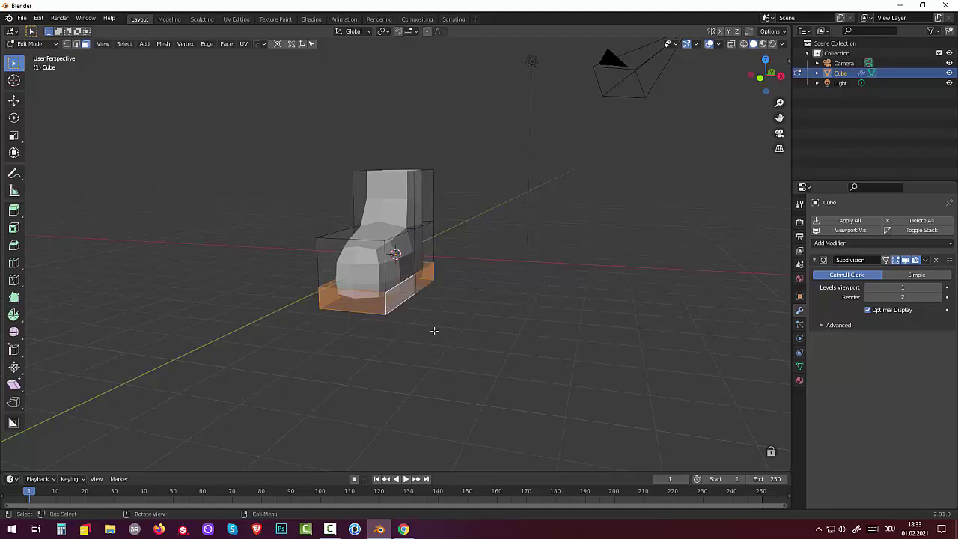
{"action": "middle_click_drag", "start_coordinate": [434, 329], "coordinate": [419, 342]}
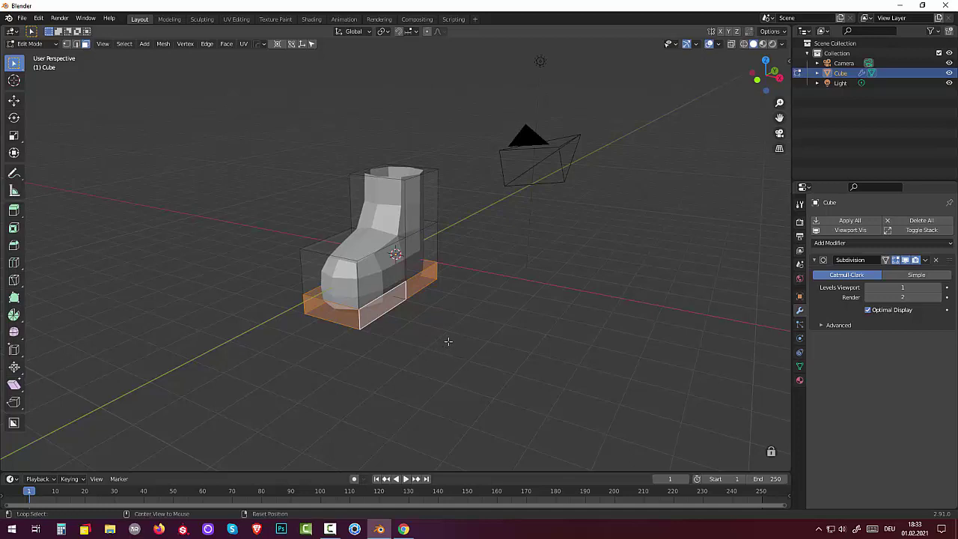
Extrude the sole faces along their normals by 0.22, then deselect them.
{"action": "key", "text": "alt+e"}
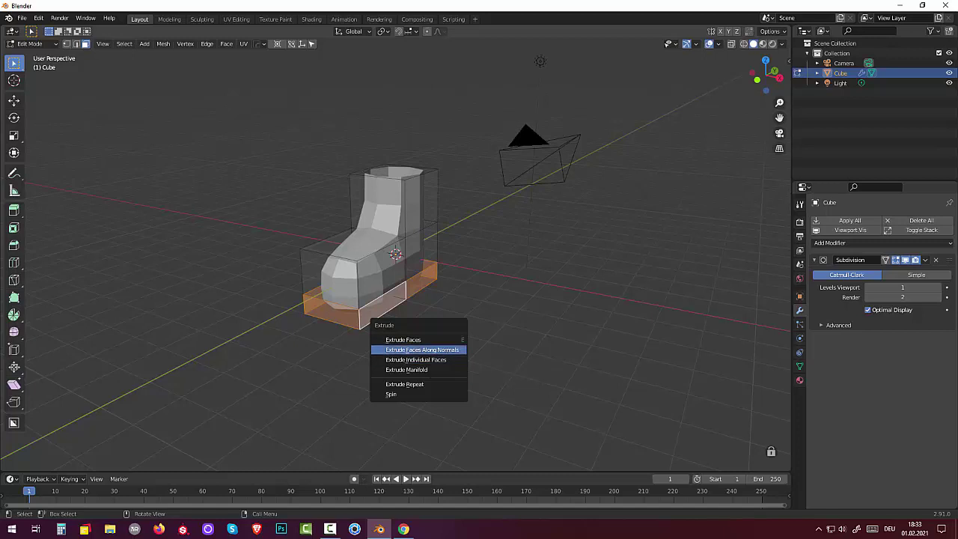
{"action": "left_click", "coordinate": [434, 350]}
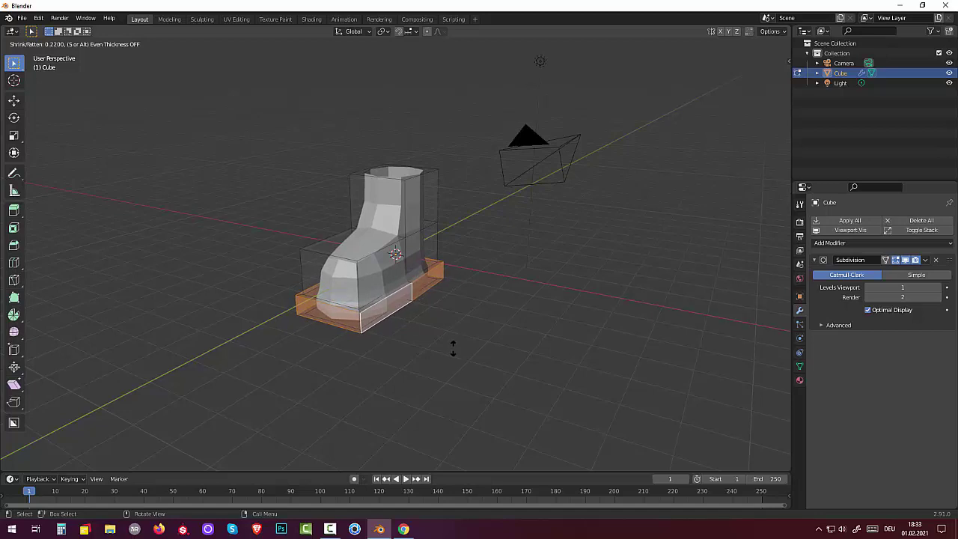
{"action": "left_click", "coordinate": [453, 348]}
{"action": "left_click", "coordinate": [456, 350]}
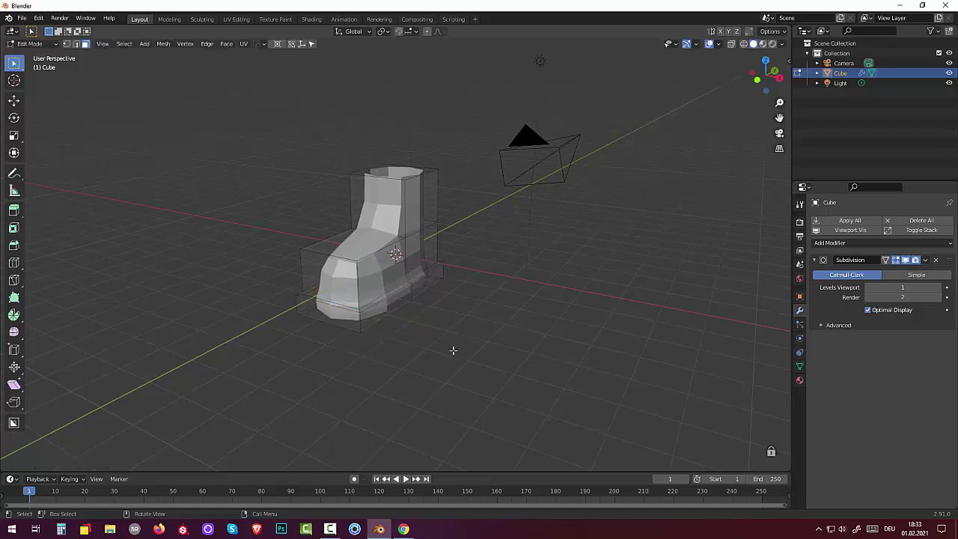
{"action": "mouse_move", "coordinate": [469, 336]}
{"action": "middle_mouse_down"}
{"action": "mouse_move", "coordinate": [396, 319]}
{"action": "mouse_move", "coordinate": [344, 327]}
{"action": "mouse_move", "coordinate": [316, 394]}
{"action": "mouse_move", "coordinate": [462, 315]}
{"action": "mouse_move", "coordinate": [459, 331]}
{"action": "middle_mouse_up"}
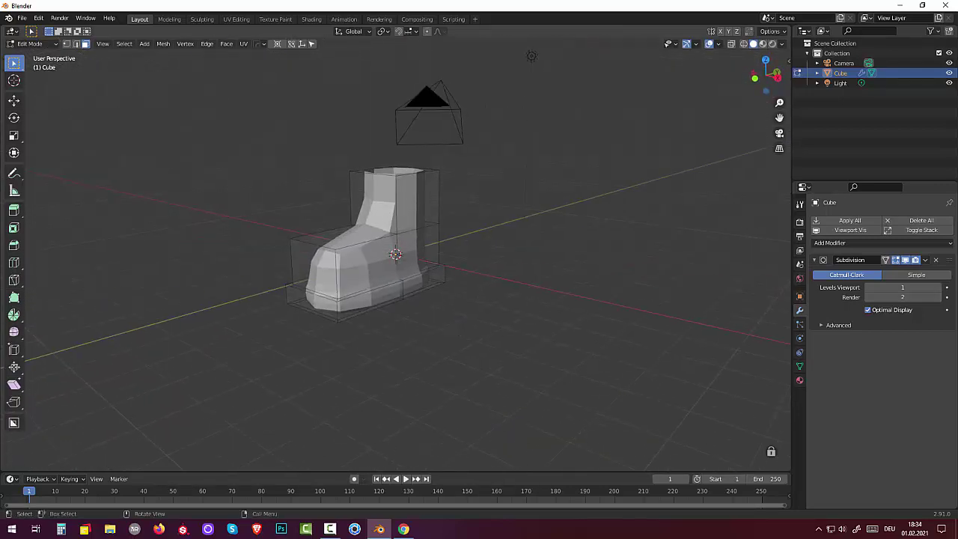
Loop-select the shaft's top rim edge and view the boot in Right Orthographic.
{"action": "left_click", "coordinate": [30, 45]}
{"action": "left_click", "coordinate": [28, 57]}
{"action": "mouse_move", "coordinate": [412, 275]}
{"action": "middle_mouse_down"}
{"action": "mouse_move", "coordinate": [390, 286]}
{"action": "mouse_move", "coordinate": [370, 270]}
{"action": "mouse_move", "coordinate": [420, 294]}
{"action": "middle_mouse_up"}
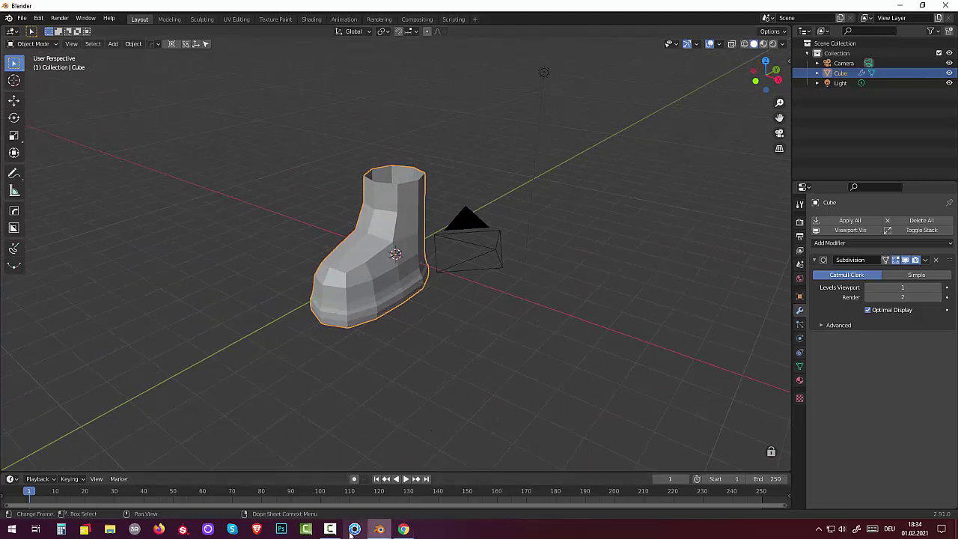
{"action": "mouse_move", "coordinate": [380, 529]}
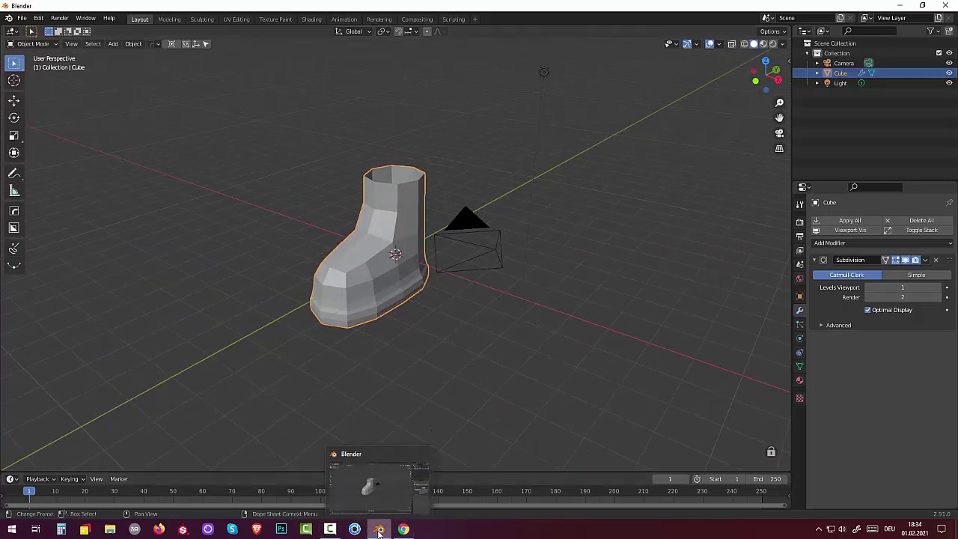
{"action": "left_click", "coordinate": [330, 529]}
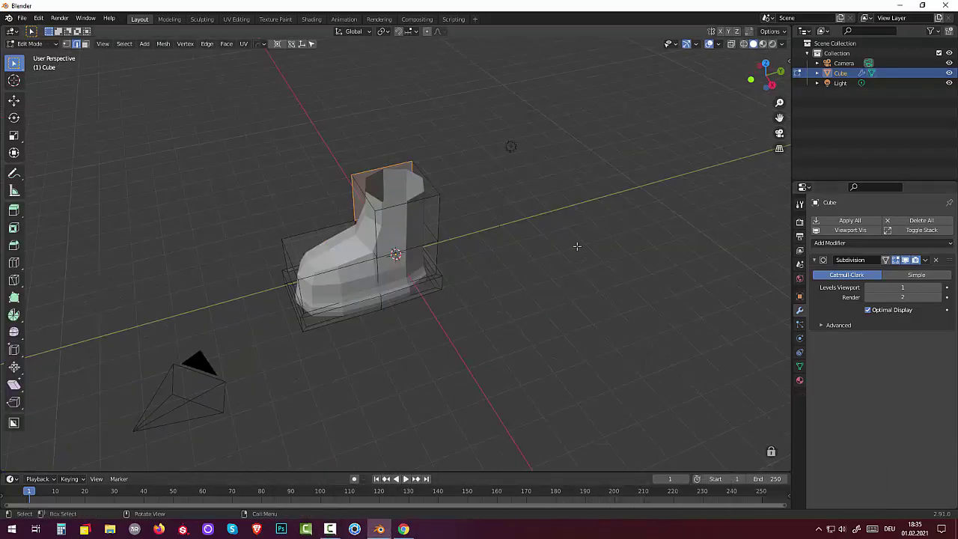
{"action": "middle_click_drag", "start_coordinate": [500, 217], "coordinate": [400, 177]}
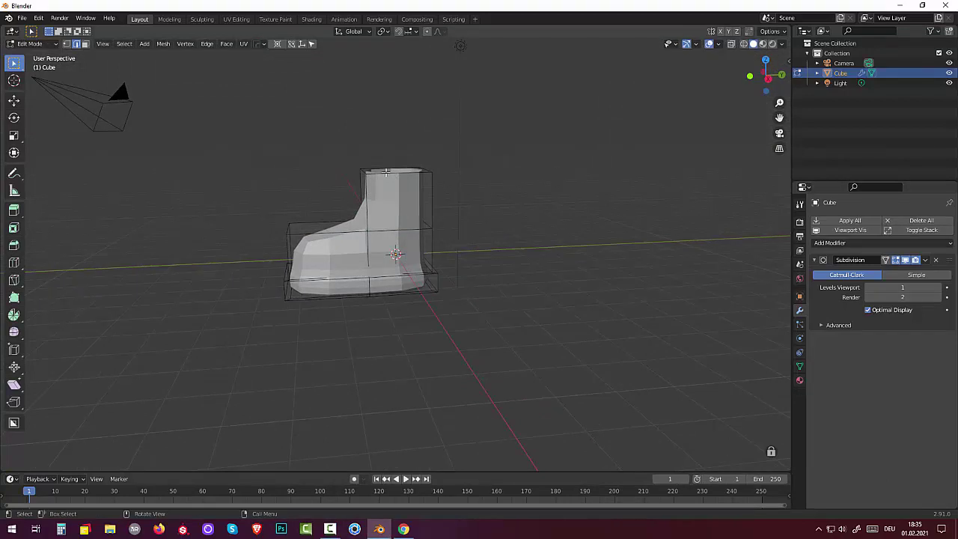
{"action": "left_click", "coordinate": [386, 172]}
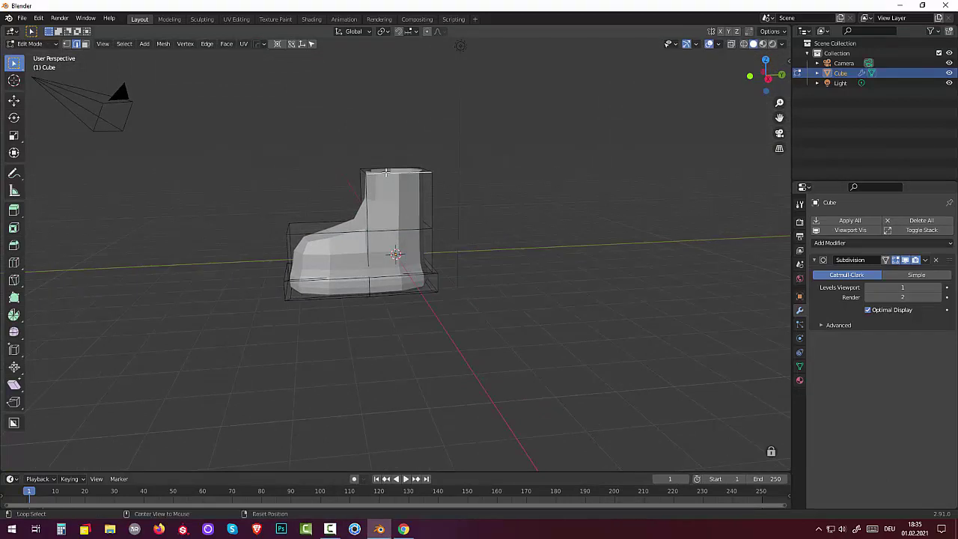
{"action": "left_click", "coordinate": [387, 172], "text": "alt"}
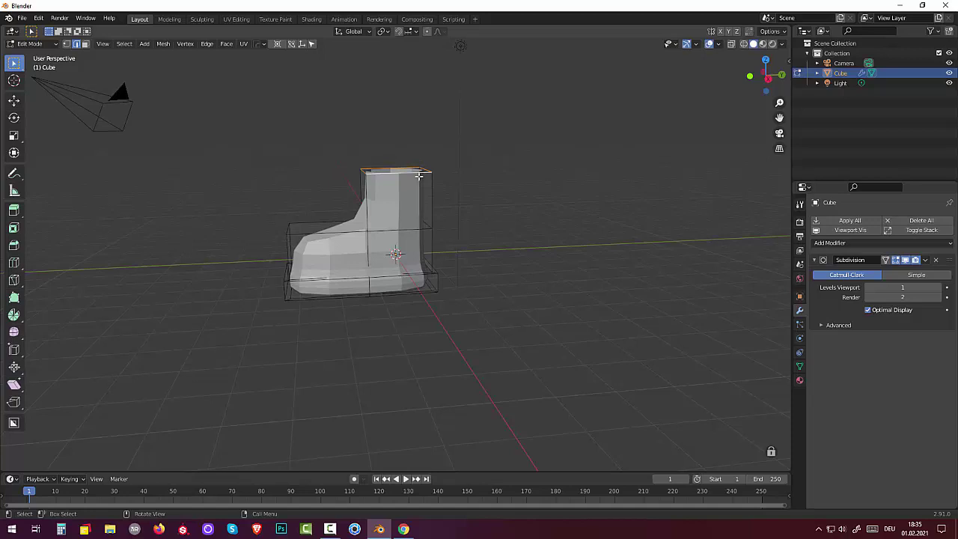
{"action": "key", "text": "KP_3"}
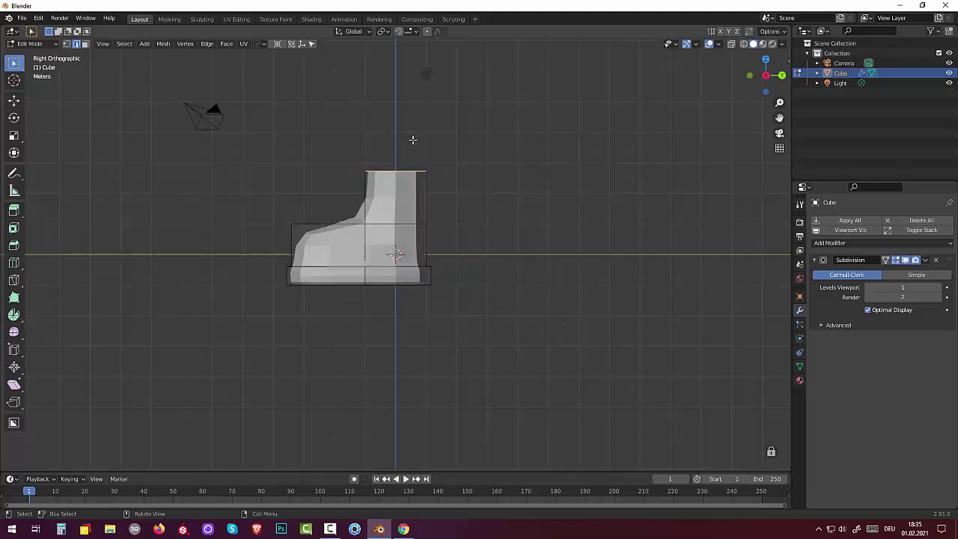
Lower the top rim loop 0.93 m along Z to shorten the ankle.
{"action": "key", "text": "g"}
{"action": "key", "text": "z"}
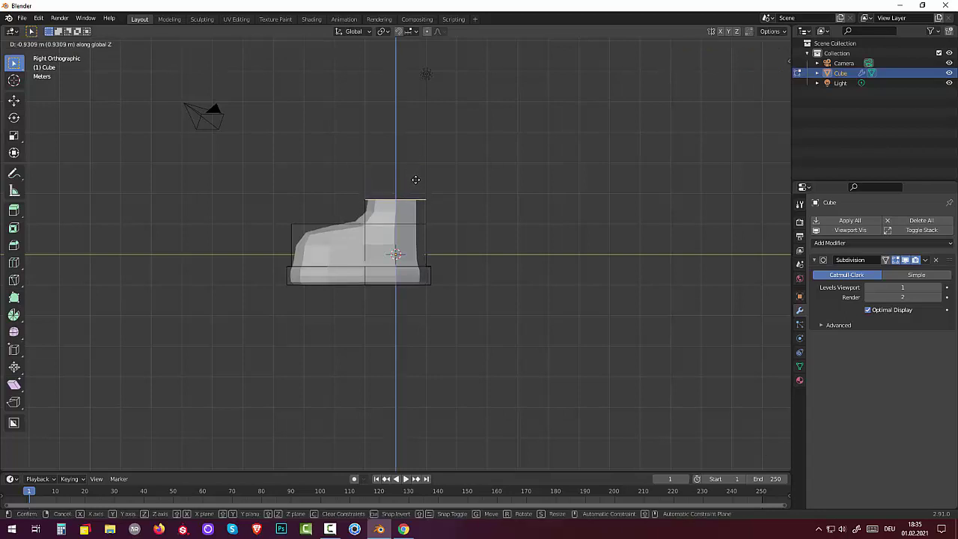
{"action": "left_click", "coordinate": [415, 180]}
{"action": "mouse_move", "coordinate": [416, 180]}
{"action": "middle_mouse_down"}
{"action": "mouse_move", "coordinate": [609, 248]}
{"action": "mouse_move", "coordinate": [733, 143]}
{"action": "mouse_move", "coordinate": [694, 233]}
{"action": "mouse_move", "coordinate": [643, 216]}
{"action": "mouse_move", "coordinate": [566, 212]}
{"action": "mouse_move", "coordinate": [539, 239]}
{"action": "mouse_move", "coordinate": [614, 272]}
{"action": "mouse_move", "coordinate": [614, 258]}
{"action": "middle_mouse_up"}
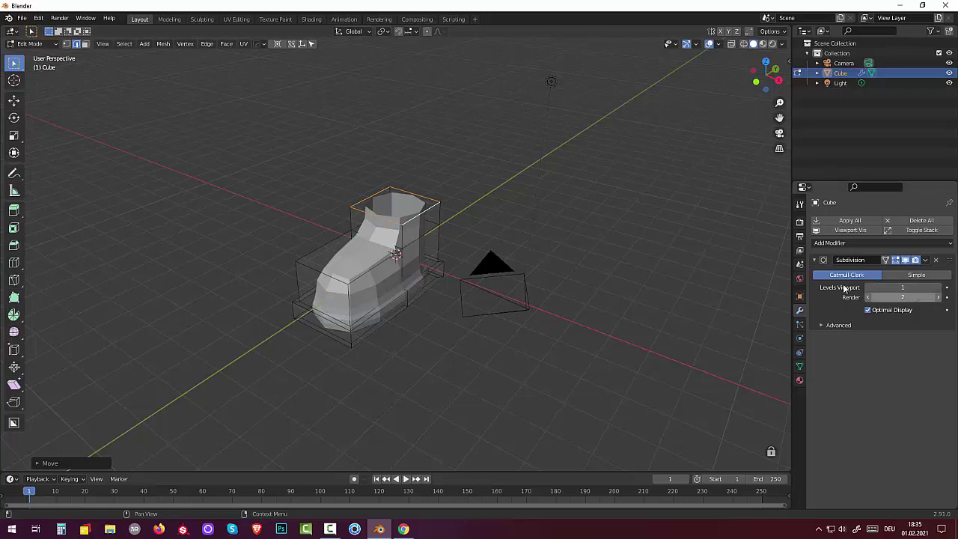
{"action": "left_click", "coordinate": [926, 260]}
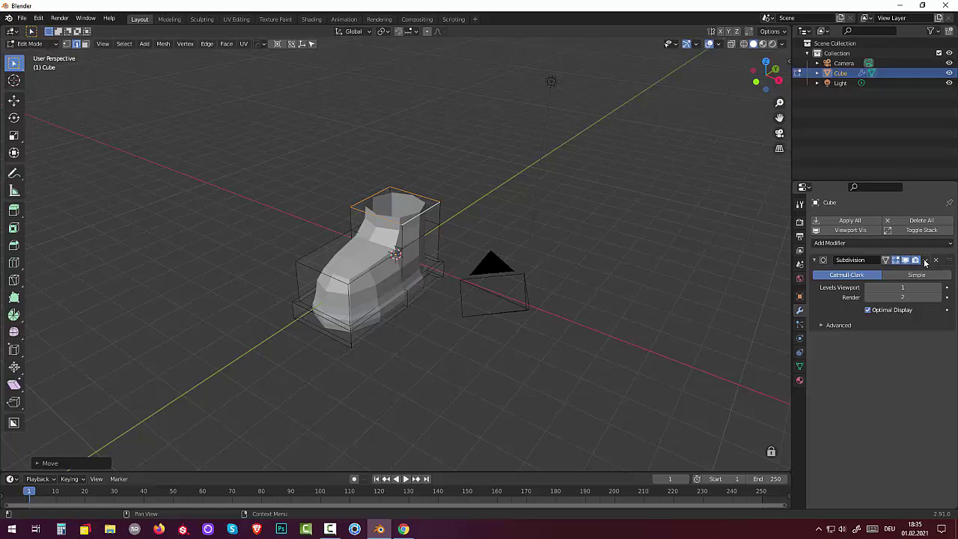
Apply the Subdivision Surface modifier in Object Mode, then reenter Edit Mode.
{"action": "key", "text": "Tab"}
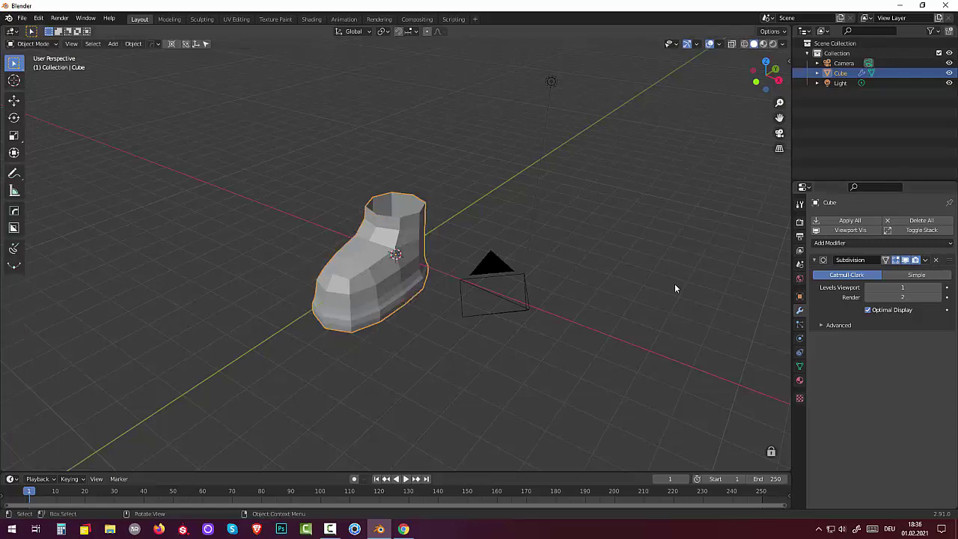
{"action": "left_click", "coordinate": [926, 260]}
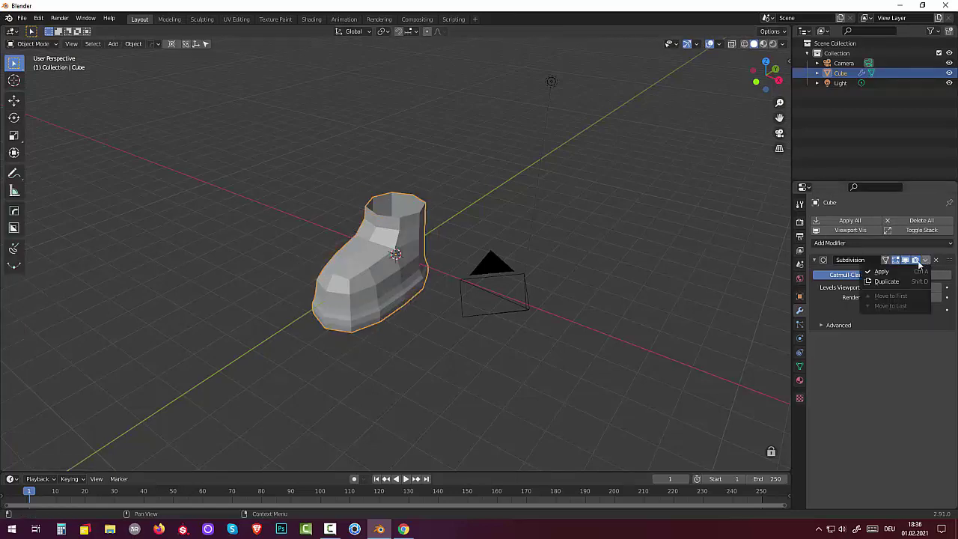
{"action": "left_click", "coordinate": [882, 272]}
{"action": "mouse_move", "coordinate": [748, 277]}
{"action": "middle_mouse_down"}
{"action": "mouse_move", "coordinate": [629, 271]}
{"action": "mouse_move", "coordinate": [431, 293]}
{"action": "mouse_move", "coordinate": [518, 285]}
{"action": "mouse_move", "coordinate": [514, 267]}
{"action": "mouse_move", "coordinate": [437, 291]}
{"action": "middle_mouse_up"}
{"action": "left_click", "coordinate": [500, 291]}
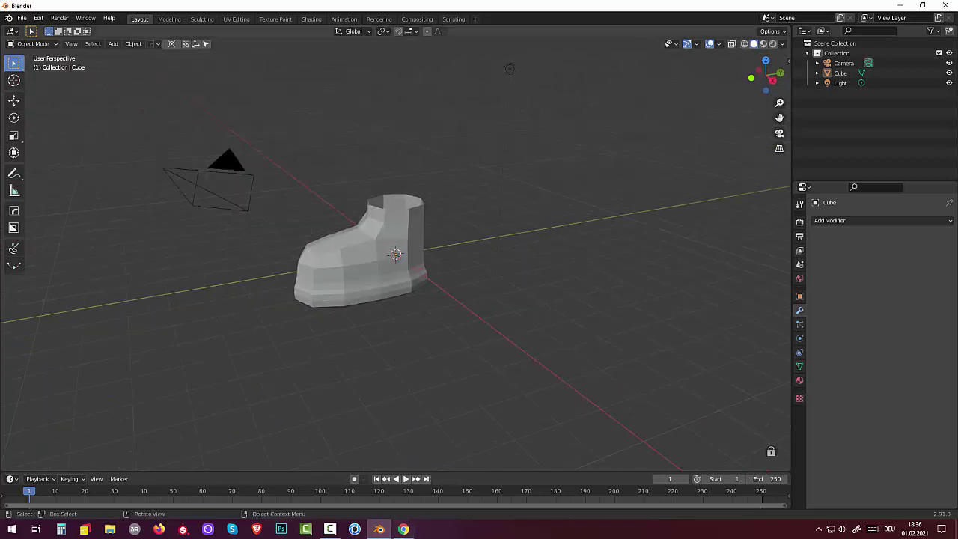
{"action": "left_click", "coordinate": [330, 530]}
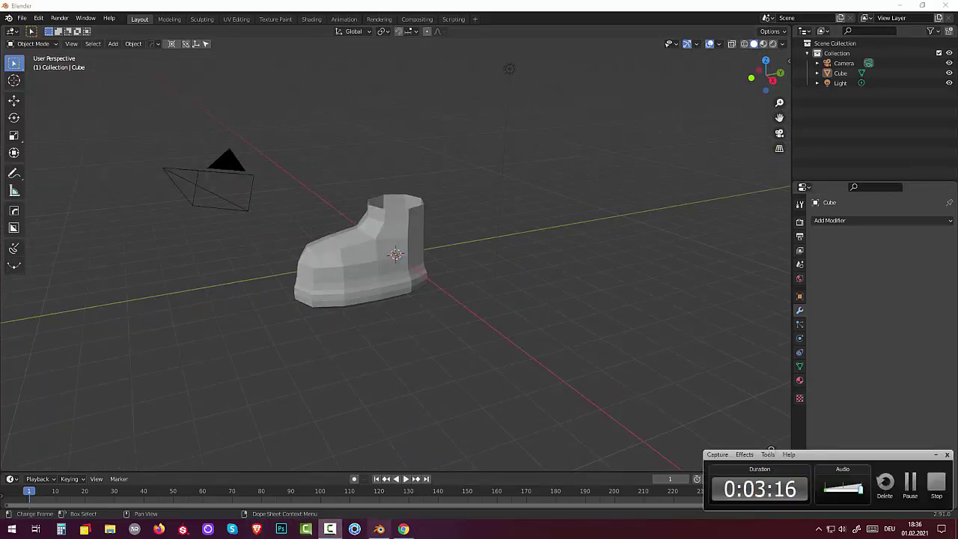
{"action": "mouse_move", "coordinate": [558, 299]}
{"action": "middle_mouse_down"}
{"action": "mouse_move", "coordinate": [665, 321]}
{"action": "mouse_move", "coordinate": [627, 309]}
{"action": "middle_mouse_up"}
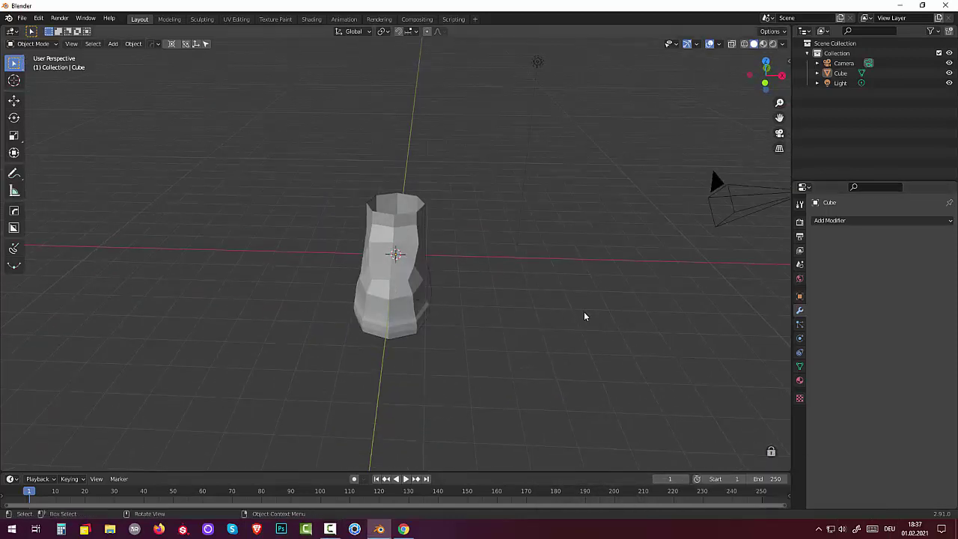
{"action": "key", "text": "Tab"}
Bevel the vertical edge loop down the boot front into a narrow face strip.
{"action": "left_click", "coordinate": [389, 296]}
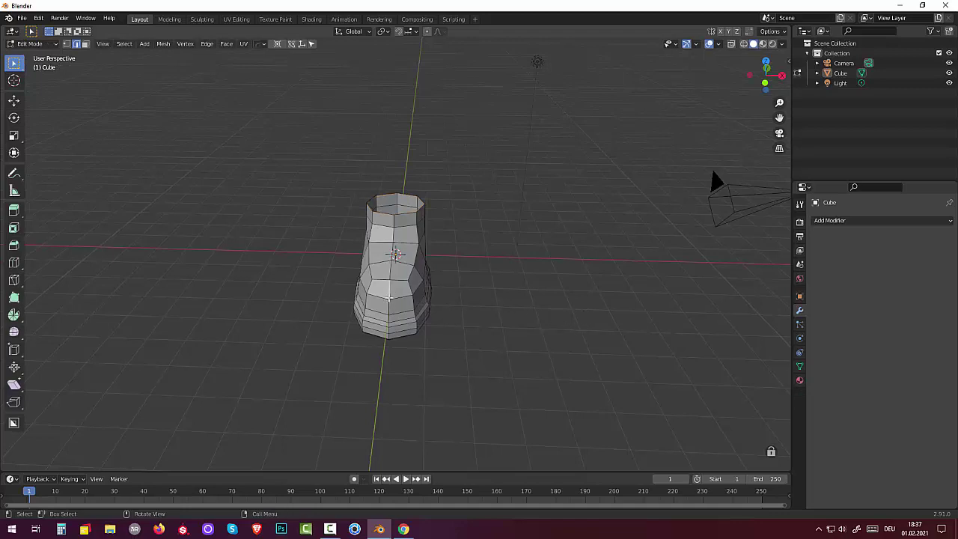
{"action": "left_click", "coordinate": [389, 298], "text": "alt"}
{"action": "mouse_move", "coordinate": [434, 293]}
{"action": "middle_mouse_down"}
{"action": "mouse_move", "coordinate": [430, 276]}
{"action": "mouse_move", "coordinate": [416, 284]}
{"action": "mouse_move", "coordinate": [405, 322]}
{"action": "mouse_move", "coordinate": [469, 325]}
{"action": "middle_mouse_up"}
{"action": "scroll", "coordinate": [431, 276], "scroll_direction": "up", "scroll_amount": 1}
{"action": "scroll", "coordinate": [427, 277], "scroll_direction": "up", "scroll_amount": 1}
{"action": "scroll", "coordinate": [423, 277], "scroll_direction": "up", "scroll_amount": 1}
{"action": "scroll", "coordinate": [419, 278], "scroll_direction": "up", "scroll_amount": 1}
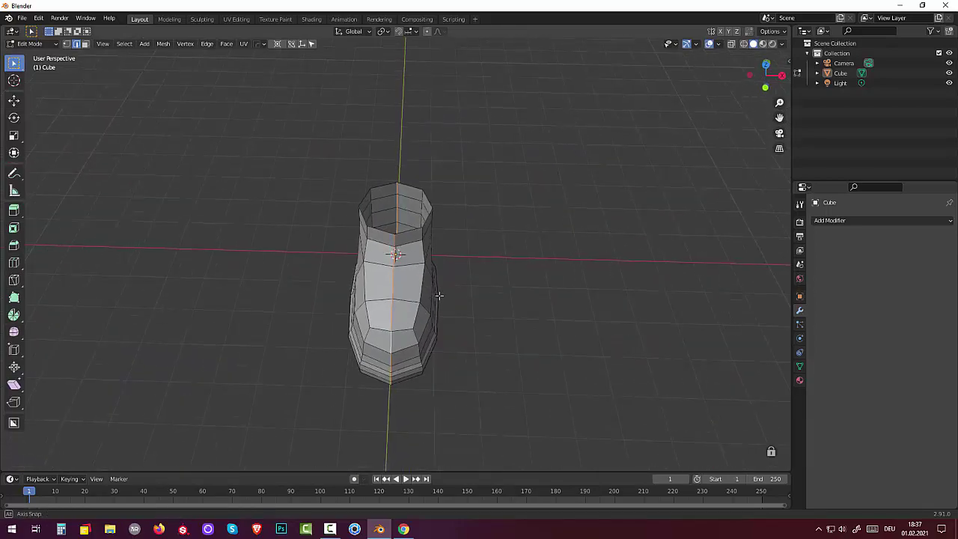
{"action": "key", "text": "ctrl+b"}
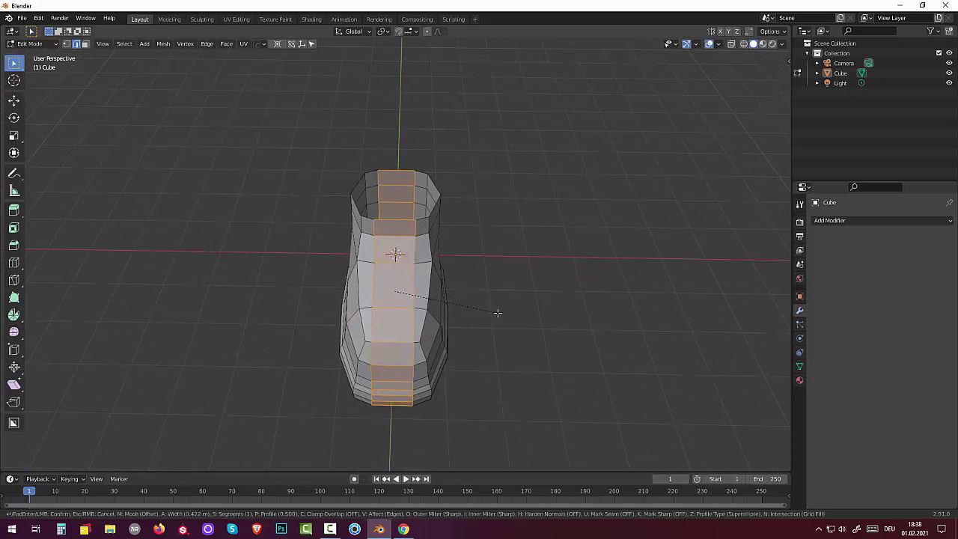
{"action": "left_click", "coordinate": [497, 312]}
{"action": "mouse_move", "coordinate": [497, 313]}
{"action": "middle_mouse_down"}
{"action": "mouse_move", "coordinate": [503, 292]}
{"action": "mouse_move", "coordinate": [479, 311]}
{"action": "middle_mouse_up"}
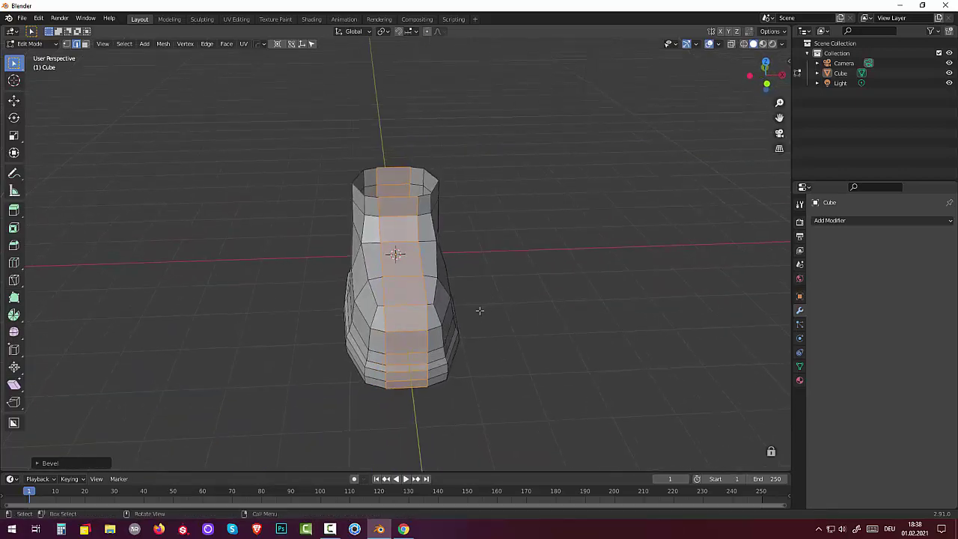
Add a centred loop cut down the middle of the boot front.
{"action": "left_click", "coordinate": [445, 388]}
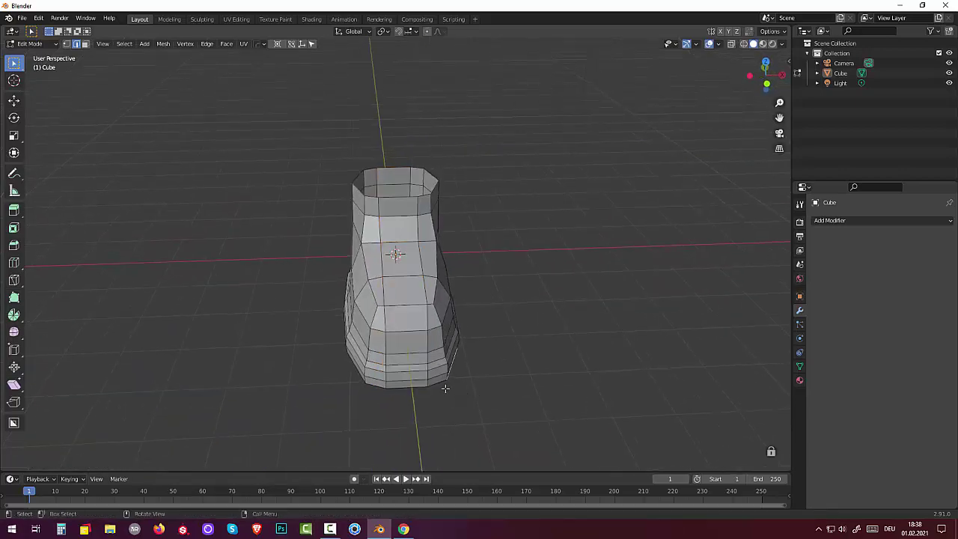
{"action": "left_click", "coordinate": [405, 330]}
{"action": "key", "text": "ctrl+r"}
{"action": "left_click", "coordinate": [405, 330]}
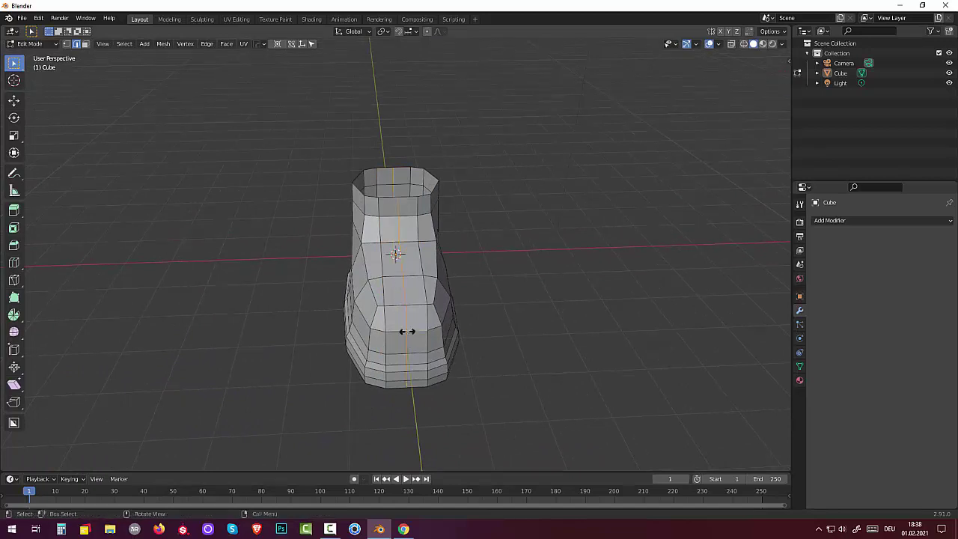
{"action": "right_click", "coordinate": [406, 330]}
{"action": "left_click", "coordinate": [619, 399]}
{"action": "mouse_move", "coordinate": [618, 399]}
{"action": "middle_mouse_down"}
{"action": "mouse_move", "coordinate": [601, 357]}
{"action": "mouse_move", "coordinate": [591, 402]}
{"action": "middle_mouse_up"}
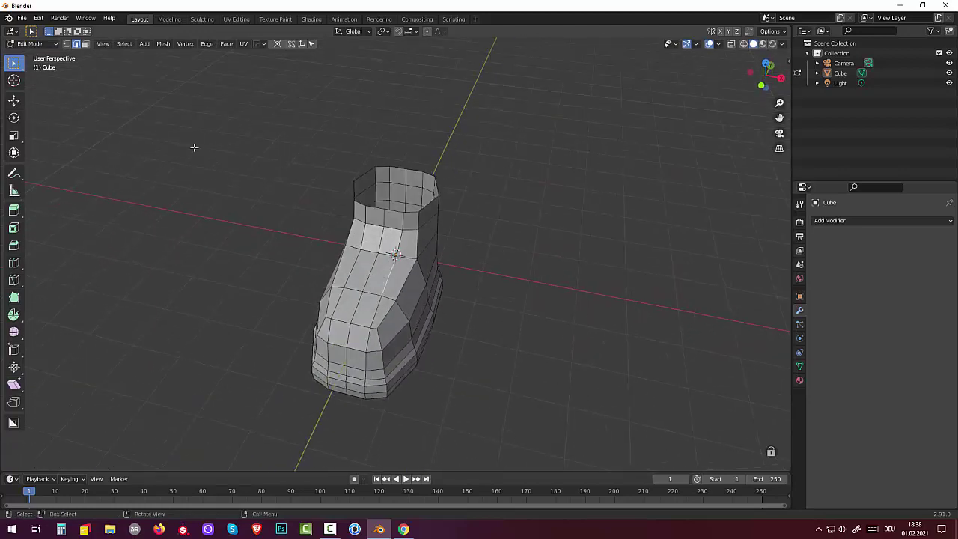
Select the six tongue faces on the boot front.
{"action": "key", "text": "3"}
{"action": "left_click", "coordinate": [376, 271]}
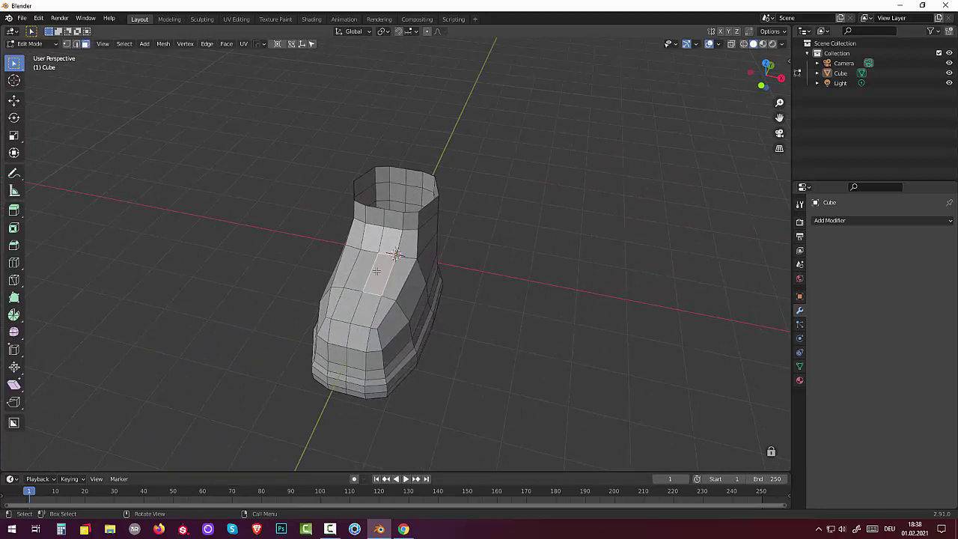
{"action": "left_click", "coordinate": [359, 274], "text": "shift"}
{"action": "left_click", "coordinate": [390, 239], "text": "shift"}
{"action": "left_click", "coordinate": [393, 238], "text": "shift"}
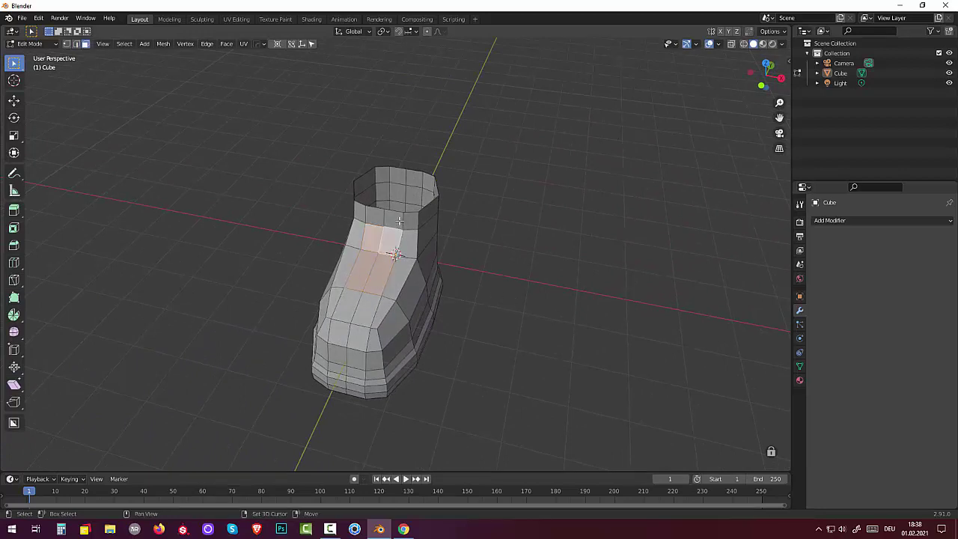
{"action": "left_click", "coordinate": [396, 219], "text": "shift"}
{"action": "left_click", "coordinate": [374, 217], "text": "shift"}
{"action": "mouse_move", "coordinate": [589, 270]}
{"action": "middle_mouse_down"}
{"action": "mouse_move", "coordinate": [614, 237]}
{"action": "mouse_move", "coordinate": [592, 265]}
{"action": "middle_mouse_up"}
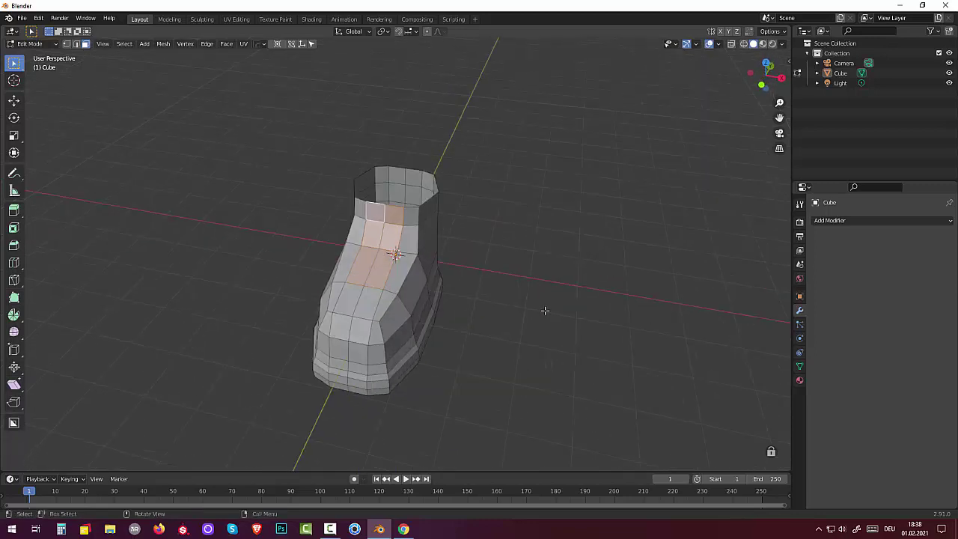
Separate the selected faces into Cube.001 and return to Object Mode.
{"action": "key", "text": "p"}
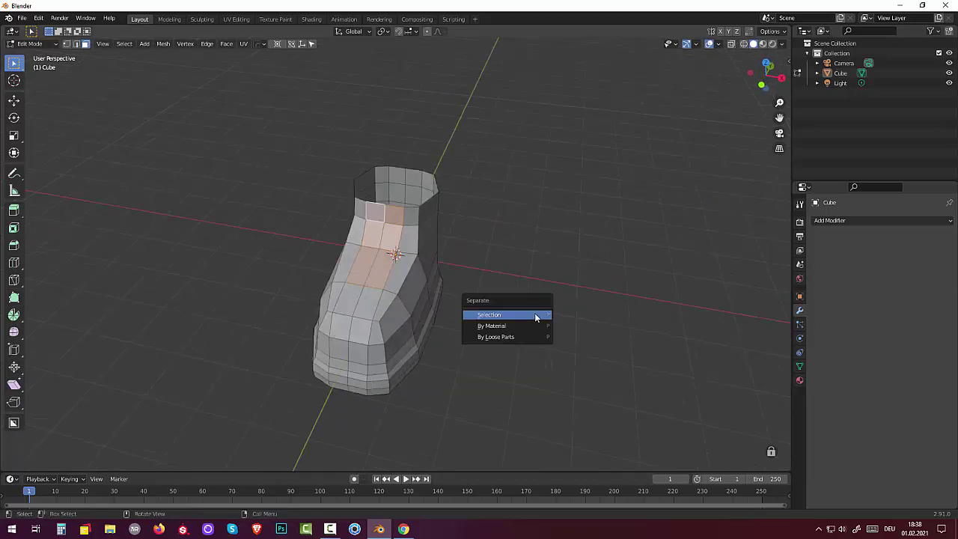
{"action": "left_click", "coordinate": [536, 317]}
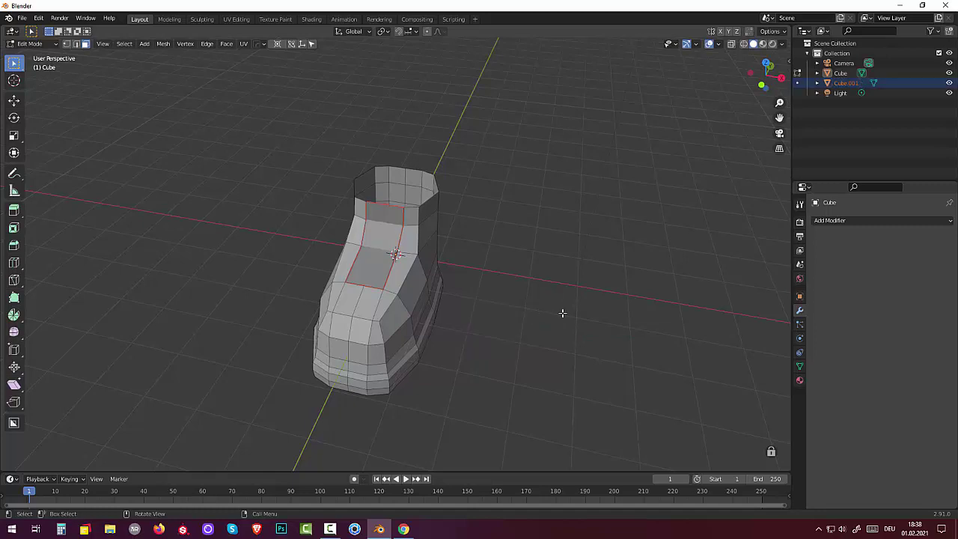
{"action": "left_click", "coordinate": [30, 43]}
{"action": "left_click", "coordinate": [29, 55]}
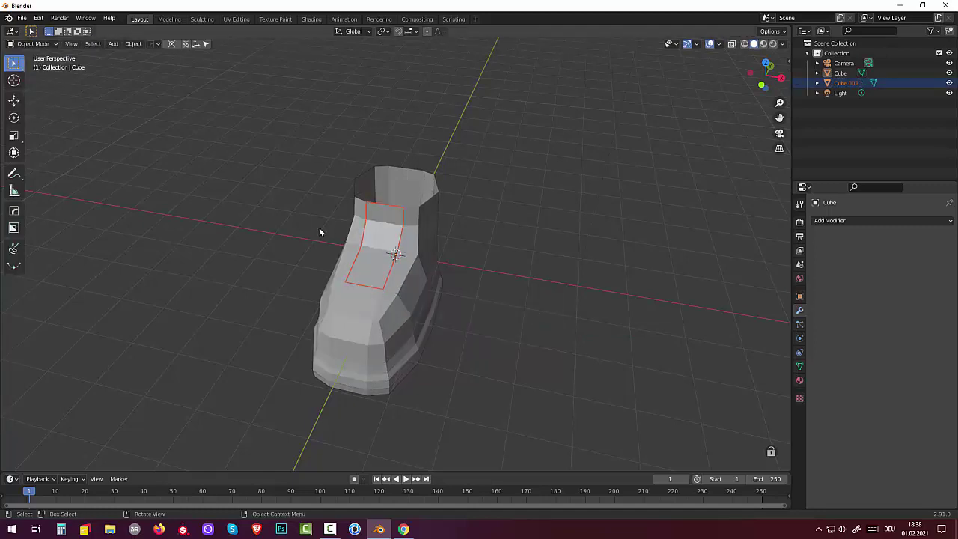
{"action": "left_click", "coordinate": [379, 249]}
{"action": "mouse_move", "coordinate": [379, 248]}
{"action": "middle_mouse_down"}
{"action": "mouse_move", "coordinate": [478, 220]}
{"action": "mouse_move", "coordinate": [489, 203]}
{"action": "mouse_move", "coordinate": [482, 215]}
{"action": "middle_mouse_up"}
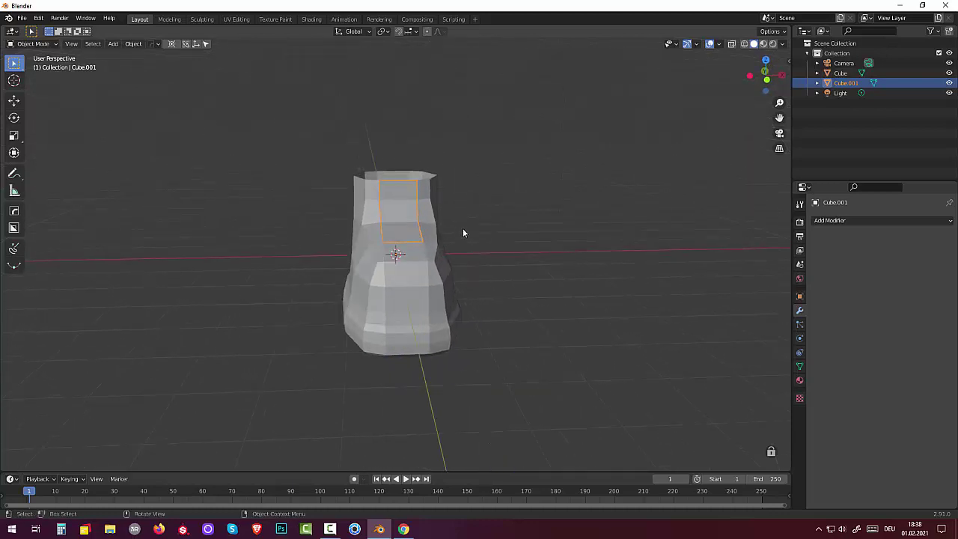
{"action": "key", "text": "g"}
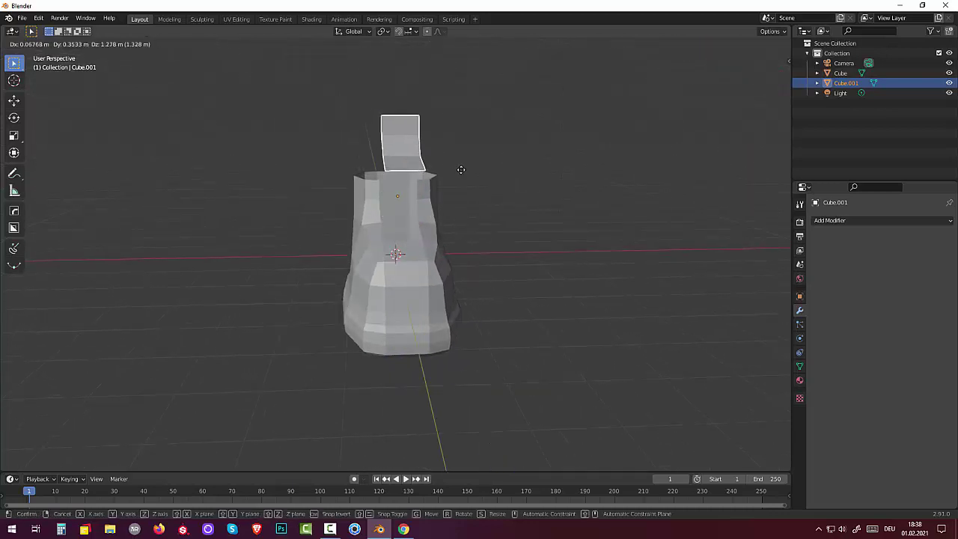
{"action": "right_click", "coordinate": [461, 169]}
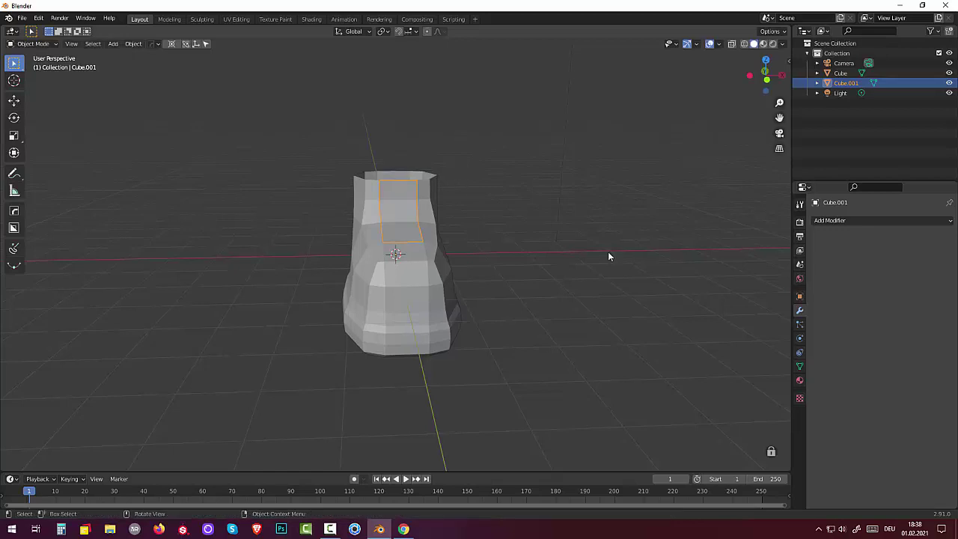
{"action": "mouse_move", "coordinate": [599, 257]}
{"action": "middle_mouse_down"}
{"action": "mouse_move", "coordinate": [588, 284]}
{"action": "mouse_move", "coordinate": [563, 275]}
{"action": "middle_mouse_up"}
{"action": "left_click", "coordinate": [394, 231]}
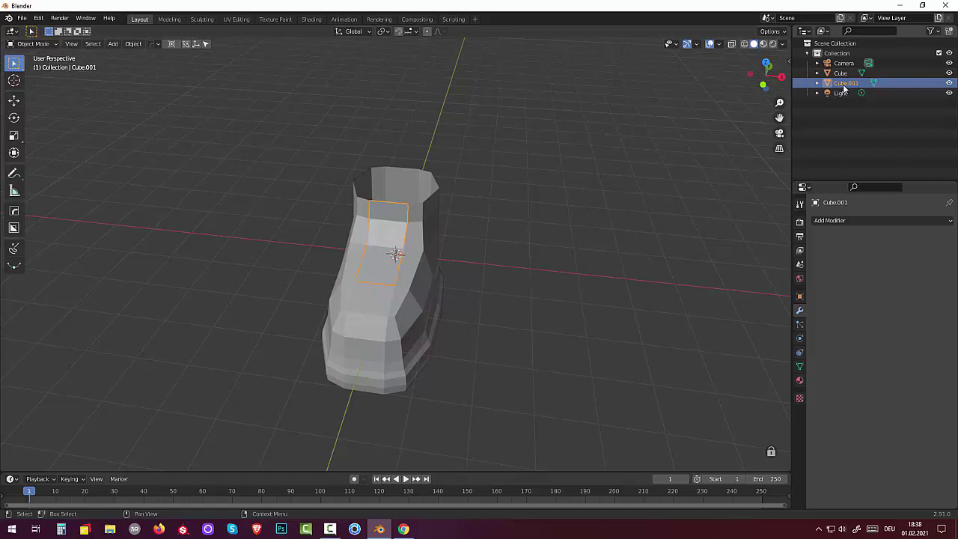
{"action": "left_click", "coordinate": [656, 244]}
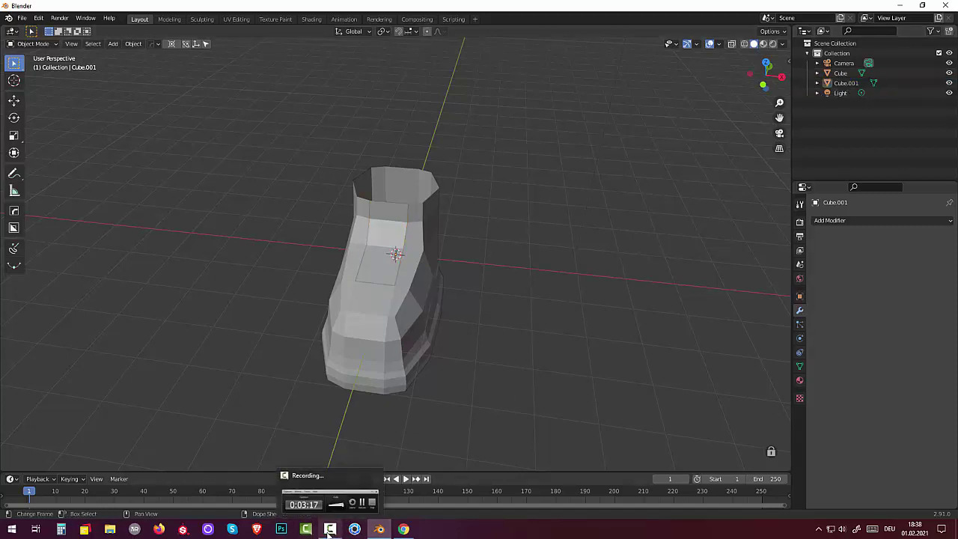
{"action": "left_click", "coordinate": [330, 530]}
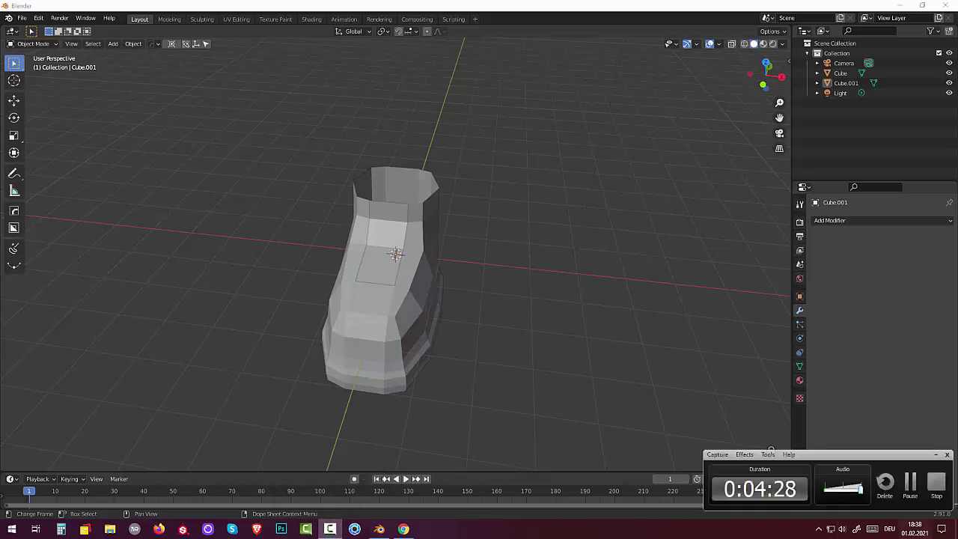
{"action": "left_click", "coordinate": [911, 482]}
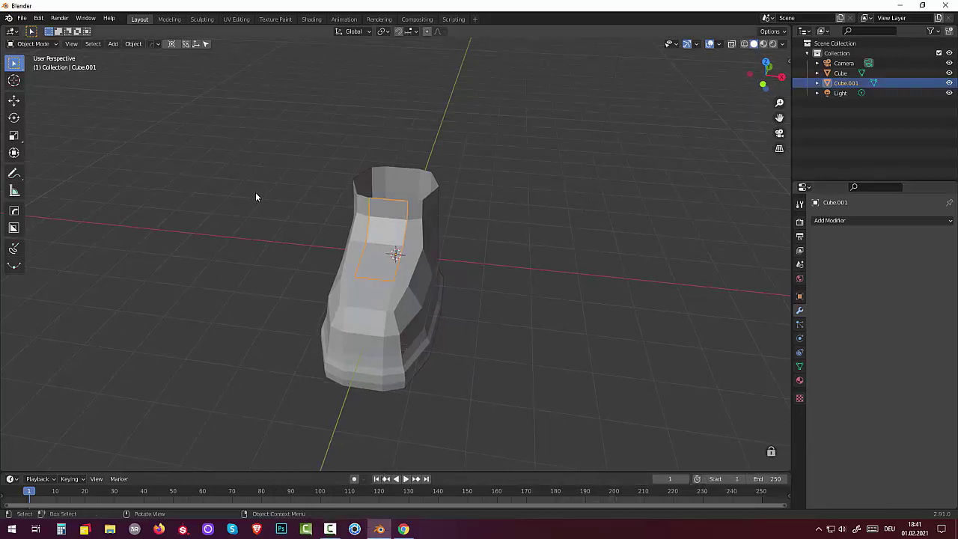
Set the tongue piece's origin to its surface centre of mass.
{"action": "left_click", "coordinate": [135, 44]}
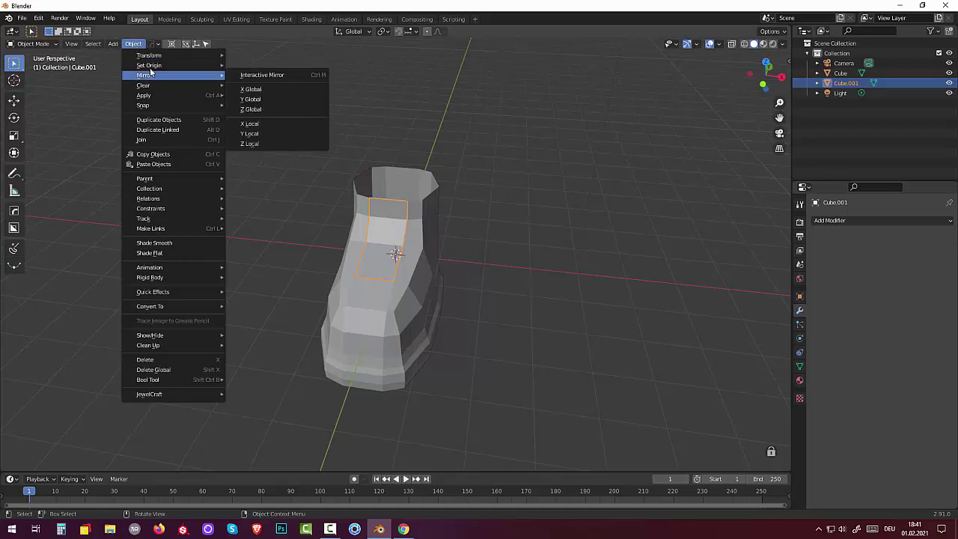
{"action": "mouse_move", "coordinate": [149, 65]}
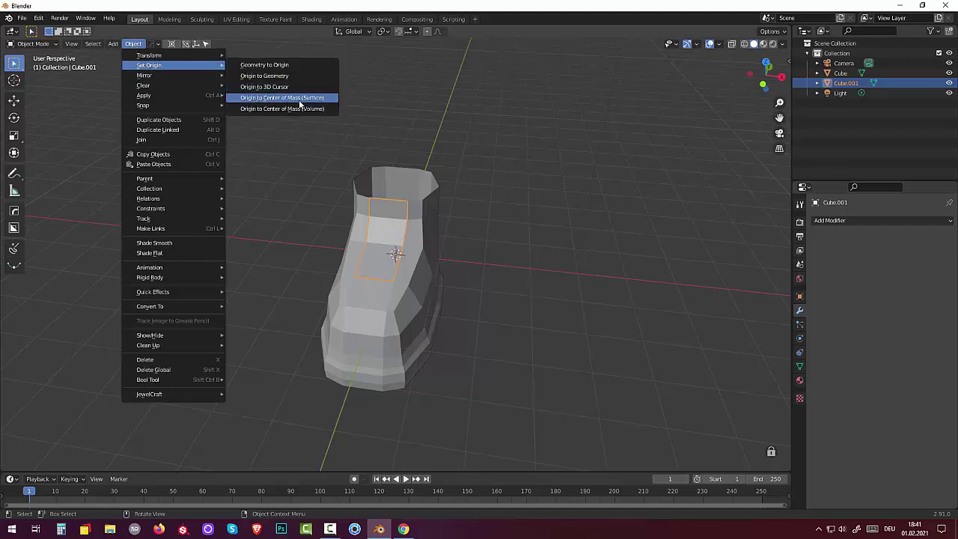
{"action": "left_click", "coordinate": [314, 98]}
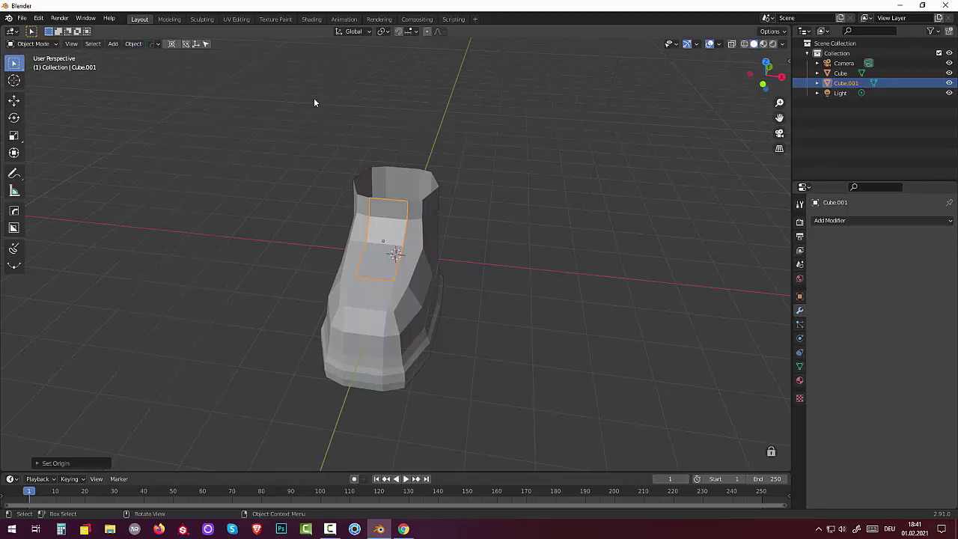
{"action": "middle_click_drag", "start_coordinate": [526, 255], "coordinate": [488, 253]}
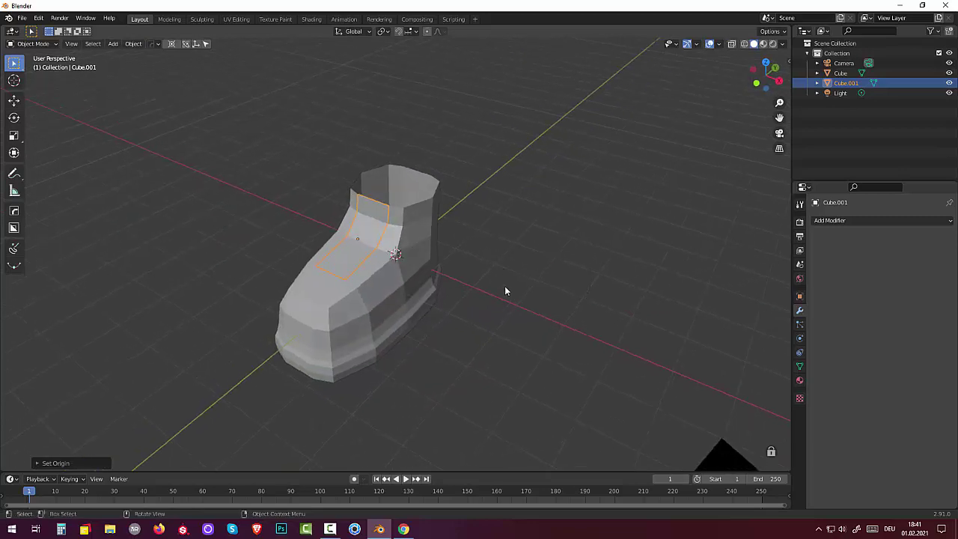
Scale the tongue piece up about 1.48 times over the boot front.
{"action": "key", "text": "s"}
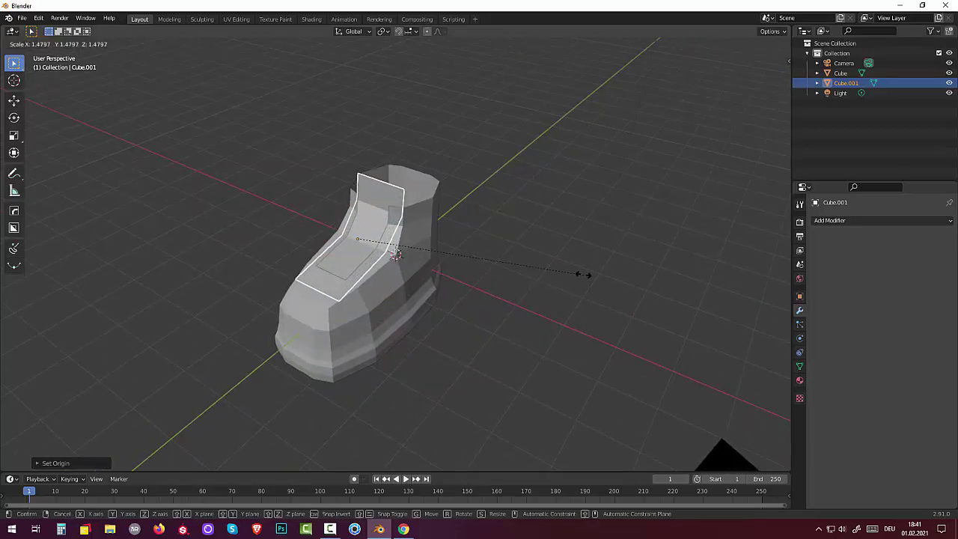
{"action": "left_click", "coordinate": [577, 261]}
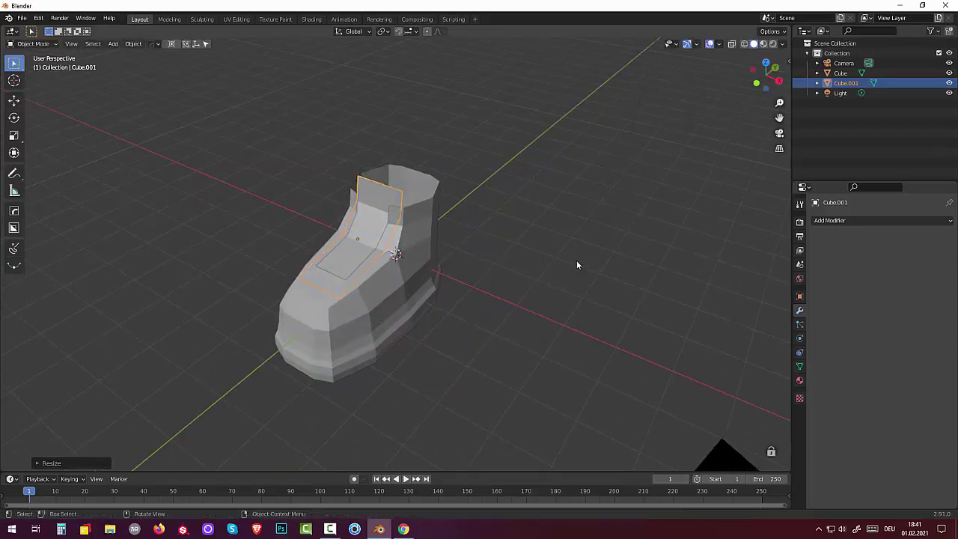
{"action": "mouse_move", "coordinate": [576, 260]}
{"action": "middle_mouse_down"}
{"action": "mouse_move", "coordinate": [580, 215]}
{"action": "mouse_move", "coordinate": [467, 251]}
{"action": "middle_mouse_up"}
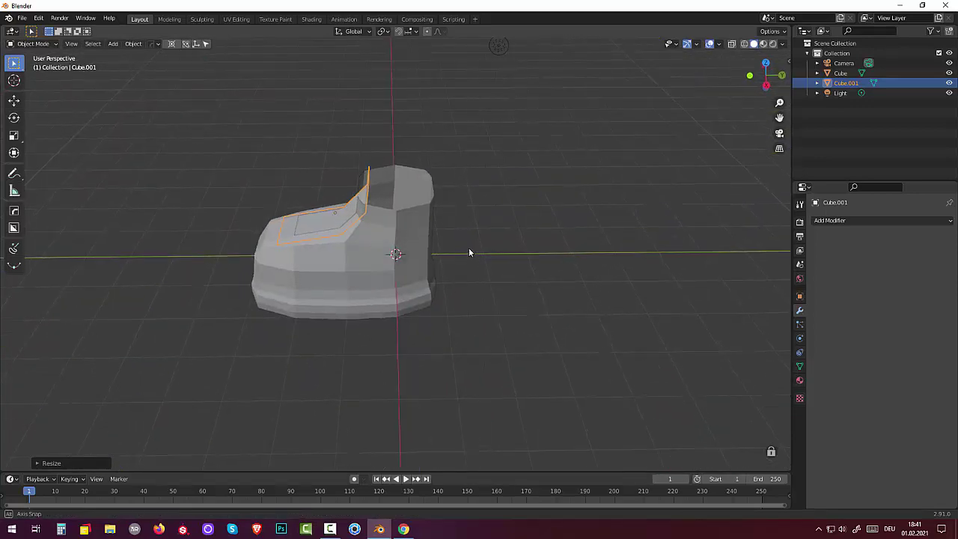
{"action": "left_click", "coordinate": [834, 220]}
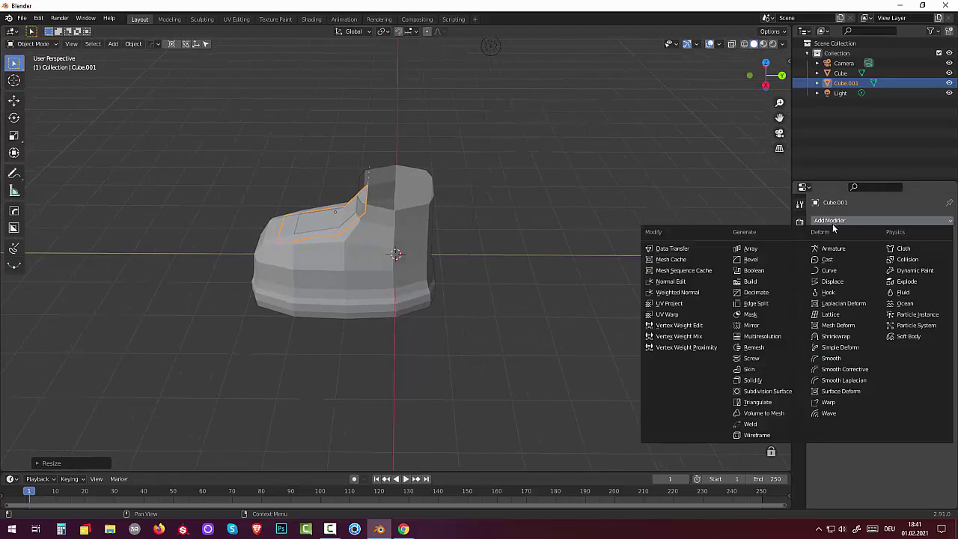
Add a Solidify modifier to the tongue Cube.001 with 0.25 m thickness.
{"action": "left_click", "coordinate": [752, 380]}
{"action": "left_click_drag", "start_coordinate": [897, 287], "coordinate": [928, 287]}
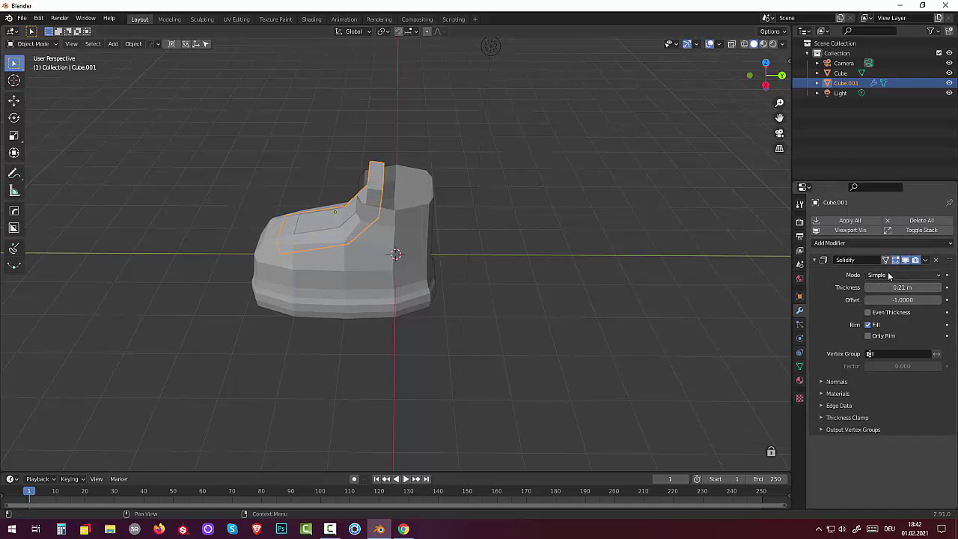
{"action": "left_click_drag", "start_coordinate": [892, 287], "coordinate": [902, 287]}
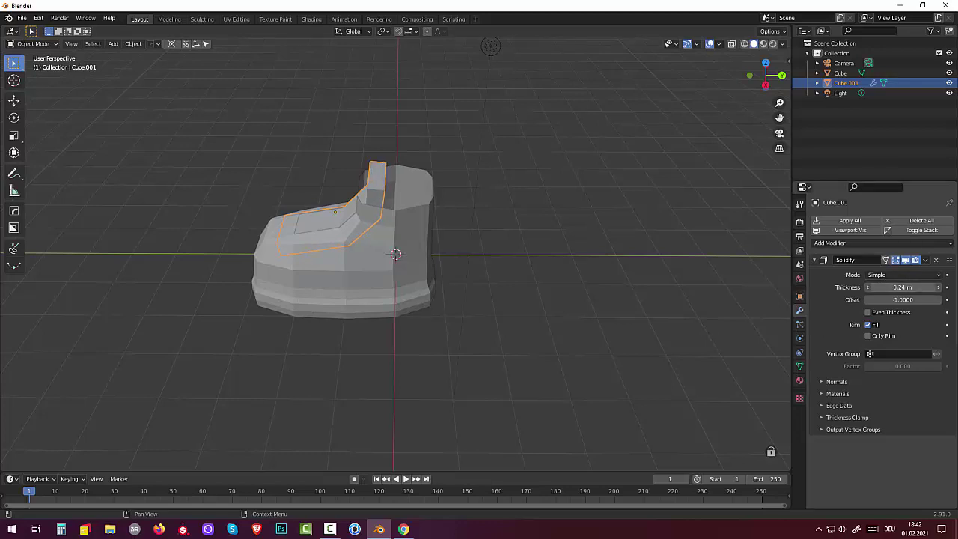
Add a Subdivision Surface modifier to the tongue below the Solidify.
{"action": "left_click", "coordinate": [832, 244]}
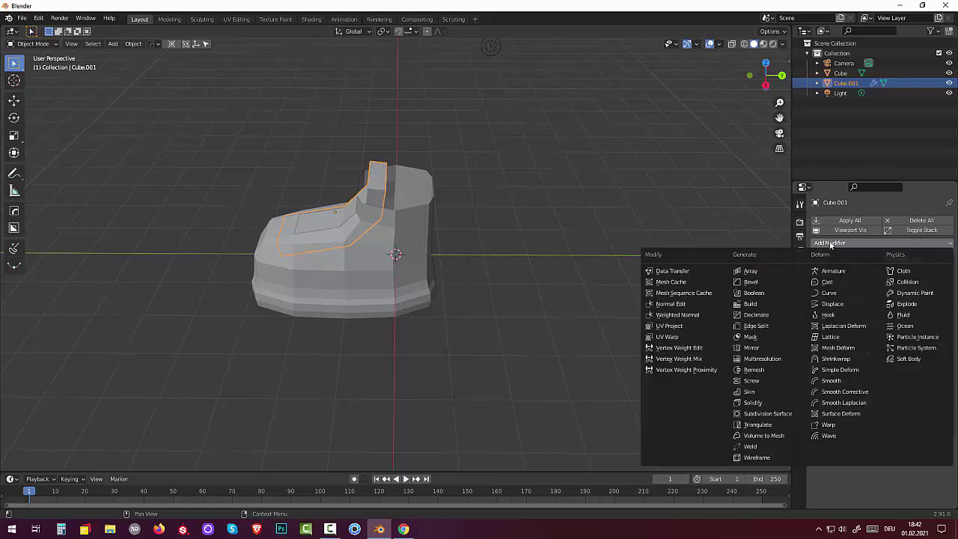
{"action": "left_click", "coordinate": [768, 413]}
{"action": "middle_click_drag", "start_coordinate": [579, 291], "coordinate": [652, 278]}
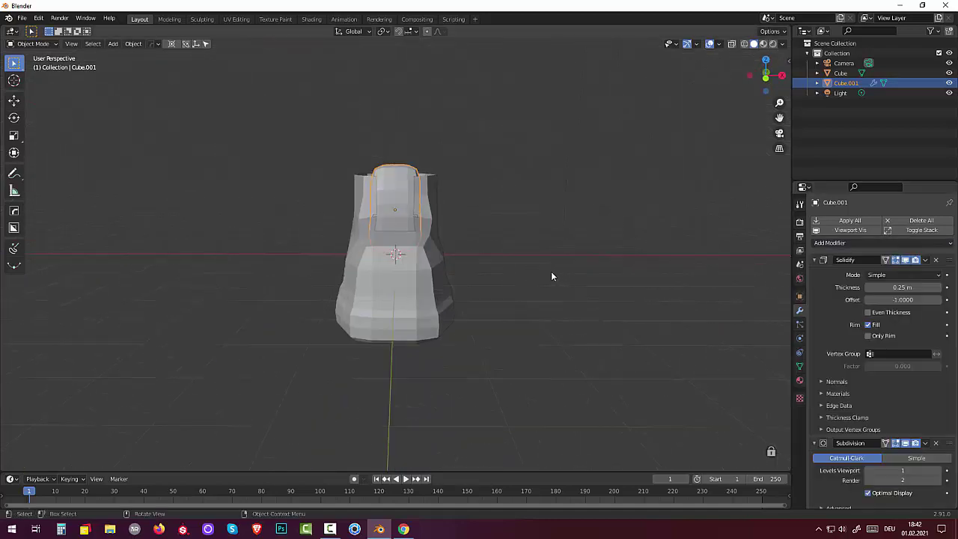
{"action": "mouse_move", "coordinate": [551, 276]}
{"action": "middle_mouse_down"}
{"action": "mouse_move", "coordinate": [529, 278]}
{"action": "mouse_move", "coordinate": [511, 235]}
{"action": "middle_mouse_up"}
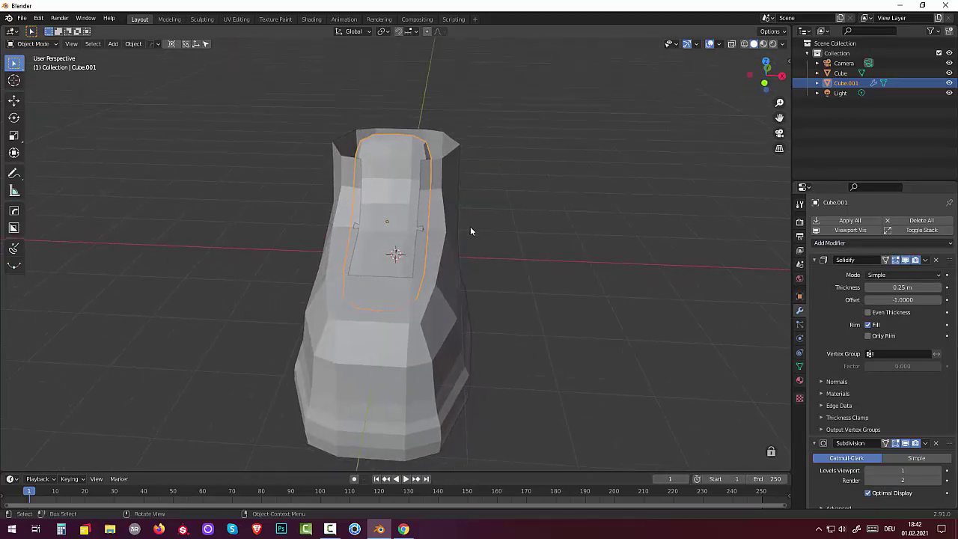
In Edit Mode, box-select the tongue's top vertices and raise them along Z.
{"action": "key", "text": "Tab"}
{"action": "mouse_move", "coordinate": [347, 132]}
{"action": "middle_mouse_down"}
{"action": "mouse_move", "coordinate": [413, 100]}
{"action": "mouse_move", "coordinate": [399, 105]}
{"action": "middle_mouse_up"}
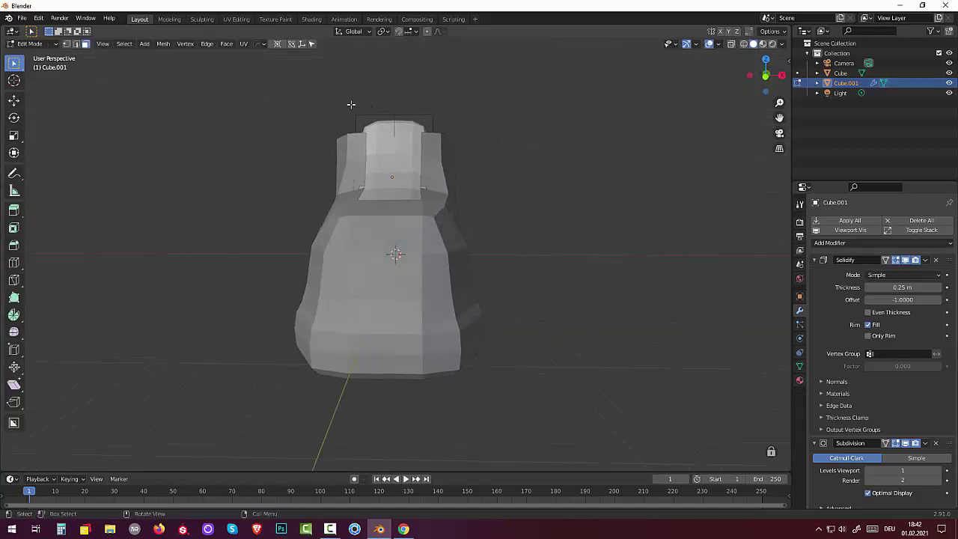
{"action": "key", "text": "1"}
{"action": "left_click_drag", "start_coordinate": [345, 107], "coordinate": [461, 128]}
{"action": "key", "text": "g"}
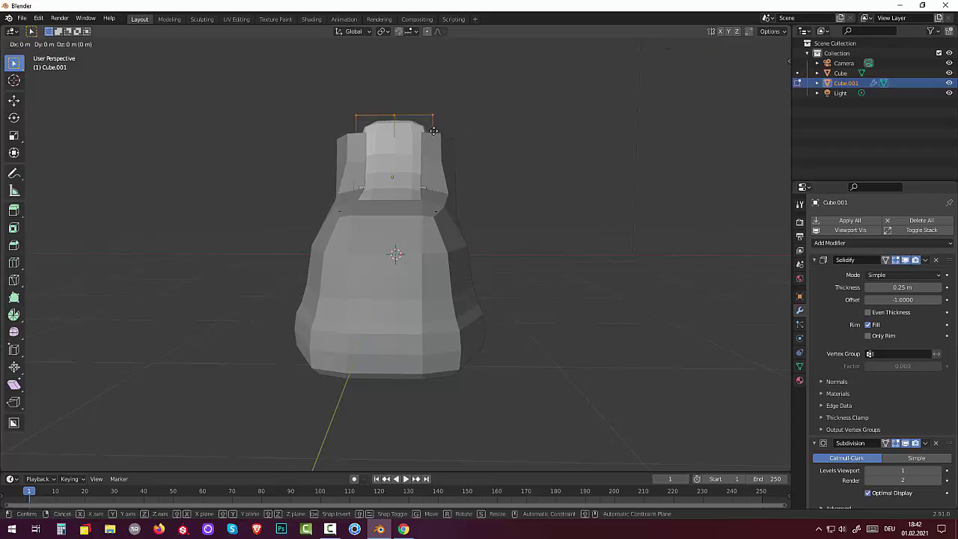
{"action": "key", "text": "z"}
{"action": "left_click", "coordinate": [431, 109]}
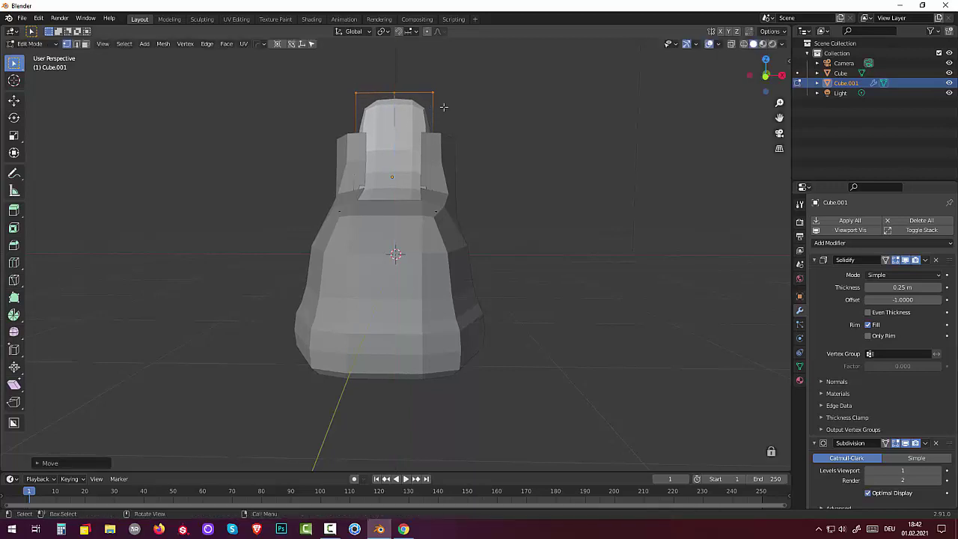
Select the tongue's top edge and scale it wider, about 1.78 times.
{"action": "left_click", "coordinate": [440, 84]}
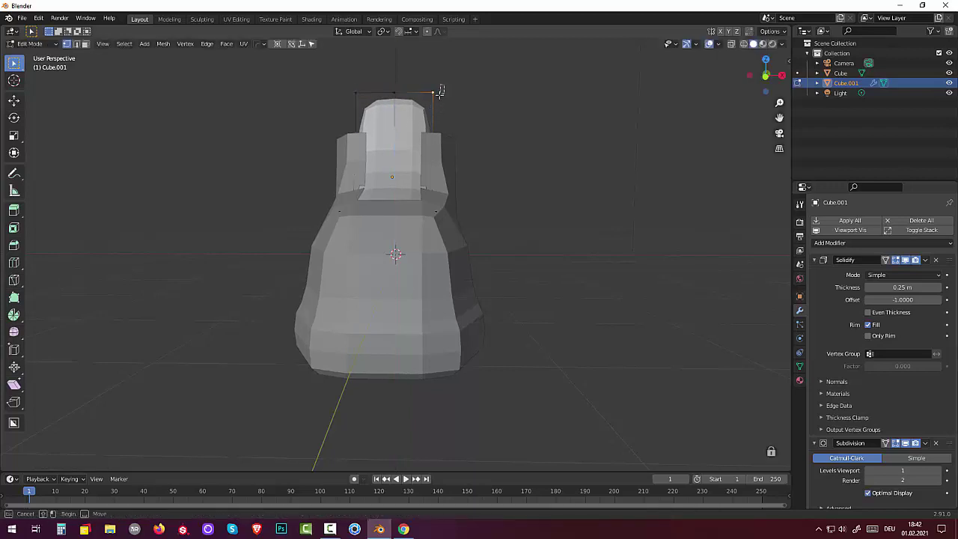
{"action": "left_click", "coordinate": [416, 94], "text": "shift"}
{"action": "left_click", "coordinate": [349, 87], "text": "shift"}
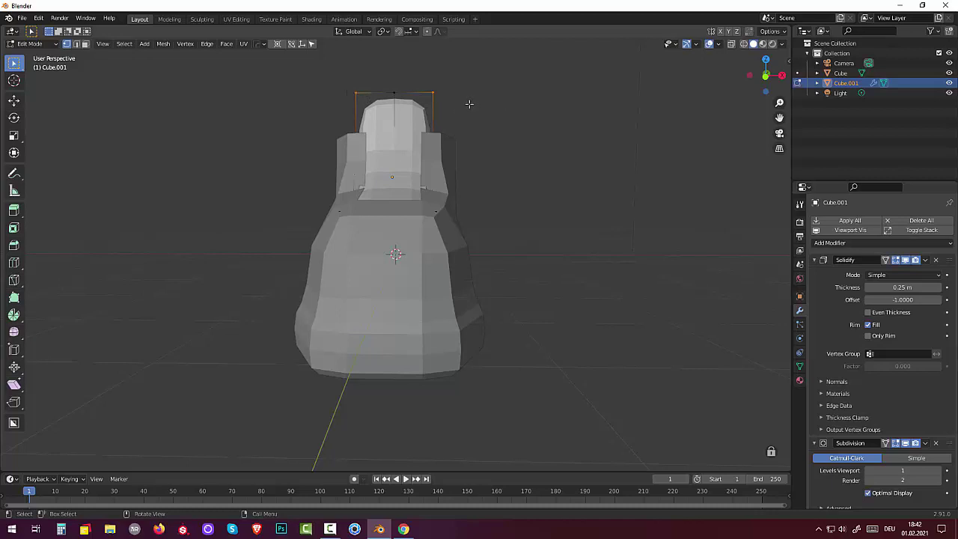
{"action": "key", "text": "s"}
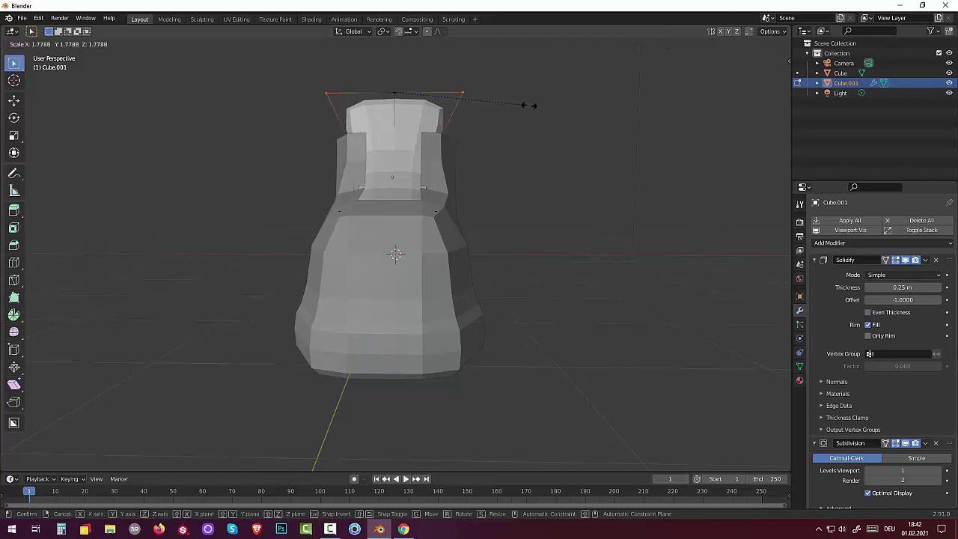
{"action": "left_click", "coordinate": [529, 106]}
Push the tongue's top edge back along Y, then return to Object Mode.
{"action": "middle_click_drag", "start_coordinate": [535, 115], "coordinate": [429, 142]}
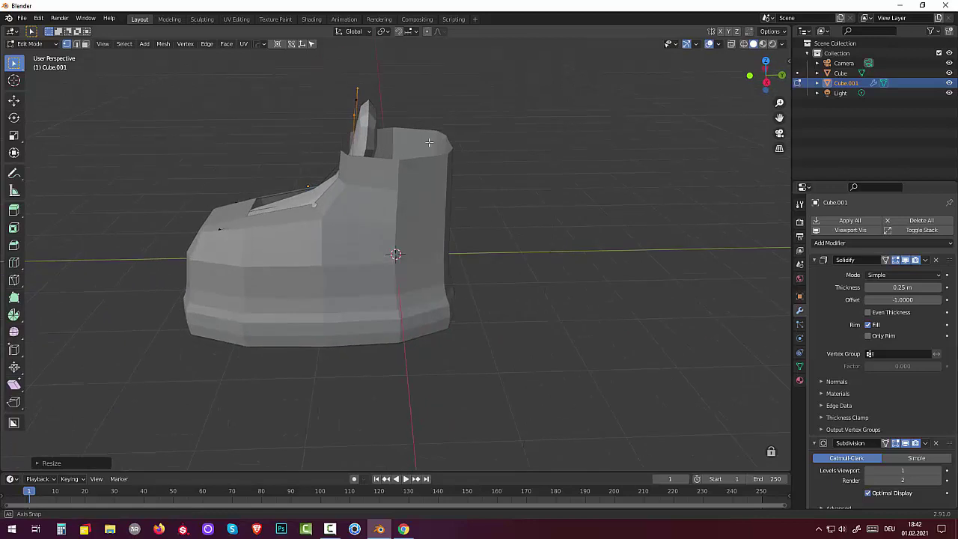
{"action": "mouse_move", "coordinate": [425, 115]}
{"action": "middle_mouse_down"}
{"action": "mouse_move", "coordinate": [488, 111]}
{"action": "mouse_move", "coordinate": [408, 105]}
{"action": "middle_mouse_up"}
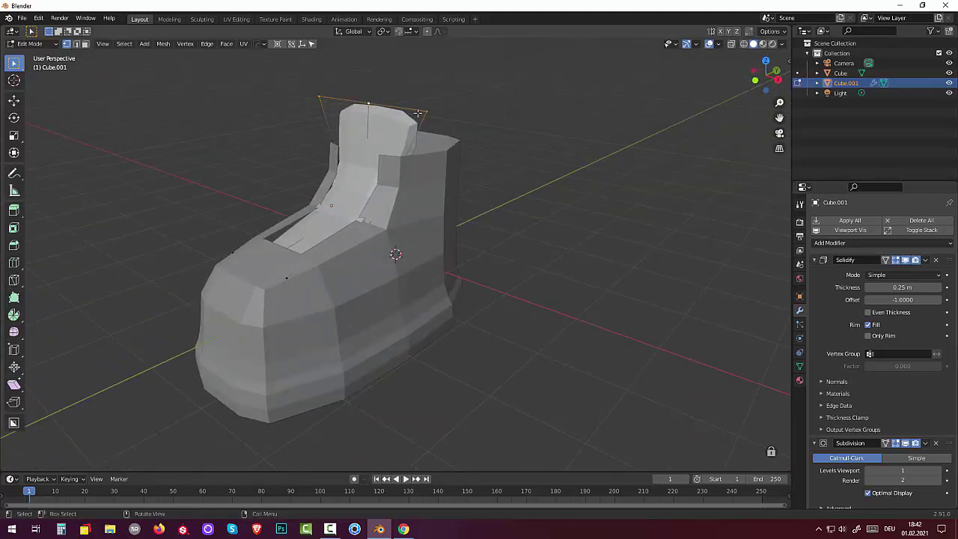
{"action": "middle_click_drag", "start_coordinate": [490, 121], "coordinate": [443, 122]}
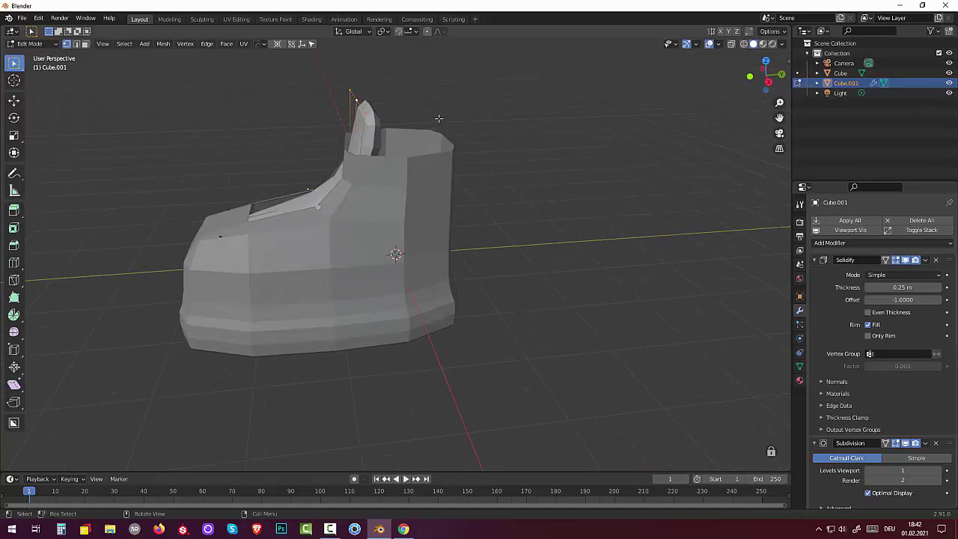
{"action": "key", "text": "g"}
{"action": "key", "text": "y"}
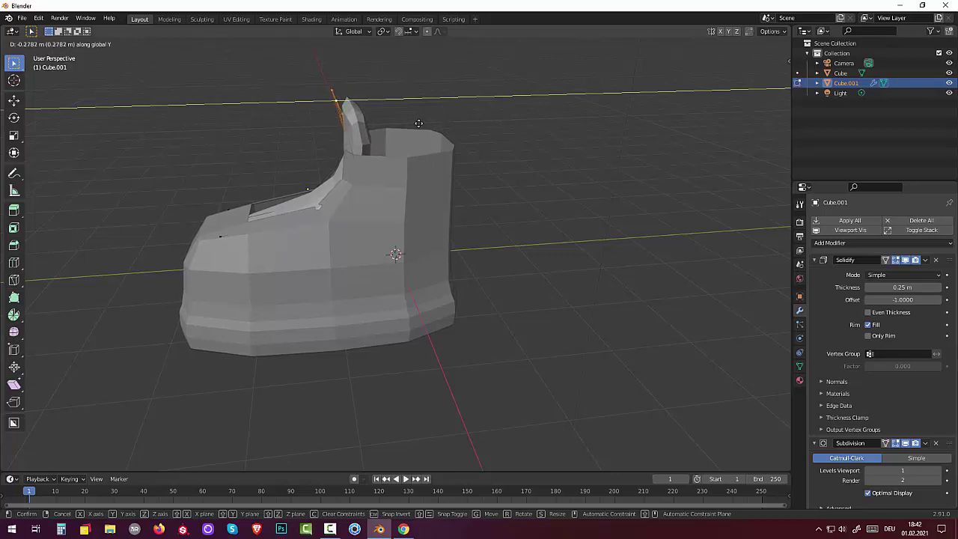
{"action": "left_click", "coordinate": [419, 123]}
{"action": "mouse_move", "coordinate": [419, 123]}
{"action": "middle_mouse_down"}
{"action": "mouse_move", "coordinate": [502, 95]}
{"action": "mouse_move", "coordinate": [560, 98]}
{"action": "mouse_move", "coordinate": [536, 119]}
{"action": "middle_mouse_up"}
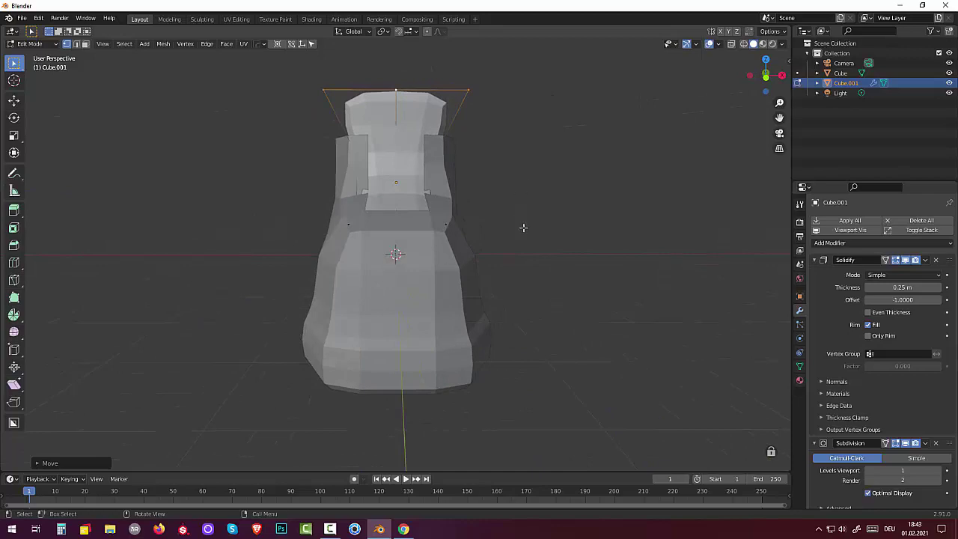
{"action": "mouse_move", "coordinate": [523, 227]}
{"action": "middle_mouse_down"}
{"action": "mouse_move", "coordinate": [442, 281]}
{"action": "mouse_move", "coordinate": [451, 197]}
{"action": "mouse_move", "coordinate": [484, 205]}
{"action": "middle_mouse_up"}
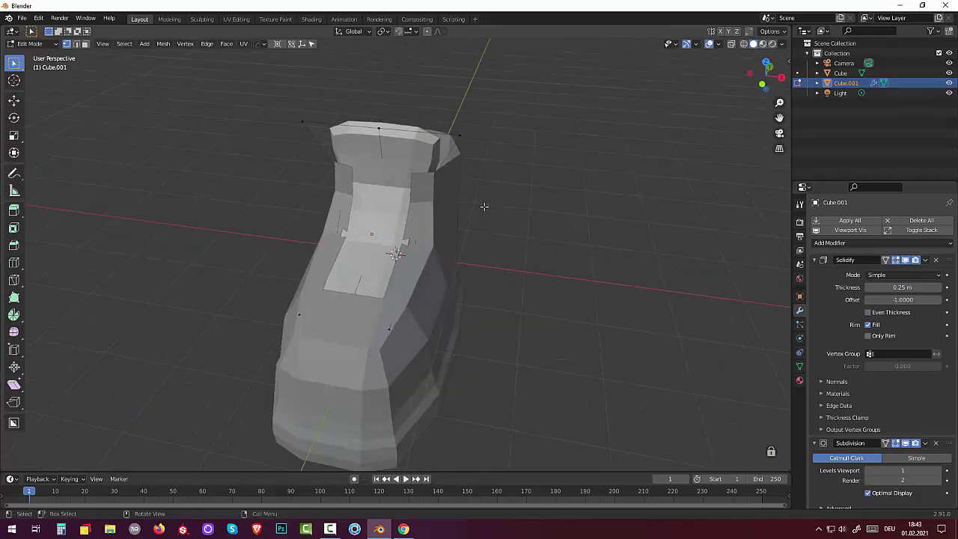
{"action": "left_click", "coordinate": [31, 44]}
{"action": "left_click", "coordinate": [33, 50]}
Deselect the tongue and select the main boot body, Cube.
{"action": "left_click", "coordinate": [142, 134]}
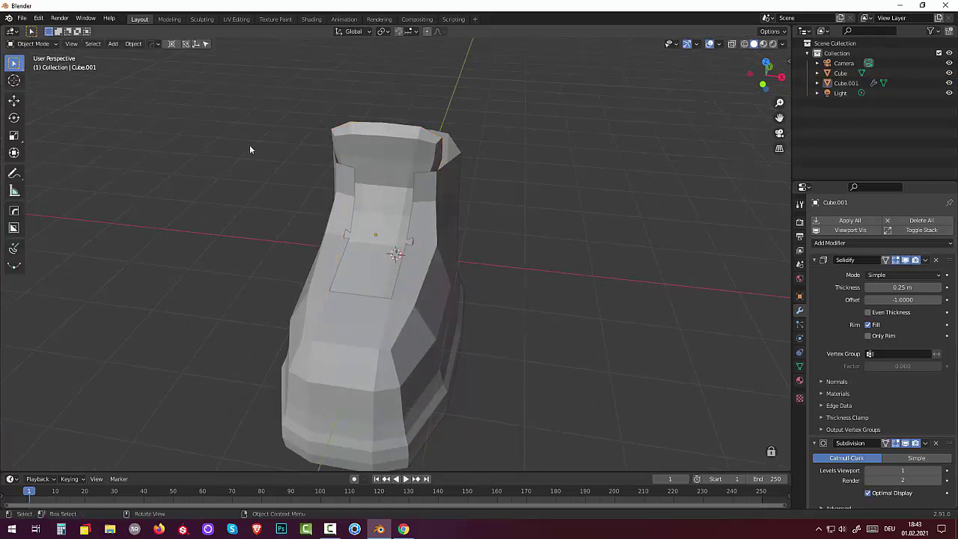
{"action": "mouse_move", "coordinate": [249, 144]}
{"action": "middle_mouse_down"}
{"action": "mouse_move", "coordinate": [365, 101]}
{"action": "mouse_move", "coordinate": [317, 150]}
{"action": "mouse_move", "coordinate": [264, 142]}
{"action": "middle_mouse_up"}
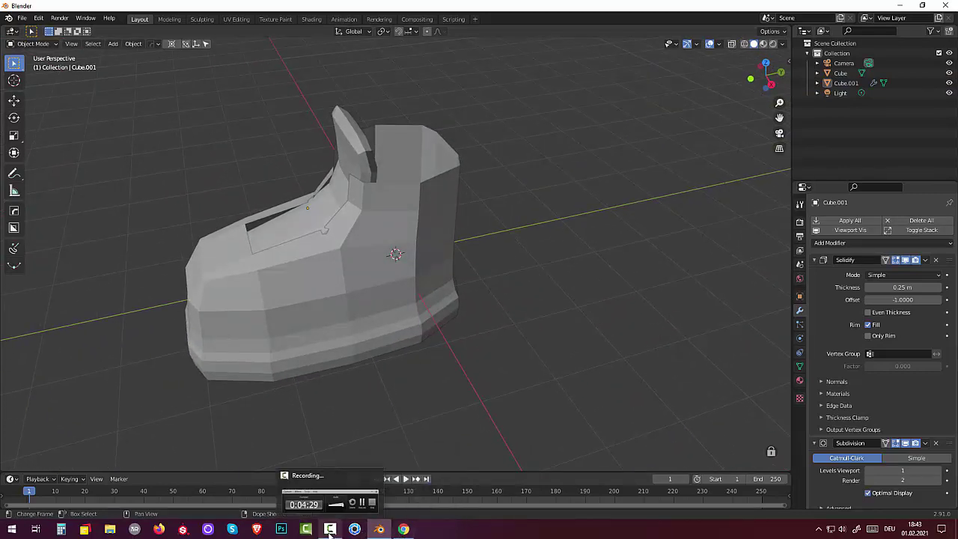
{"action": "left_click", "coordinate": [329, 529]}
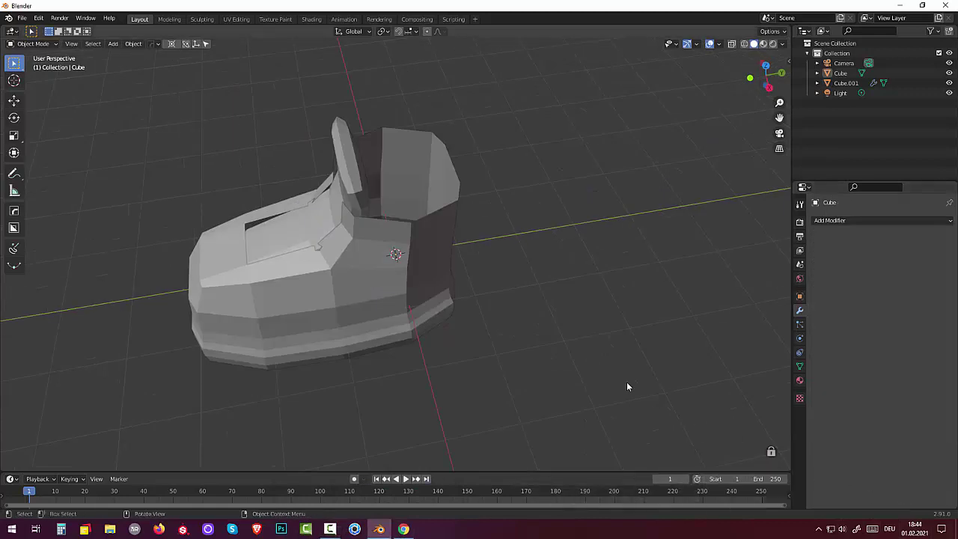
{"action": "left_click", "coordinate": [367, 294]}
{"action": "mouse_move", "coordinate": [368, 294]}
{"action": "middle_mouse_down"}
{"action": "mouse_move", "coordinate": [379, 296]}
{"action": "mouse_move", "coordinate": [379, 319]}
{"action": "middle_mouse_up"}
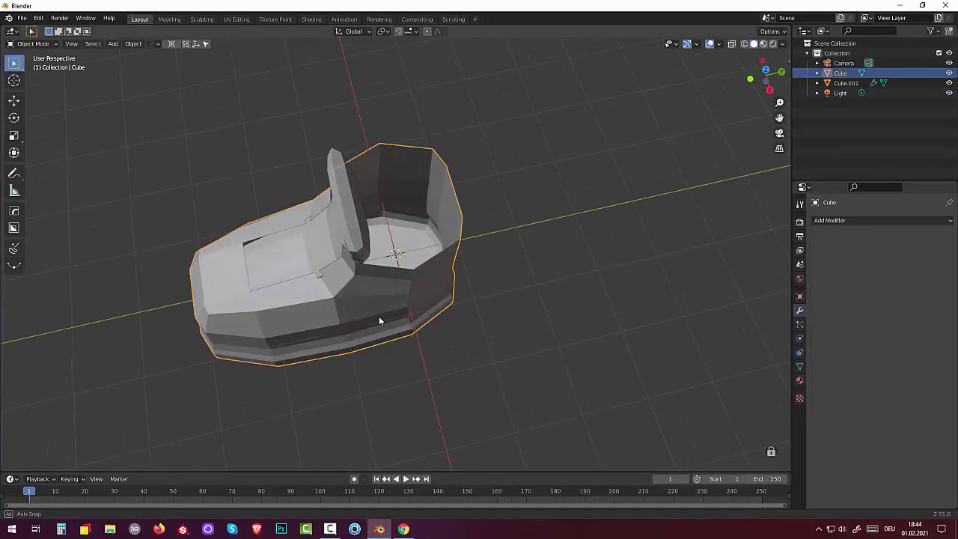
Add a Solidify modifier to the boot, about 0.13 m thick with Only Rim on.
{"action": "left_click", "coordinate": [827, 222]}
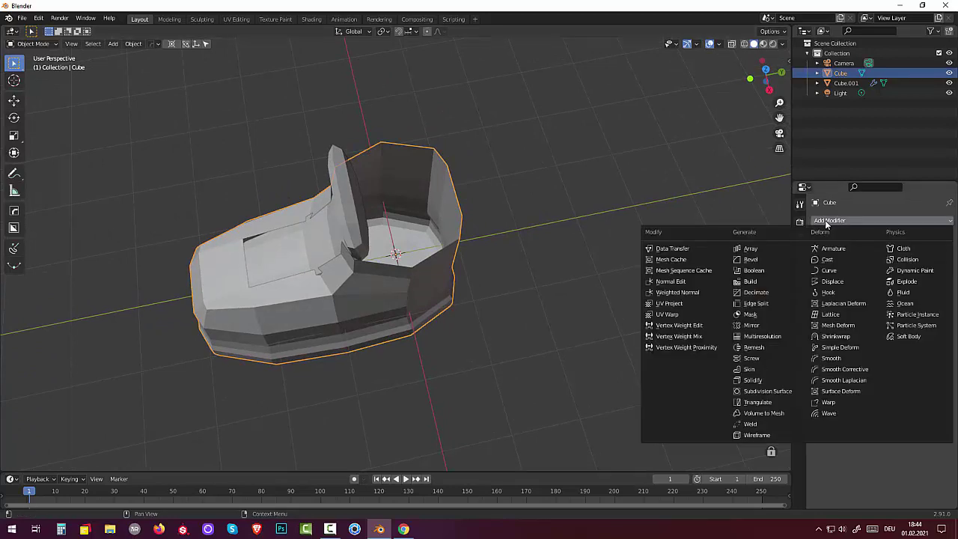
{"action": "left_click", "coordinate": [753, 380]}
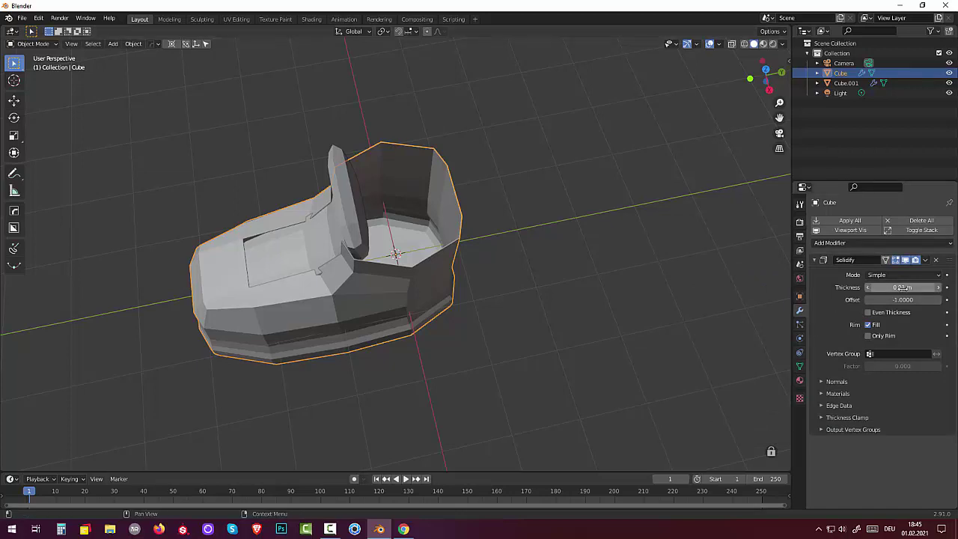
{"action": "mouse_move", "coordinate": [904, 288]}
{"action": "left_mouse_down"}
{"action": "mouse_move", "coordinate": [928, 288]}
{"action": "mouse_move", "coordinate": [917, 288]}
{"action": "left_mouse_up"}
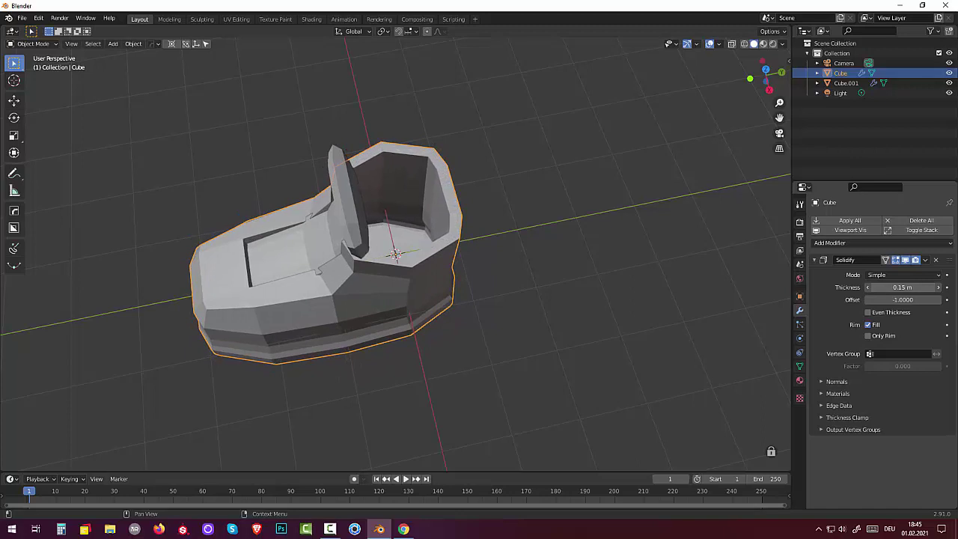
{"action": "left_click_drag", "start_coordinate": [917, 288], "coordinate": [902, 287]}
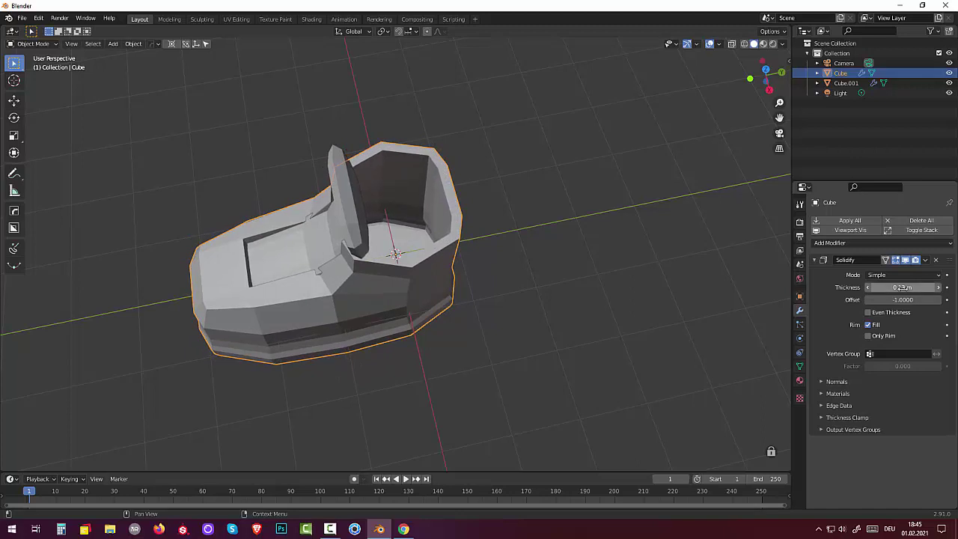
{"action": "left_click", "coordinate": [868, 336]}
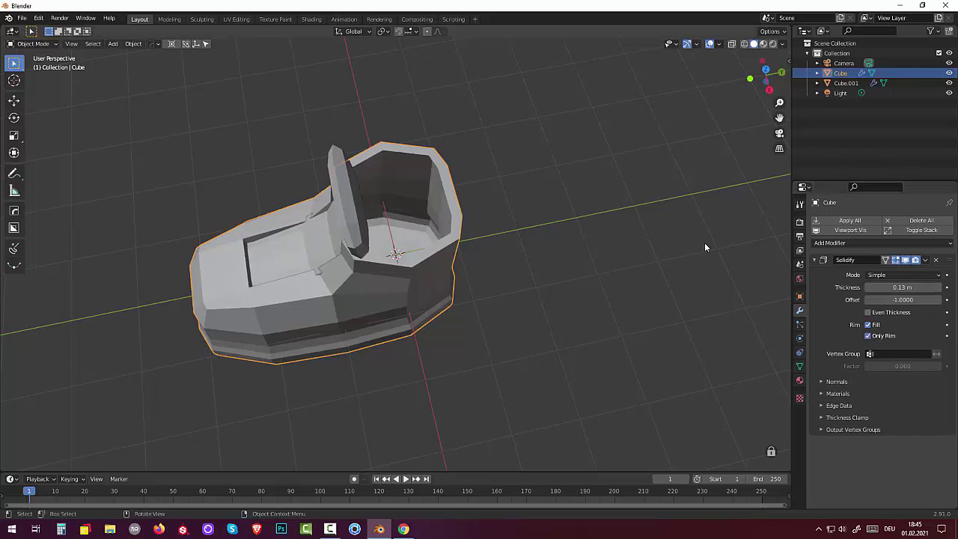
{"action": "mouse_move", "coordinate": [705, 243]}
{"action": "middle_mouse_down"}
{"action": "mouse_move", "coordinate": [553, 231]}
{"action": "mouse_move", "coordinate": [543, 200]}
{"action": "mouse_move", "coordinate": [615, 216]}
{"action": "mouse_move", "coordinate": [755, 329]}
{"action": "middle_mouse_up"}
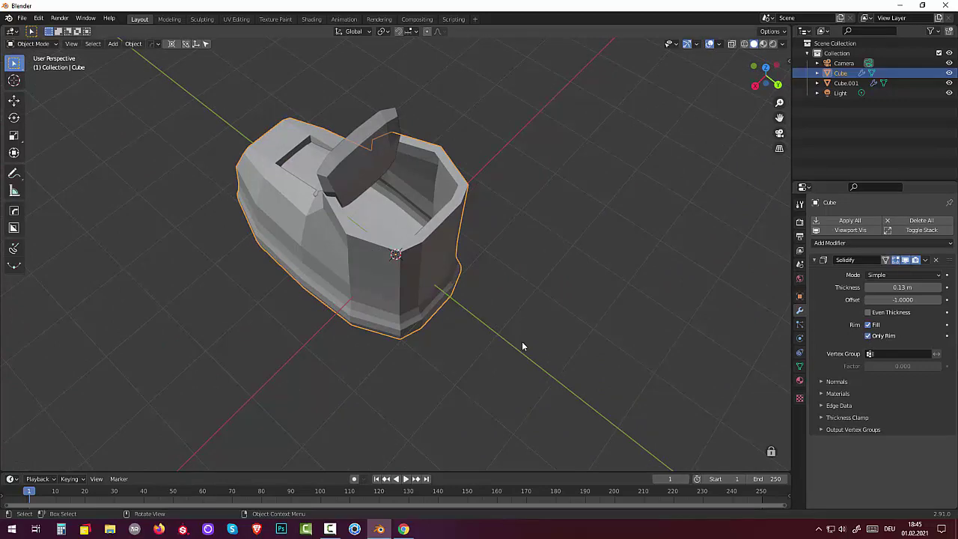
{"action": "mouse_move", "coordinate": [560, 374]}
{"action": "middle_mouse_down"}
{"action": "mouse_move", "coordinate": [624, 313]}
{"action": "mouse_move", "coordinate": [660, 299]}
{"action": "mouse_move", "coordinate": [610, 314]}
{"action": "mouse_move", "coordinate": [589, 303]}
{"action": "mouse_move", "coordinate": [530, 327]}
{"action": "middle_mouse_up"}
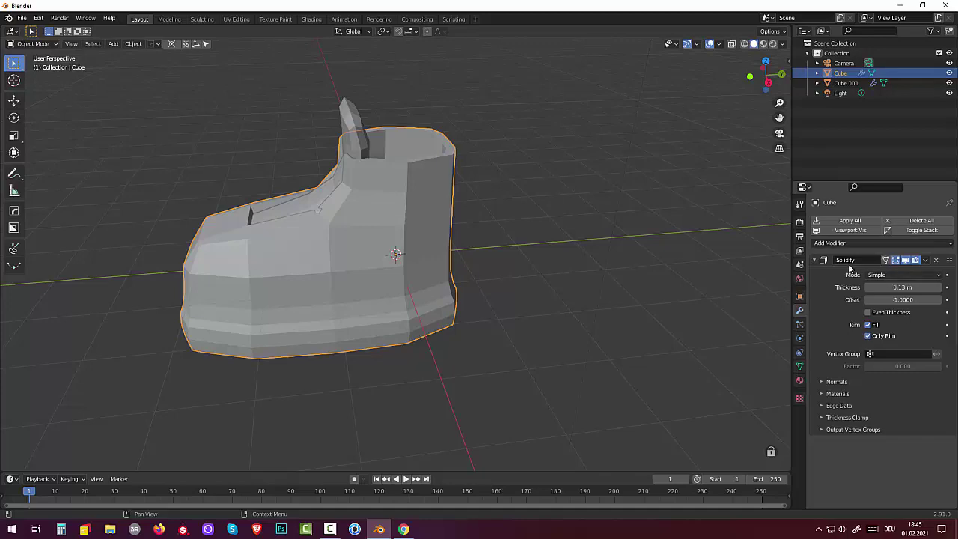
{"action": "left_click", "coordinate": [826, 244]}
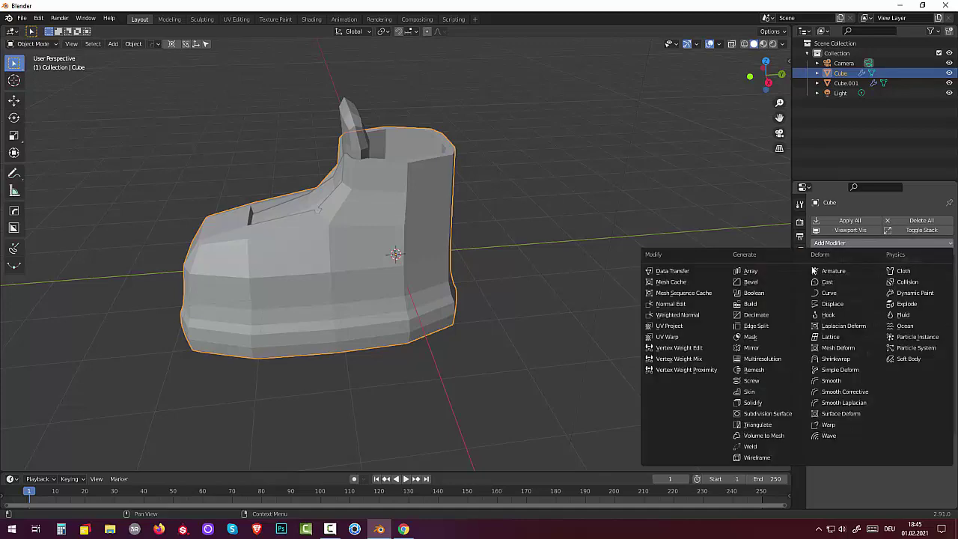
Add a Subdivision Surface modifier to the boot body and inspect the smoothed shell.
{"action": "left_click", "coordinate": [772, 416]}
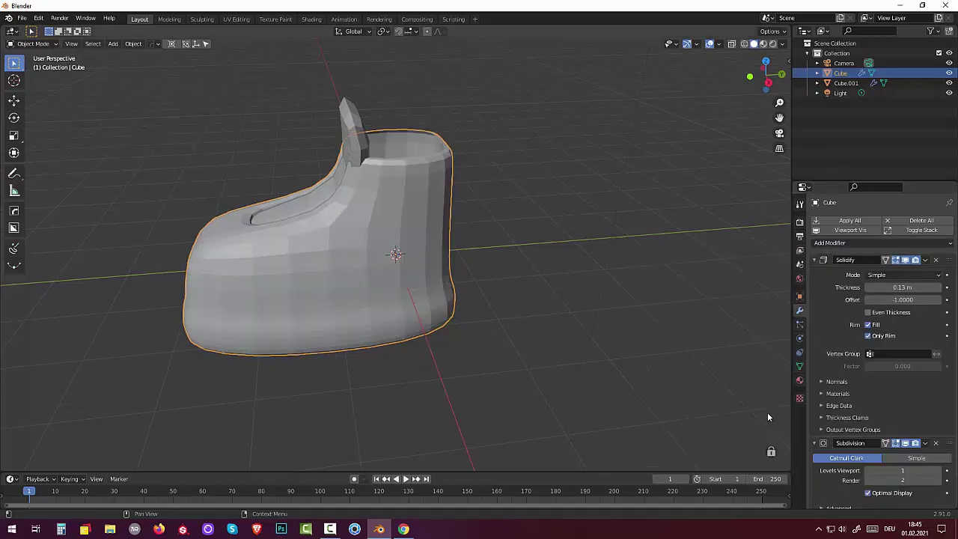
{"action": "mouse_move", "coordinate": [598, 353]}
{"action": "middle_mouse_down"}
{"action": "mouse_move", "coordinate": [707, 351]}
{"action": "mouse_move", "coordinate": [660, 350]}
{"action": "mouse_move", "coordinate": [655, 337]}
{"action": "mouse_move", "coordinate": [606, 346]}
{"action": "mouse_move", "coordinate": [530, 378]}
{"action": "middle_mouse_up"}
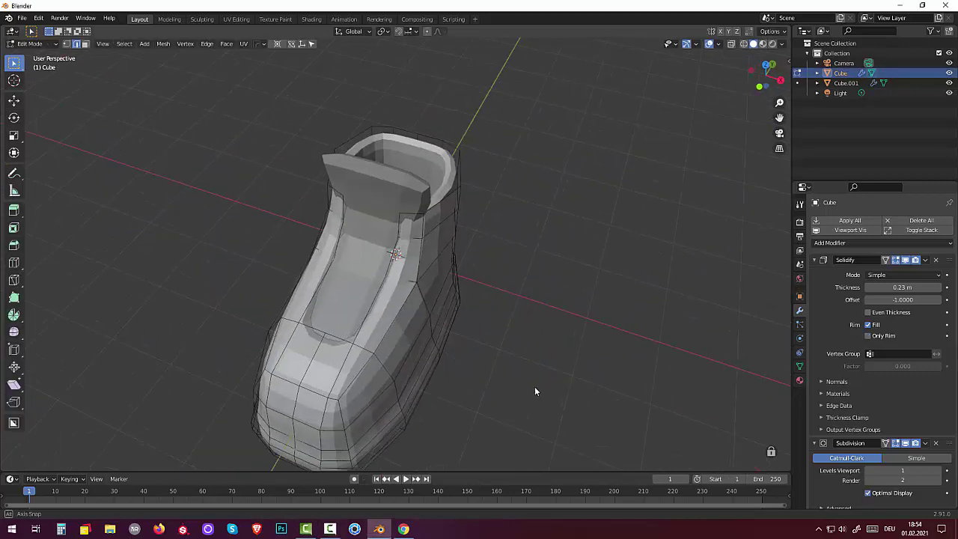
{"action": "mouse_move", "coordinate": [535, 391]}
{"action": "middle_mouse_down"}
{"action": "mouse_move", "coordinate": [439, 398]}
{"action": "mouse_move", "coordinate": [465, 344]}
{"action": "middle_mouse_up"}
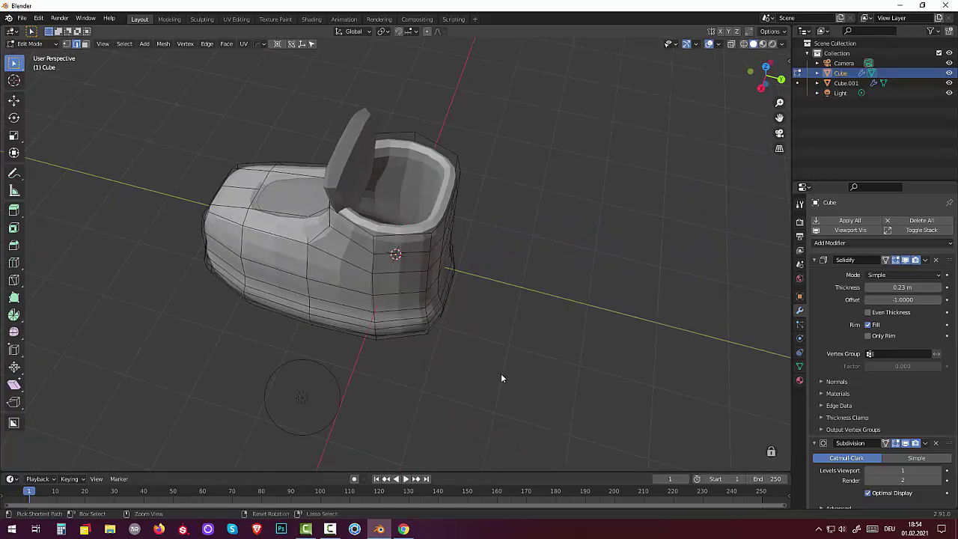
Save the boot project as schue.blend.
{"action": "key", "text": "ctrl+s"}
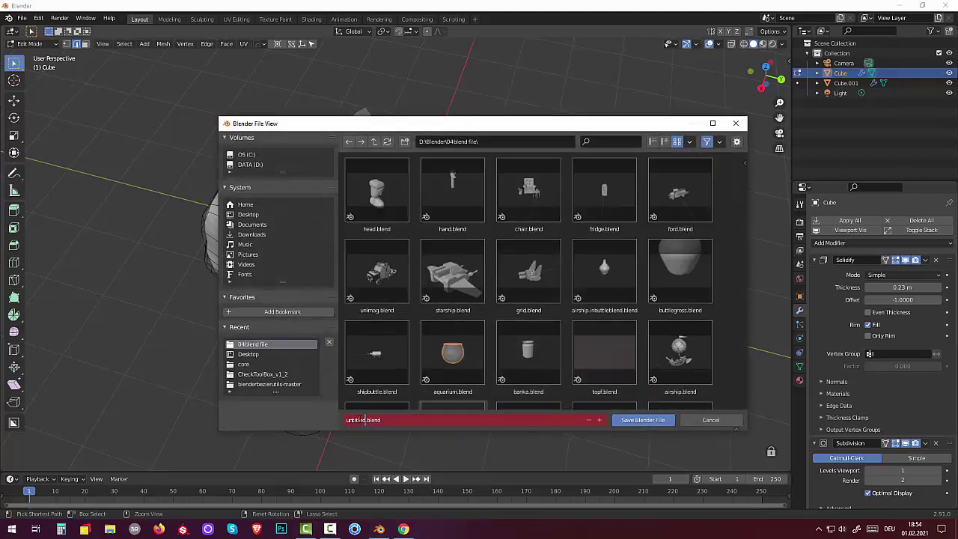
{"action": "type", "text": "s"}
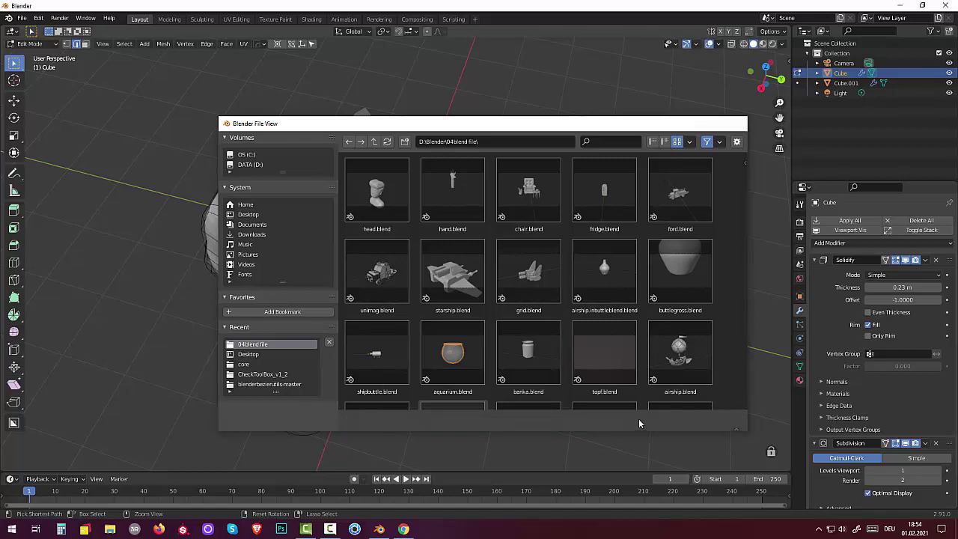
{"action": "left_click", "coordinate": [640, 420]}
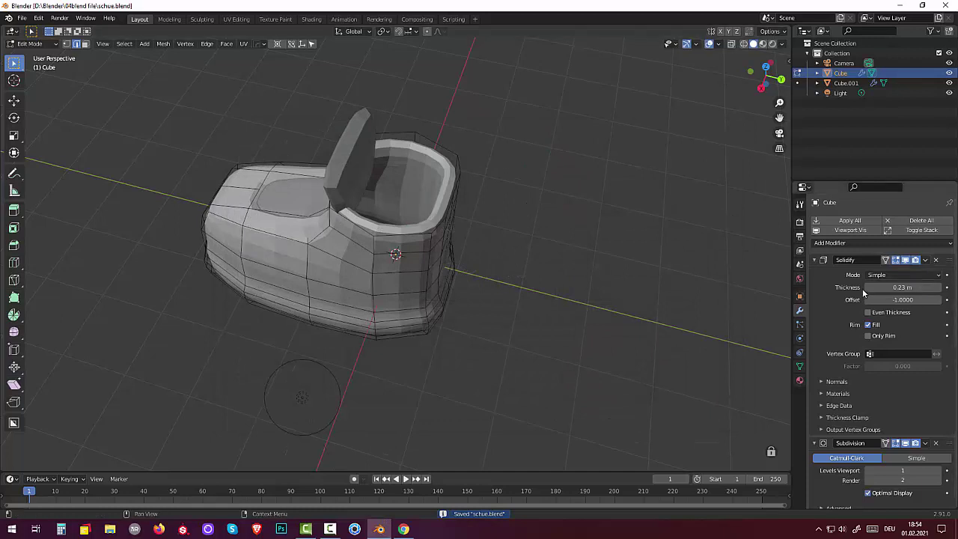
Leave the Solidify options unchanged and switch back to Object Mode.
{"action": "left_click", "coordinate": [939, 275]}
{"action": "left_click", "coordinate": [941, 276]}
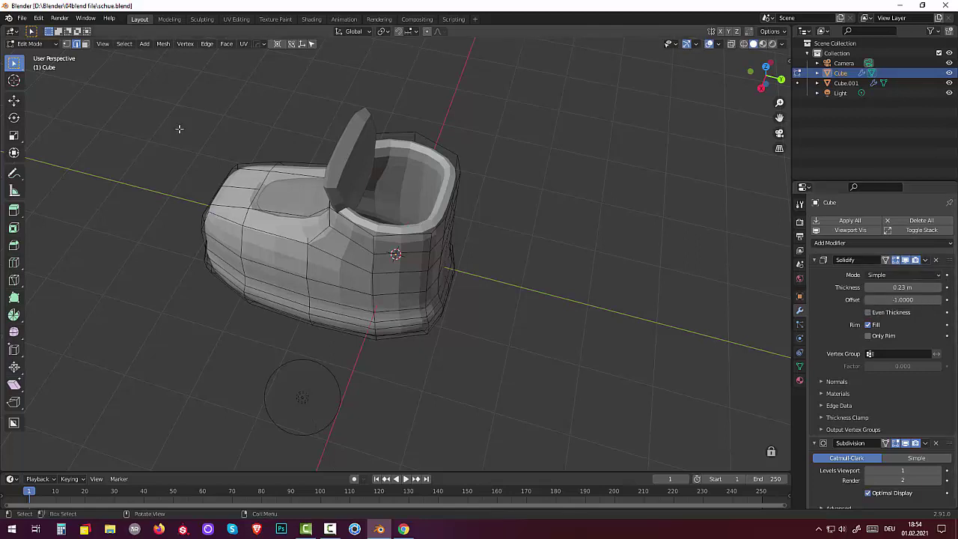
{"action": "left_click", "coordinate": [30, 45]}
{"action": "left_click", "coordinate": [32, 56]}
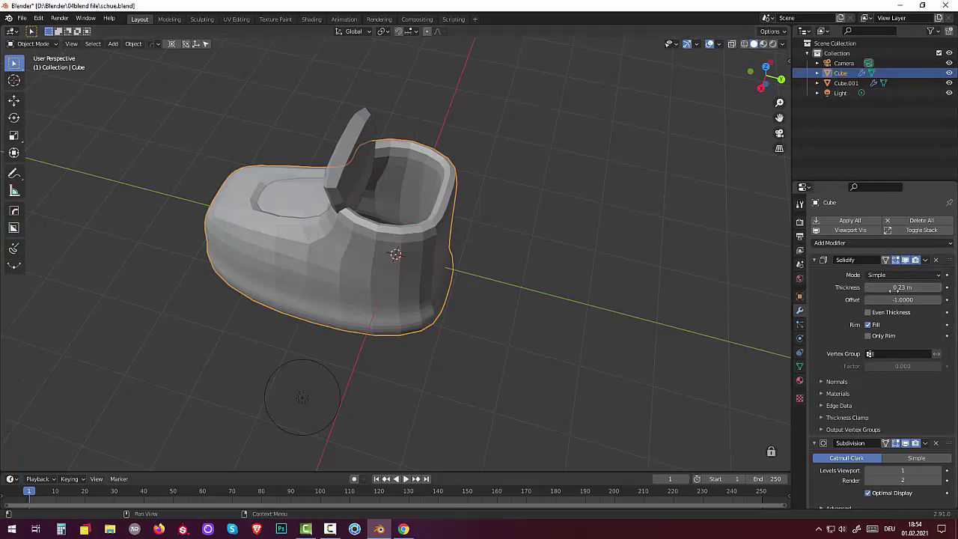
Apply the boot's Solidify modifier to make the thickness permanent.
{"action": "left_click", "coordinate": [926, 260]}
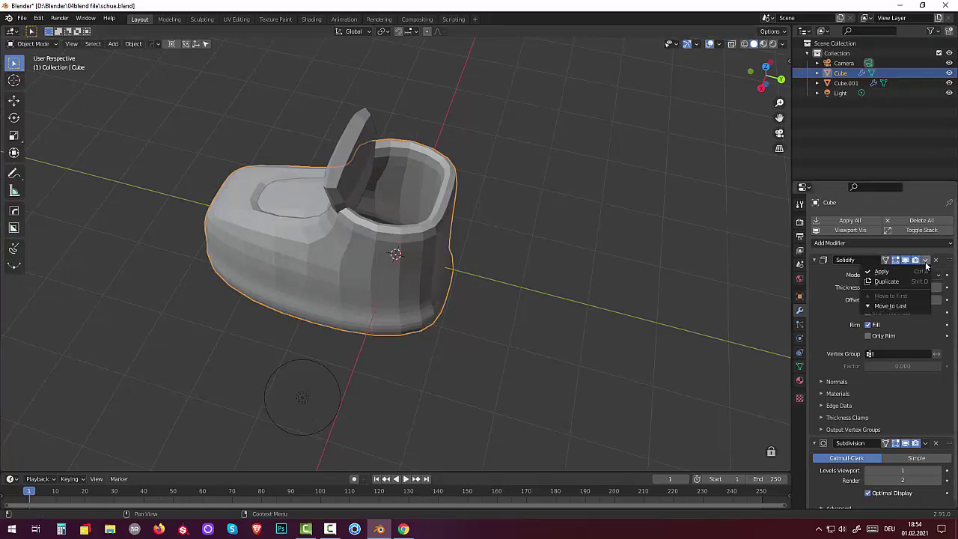
{"action": "left_click", "coordinate": [882, 272]}
{"action": "mouse_move", "coordinate": [671, 306]}
{"action": "middle_mouse_down"}
{"action": "mouse_move", "coordinate": [620, 316]}
{"action": "mouse_move", "coordinate": [500, 284]}
{"action": "middle_mouse_up"}
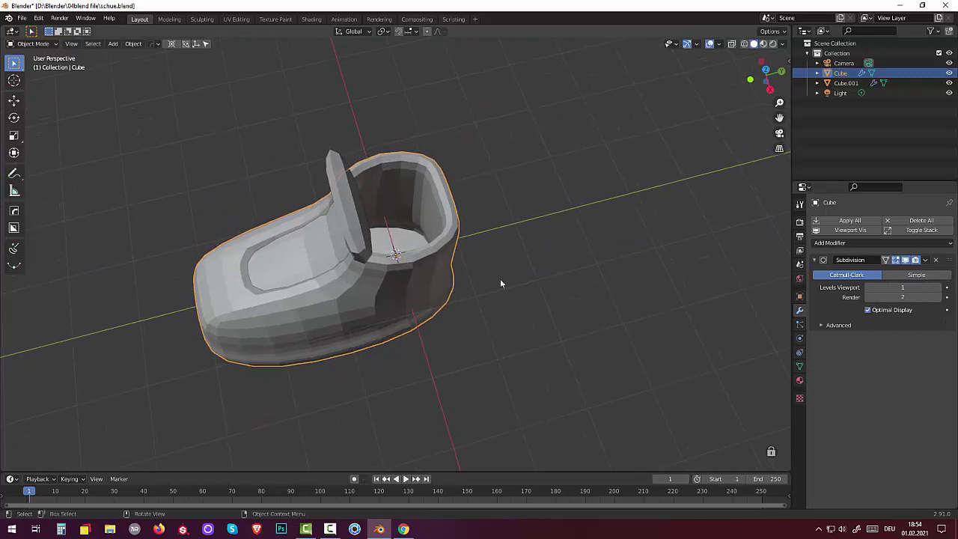
In Edit Mode, separate the opening's inner rim loop into its own object, Cube.002.
{"action": "left_click", "coordinate": [33, 43]}
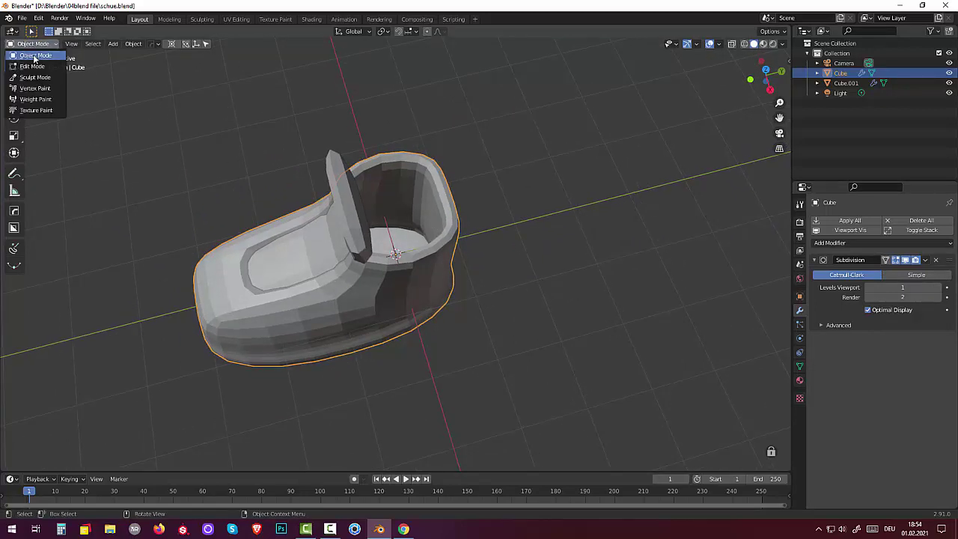
{"action": "left_click", "coordinate": [30, 54]}
{"action": "left_click", "coordinate": [30, 43]}
{"action": "left_click", "coordinate": [34, 67]}
{"action": "mouse_move", "coordinate": [366, 194]}
{"action": "middle_mouse_down"}
{"action": "mouse_move", "coordinate": [399, 188]}
{"action": "mouse_move", "coordinate": [432, 161]}
{"action": "middle_mouse_up"}
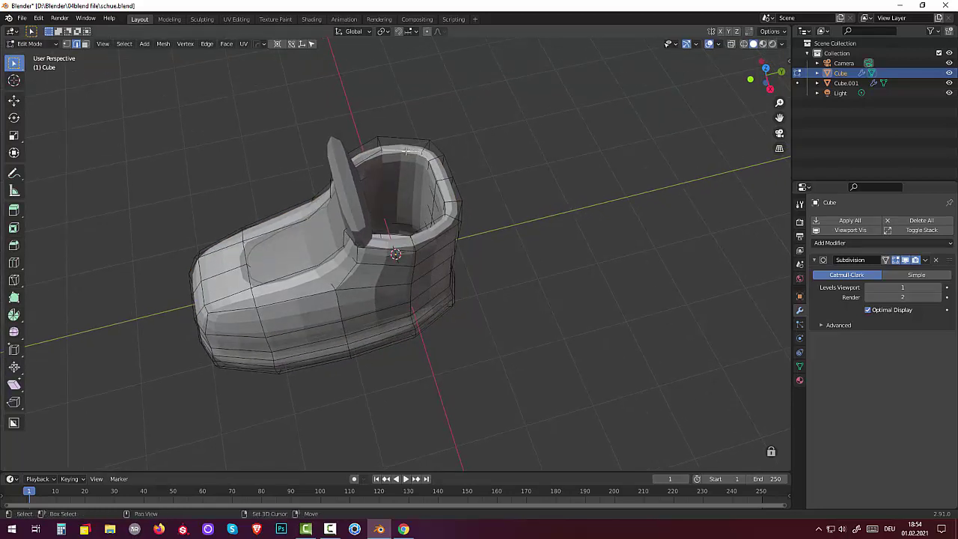
{"action": "left_click", "coordinate": [408, 152], "text": "alt"}
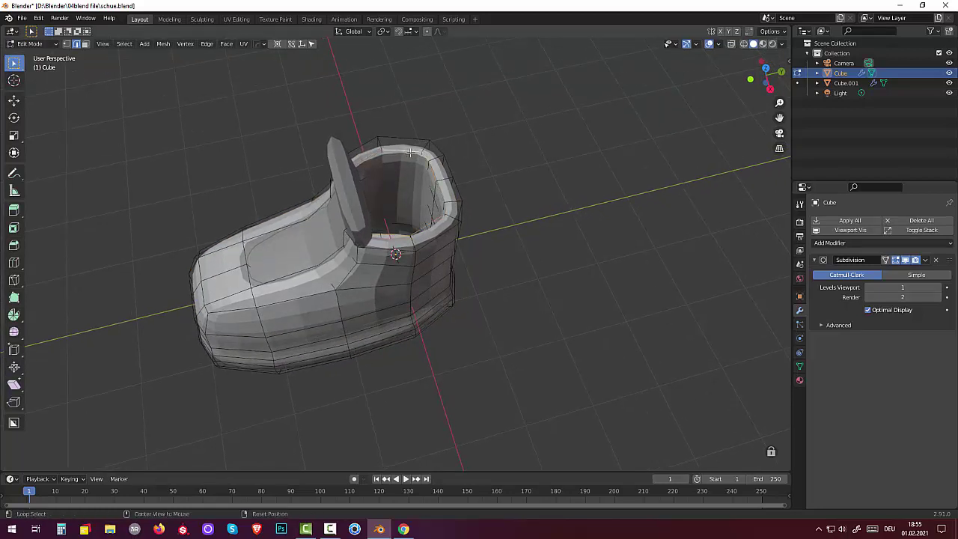
{"action": "mouse_move", "coordinate": [504, 199]}
{"action": "middle_mouse_down"}
{"action": "mouse_move", "coordinate": [488, 169]}
{"action": "mouse_move", "coordinate": [517, 186]}
{"action": "middle_mouse_up"}
{"action": "key", "text": "p"}
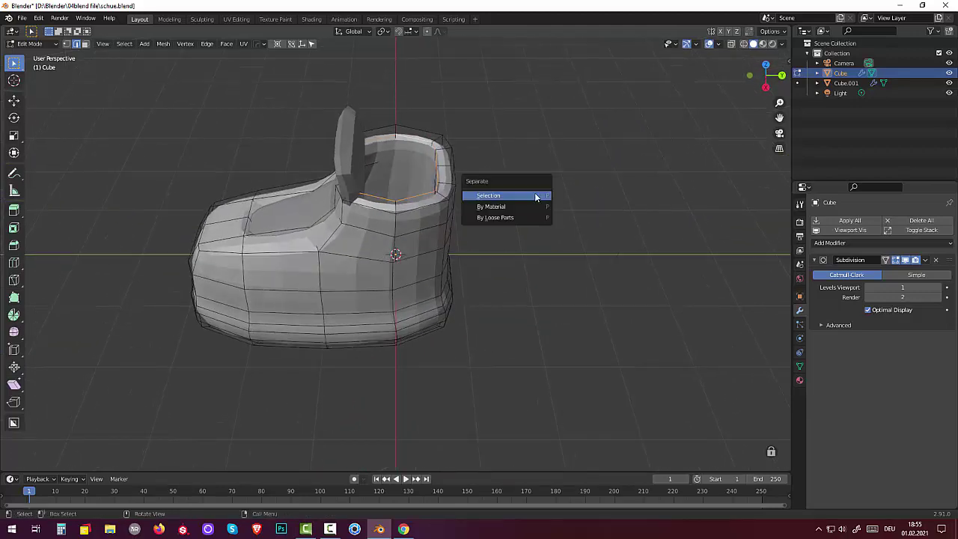
{"action": "left_click", "coordinate": [533, 196]}
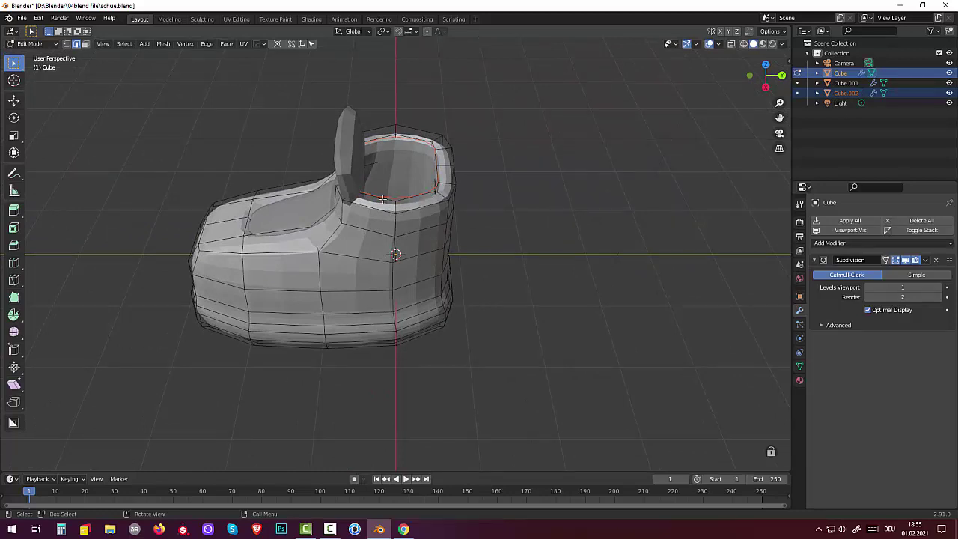
{"action": "key", "text": "Tab"}
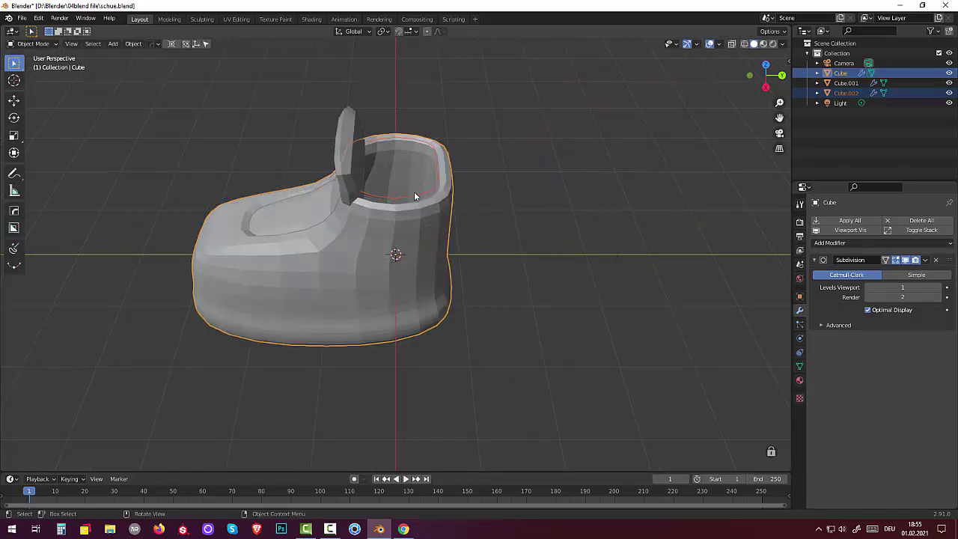
Select the separated rim object Cube.002 and move it vertically along Z.
{"action": "left_click", "coordinate": [414, 192]}
{"action": "left_click", "coordinate": [416, 194]}
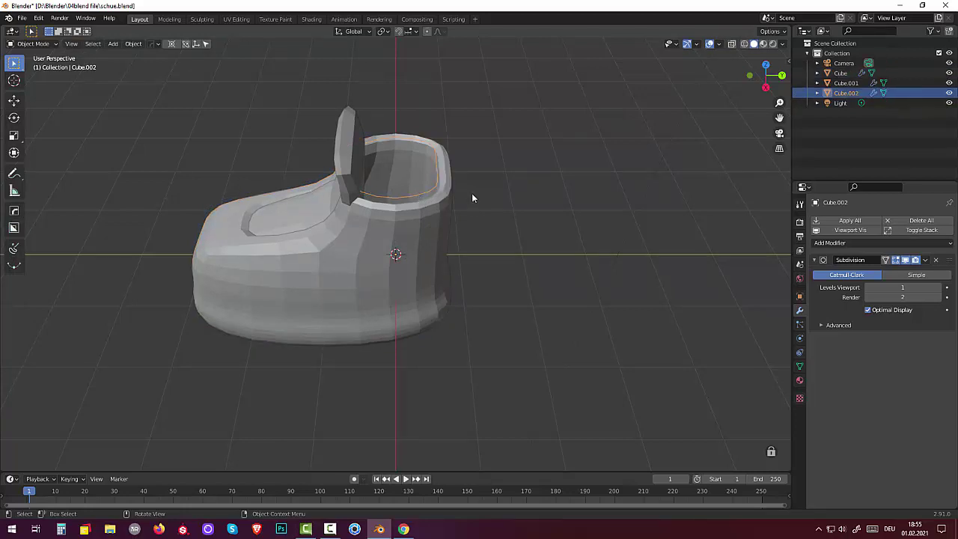
{"action": "middle_click_drag", "start_coordinate": [472, 193], "coordinate": [480, 166]}
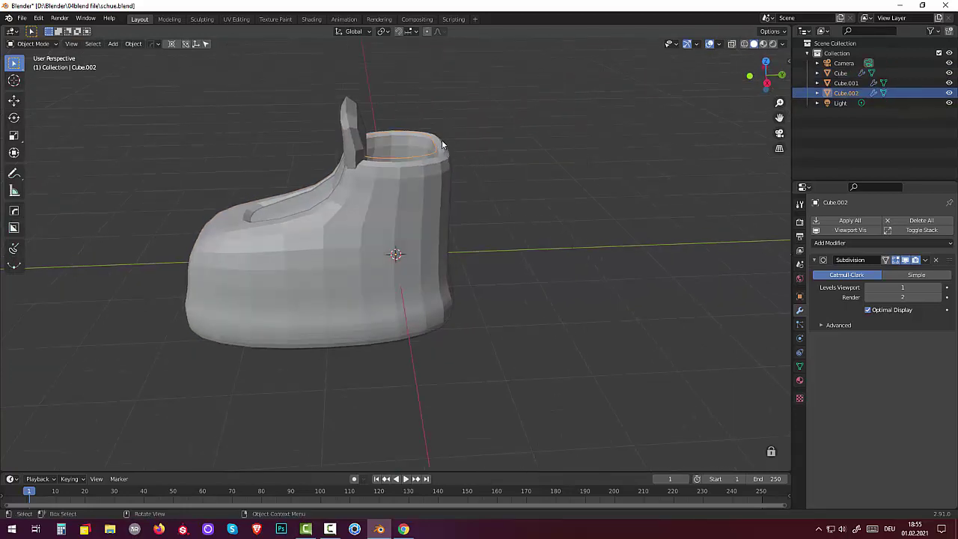
{"action": "key", "text": "g"}
{"action": "key", "text": "z"}
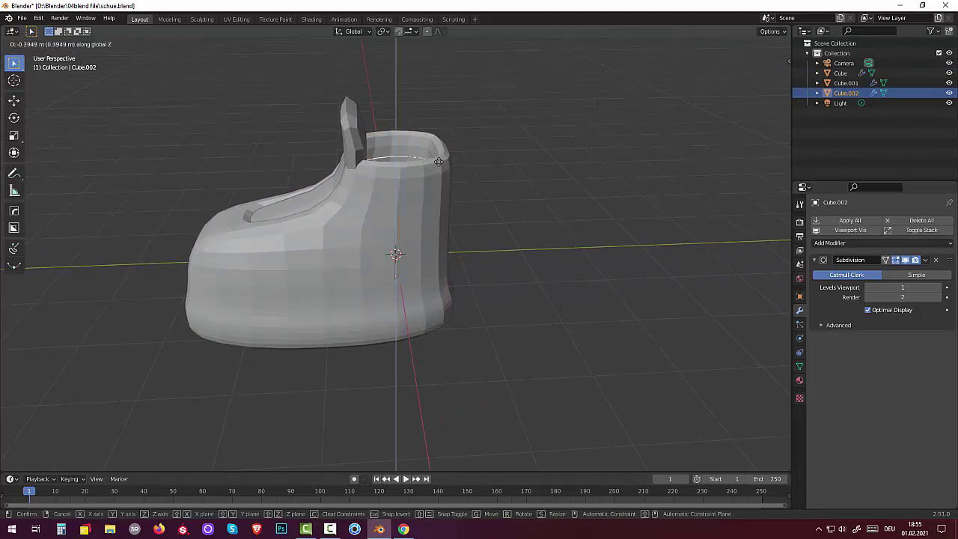
{"action": "left_click", "coordinate": [439, 162]}
{"action": "mouse_move", "coordinate": [443, 170]}
{"action": "middle_mouse_down"}
{"action": "mouse_move", "coordinate": [324, 203]}
{"action": "mouse_move", "coordinate": [319, 217]}
{"action": "mouse_move", "coordinate": [440, 163]}
{"action": "mouse_move", "coordinate": [420, 155]}
{"action": "middle_mouse_up"}
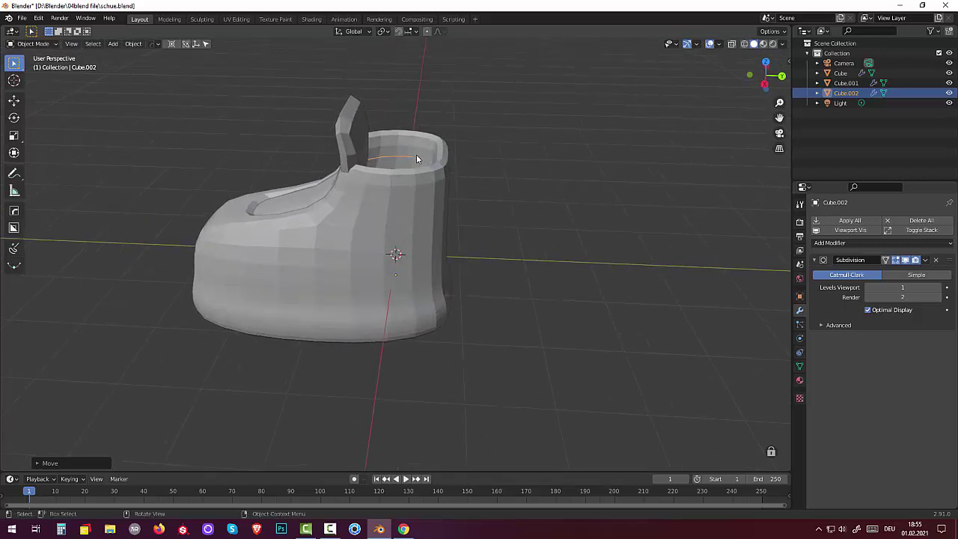
In Edit Mode, select the collar's top edge loop and scale it inward.
{"action": "left_click", "coordinate": [26, 44]}
{"action": "left_click", "coordinate": [33, 67]}
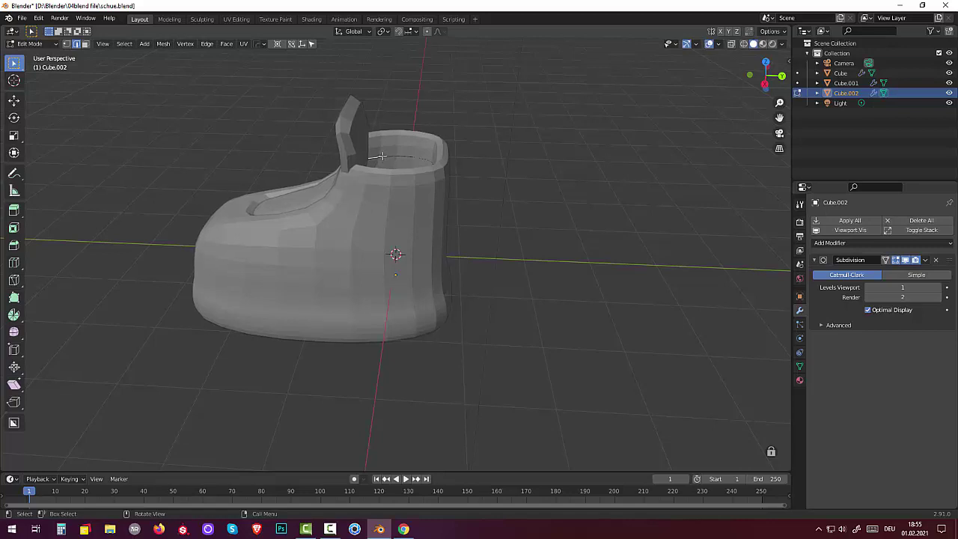
{"action": "key", "text": "alt"}
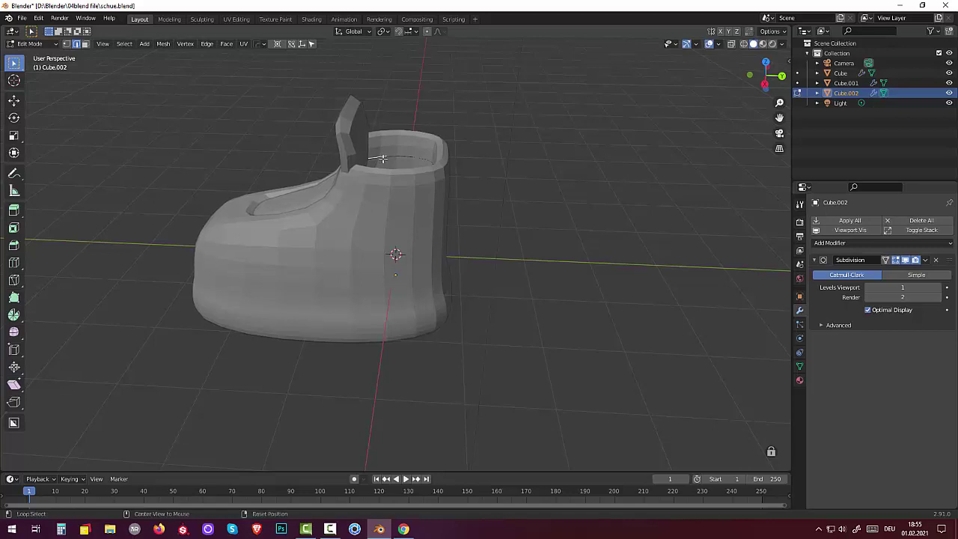
{"action": "mouse_move", "coordinate": [382, 159]}
{"action": "middle_mouse_down"}
{"action": "mouse_move", "coordinate": [435, 181]}
{"action": "mouse_move", "coordinate": [455, 204]}
{"action": "middle_mouse_up"}
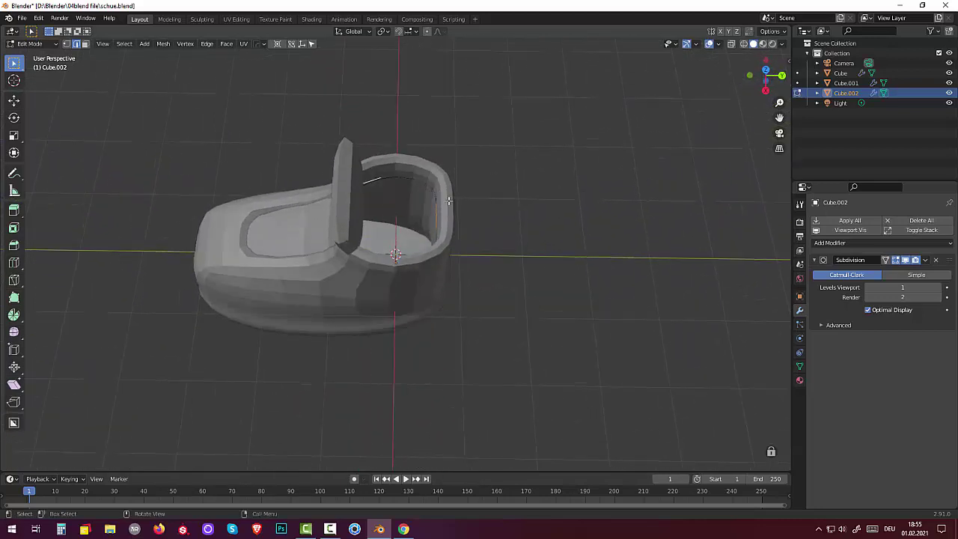
{"action": "key", "text": "s"}
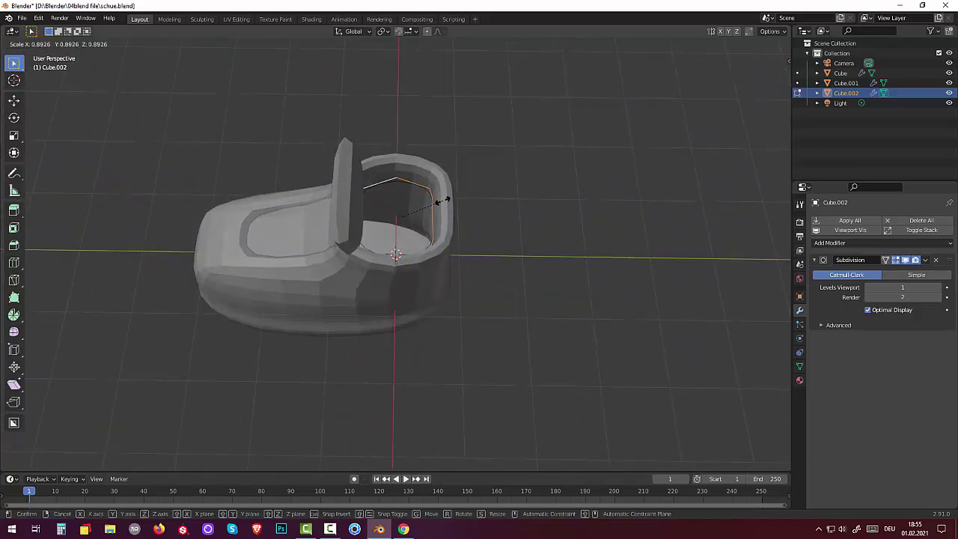
{"action": "left_click", "coordinate": [443, 200]}
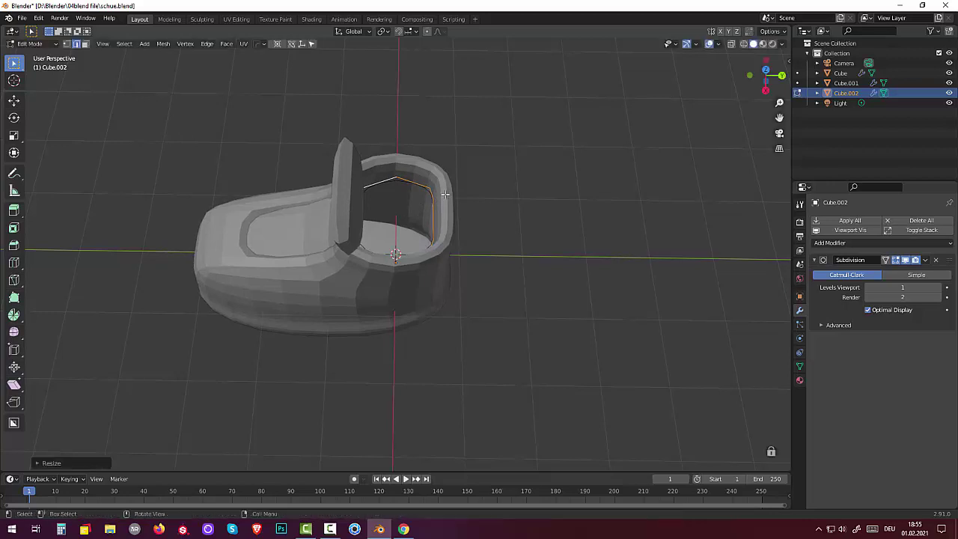
Extrude the scaled loop straight up along Z into a short band.
{"action": "middle_click_drag", "start_coordinate": [444, 200], "coordinate": [399, 158]}
{"action": "key", "text": "e"}
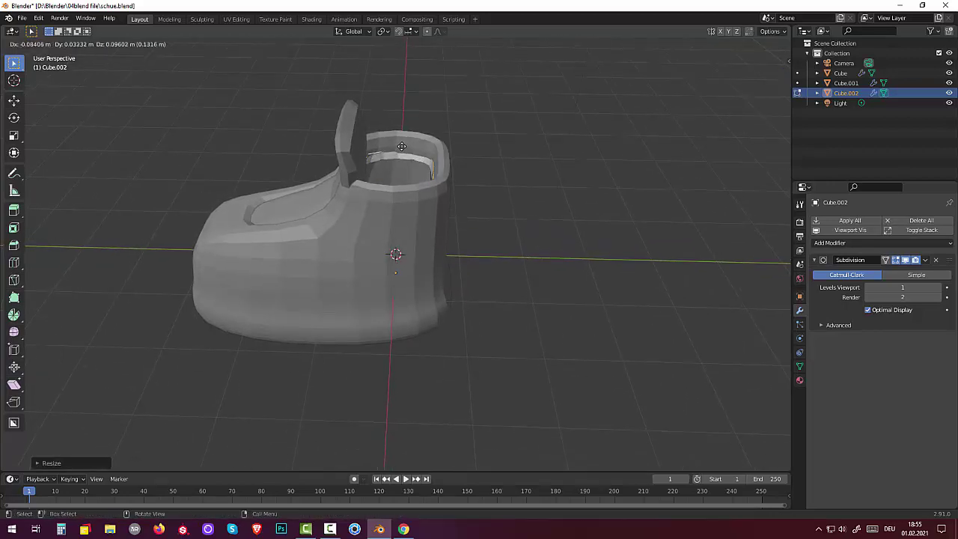
{"action": "key", "text": "z"}
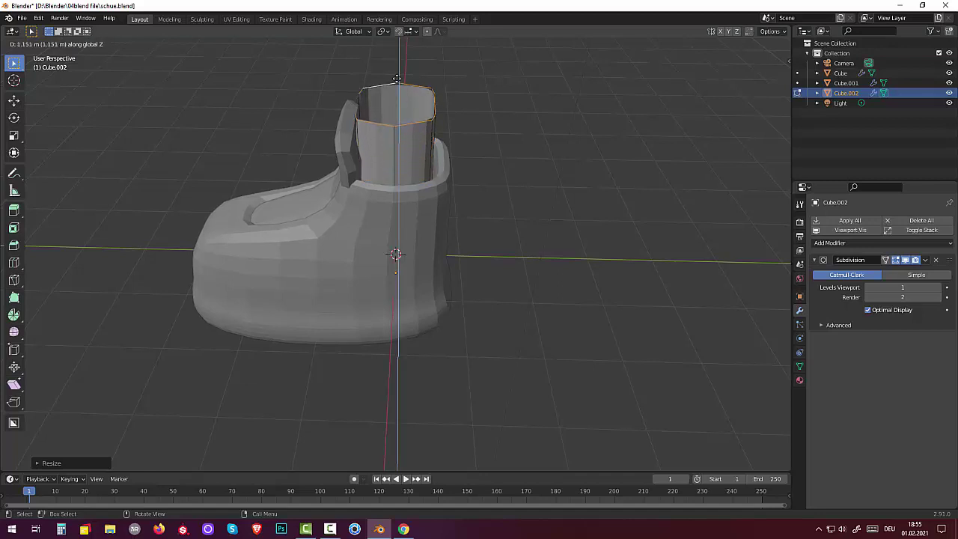
{"action": "left_click", "coordinate": [421, 125]}
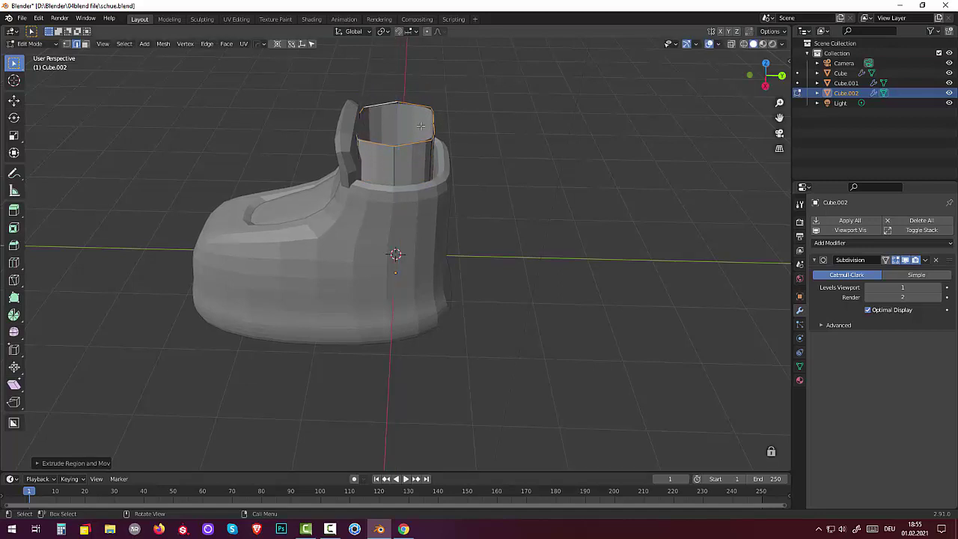
{"action": "mouse_move", "coordinate": [421, 126]}
{"action": "middle_mouse_down"}
{"action": "mouse_move", "coordinate": [366, 162]}
{"action": "mouse_move", "coordinate": [453, 184]}
{"action": "mouse_move", "coordinate": [469, 150]}
{"action": "mouse_move", "coordinate": [456, 135]}
{"action": "mouse_move", "coordinate": [429, 191]}
{"action": "mouse_move", "coordinate": [671, 270]}
{"action": "middle_mouse_up"}
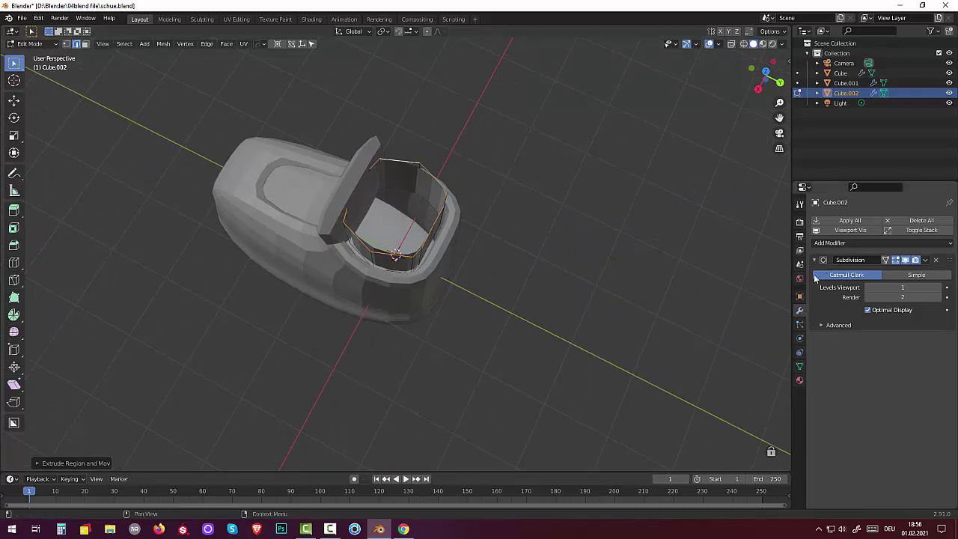
Add a Solidify modifier to collar Cube.002 with thickness -0.12 m.
{"action": "left_click", "coordinate": [835, 243]}
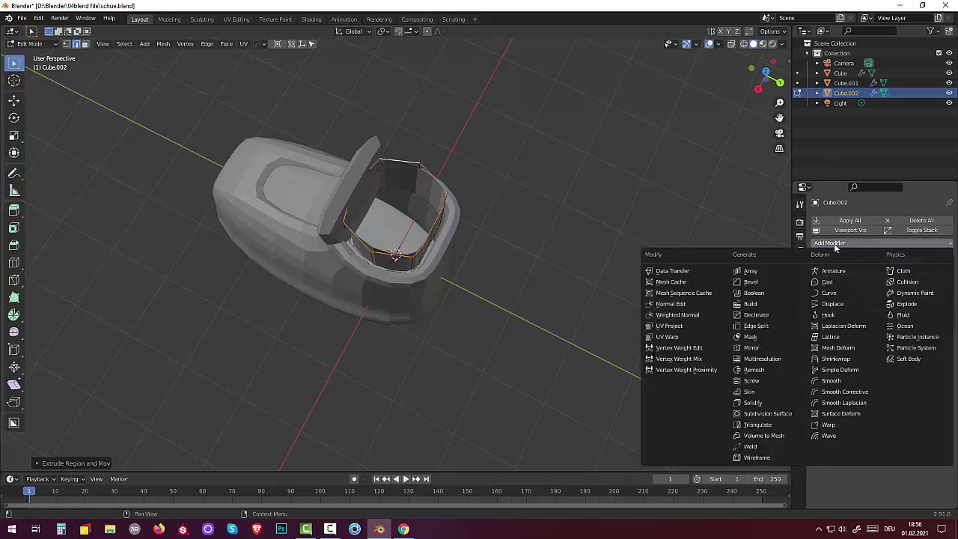
{"action": "left_click", "coordinate": [768, 404]}
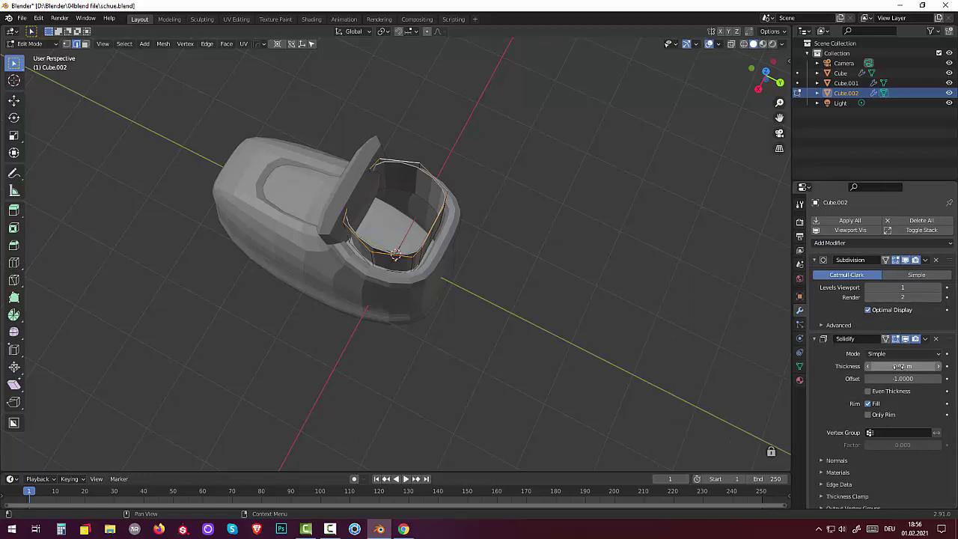
{"action": "left_click_drag", "start_coordinate": [902, 367], "coordinate": [936, 366]}
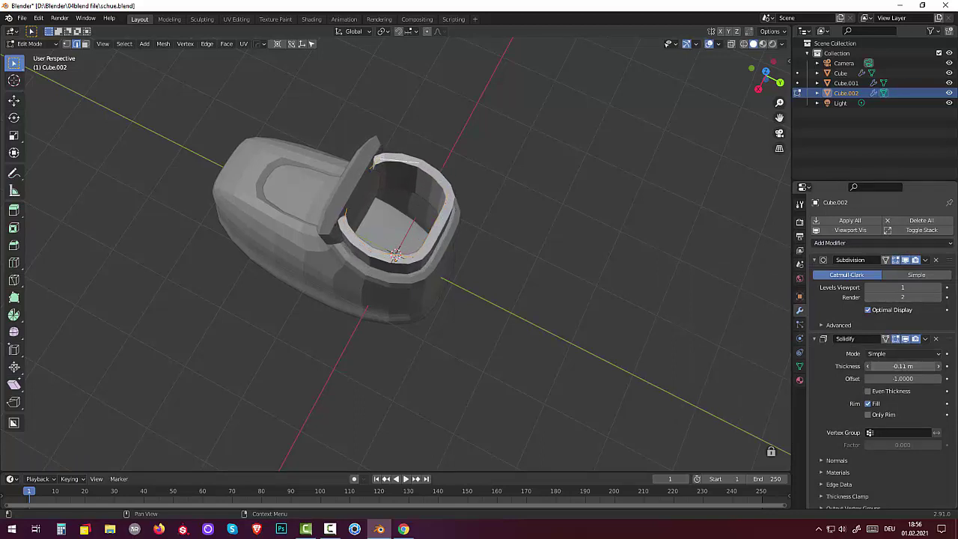
{"action": "left_click_drag", "start_coordinate": [936, 366], "coordinate": [928, 366]}
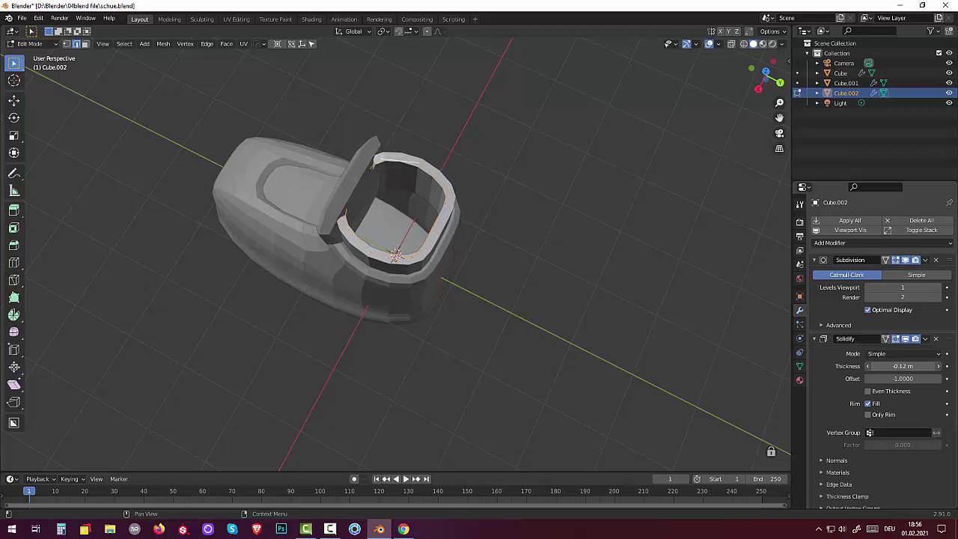
{"action": "mouse_move", "coordinate": [648, 319]}
{"action": "middle_mouse_down"}
{"action": "mouse_move", "coordinate": [658, 231]}
{"action": "mouse_move", "coordinate": [789, 237]}
{"action": "mouse_move", "coordinate": [696, 272]}
{"action": "mouse_move", "coordinate": [628, 259]}
{"action": "middle_mouse_up"}
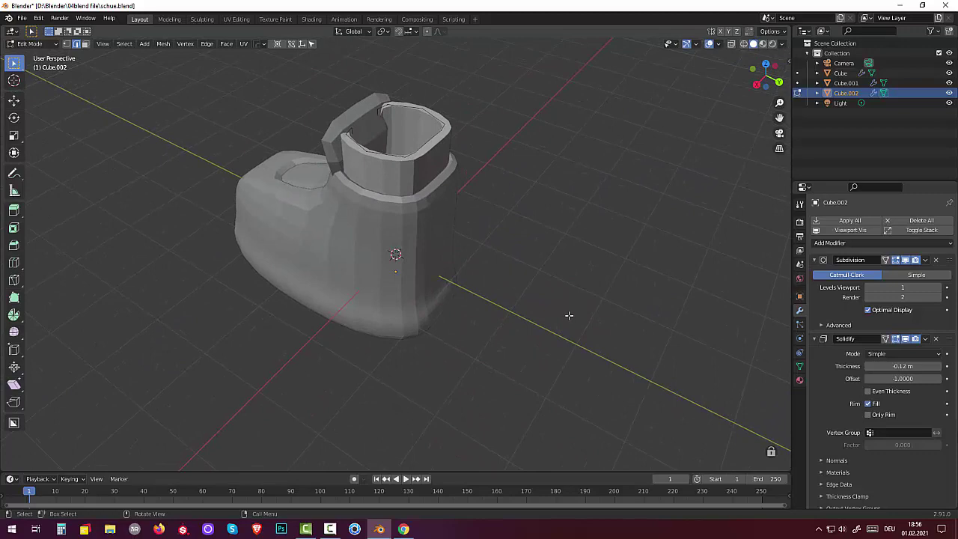
Set the collar's origin to its geometry centre.
{"action": "middle_click_drag", "start_coordinate": [483, 446], "coordinate": [524, 389]}
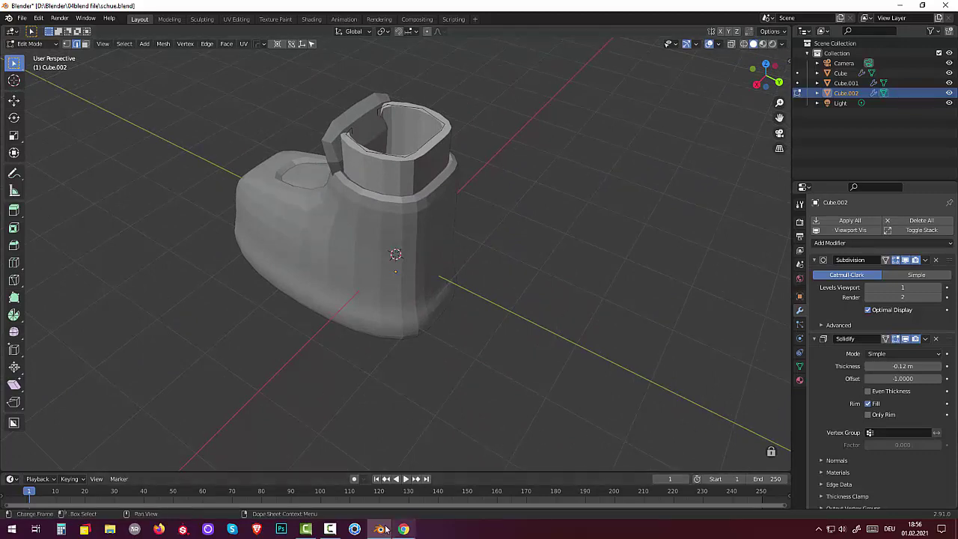
{"action": "mouse_move", "coordinate": [531, 337]}
{"action": "middle_mouse_down"}
{"action": "mouse_move", "coordinate": [561, 307]}
{"action": "mouse_move", "coordinate": [550, 295]}
{"action": "mouse_move", "coordinate": [514, 349]}
{"action": "mouse_move", "coordinate": [537, 324]}
{"action": "mouse_move", "coordinate": [676, 302]}
{"action": "mouse_move", "coordinate": [618, 323]}
{"action": "mouse_move", "coordinate": [514, 318]}
{"action": "mouse_move", "coordinate": [532, 302]}
{"action": "mouse_move", "coordinate": [487, 331]}
{"action": "middle_mouse_up"}
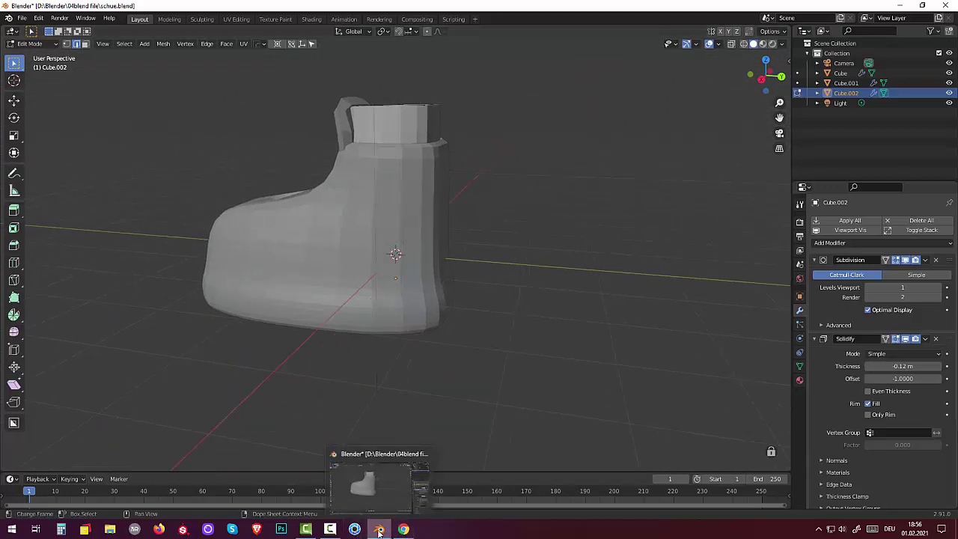
{"action": "mouse_move", "coordinate": [379, 530]}
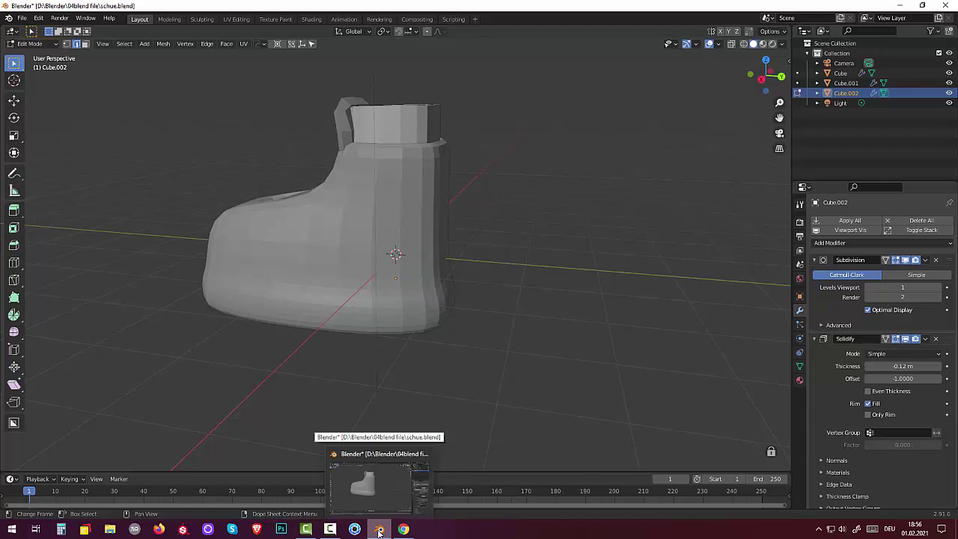
{"action": "left_click", "coordinate": [329, 529]}
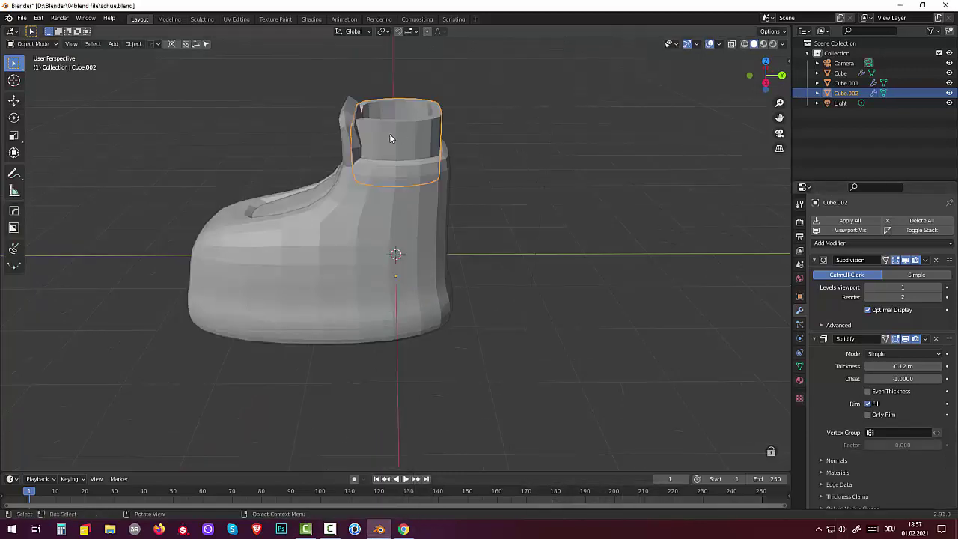
{"action": "left_click", "coordinate": [114, 44]}
{"action": "left_click", "coordinate": [132, 44]}
{"action": "mouse_move", "coordinate": [150, 65]}
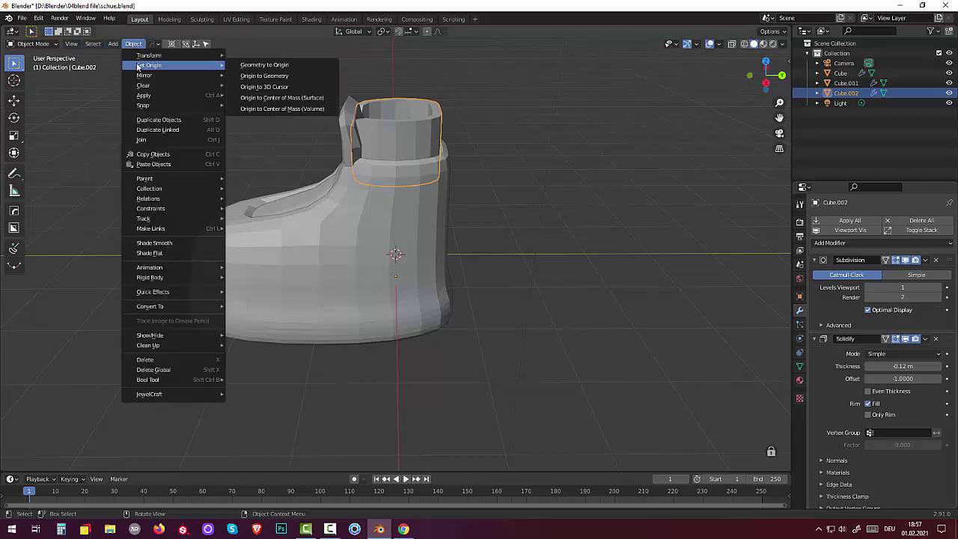
{"action": "left_click", "coordinate": [308, 98]}
Lower the collar along Z down into the boot opening.
{"action": "mouse_move", "coordinate": [314, 108]}
{"action": "middle_mouse_down"}
{"action": "mouse_move", "coordinate": [472, 184]}
{"action": "mouse_move", "coordinate": [445, 172]}
{"action": "middle_mouse_up"}
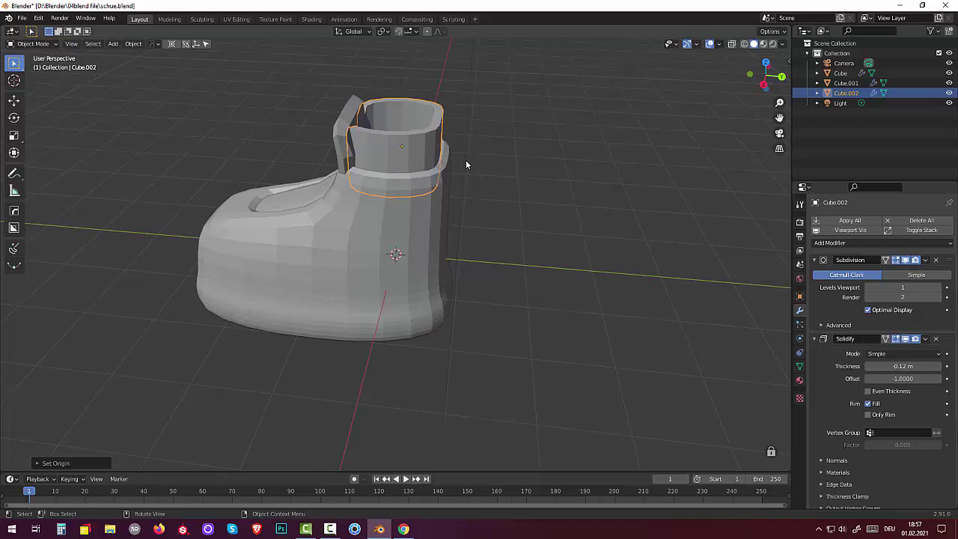
{"action": "key", "text": "g"}
{"action": "key", "text": "z"}
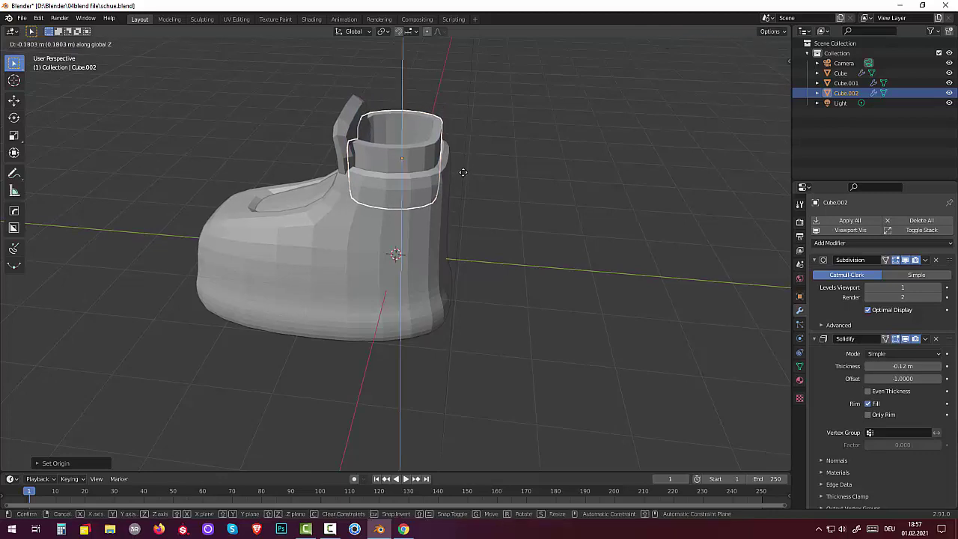
{"action": "left_click", "coordinate": [458, 196]}
{"action": "mouse_move", "coordinate": [459, 199]}
{"action": "middle_mouse_down"}
{"action": "mouse_move", "coordinate": [417, 241]}
{"action": "mouse_move", "coordinate": [406, 213]}
{"action": "middle_mouse_up"}
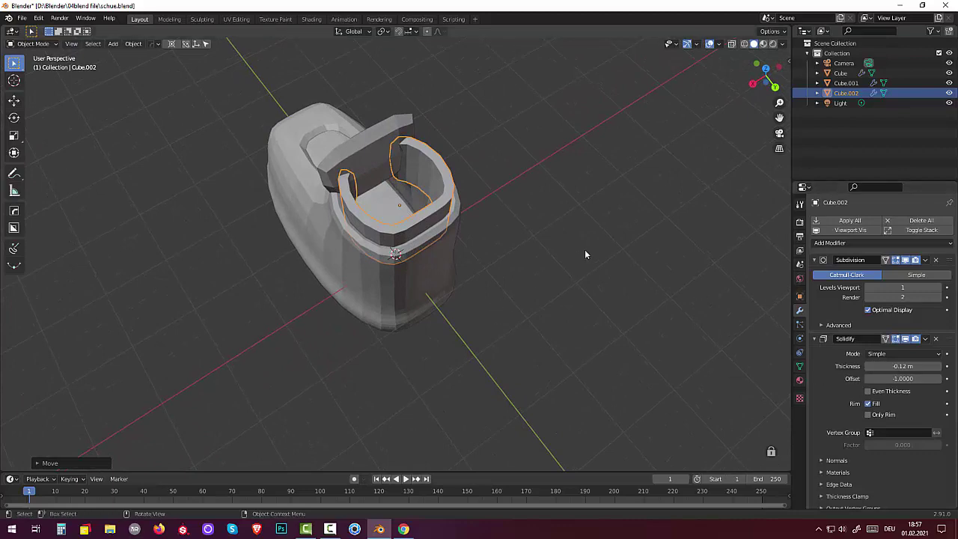
{"action": "mouse_move", "coordinate": [585, 249]}
{"action": "middle_mouse_down"}
{"action": "mouse_move", "coordinate": [601, 215]}
{"action": "mouse_move", "coordinate": [645, 187]}
{"action": "mouse_move", "coordinate": [676, 189]}
{"action": "mouse_move", "coordinate": [595, 267]}
{"action": "mouse_move", "coordinate": [570, 271]}
{"action": "mouse_move", "coordinate": [543, 255]}
{"action": "mouse_move", "coordinate": [554, 240]}
{"action": "mouse_move", "coordinate": [567, 250]}
{"action": "mouse_move", "coordinate": [543, 269]}
{"action": "middle_mouse_up"}
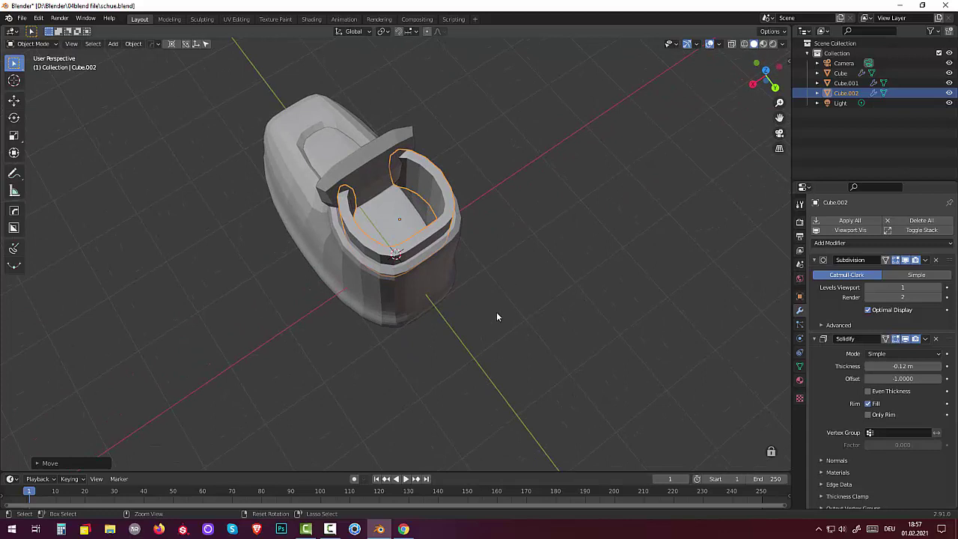
{"action": "middle_click_drag", "start_coordinate": [498, 312], "coordinate": [540, 261]}
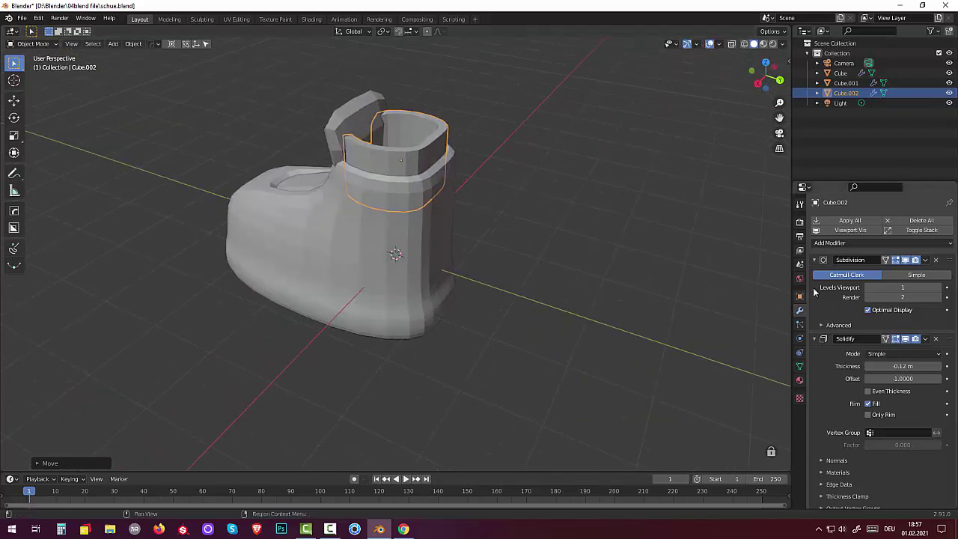
Add a Subdivision Surface modifier to the collar, leaving the collar selected.
{"action": "left_click", "coordinate": [836, 246]}
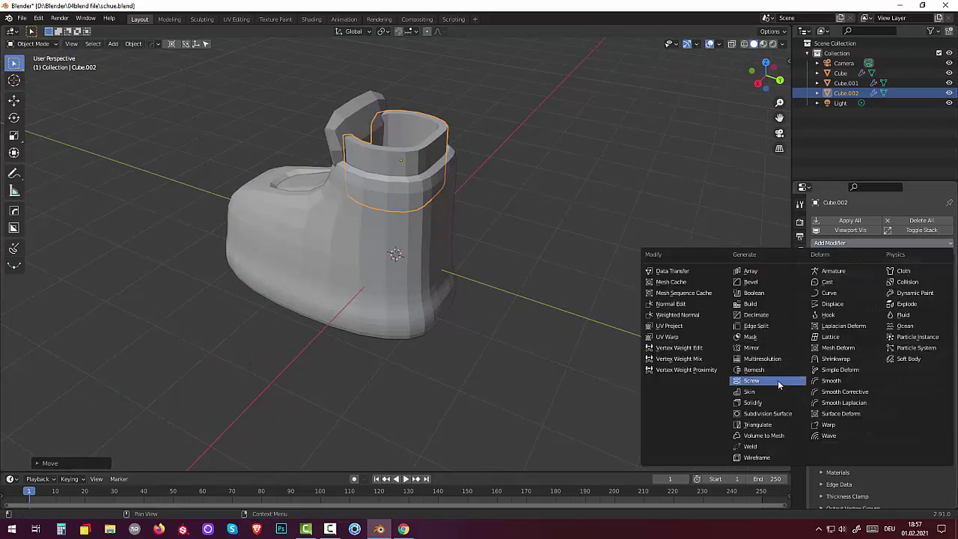
{"action": "left_click", "coordinate": [771, 414]}
{"action": "mouse_move", "coordinate": [758, 410]}
{"action": "middle_mouse_down"}
{"action": "mouse_move", "coordinate": [517, 312]}
{"action": "mouse_move", "coordinate": [524, 331]}
{"action": "mouse_move", "coordinate": [510, 327]}
{"action": "middle_mouse_up"}
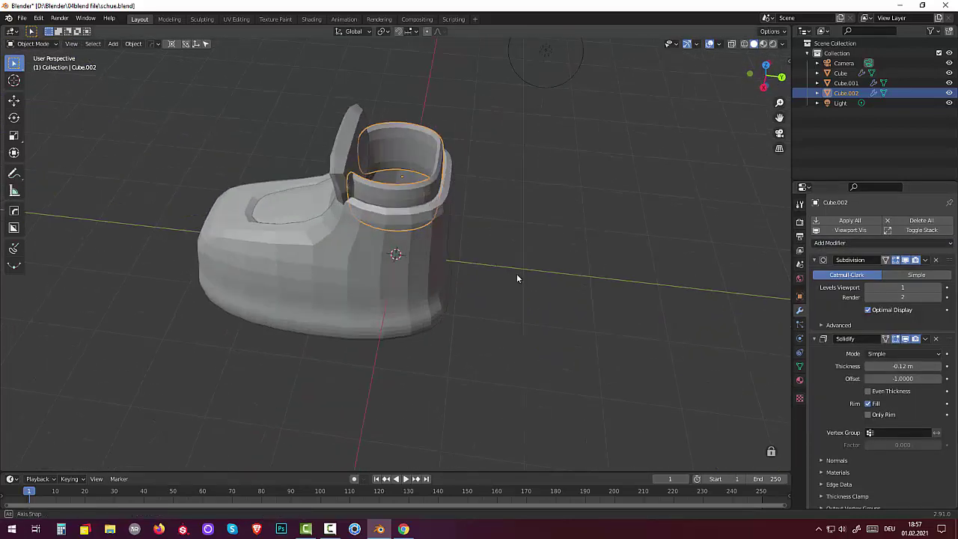
{"action": "middle_click_drag", "start_coordinate": [481, 312], "coordinate": [520, 253]}
{"action": "left_click", "coordinate": [375, 147]}
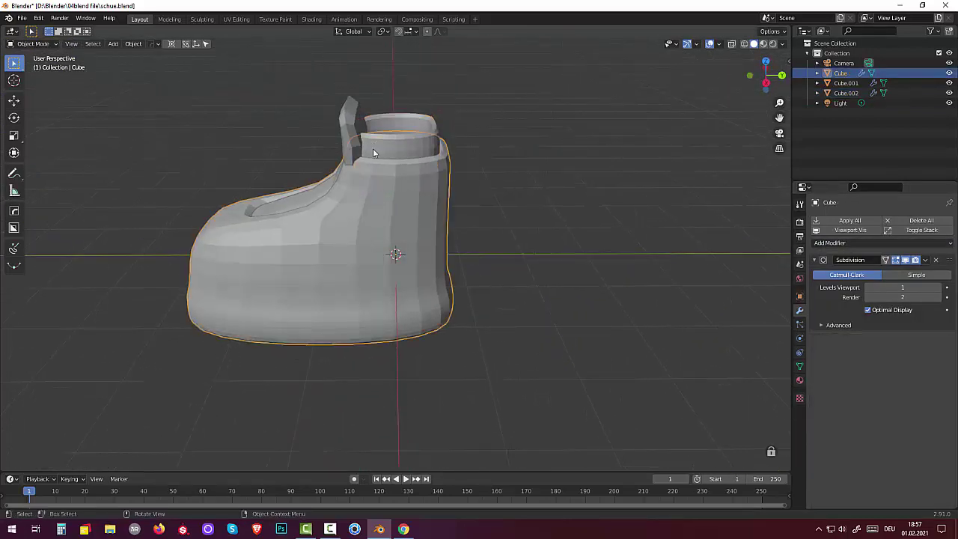
{"action": "left_click", "coordinate": [385, 140]}
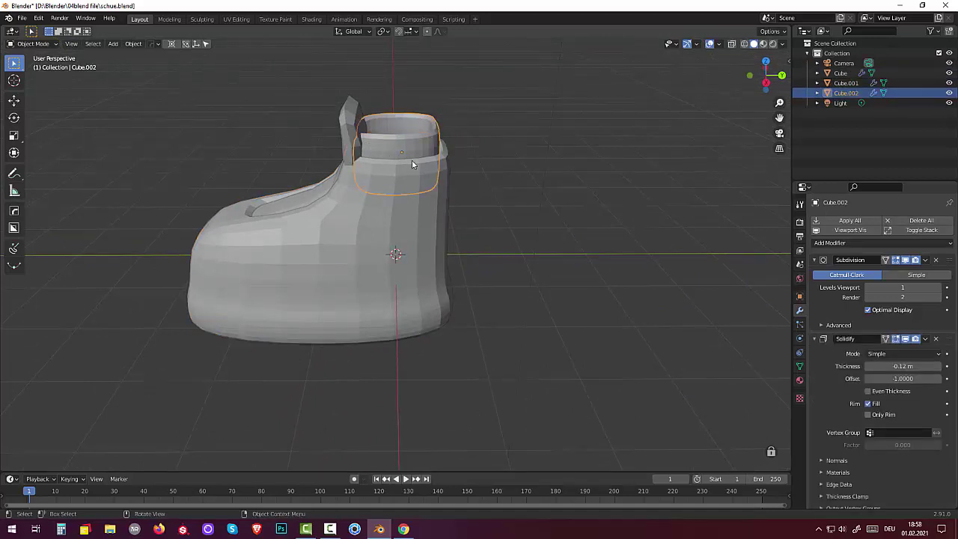
{"action": "left_click", "coordinate": [408, 156]}
{"action": "left_click", "coordinate": [410, 153]}
Cut a new edge loop around the collar ring in Edit Mode.
{"action": "key", "text": "Tab"}
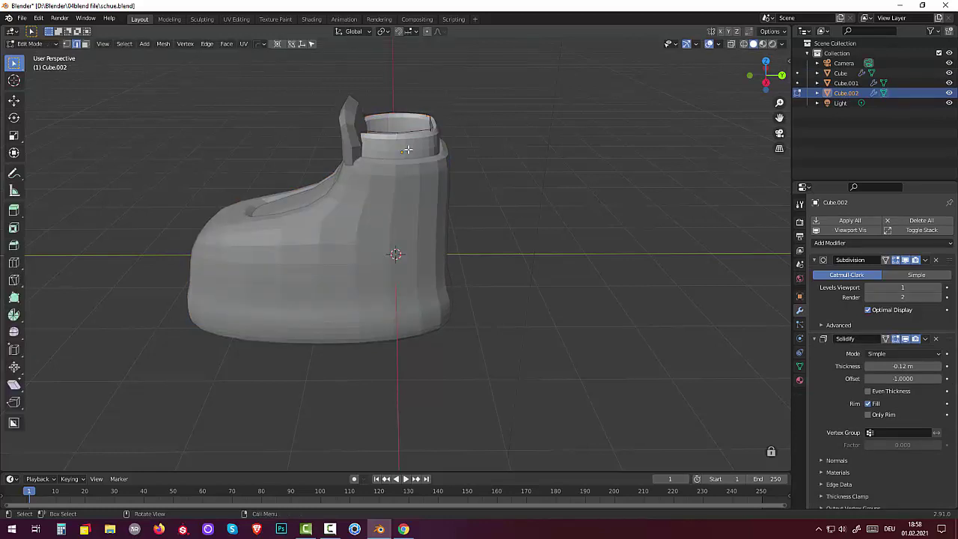
{"action": "key", "text": "ctrl+r"}
{"action": "left_click", "coordinate": [408, 150]}
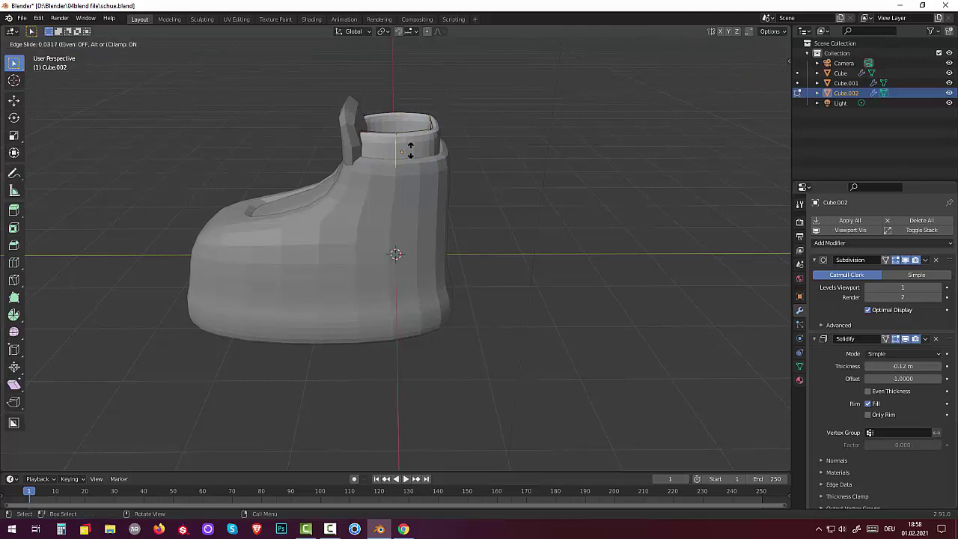
{"action": "left_click", "coordinate": [409, 148]}
{"action": "middle_click_drag", "start_coordinate": [501, 160], "coordinate": [394, 207]}
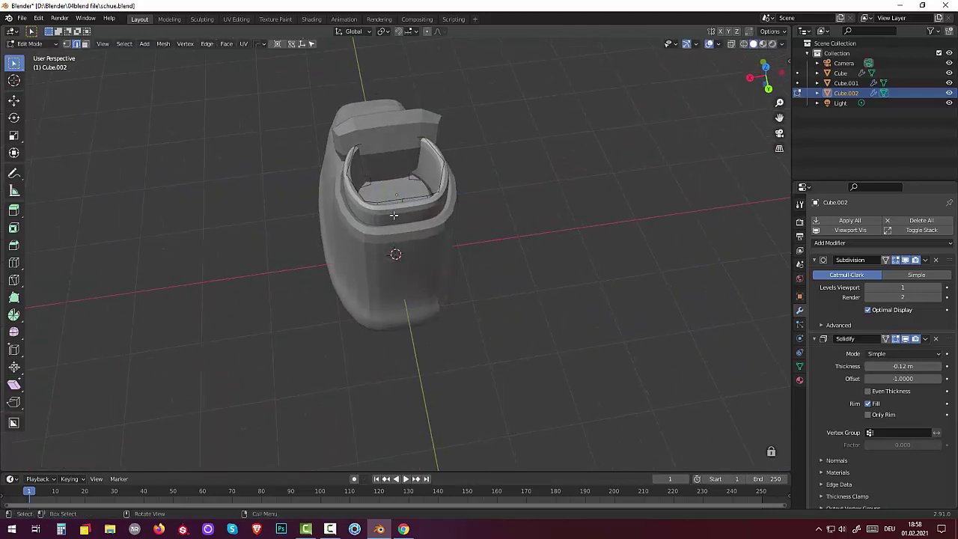
Return to Object Mode and reselect the collar piece.
{"action": "left_click", "coordinate": [29, 43]}
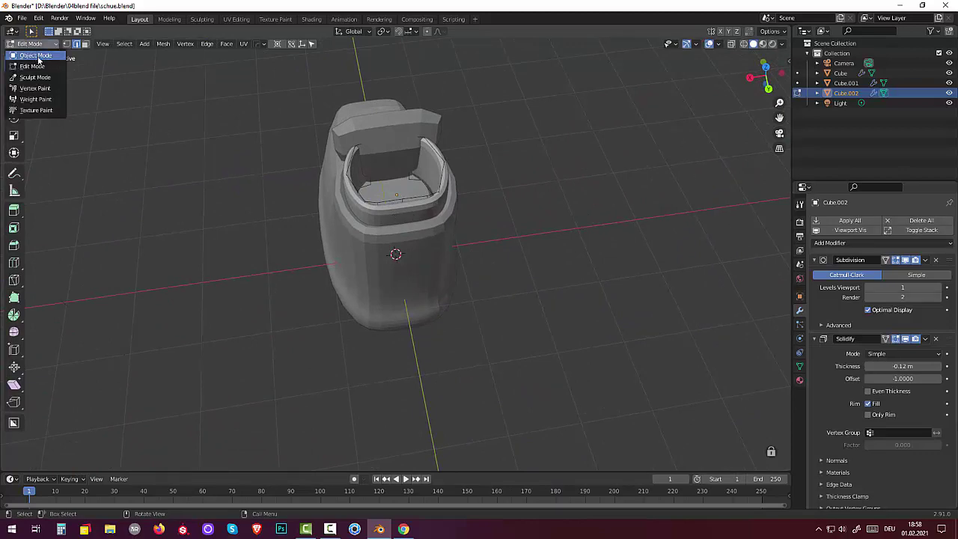
{"action": "left_click", "coordinate": [35, 56]}
{"action": "left_click", "coordinate": [409, 216]}
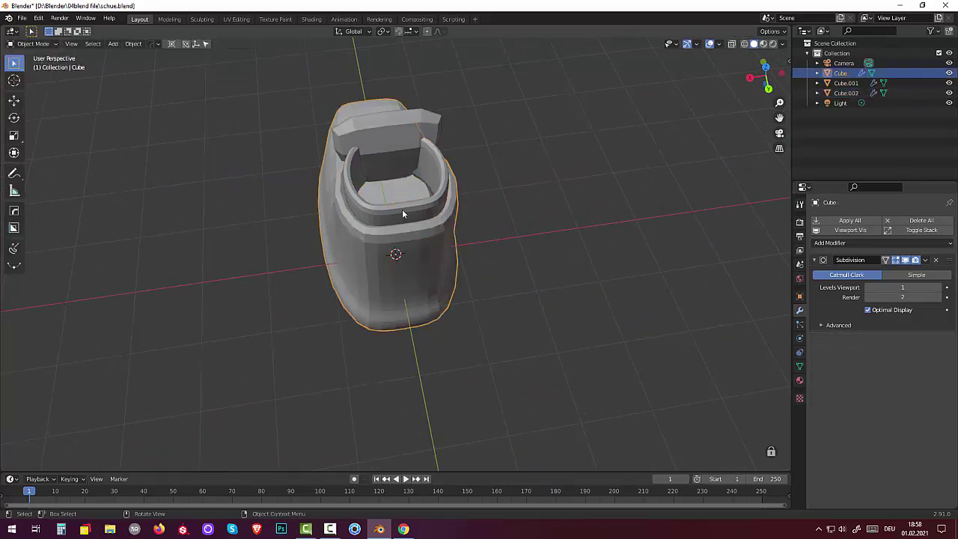
{"action": "left_click", "coordinate": [402, 210]}
{"action": "mouse_move", "coordinate": [474, 211]}
{"action": "middle_mouse_down"}
{"action": "mouse_move", "coordinate": [545, 180]}
{"action": "mouse_move", "coordinate": [483, 196]}
{"action": "mouse_move", "coordinate": [478, 206]}
{"action": "middle_mouse_up"}
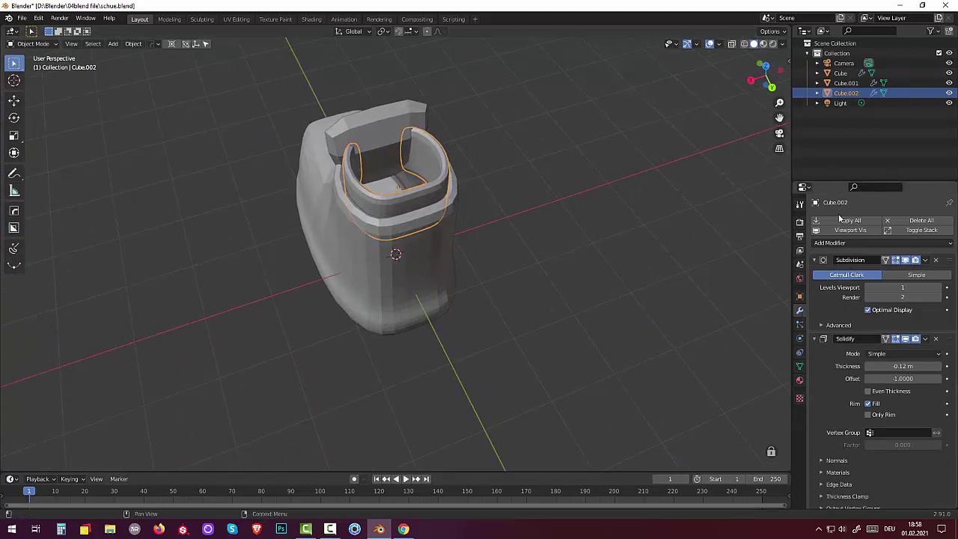
Add a Solidify modifier to the collar with 0.2 m thickness.
{"action": "left_click", "coordinate": [834, 244]}
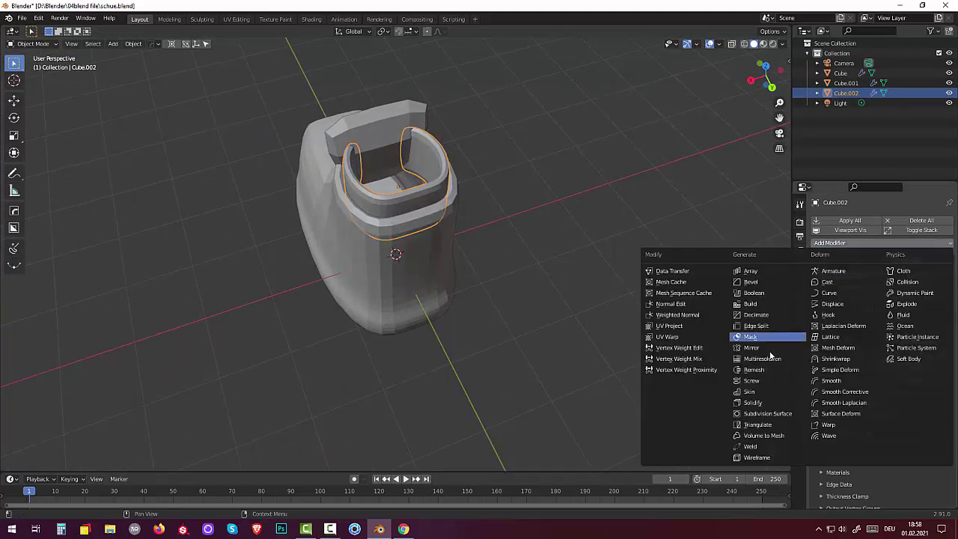
{"action": "left_click", "coordinate": [762, 404]}
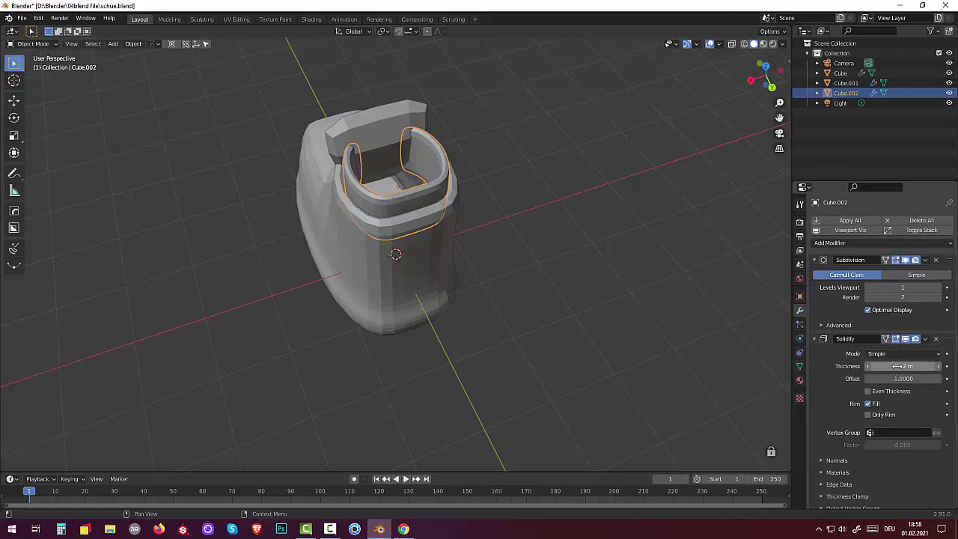
{"action": "mouse_move", "coordinate": [898, 366]}
{"action": "left_mouse_down"}
{"action": "mouse_move", "coordinate": [906, 366]}
{"action": "mouse_move", "coordinate": [833, 359]}
{"action": "left_mouse_up"}
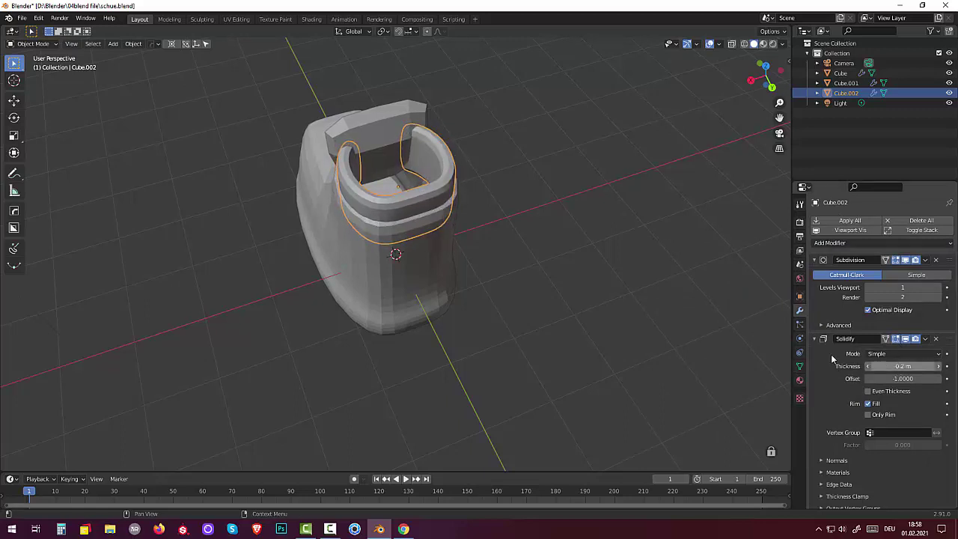
{"action": "left_click", "coordinate": [656, 305]}
{"action": "mouse_move", "coordinate": [655, 305]}
{"action": "middle_mouse_down"}
{"action": "mouse_move", "coordinate": [679, 265]}
{"action": "mouse_move", "coordinate": [663, 289]}
{"action": "mouse_move", "coordinate": [651, 257]}
{"action": "mouse_move", "coordinate": [675, 272]}
{"action": "mouse_move", "coordinate": [709, 269]}
{"action": "mouse_move", "coordinate": [687, 257]}
{"action": "mouse_move", "coordinate": [661, 265]}
{"action": "mouse_move", "coordinate": [743, 275]}
{"action": "mouse_move", "coordinate": [605, 266]}
{"action": "mouse_move", "coordinate": [648, 262]}
{"action": "mouse_move", "coordinate": [631, 284]}
{"action": "middle_mouse_up"}
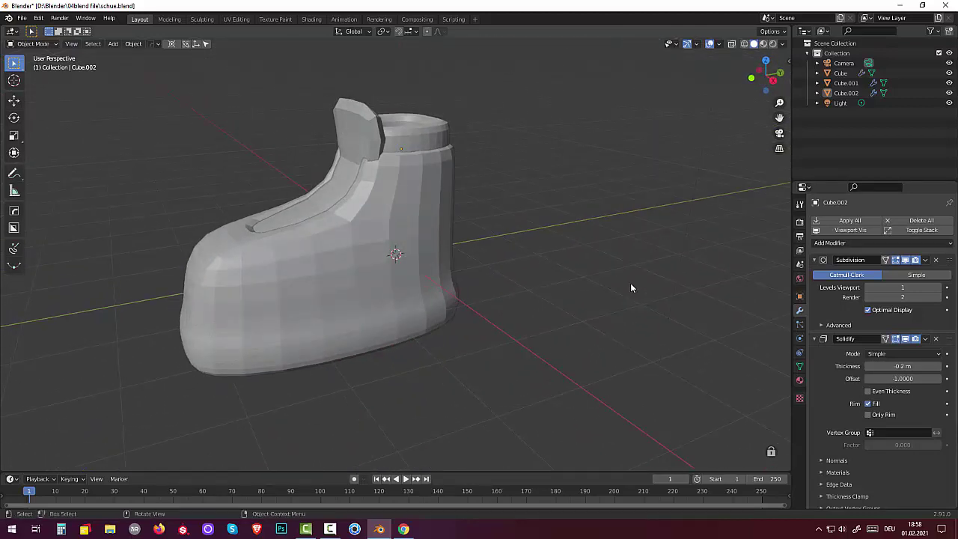
Cut a loop near the sole, scale it to about 0.978 and lower it 0.028 m.
{"action": "left_click", "coordinate": [330, 532]}
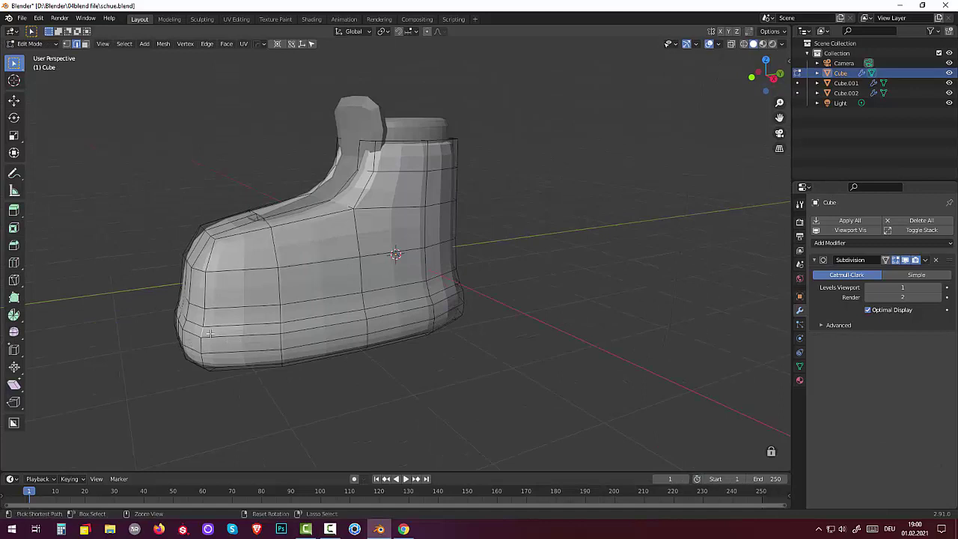
{"action": "key", "text": "ctrl+r"}
{"action": "left_click", "coordinate": [201, 332]}
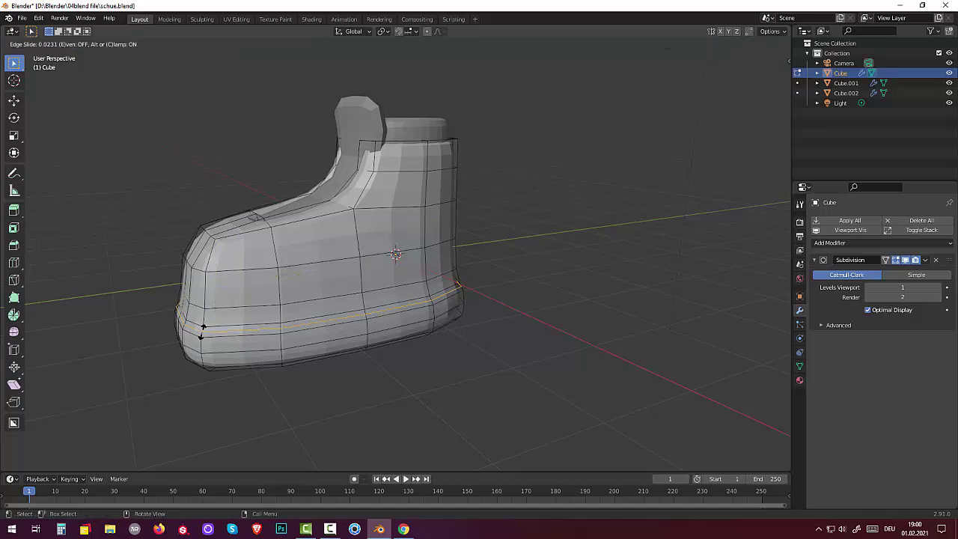
{"action": "left_click", "coordinate": [203, 329]}
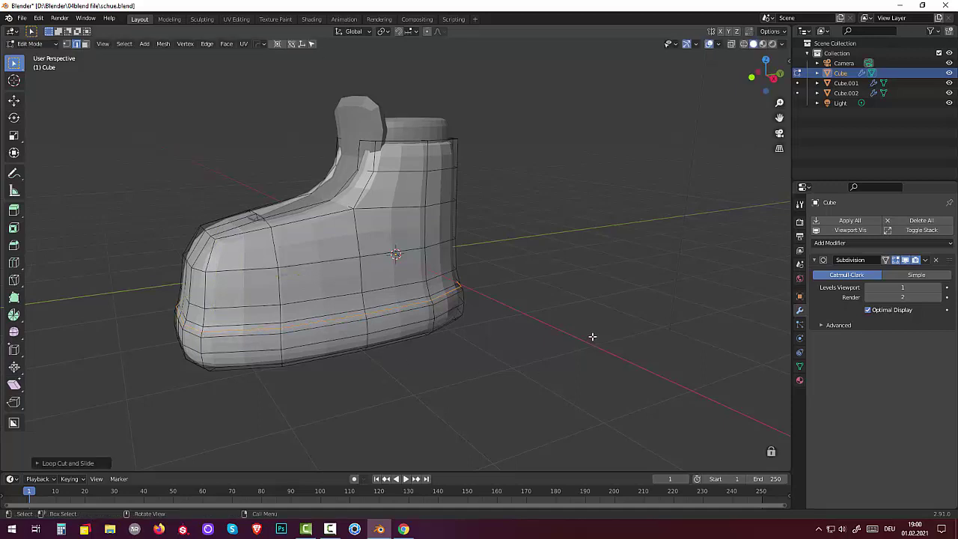
{"action": "key", "text": "s"}
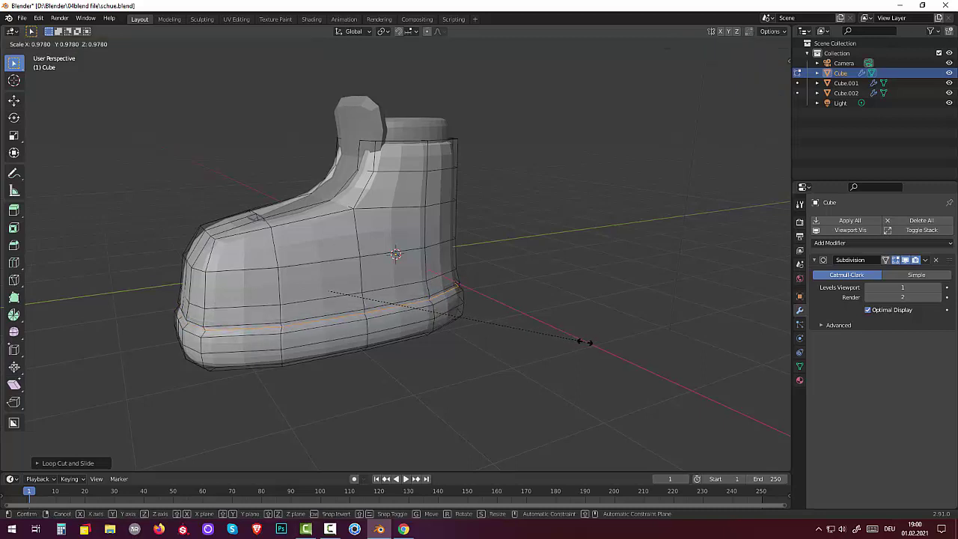
{"action": "left_click", "coordinate": [586, 342]}
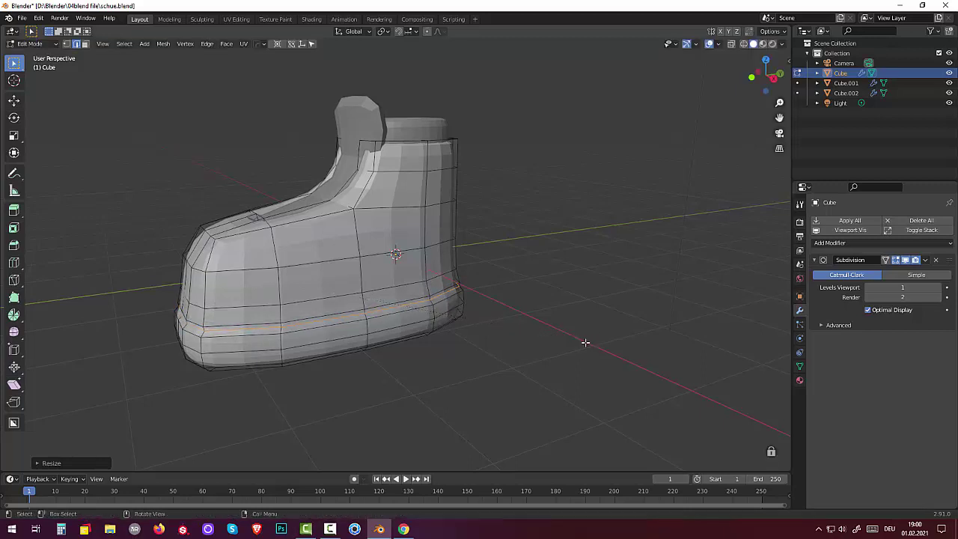
{"action": "key", "text": "g"}
{"action": "key", "text": "z"}
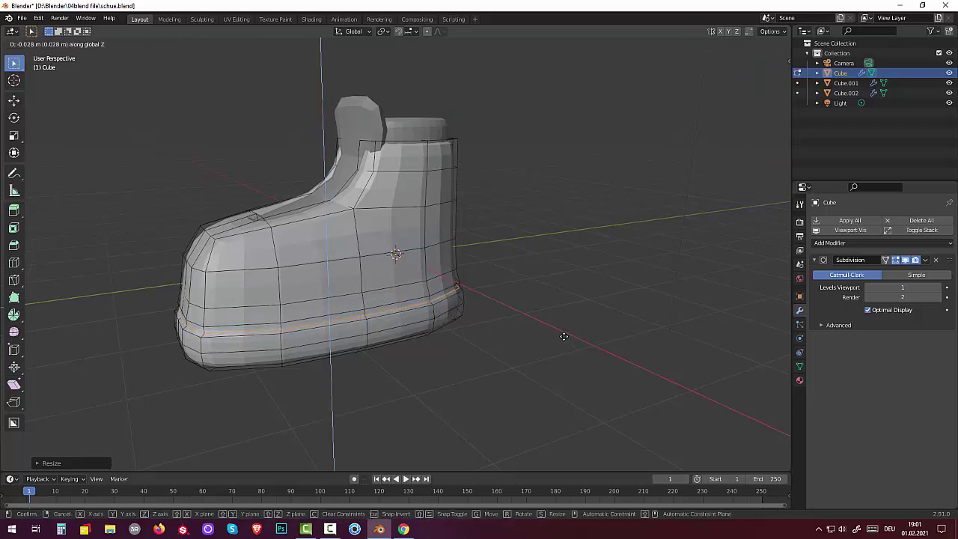
{"action": "left_click", "coordinate": [563, 337]}
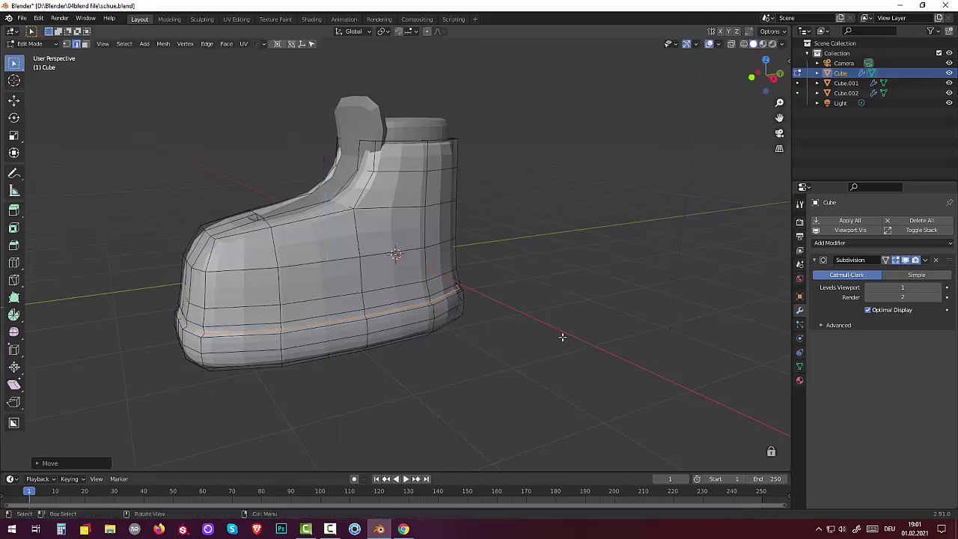
{"action": "mouse_move", "coordinate": [385, 385]}
{"action": "middle_mouse_down"}
{"action": "mouse_move", "coordinate": [503, 371]}
{"action": "mouse_move", "coordinate": [399, 356]}
{"action": "middle_mouse_up"}
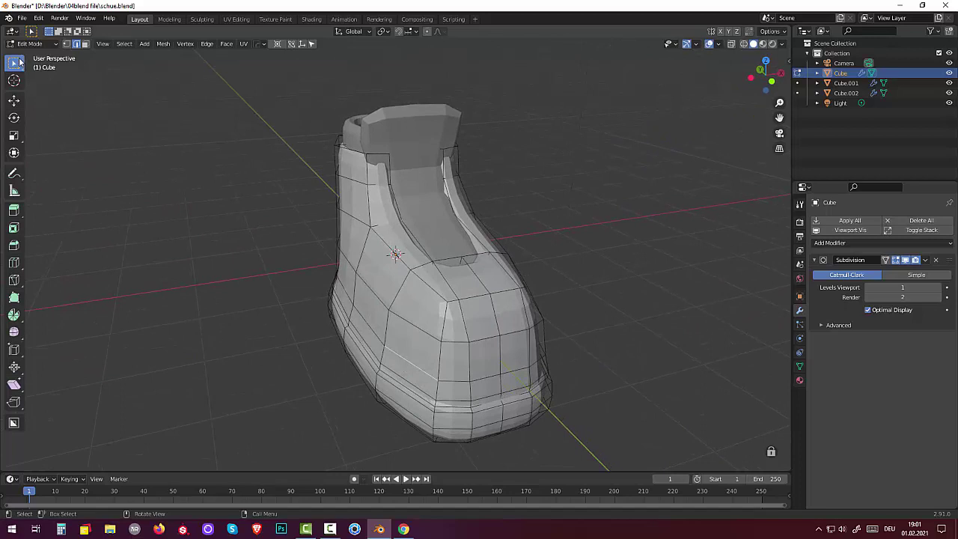
Circle-select the faces across the toe's front, top and sides.
{"action": "left_click_drag", "start_coordinate": [20, 62], "coordinate": [52, 103]}
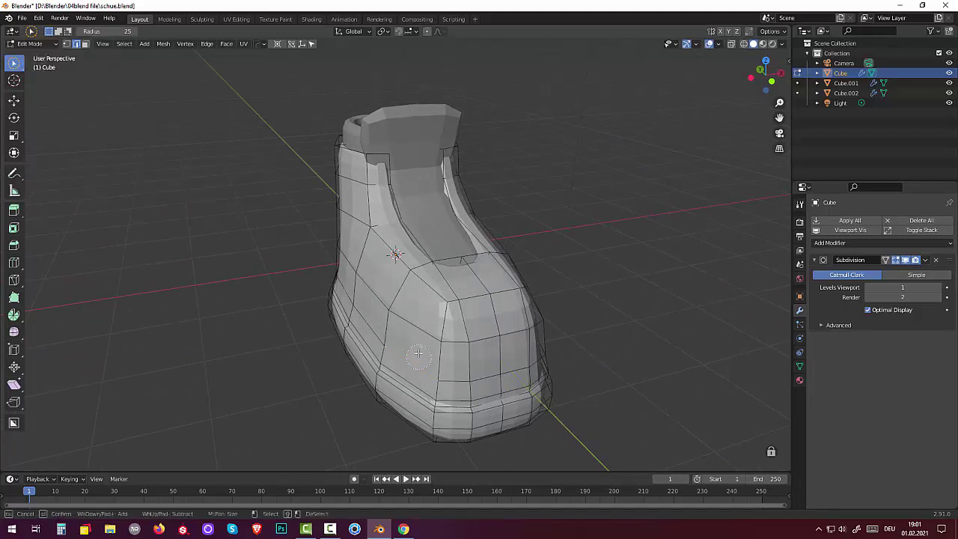
{"action": "left_click_drag", "start_coordinate": [423, 330], "coordinate": [421, 342]}
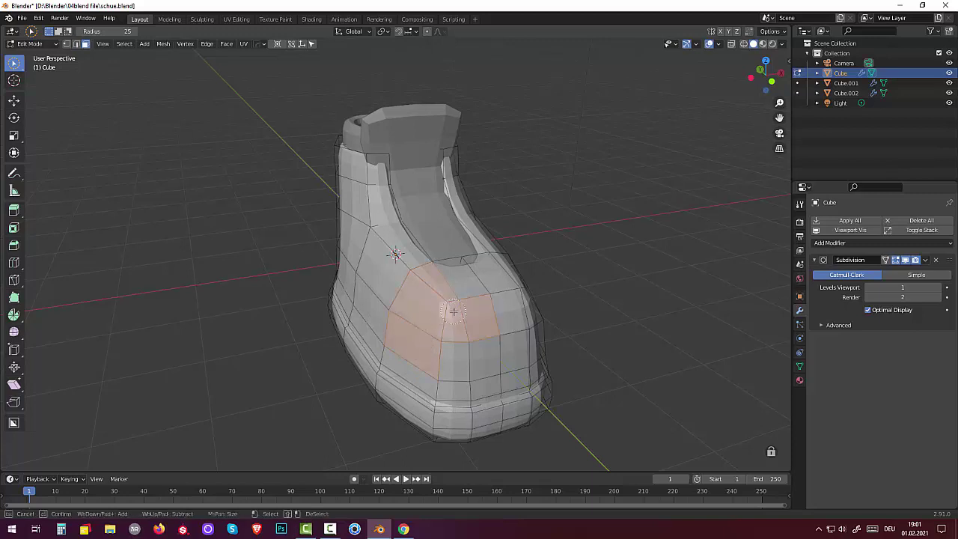
{"action": "mouse_move", "coordinate": [453, 310]}
{"action": "left_mouse_down"}
{"action": "mouse_move", "coordinate": [490, 304]}
{"action": "mouse_move", "coordinate": [507, 337]}
{"action": "left_mouse_up"}
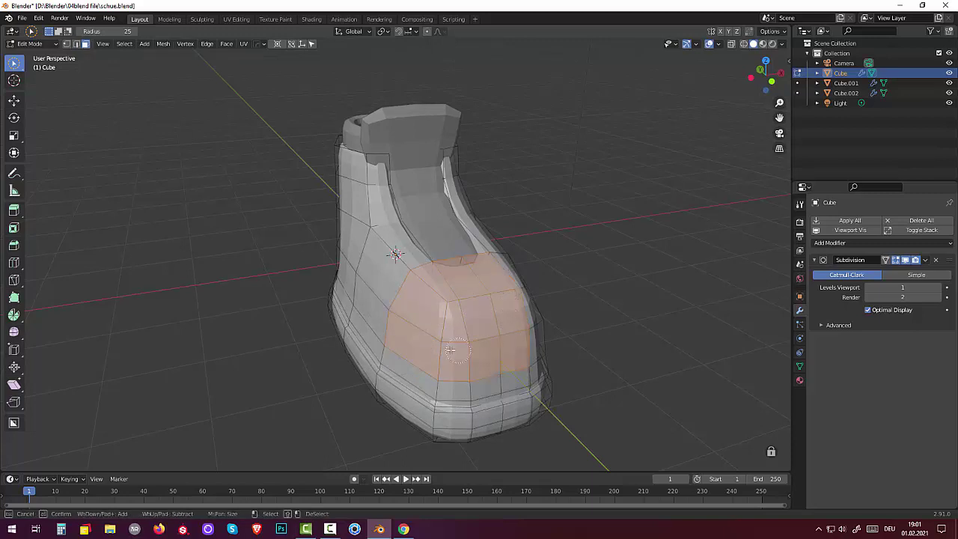
{"action": "mouse_move", "coordinate": [458, 370]}
{"action": "left_mouse_down"}
{"action": "mouse_move", "coordinate": [502, 374]}
{"action": "mouse_move", "coordinate": [527, 352]}
{"action": "mouse_move", "coordinate": [509, 277]}
{"action": "left_mouse_up"}
{"action": "right_click", "coordinate": [619, 336]}
{"action": "mouse_move", "coordinate": [618, 336]}
{"action": "middle_mouse_down"}
{"action": "mouse_move", "coordinate": [592, 355]}
{"action": "mouse_move", "coordinate": [509, 350]}
{"action": "middle_mouse_up"}
{"action": "key", "text": "c"}
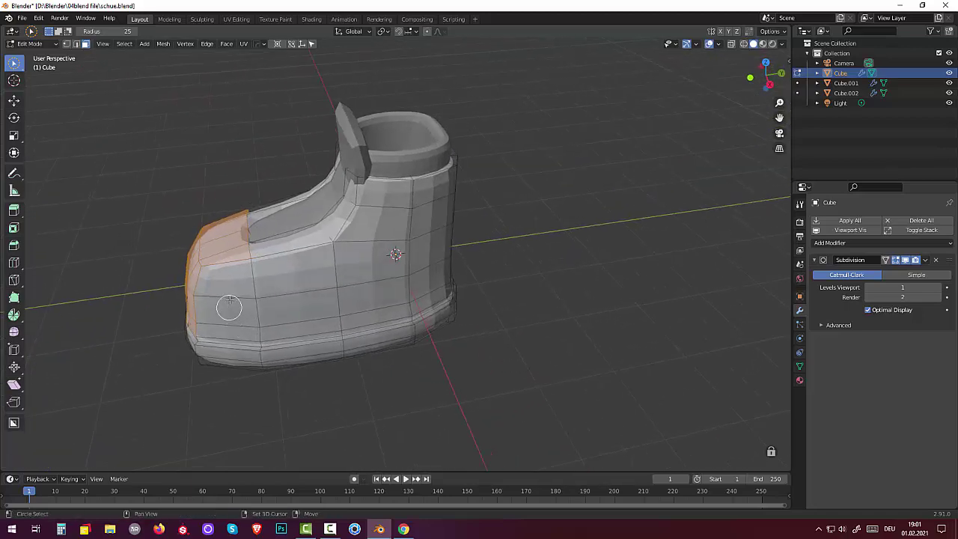
{"action": "left_click_drag", "start_coordinate": [228, 276], "coordinate": [226, 320]}
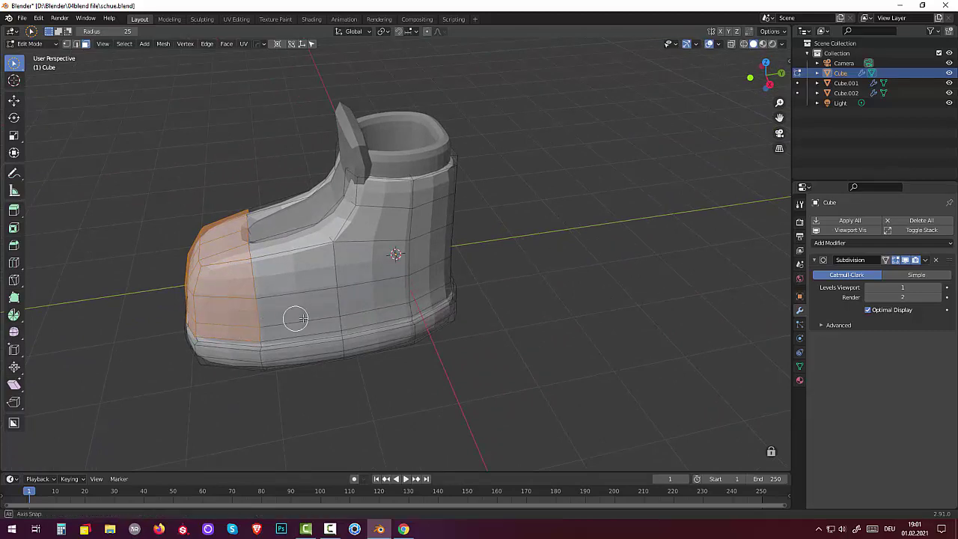
{"action": "mouse_move", "coordinate": [295, 316]}
{"action": "middle_mouse_down"}
{"action": "mouse_move", "coordinate": [377, 282]}
{"action": "mouse_move", "coordinate": [365, 309]}
{"action": "middle_mouse_up"}
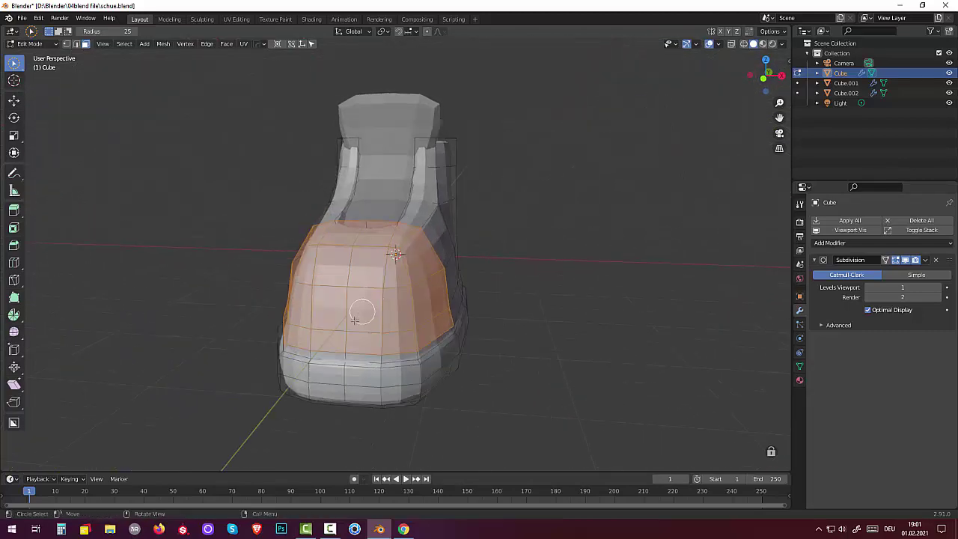
{"action": "mouse_move", "coordinate": [631, 324]}
{"action": "middle_mouse_down"}
{"action": "mouse_move", "coordinate": [648, 310]}
{"action": "mouse_move", "coordinate": [640, 315]}
{"action": "middle_mouse_up"}
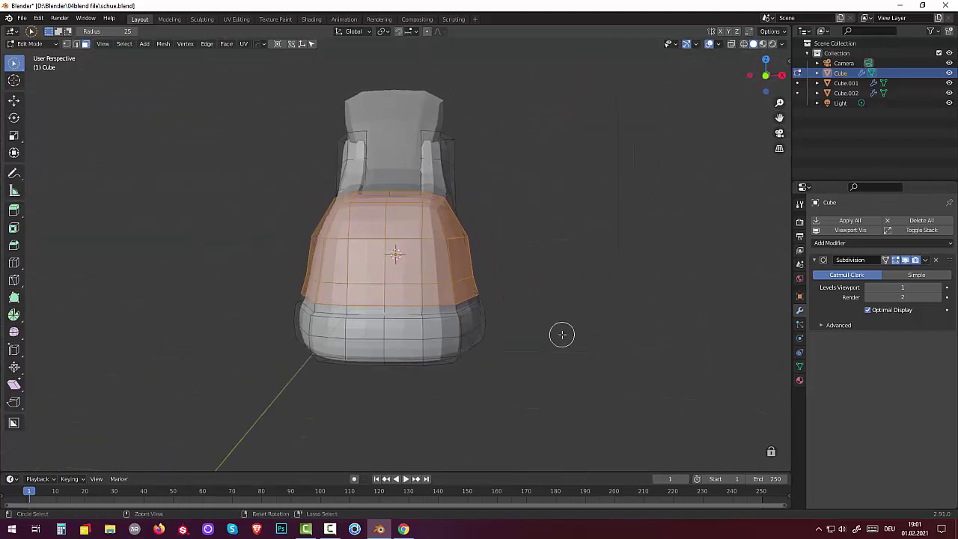
Grow the toe selection by one ring and deselect faces reaching too far back.
{"action": "key", "text": "ctrl+KP_Add"}
{"action": "middle_click_drag", "start_coordinate": [560, 334], "coordinate": [364, 349]}
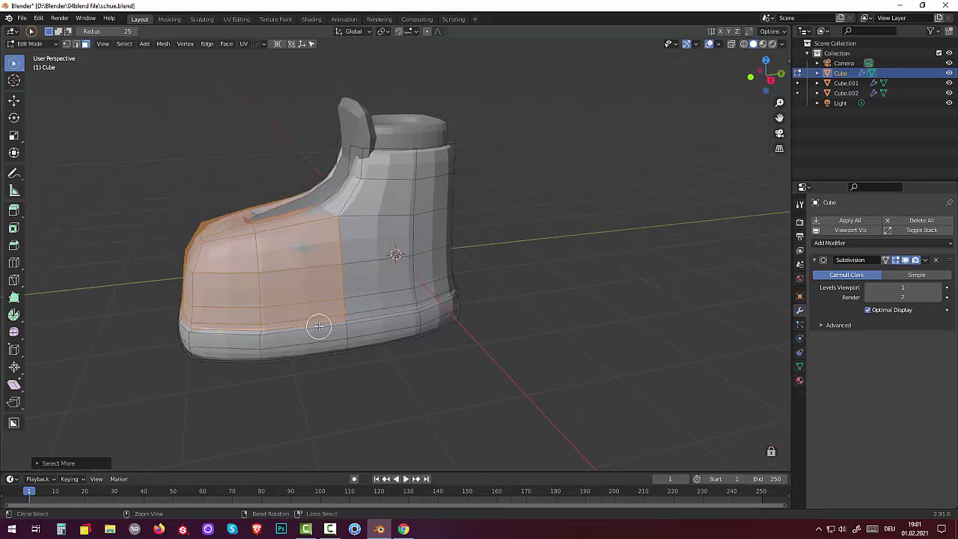
{"action": "left_click_drag", "start_coordinate": [318, 325], "coordinate": [318, 279], "text": "ctrl"}
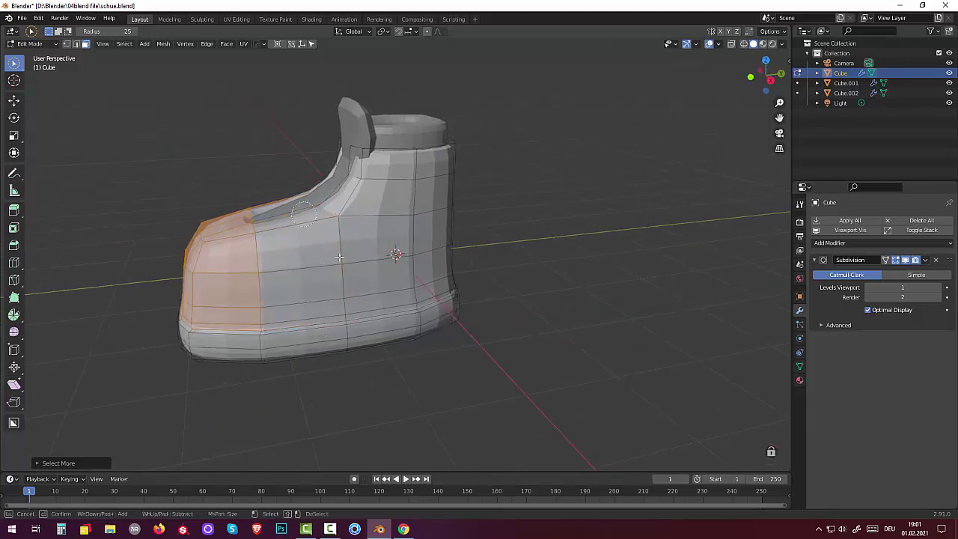
{"action": "right_click", "coordinate": [350, 265]}
{"action": "mouse_move", "coordinate": [381, 252]}
{"action": "middle_mouse_down"}
{"action": "mouse_move", "coordinate": [509, 306]}
{"action": "mouse_move", "coordinate": [570, 279]}
{"action": "middle_mouse_up"}
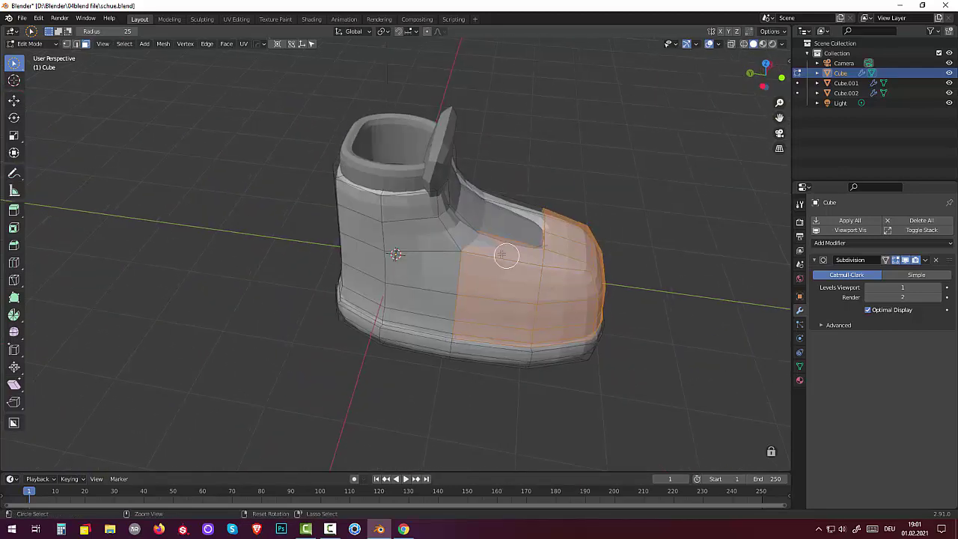
{"action": "left_click_drag", "start_coordinate": [506, 254], "coordinate": [481, 330], "text": "ctrl"}
{"action": "right_click", "coordinate": [472, 367]}
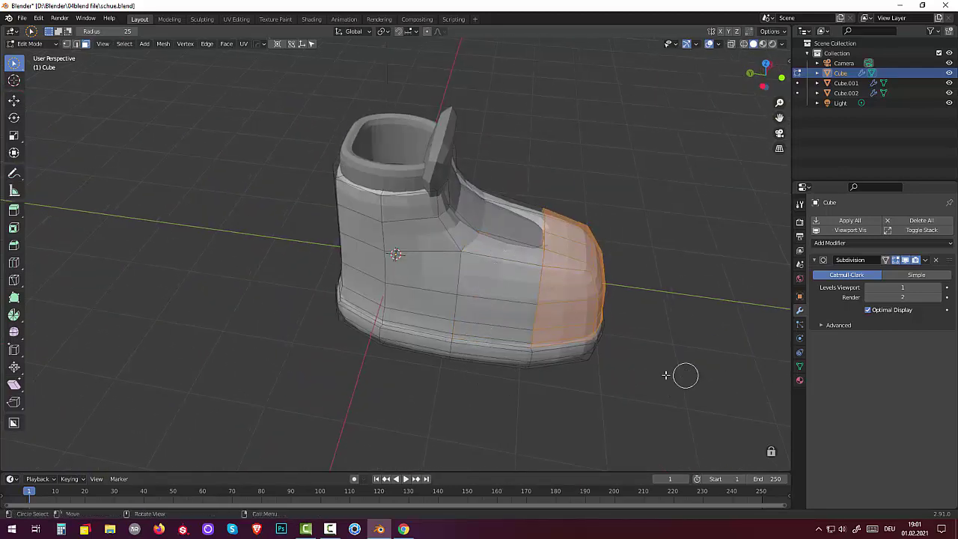
{"action": "mouse_move", "coordinate": [682, 377]}
{"action": "middle_mouse_down"}
{"action": "mouse_move", "coordinate": [529, 363]}
{"action": "mouse_move", "coordinate": [514, 353]}
{"action": "middle_mouse_up"}
{"action": "key", "text": "c"}
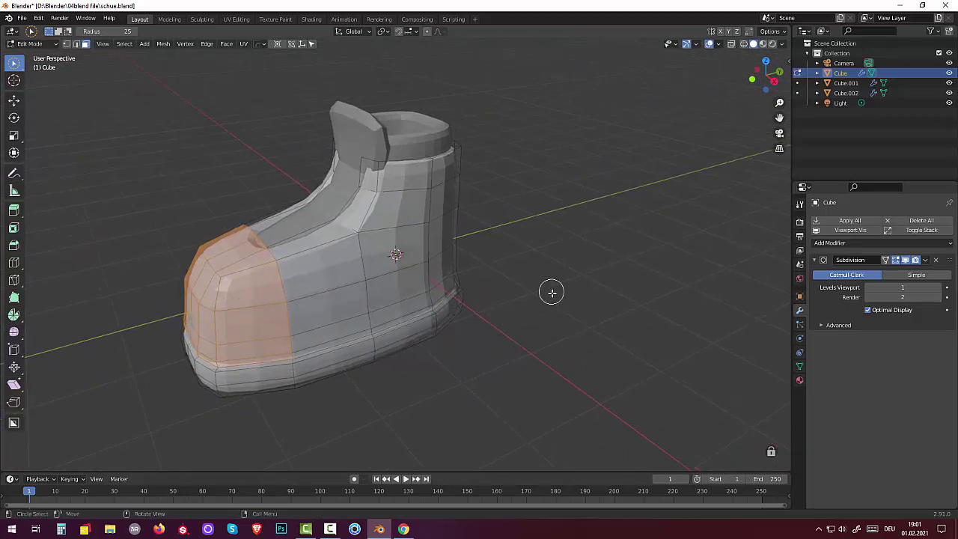
Separate the selected toe faces into a new object, Cube.003.
{"action": "key", "text": "p"}
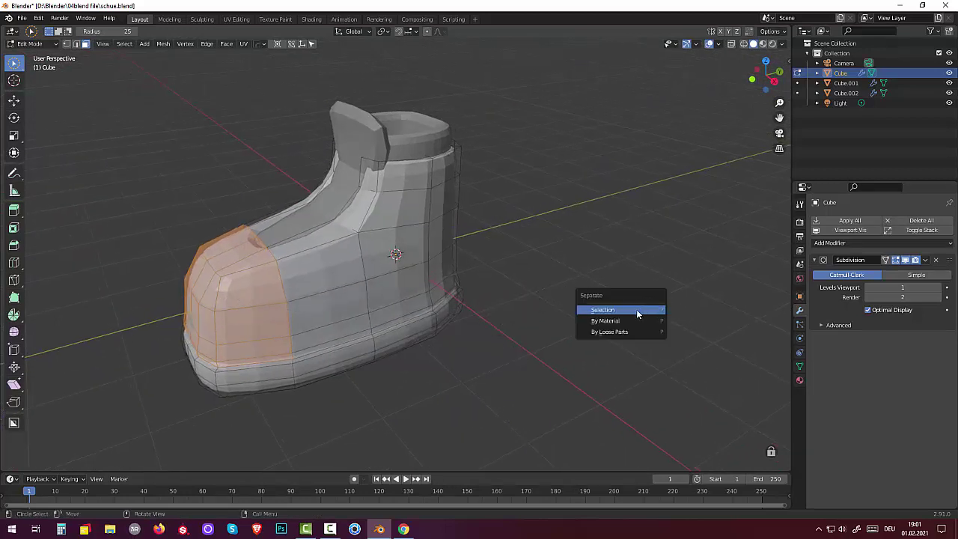
{"action": "left_click", "coordinate": [637, 309]}
{"action": "mouse_move", "coordinate": [634, 310]}
{"action": "middle_mouse_down"}
{"action": "mouse_move", "coordinate": [609, 306]}
{"action": "mouse_move", "coordinate": [573, 330]}
{"action": "mouse_move", "coordinate": [571, 351]}
{"action": "mouse_move", "coordinate": [618, 370]}
{"action": "mouse_move", "coordinate": [671, 283]}
{"action": "mouse_move", "coordinate": [691, 280]}
{"action": "mouse_move", "coordinate": [666, 315]}
{"action": "mouse_move", "coordinate": [605, 314]}
{"action": "mouse_move", "coordinate": [509, 355]}
{"action": "mouse_move", "coordinate": [571, 336]}
{"action": "middle_mouse_up"}
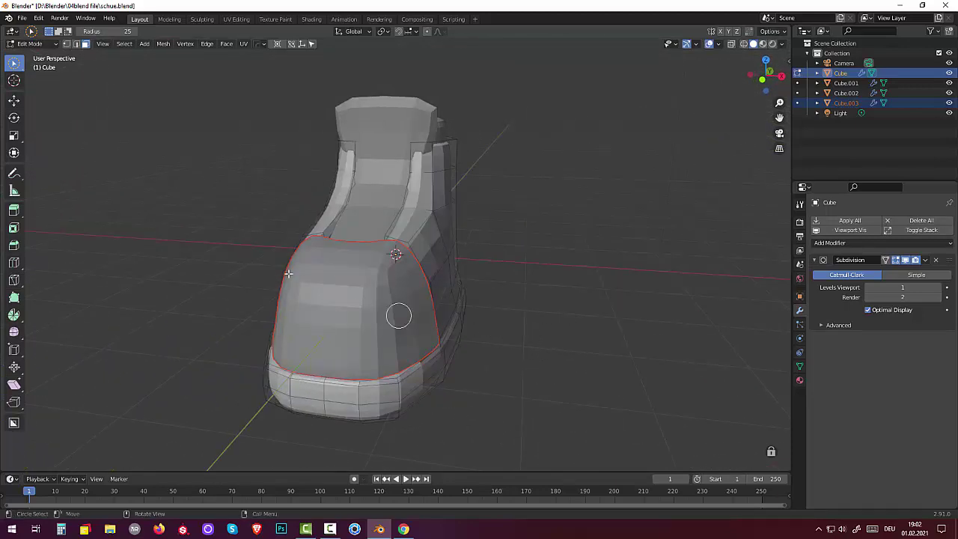
Return to Object Mode and select only the separated toe cap.
{"action": "left_click", "coordinate": [23, 44]}
{"action": "left_click", "coordinate": [30, 55]}
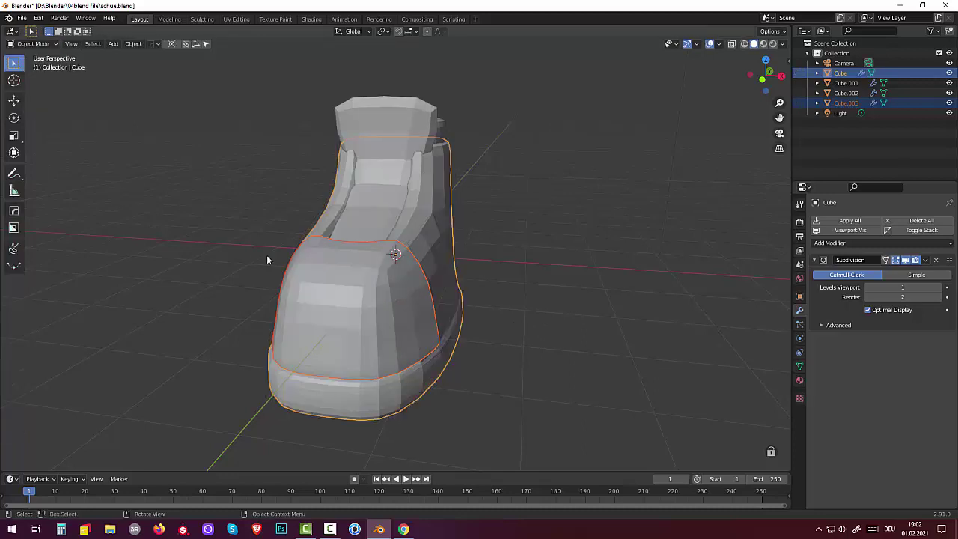
{"action": "left_click", "coordinate": [317, 294]}
{"action": "middle_click_drag", "start_coordinate": [320, 295], "coordinate": [448, 298]}
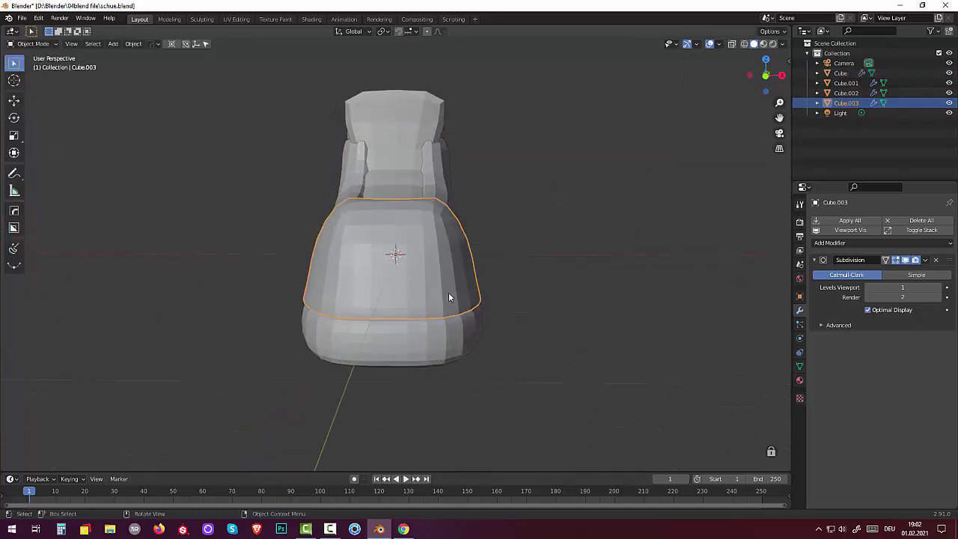
Rescale the toe cap slightly to fit the front of the boot.
{"action": "key", "text": "s"}
{"action": "left_click", "coordinate": [507, 291]}
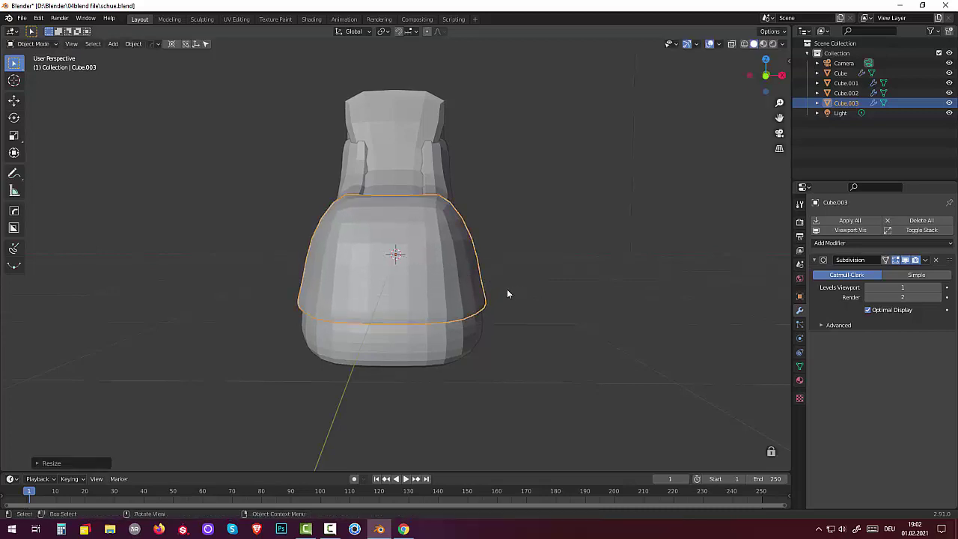
{"action": "middle_click_drag", "start_coordinate": [507, 288], "coordinate": [448, 297]}
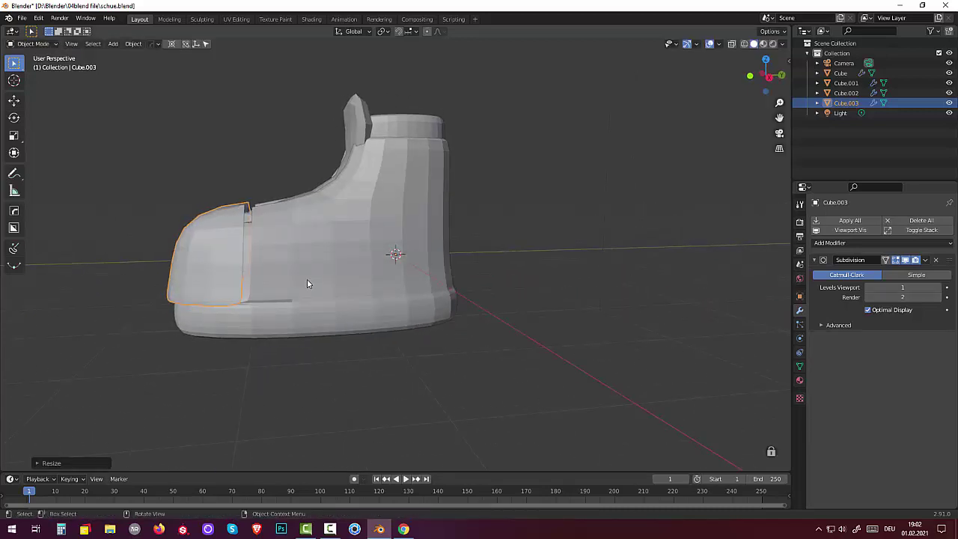
{"action": "mouse_move", "coordinate": [307, 283]}
{"action": "middle_mouse_down"}
{"action": "mouse_move", "coordinate": [405, 277]}
{"action": "mouse_move", "coordinate": [302, 287]}
{"action": "middle_mouse_up"}
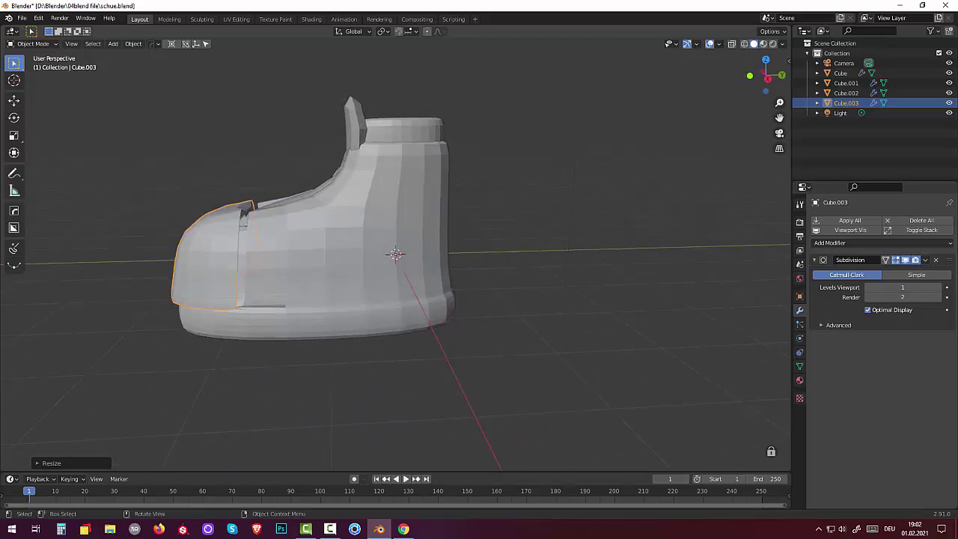
{"action": "key", "text": "s"}
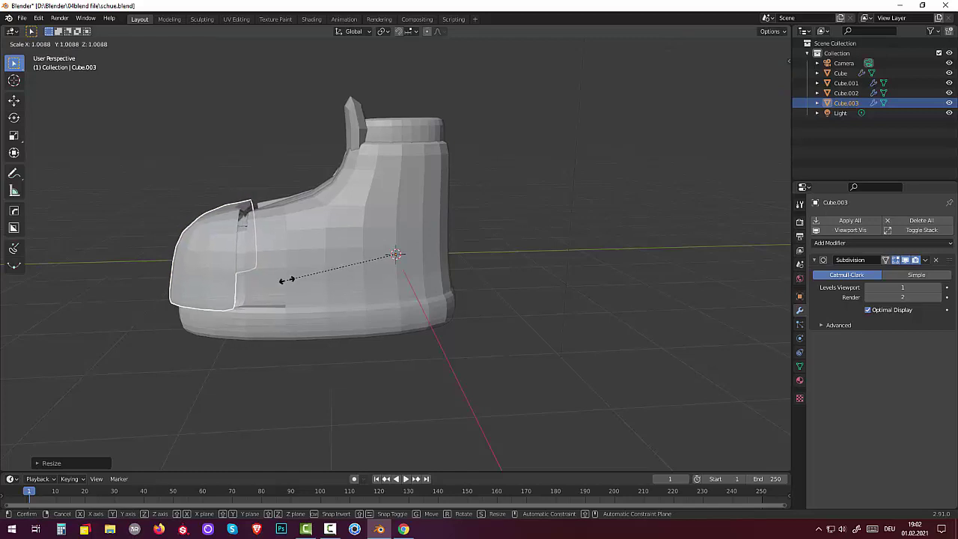
{"action": "left_click", "coordinate": [288, 280]}
{"action": "middle_click_drag", "start_coordinate": [357, 268], "coordinate": [504, 264]}
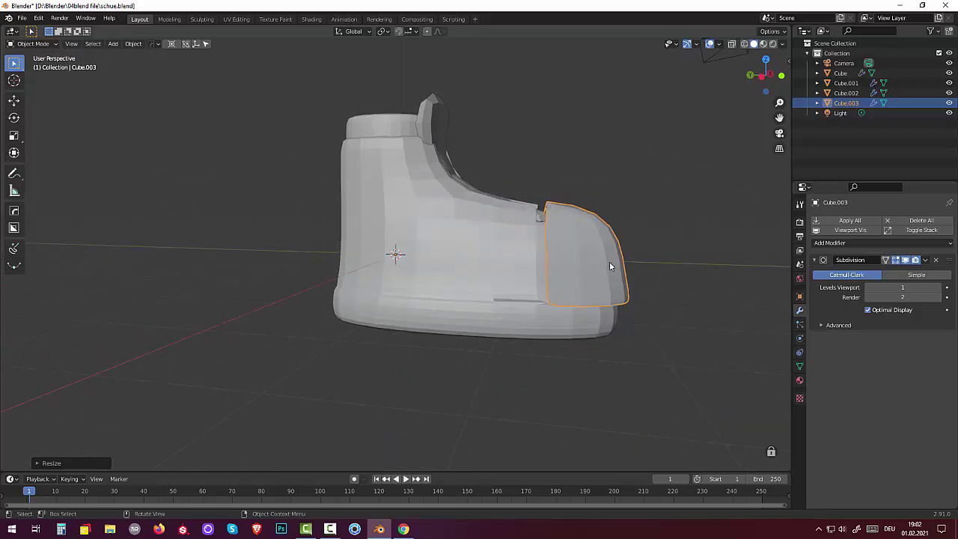
Slide the toe cap along Y so it sits over the boot's front.
{"action": "key", "text": "g"}
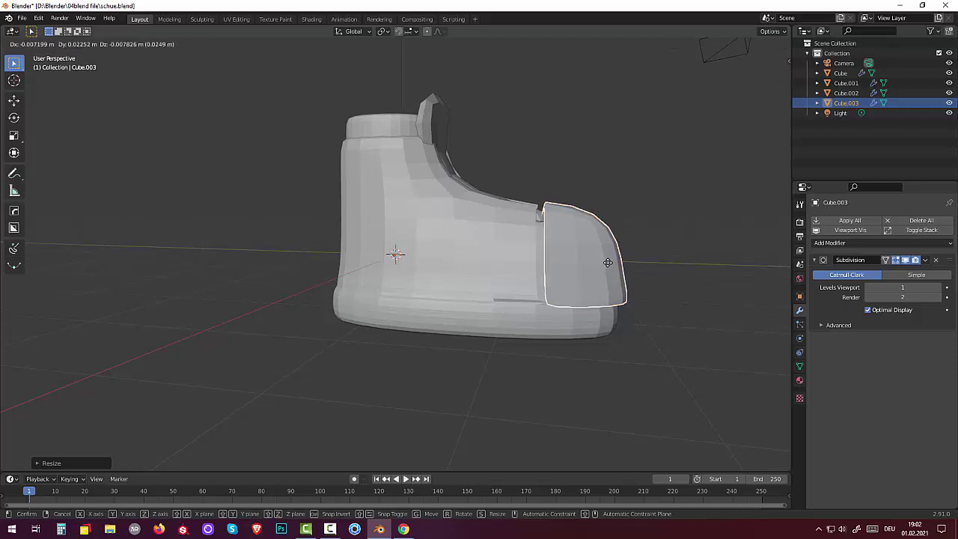
{"action": "key", "text": "y"}
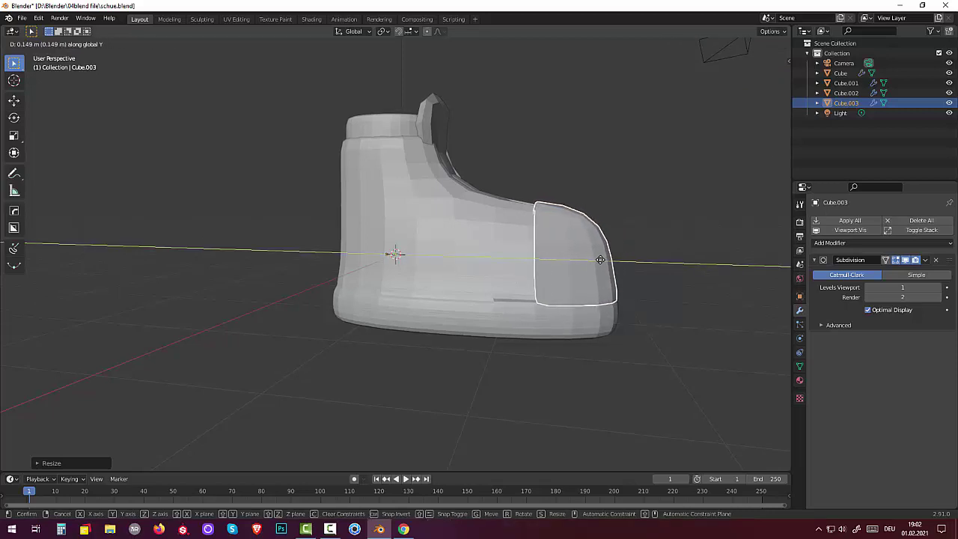
{"action": "left_click", "coordinate": [605, 260]}
{"action": "mouse_move", "coordinate": [604, 262]}
{"action": "middle_mouse_down"}
{"action": "mouse_move", "coordinate": [522, 300]}
{"action": "mouse_move", "coordinate": [308, 308]}
{"action": "mouse_move", "coordinate": [288, 271]}
{"action": "mouse_move", "coordinate": [370, 254]}
{"action": "mouse_move", "coordinate": [304, 239]}
{"action": "middle_mouse_up"}
{"action": "scroll", "coordinate": [285, 263], "scroll_direction": "up", "scroll_amount": 4}
{"action": "scroll", "coordinate": [284, 268], "scroll_direction": "down", "scroll_amount": 3}
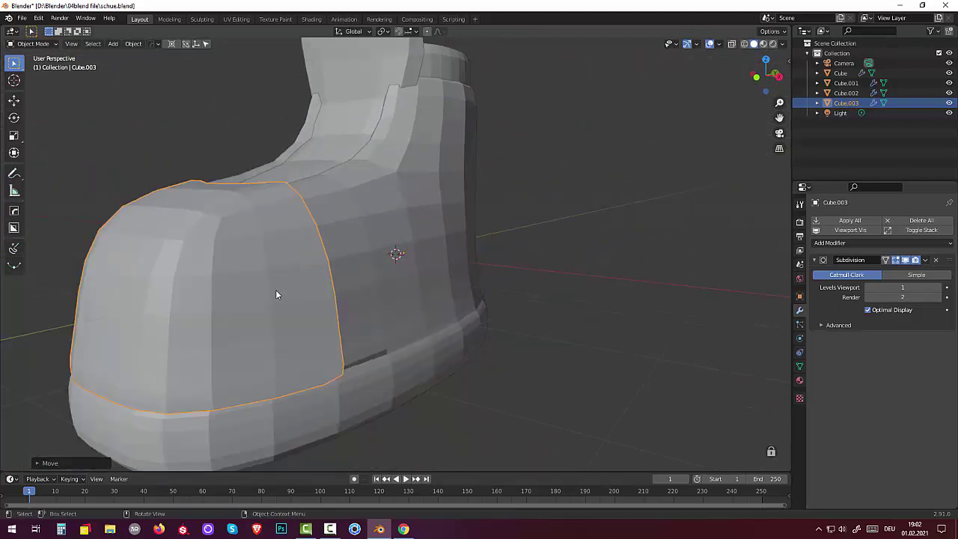
{"action": "left_click", "coordinate": [323, 307]}
{"action": "mouse_move", "coordinate": [485, 357]}
{"action": "middle_mouse_down"}
{"action": "mouse_move", "coordinate": [471, 400]}
{"action": "mouse_move", "coordinate": [449, 413]}
{"action": "mouse_move", "coordinate": [379, 412]}
{"action": "mouse_move", "coordinate": [372, 367]}
{"action": "mouse_move", "coordinate": [353, 368]}
{"action": "mouse_move", "coordinate": [315, 329]}
{"action": "middle_mouse_up"}
{"action": "scroll", "coordinate": [262, 281], "scroll_direction": "up", "scroll_amount": 2}
{"action": "scroll", "coordinate": [160, 246], "scroll_direction": "up", "scroll_amount": 2}
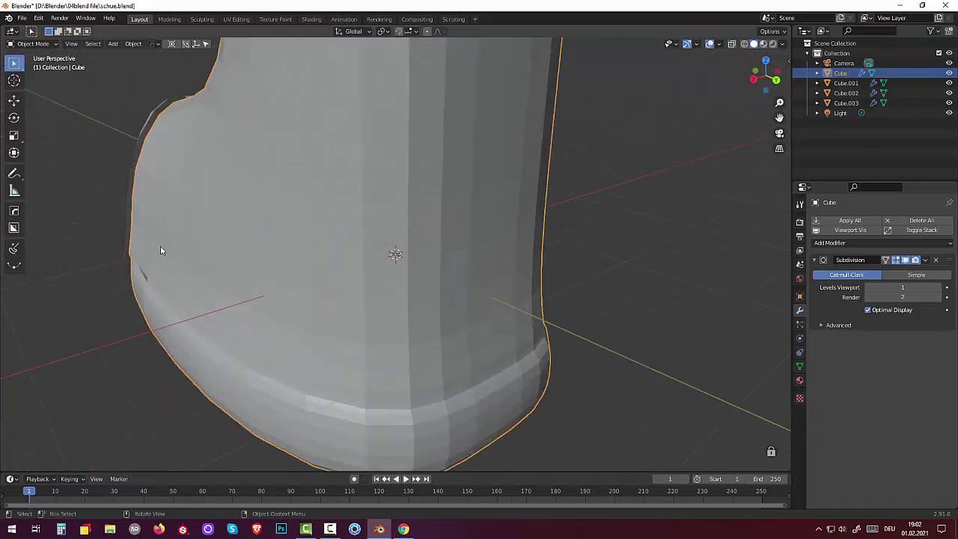
{"action": "scroll", "coordinate": [194, 249], "scroll_direction": "up", "scroll_amount": 2}
{"action": "scroll", "coordinate": [163, 257], "scroll_direction": "up", "scroll_amount": 1}
{"action": "scroll", "coordinate": [165, 261], "scroll_direction": "down", "scroll_amount": 4}
{"action": "mouse_move", "coordinate": [85, 274]}
{"action": "middle_mouse_down"}
{"action": "mouse_move", "coordinate": [112, 280]}
{"action": "mouse_move", "coordinate": [73, 293]}
{"action": "mouse_move", "coordinate": [82, 288]}
{"action": "middle_mouse_up"}
{"action": "scroll", "coordinate": [141, 263], "scroll_direction": "up", "scroll_amount": 2}
{"action": "scroll", "coordinate": [123, 262], "scroll_direction": "up", "scroll_amount": 2}
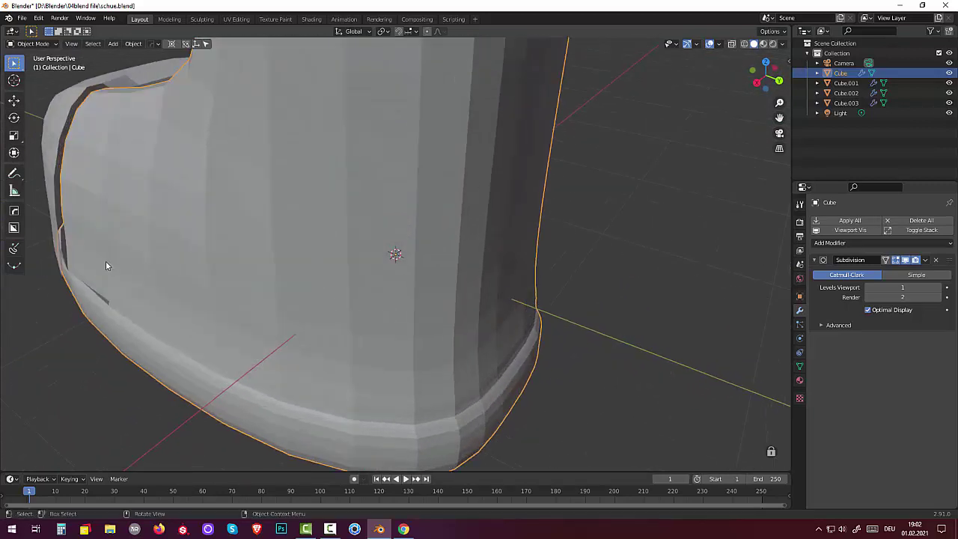
{"action": "scroll", "coordinate": [78, 224], "scroll_direction": "up", "scroll_amount": 2}
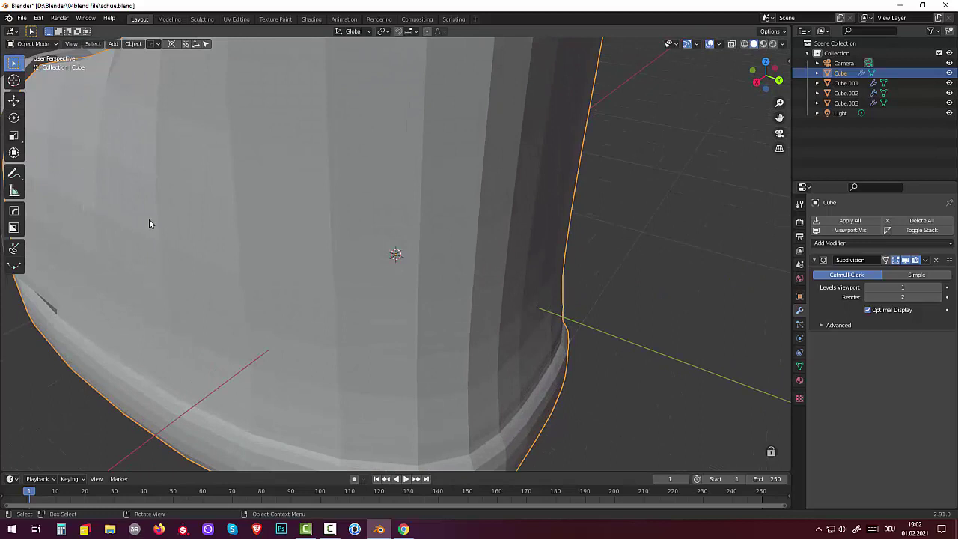
{"action": "middle_click_drag", "start_coordinate": [149, 220], "coordinate": [352, 289]}
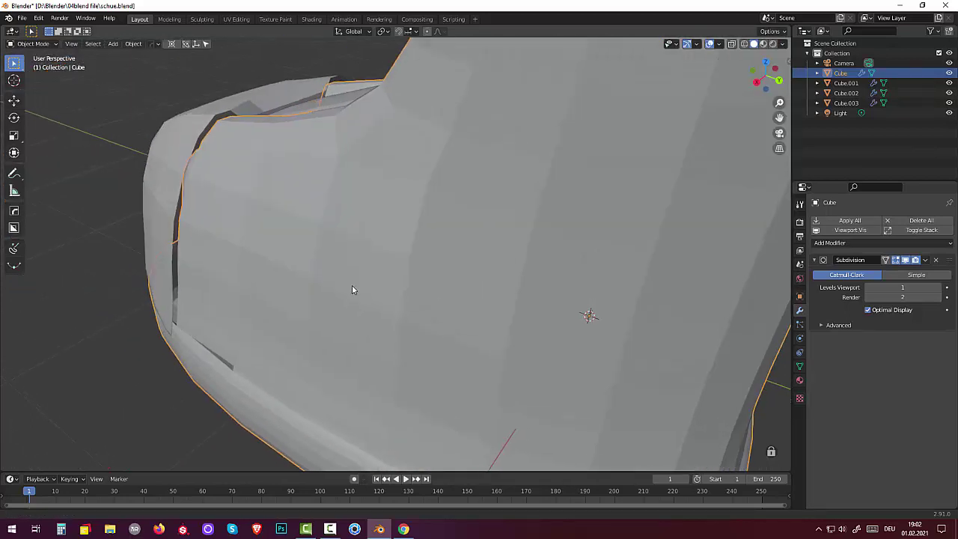
{"action": "left_click", "coordinate": [170, 291]}
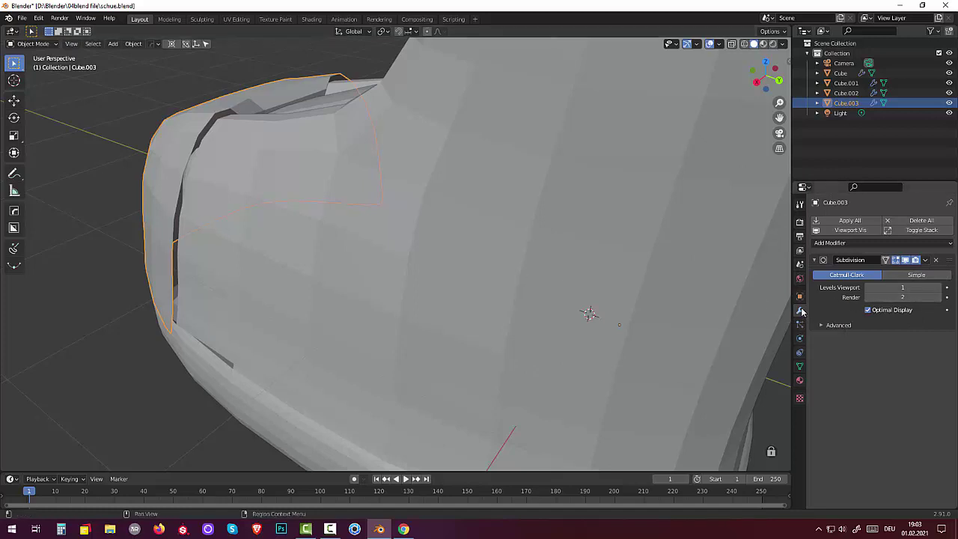
Give the toe cap a Solidify modifier with 0.03 m thickness and -1 offset.
{"action": "left_click", "coordinate": [828, 244]}
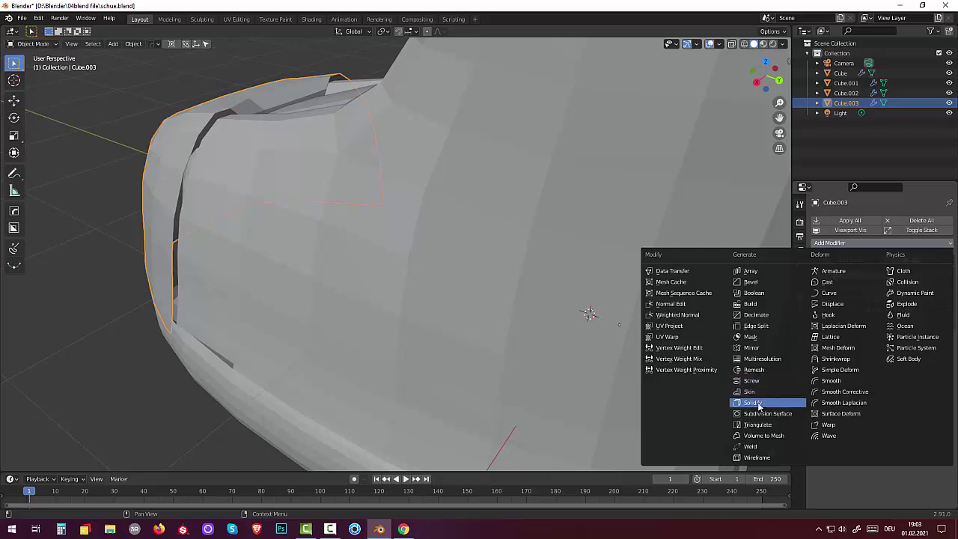
{"action": "left_click", "coordinate": [754, 402]}
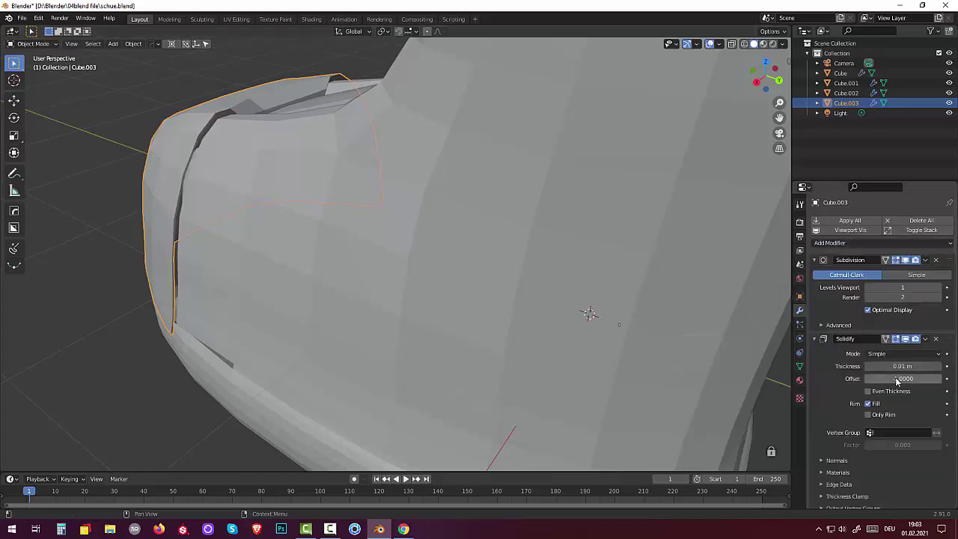
{"action": "mouse_move", "coordinate": [895, 366]}
{"action": "left_mouse_down"}
{"action": "mouse_move", "coordinate": [935, 366]}
{"action": "mouse_move", "coordinate": [839, 368]}
{"action": "left_mouse_up"}
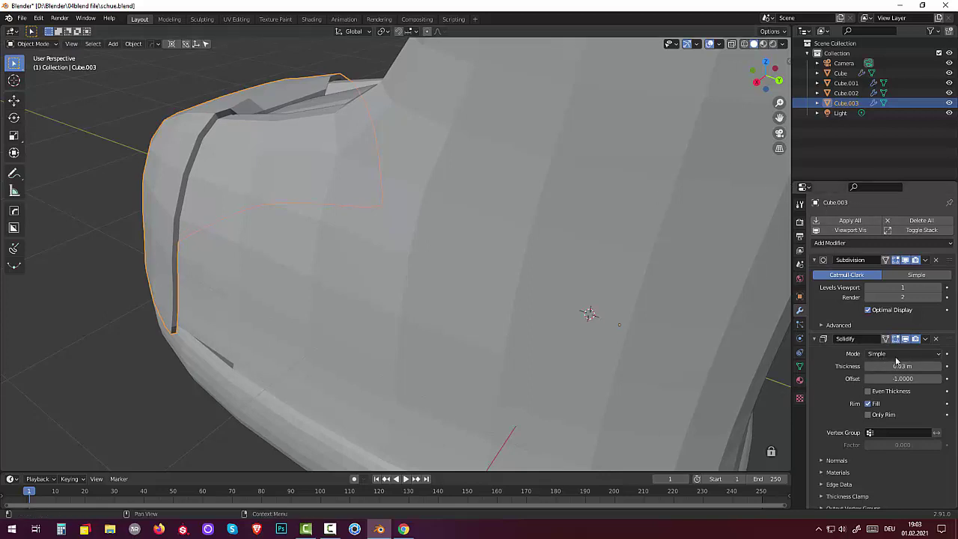
{"action": "left_click", "coordinate": [443, 297]}
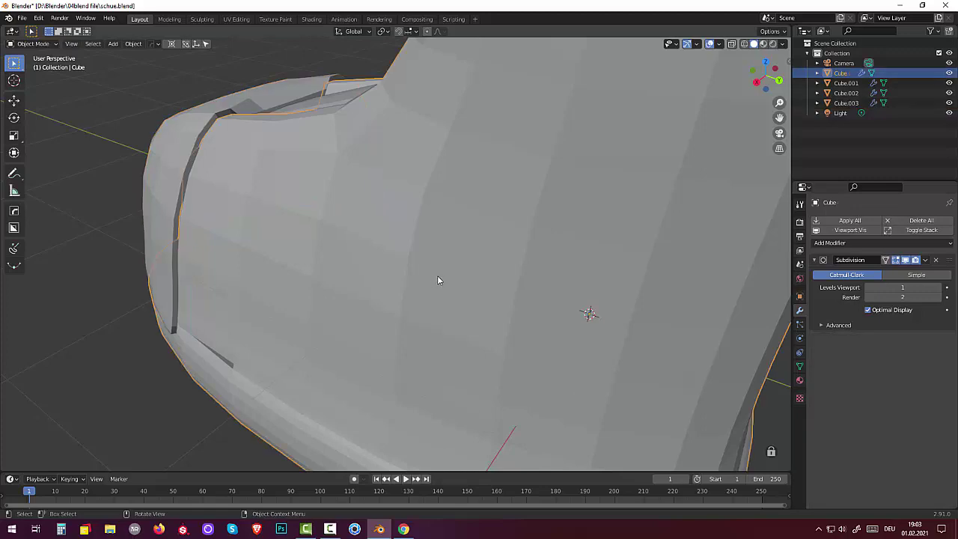
{"action": "mouse_move", "coordinate": [437, 276]}
{"action": "middle_mouse_down"}
{"action": "mouse_move", "coordinate": [559, 257]}
{"action": "mouse_move", "coordinate": [313, 288]}
{"action": "middle_mouse_up"}
{"action": "scroll", "coordinate": [557, 260], "scroll_direction": "down", "scroll_amount": 5}
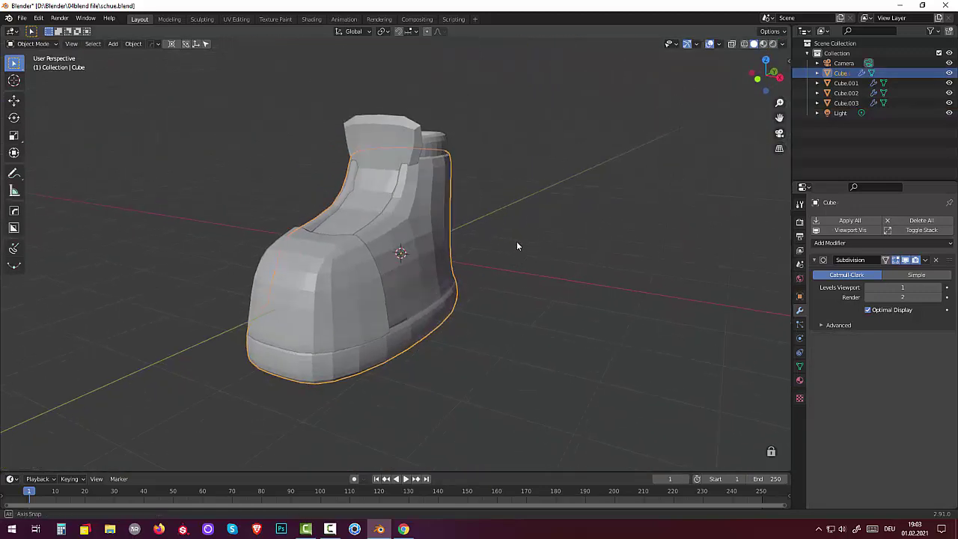
{"action": "left_click", "coordinate": [295, 279]}
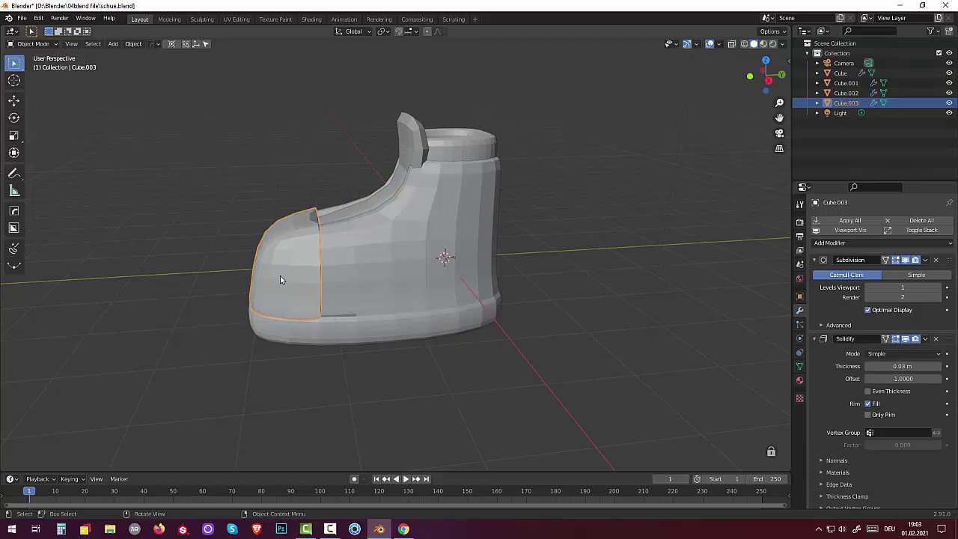
Nudge the toe cap slightly along Y to sit snugly against the boot's front.
{"action": "key", "text": "g"}
{"action": "key", "text": "y"}
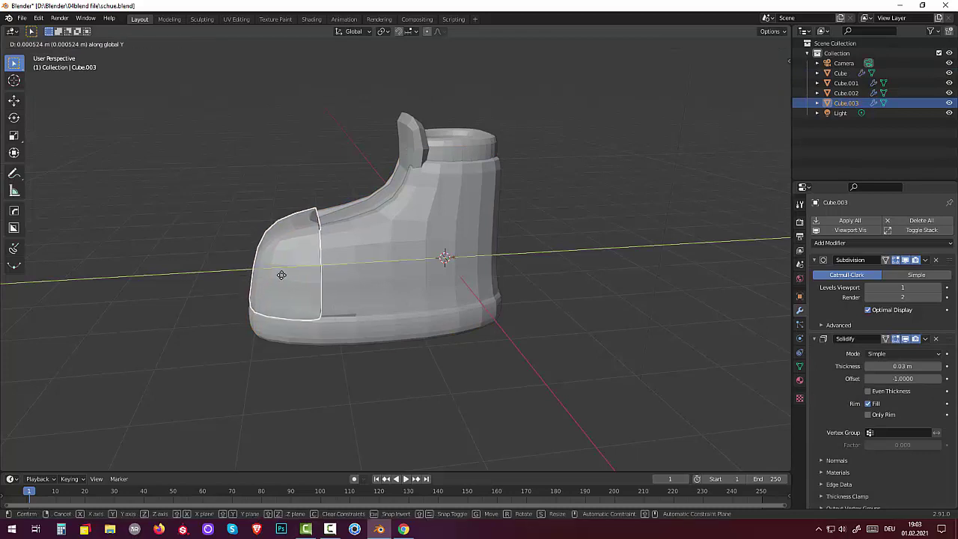
{"action": "left_click", "coordinate": [337, 320]}
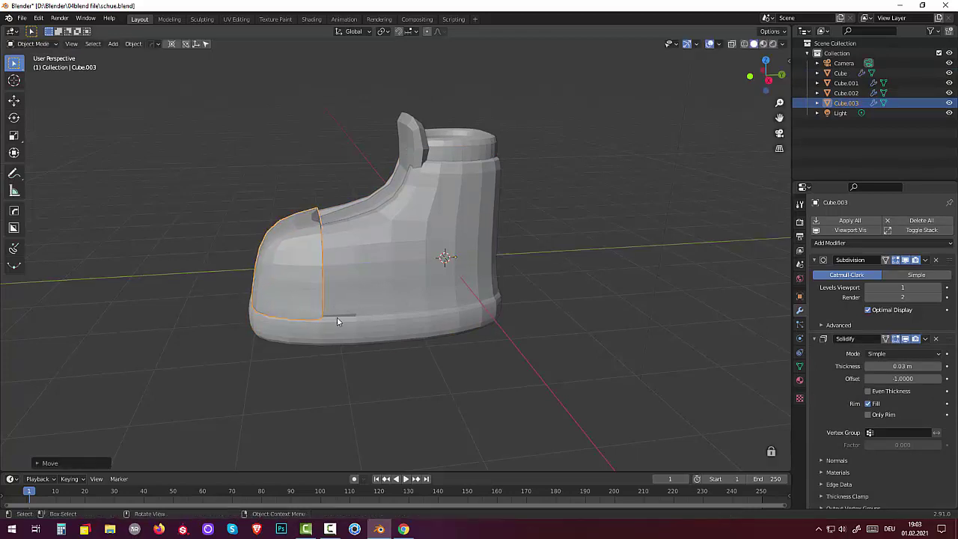
{"action": "mouse_move", "coordinate": [464, 399]}
{"action": "middle_mouse_down"}
{"action": "mouse_move", "coordinate": [731, 338]}
{"action": "mouse_move", "coordinate": [753, 384]}
{"action": "mouse_move", "coordinate": [668, 420]}
{"action": "mouse_move", "coordinate": [525, 430]}
{"action": "mouse_move", "coordinate": [484, 374]}
{"action": "mouse_move", "coordinate": [454, 381]}
{"action": "middle_mouse_up"}
{"action": "left_click", "coordinate": [584, 419]}
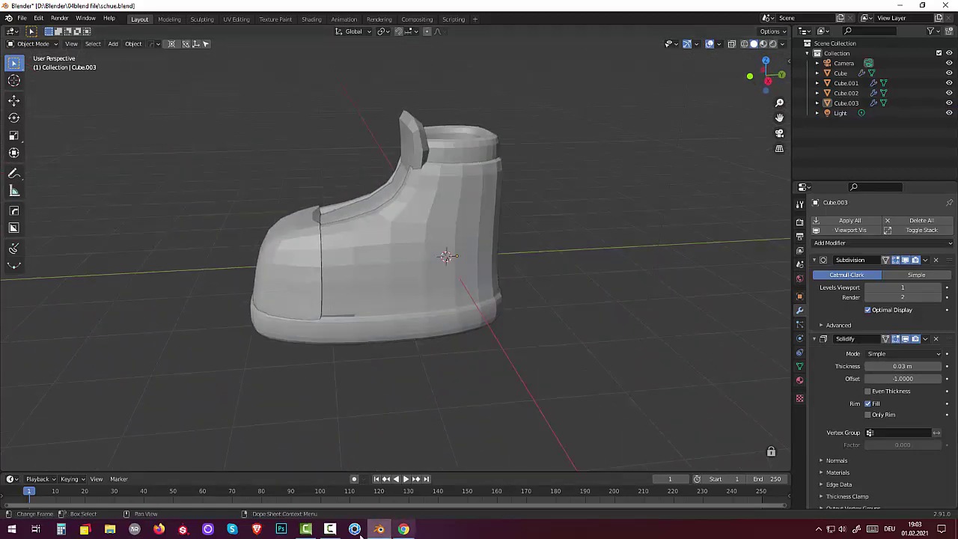
{"action": "left_click", "coordinate": [334, 533]}
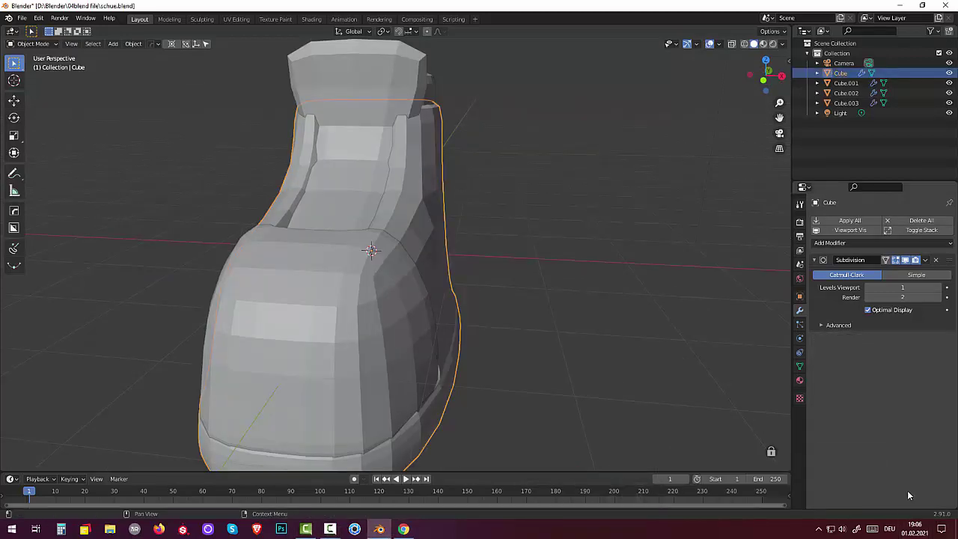
{"action": "middle_click_drag", "start_coordinate": [548, 364], "coordinate": [470, 368]}
{"action": "scroll", "coordinate": [449, 365], "scroll_direction": "down", "scroll_amount": 4}
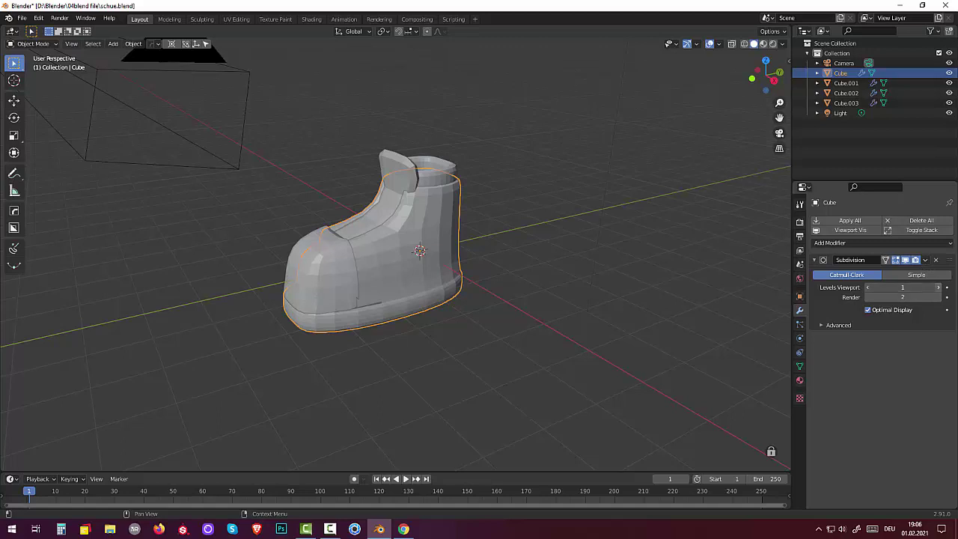
Raise the boot body and toe cap viewport subdivisions to 2 and shade both smooth.
{"action": "left_click", "coordinate": [939, 288]}
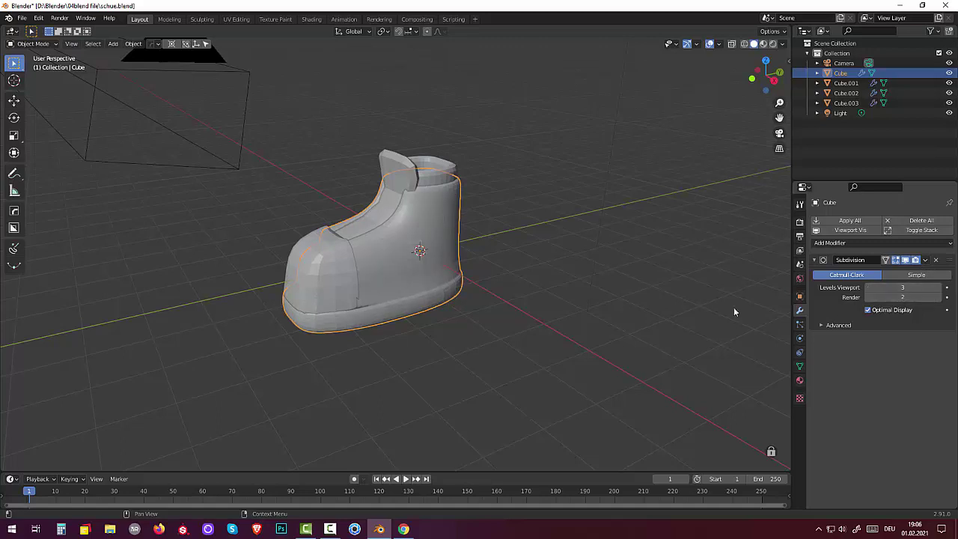
{"action": "right_click", "coordinate": [385, 250]}
{"action": "left_click", "coordinate": [358, 255]}
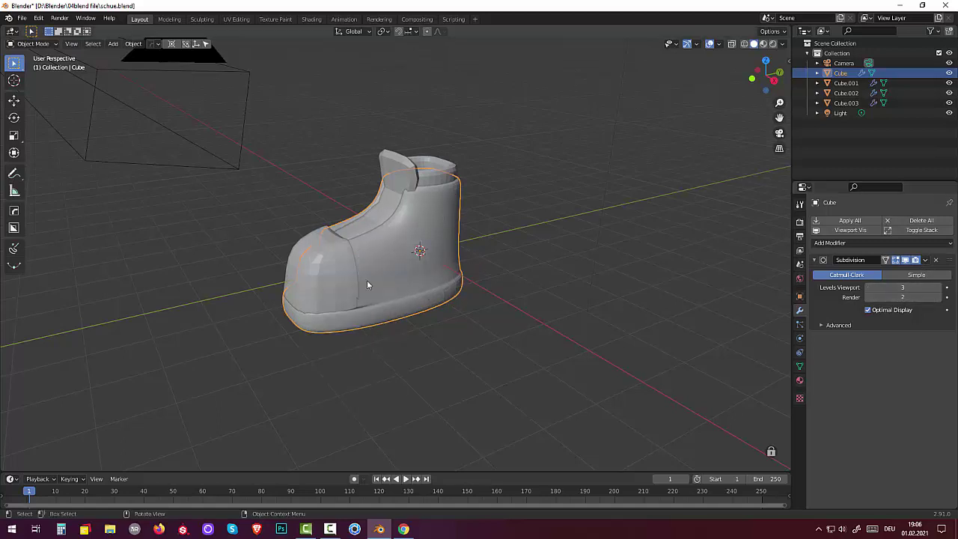
{"action": "left_click", "coordinate": [320, 279]}
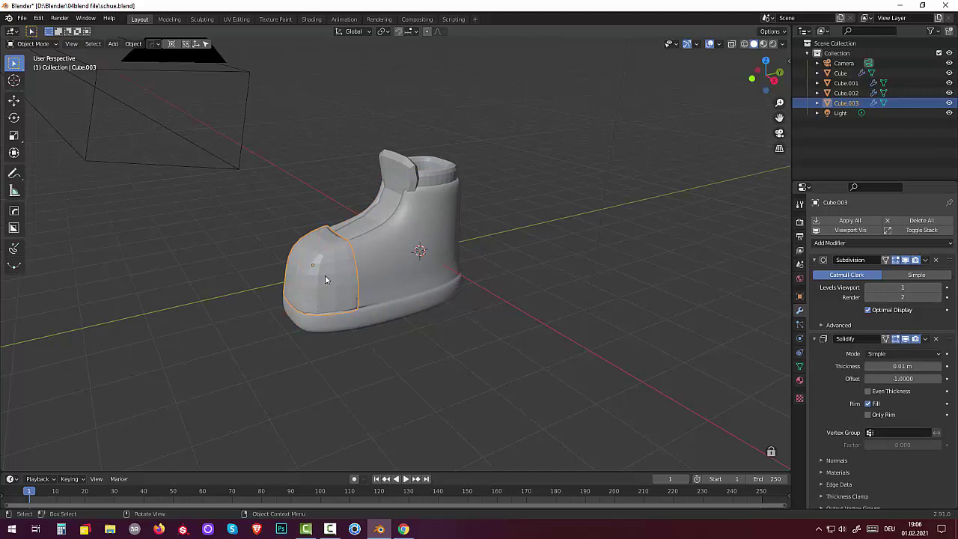
{"action": "left_click", "coordinate": [940, 288]}
{"action": "right_click", "coordinate": [312, 273]}
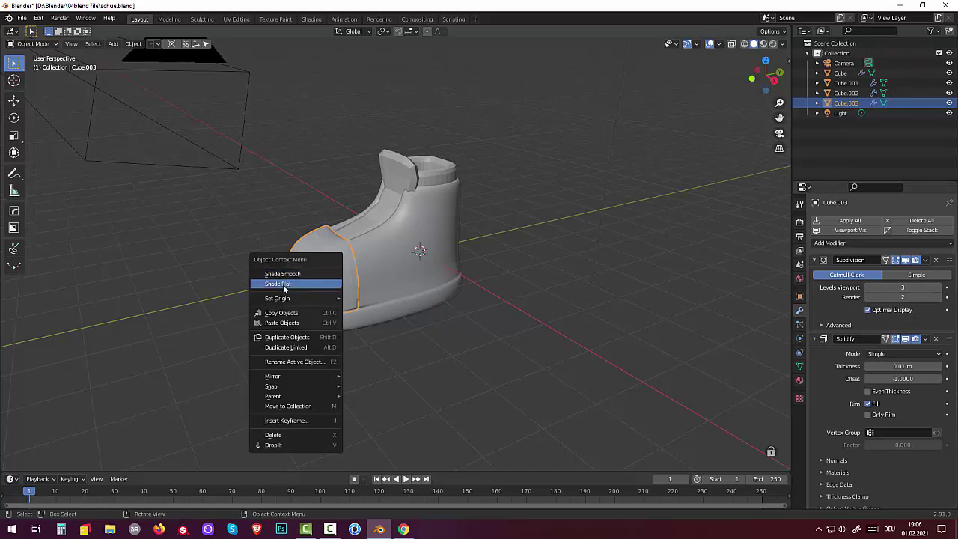
{"action": "left_click", "coordinate": [288, 274]}
Set the collar's viewport subdivision to 3, the tongue's to 4, and shade the tongue smooth.
{"action": "left_click", "coordinate": [436, 179]}
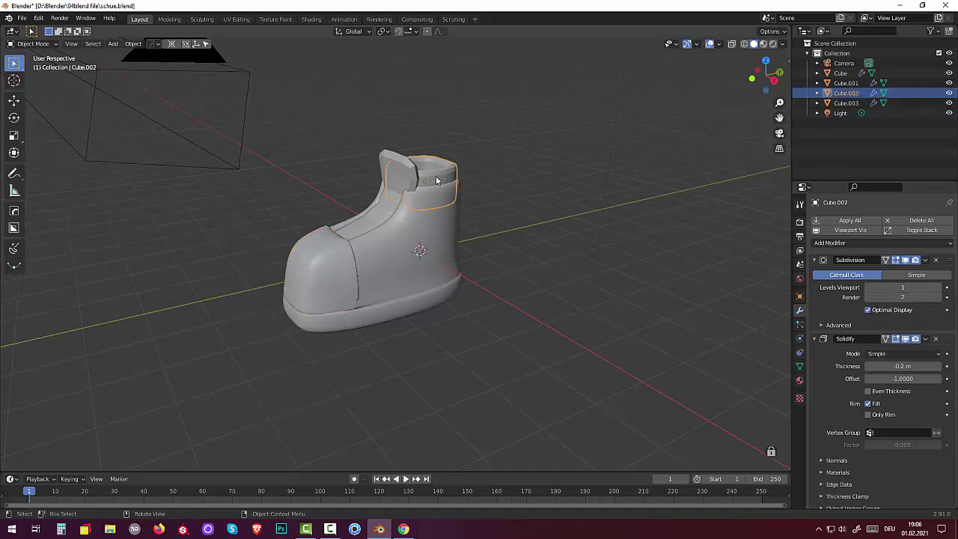
{"action": "left_click", "coordinate": [939, 288]}
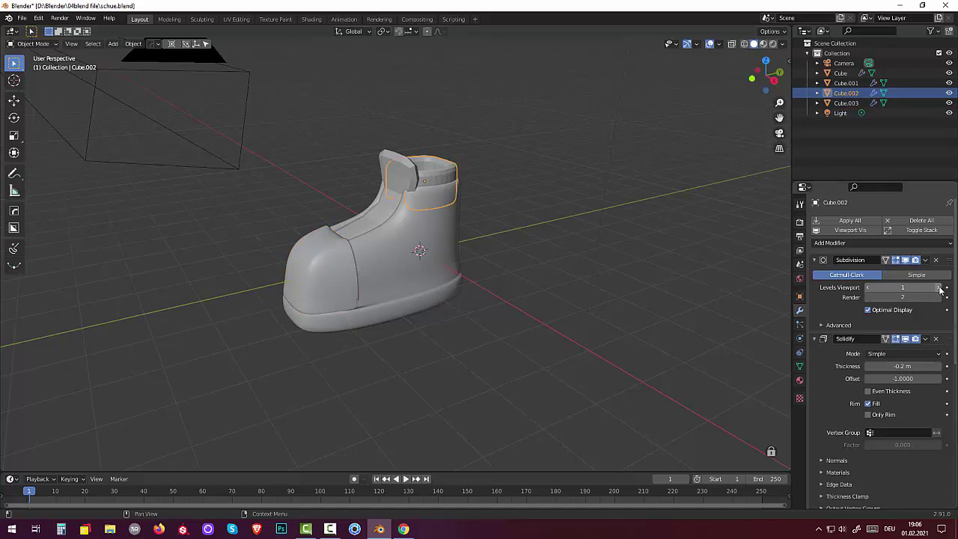
{"action": "left_click", "coordinate": [939, 288]}
{"action": "left_click", "coordinate": [398, 175]}
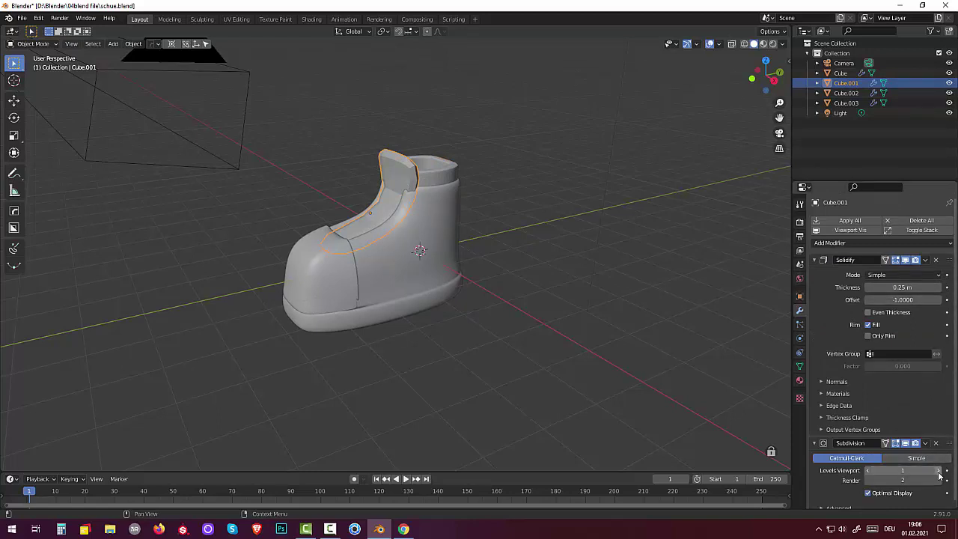
{"action": "left_click_drag", "start_coordinate": [902, 470], "coordinate": [928, 470]}
{"action": "mouse_move", "coordinate": [518, 326]}
{"action": "middle_mouse_down"}
{"action": "mouse_move", "coordinate": [595, 331]}
{"action": "mouse_move", "coordinate": [449, 247]}
{"action": "middle_mouse_up"}
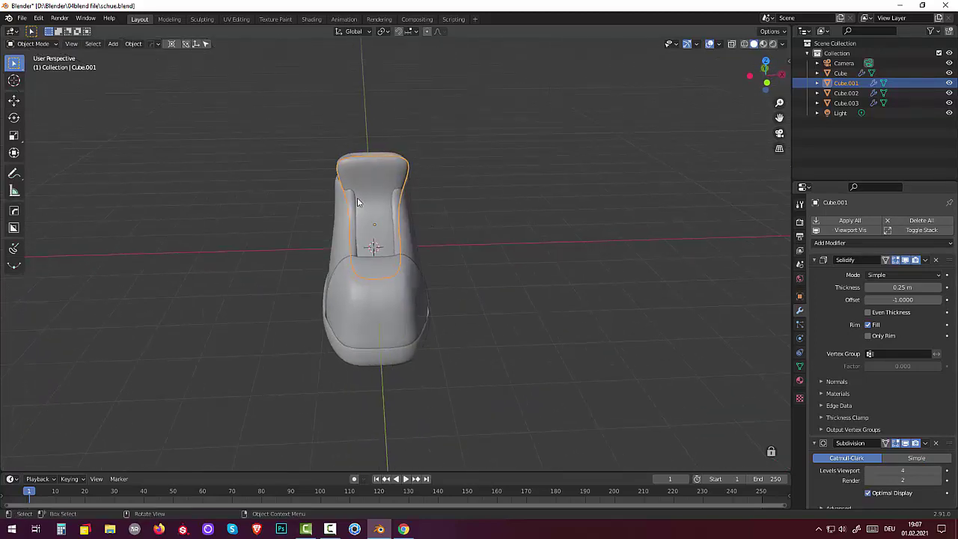
{"action": "right_click", "coordinate": [373, 187]}
{"action": "left_click", "coordinate": [345, 185]}
Reapply Shade Smooth to the toe cap and boot body, then reselect the toe cap.
{"action": "left_click", "coordinate": [376, 320]}
{"action": "right_click", "coordinate": [376, 320]}
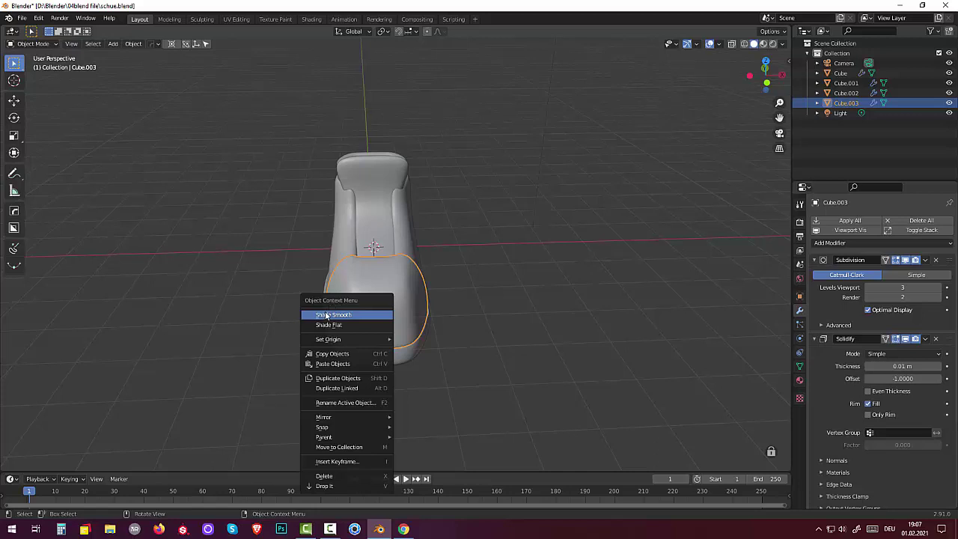
{"action": "left_click", "coordinate": [326, 315]}
{"action": "mouse_move", "coordinate": [443, 273]}
{"action": "middle_mouse_down"}
{"action": "mouse_move", "coordinate": [370, 269]}
{"action": "mouse_move", "coordinate": [397, 269]}
{"action": "middle_mouse_up"}
{"action": "left_click", "coordinate": [397, 269]}
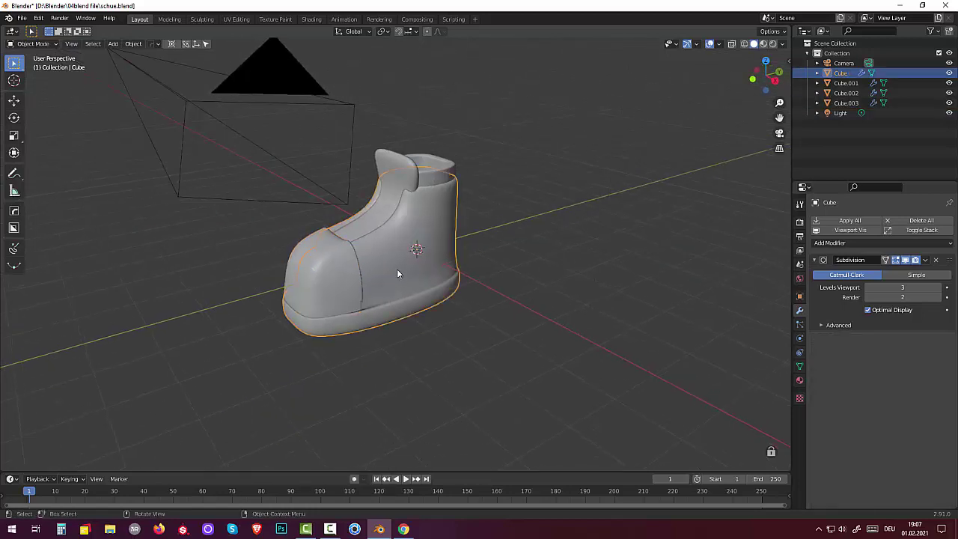
{"action": "right_click", "coordinate": [397, 274]}
{"action": "left_click", "coordinate": [371, 269]}
{"action": "left_click", "coordinate": [533, 351]}
{"action": "mouse_move", "coordinate": [533, 351]}
{"action": "middle_mouse_down"}
{"action": "mouse_move", "coordinate": [463, 363]}
{"action": "mouse_move", "coordinate": [456, 378]}
{"action": "middle_mouse_up"}
{"action": "left_click", "coordinate": [348, 283]}
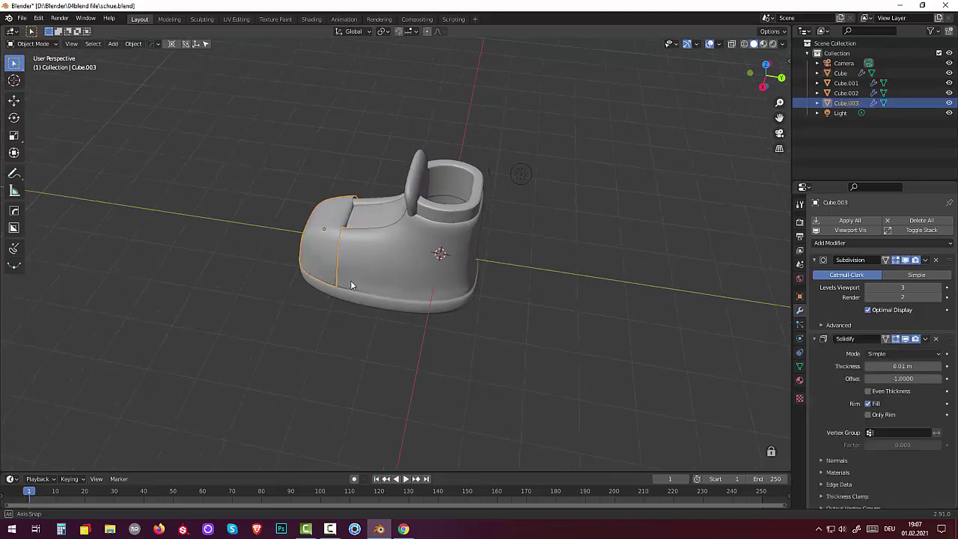
{"action": "mouse_move", "coordinate": [347, 283]}
{"action": "middle_mouse_down"}
{"action": "mouse_move", "coordinate": [461, 251]}
{"action": "mouse_move", "coordinate": [475, 223]}
{"action": "mouse_move", "coordinate": [359, 238]}
{"action": "middle_mouse_up"}
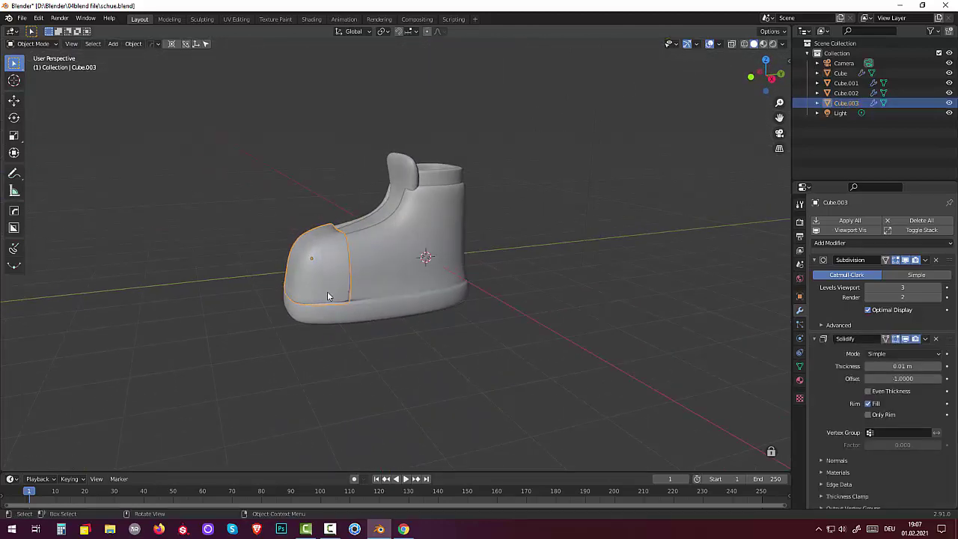
{"action": "mouse_move", "coordinate": [328, 296]}
{"action": "middle_mouse_down"}
{"action": "mouse_move", "coordinate": [342, 310]}
{"action": "mouse_move", "coordinate": [406, 303]}
{"action": "middle_mouse_up"}
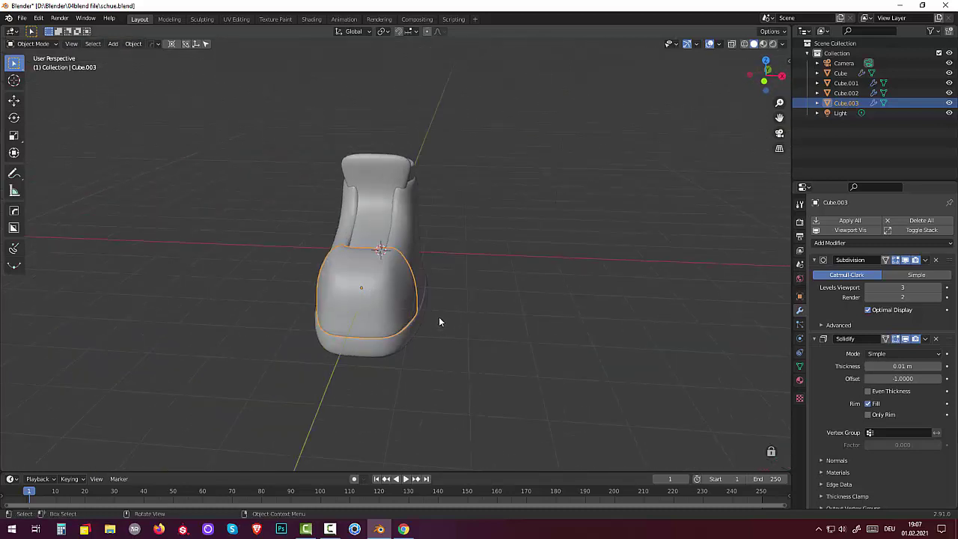
Scale the toe cap Cube.003 slightly wider along X, then deselect it.
{"action": "key", "text": "s"}
{"action": "key", "text": "x"}
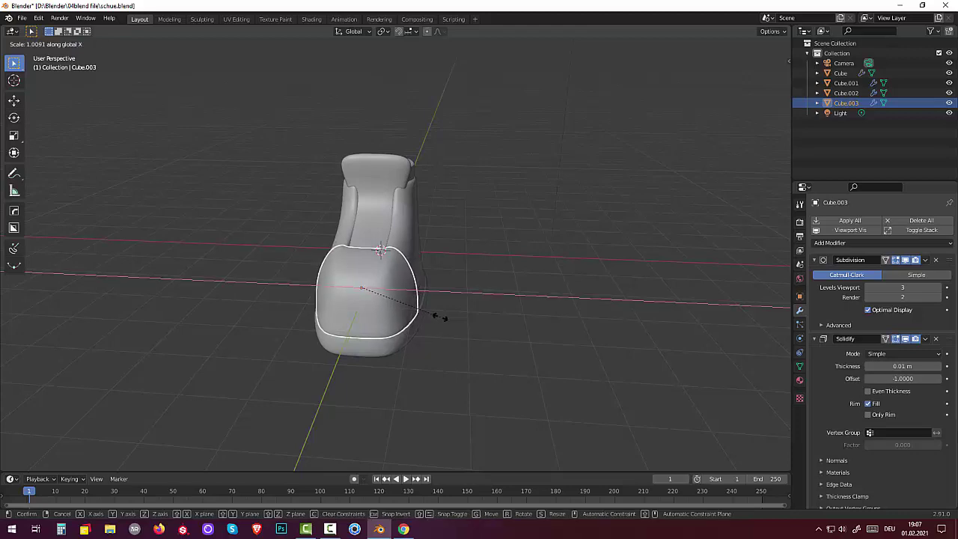
{"action": "left_click", "coordinate": [441, 322]}
{"action": "mouse_move", "coordinate": [441, 321]}
{"action": "middle_mouse_down"}
{"action": "mouse_move", "coordinate": [509, 334]}
{"action": "mouse_move", "coordinate": [427, 334]}
{"action": "mouse_move", "coordinate": [409, 321]}
{"action": "mouse_move", "coordinate": [382, 346]}
{"action": "mouse_move", "coordinate": [375, 416]}
{"action": "mouse_move", "coordinate": [564, 368]}
{"action": "mouse_move", "coordinate": [500, 359]}
{"action": "mouse_move", "coordinate": [629, 315]}
{"action": "mouse_move", "coordinate": [517, 315]}
{"action": "mouse_move", "coordinate": [421, 332]}
{"action": "mouse_move", "coordinate": [463, 298]}
{"action": "middle_mouse_up"}
{"action": "left_click", "coordinate": [506, 359]}
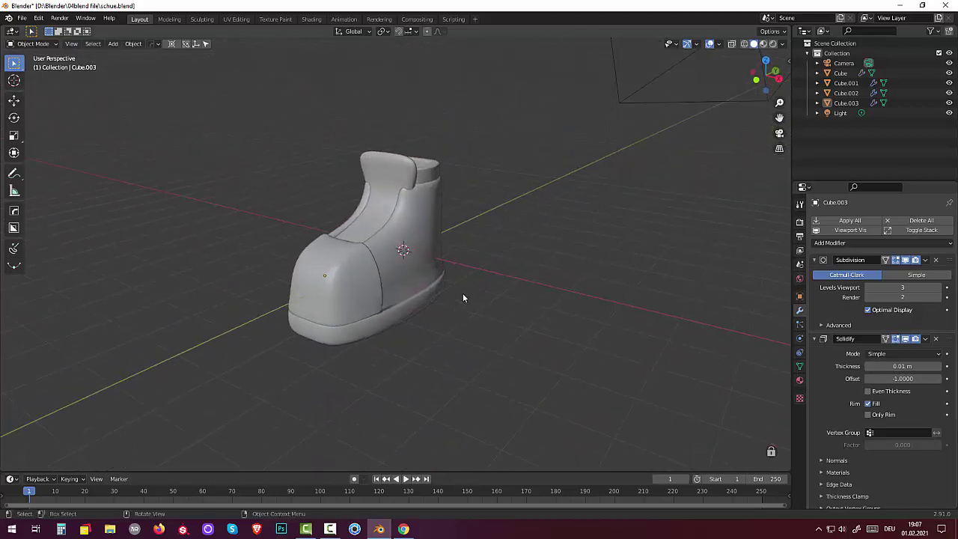
{"action": "middle_click_drag", "start_coordinate": [410, 184], "coordinate": [461, 172]}
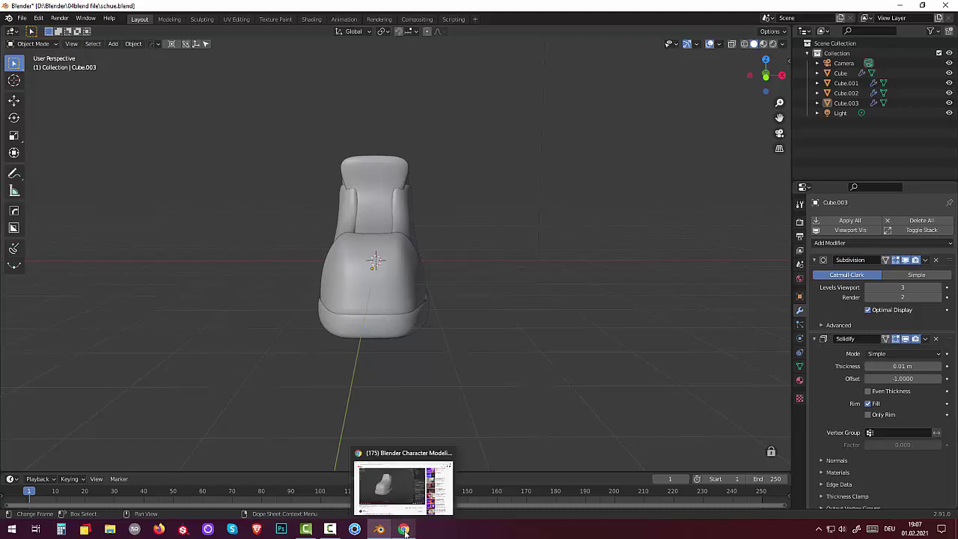
{"action": "mouse_move", "coordinate": [355, 529]}
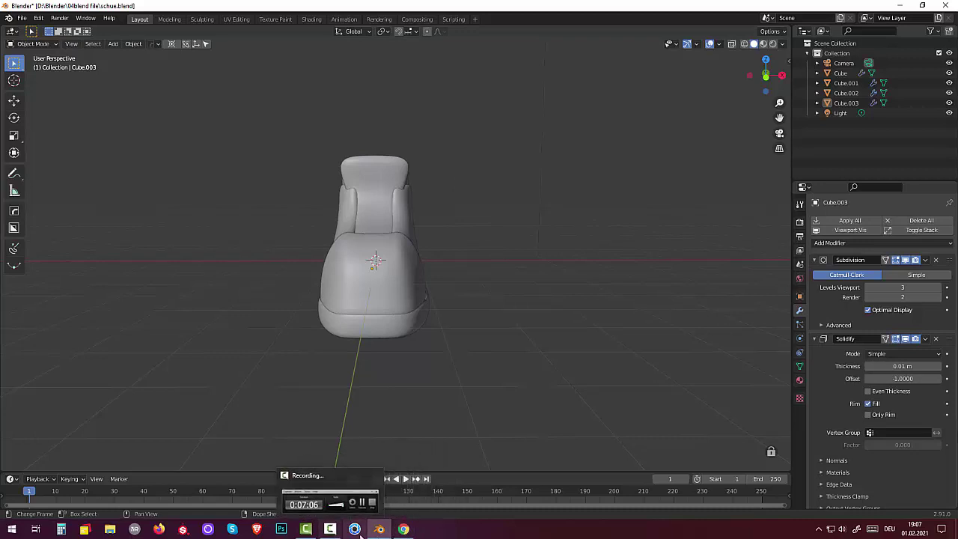
{"action": "left_click", "coordinate": [330, 529]}
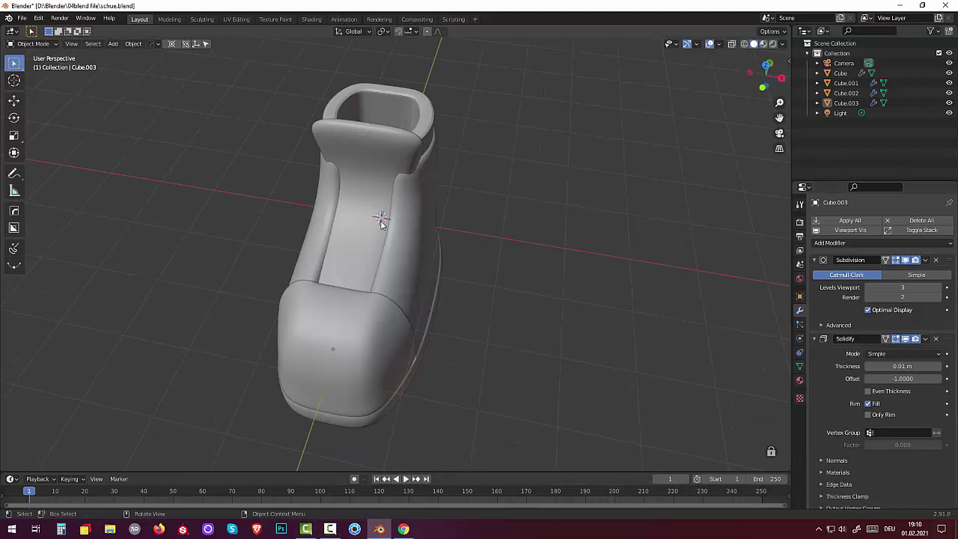
Narrow the tongue Cube.001 along X to about 0.84 of its width, then bring up the Add menu.
{"action": "middle_click_drag", "start_coordinate": [381, 223], "coordinate": [411, 175]}
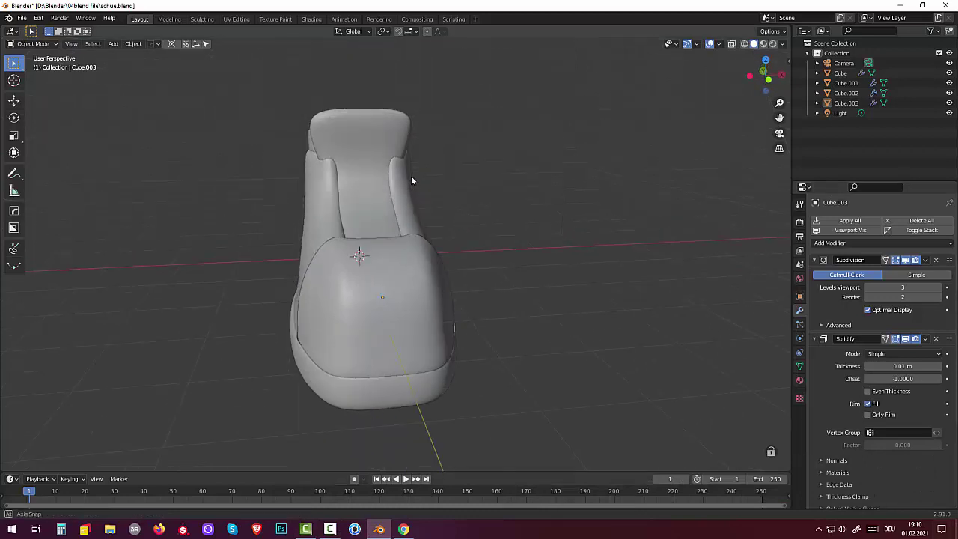
{"action": "left_click", "coordinate": [374, 144]}
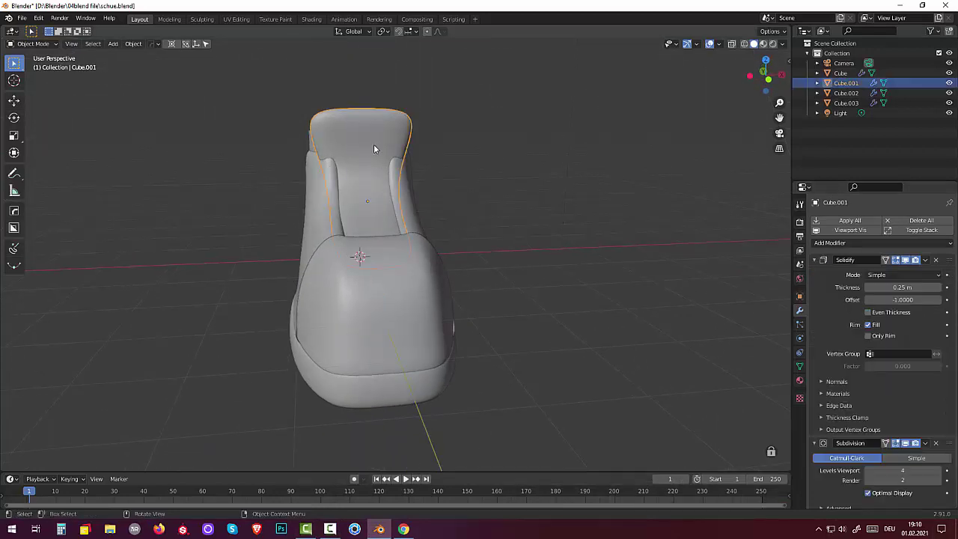
{"action": "mouse_move", "coordinate": [473, 170]}
{"action": "middle_mouse_down"}
{"action": "mouse_move", "coordinate": [461, 187]}
{"action": "mouse_move", "coordinate": [506, 216]}
{"action": "middle_mouse_up"}
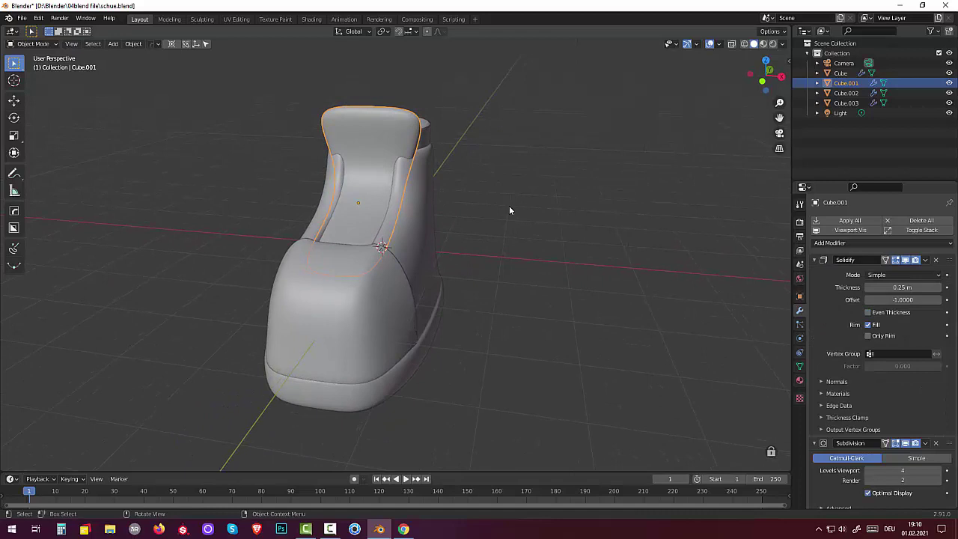
{"action": "key", "text": "s"}
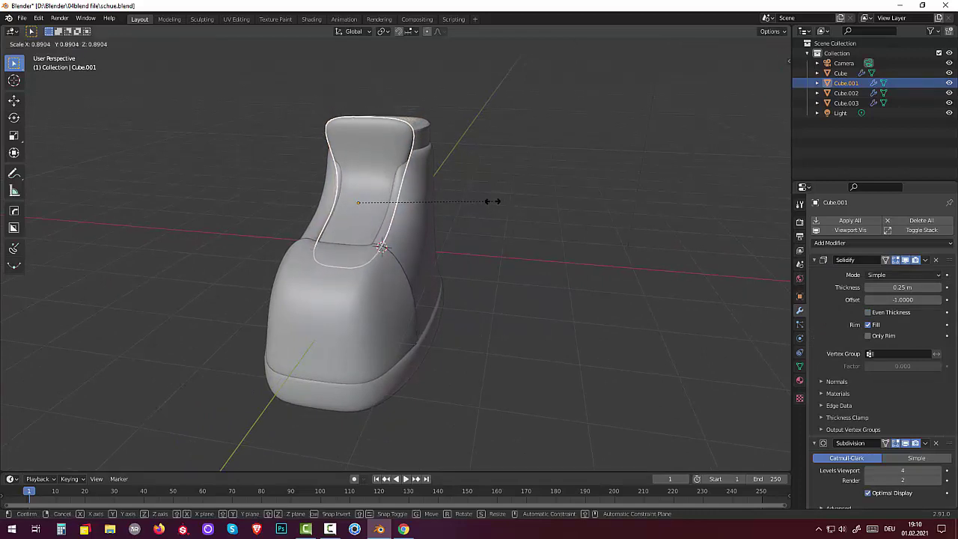
{"action": "key", "text": "x"}
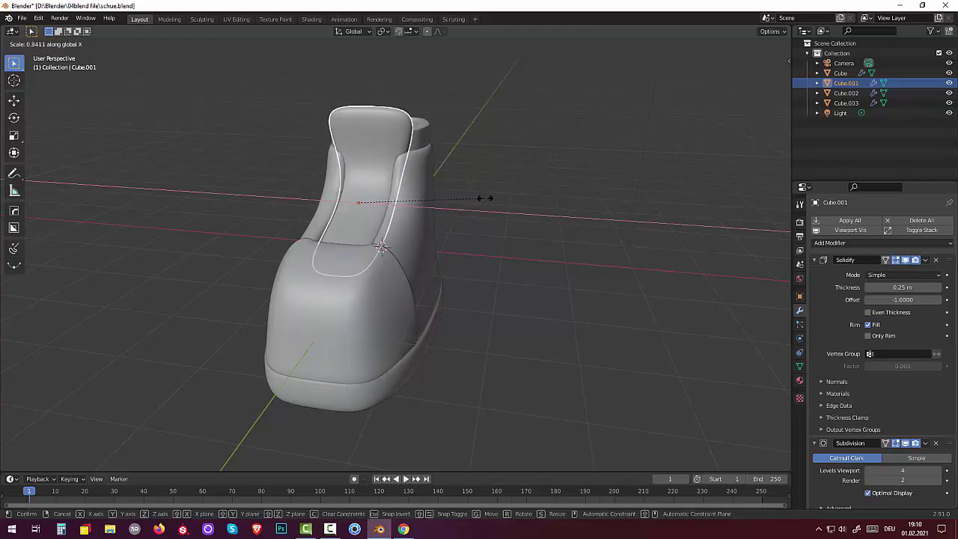
{"action": "left_click", "coordinate": [479, 199]}
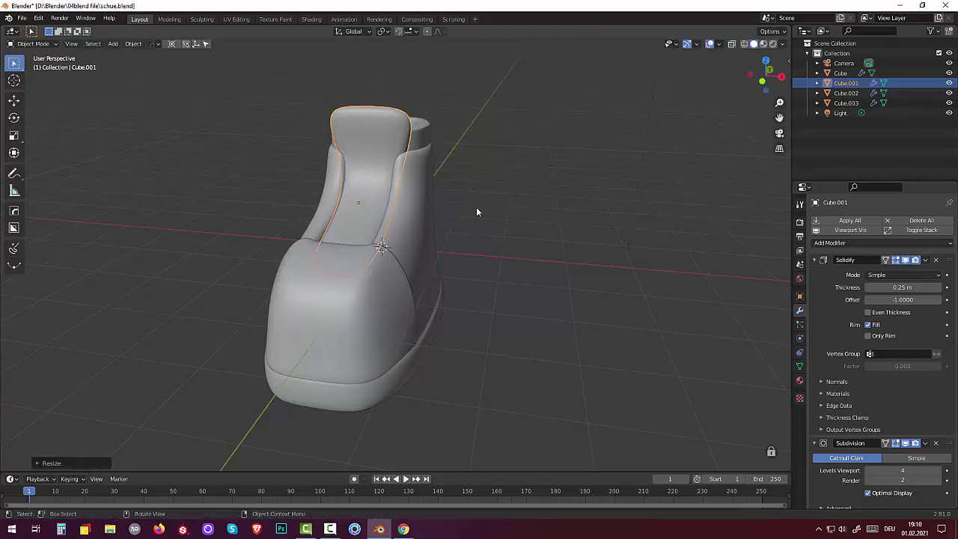
{"action": "left_click", "coordinate": [516, 285]}
{"action": "mouse_move", "coordinate": [516, 285]}
{"action": "middle_mouse_down"}
{"action": "mouse_move", "coordinate": [558, 269]}
{"action": "mouse_move", "coordinate": [518, 267]}
{"action": "middle_mouse_up"}
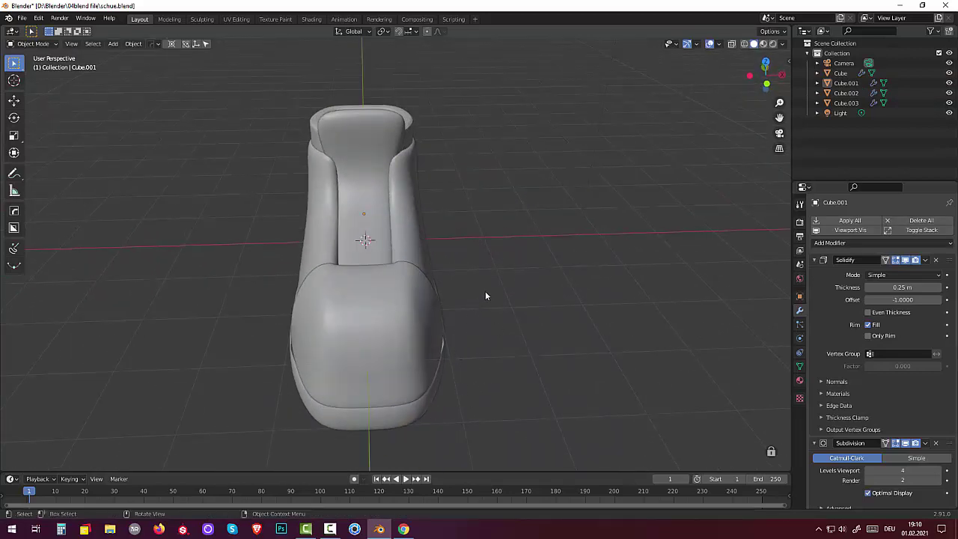
{"action": "key", "text": "shift+a"}
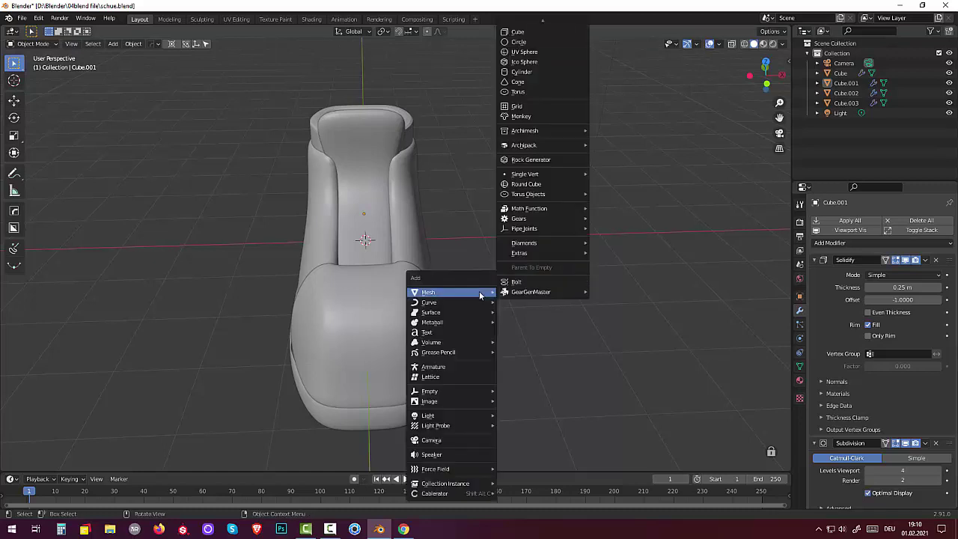
{"action": "mouse_move", "coordinate": [449, 302]}
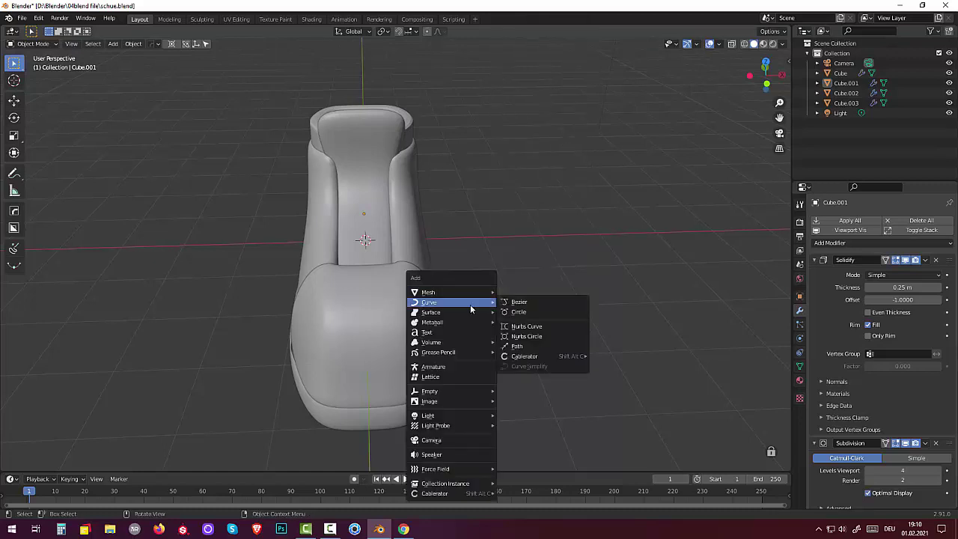
Add a NURBS path and raise it along Z to the top of the boot's collar.
{"action": "left_click", "coordinate": [517, 346]}
{"action": "mouse_move", "coordinate": [517, 350]}
{"action": "middle_mouse_down"}
{"action": "mouse_move", "coordinate": [356, 302]}
{"action": "mouse_move", "coordinate": [464, 320]}
{"action": "mouse_move", "coordinate": [449, 316]}
{"action": "mouse_move", "coordinate": [324, 314]}
{"action": "middle_mouse_up"}
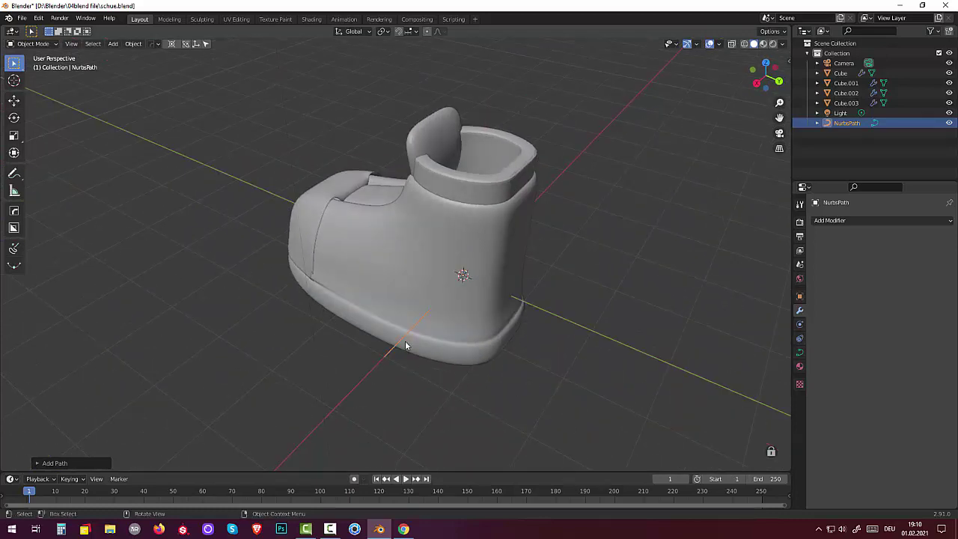
{"action": "key", "text": "g"}
{"action": "key", "text": "z"}
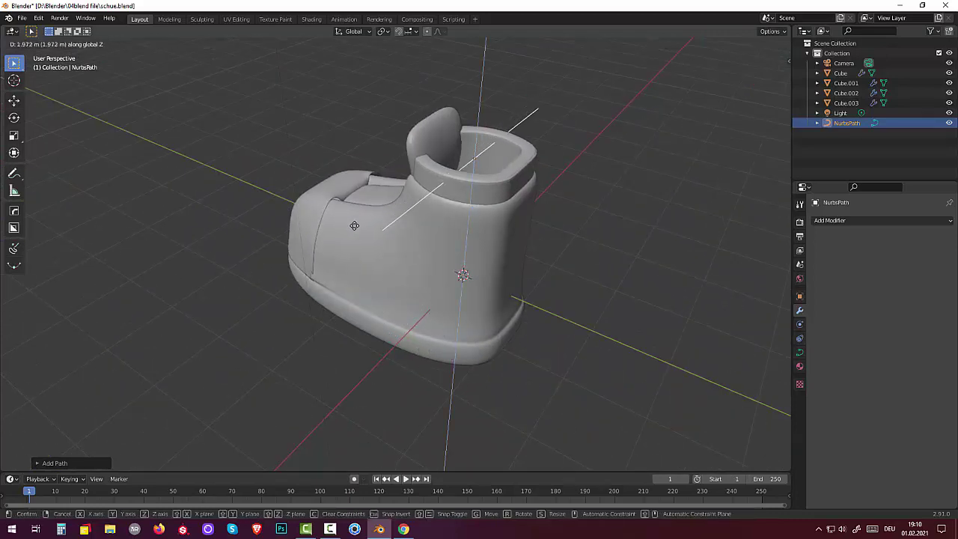
{"action": "left_click", "coordinate": [360, 223]}
{"action": "middle_click_drag", "start_coordinate": [389, 235], "coordinate": [477, 210]}
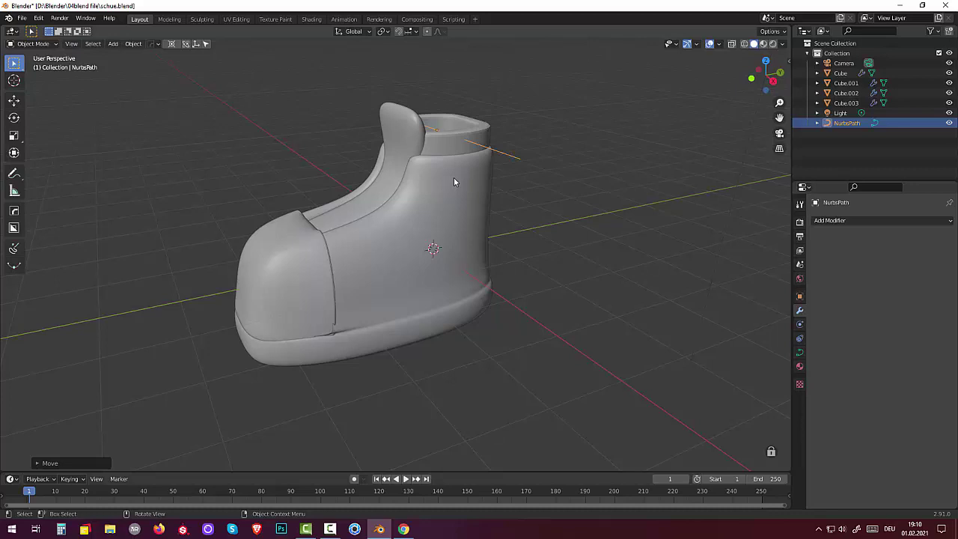
Slide the NURBS path along Y so it sits over the tongue.
{"action": "key", "text": "g"}
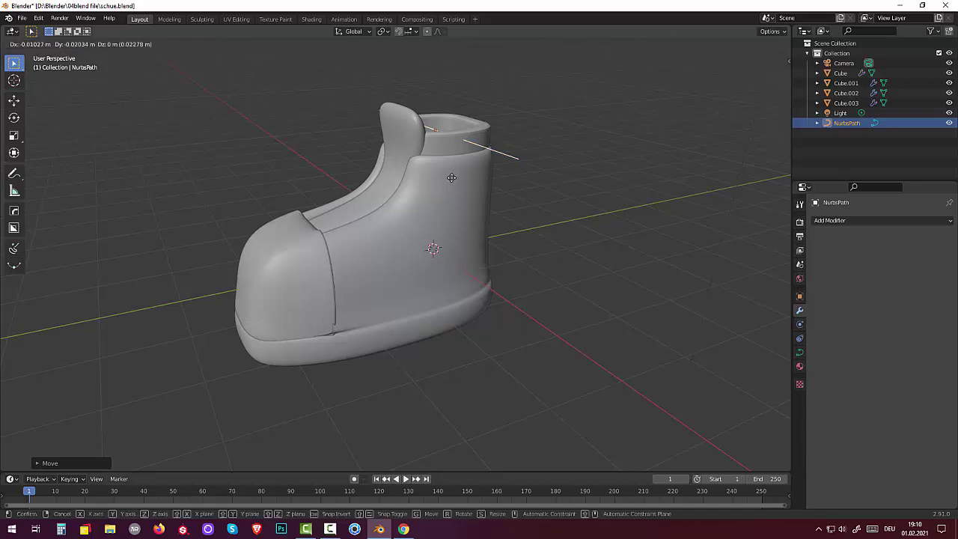
{"action": "key", "text": "y"}
{"action": "left_click", "coordinate": [372, 207]}
{"action": "middle_click_drag", "start_coordinate": [372, 207], "coordinate": [537, 182]}
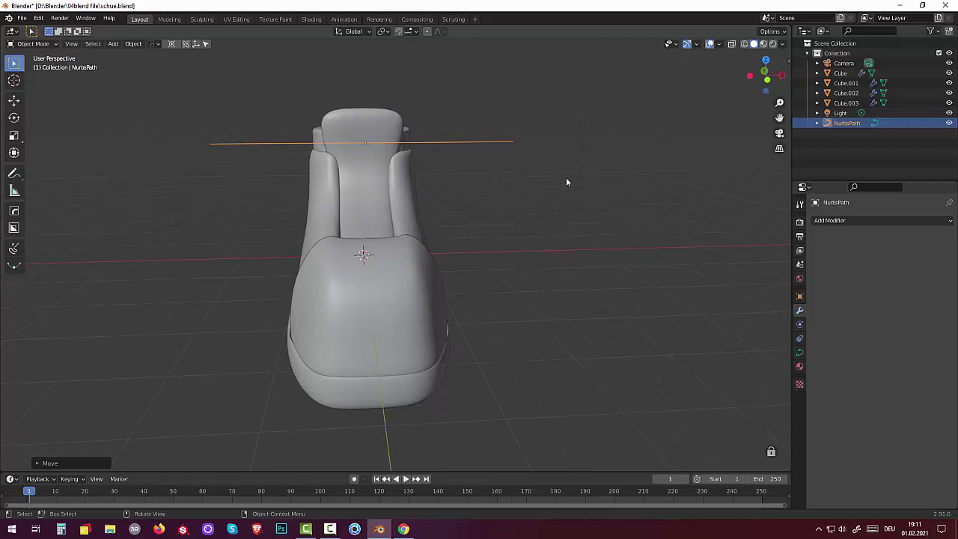
Scale the path down to about 0.645, roughly the collar's width.
{"action": "key", "text": "s"}
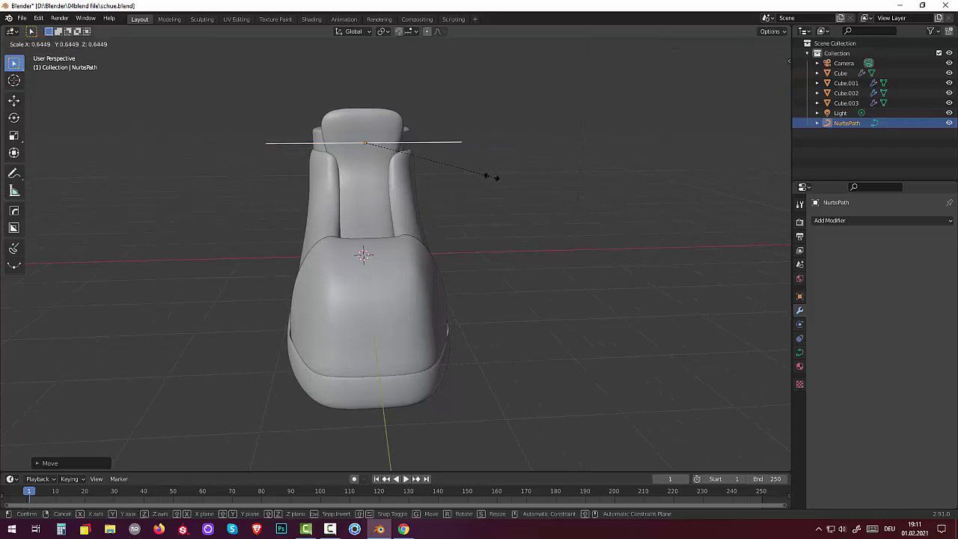
{"action": "left_click", "coordinate": [463, 178]}
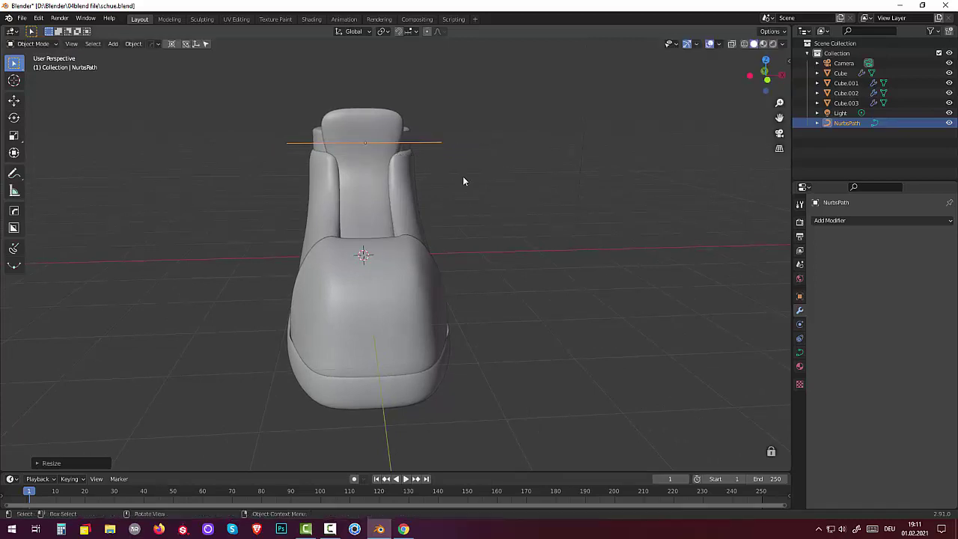
{"action": "middle_click_drag", "start_coordinate": [464, 178], "coordinate": [457, 210]}
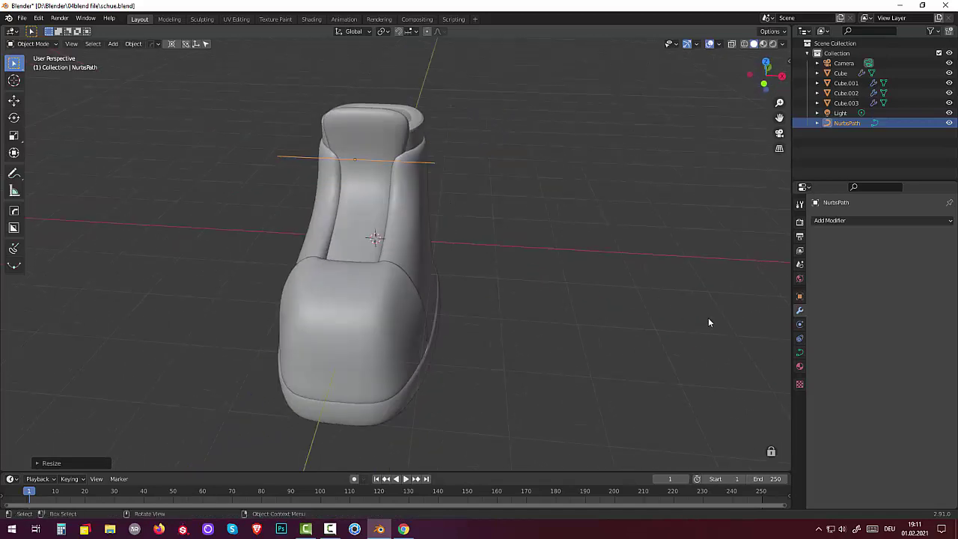
Set the NurbsPath's Geometry Extrude to 0.32 m, making a flat ribbon above the tongue.
{"action": "left_click", "coordinate": [800, 352]}
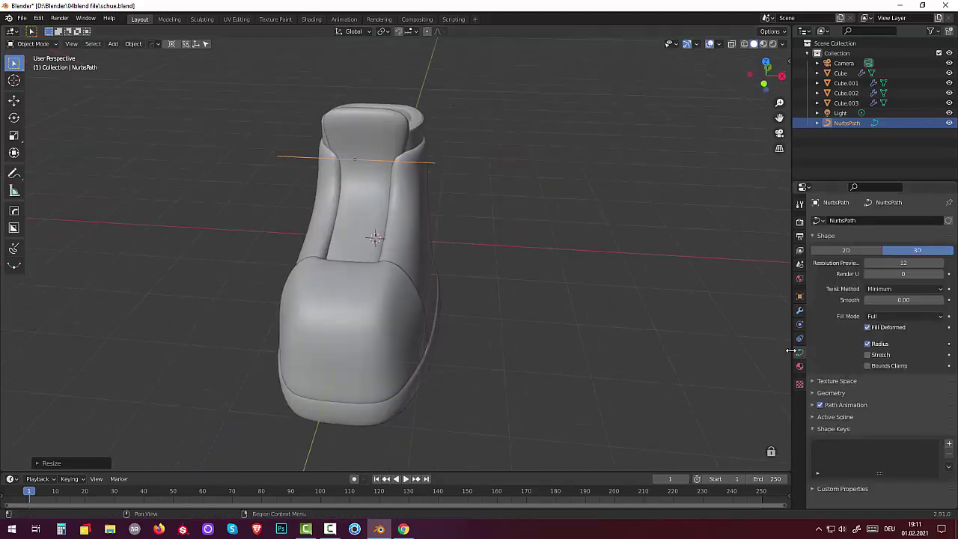
{"action": "left_click", "coordinate": [813, 393]}
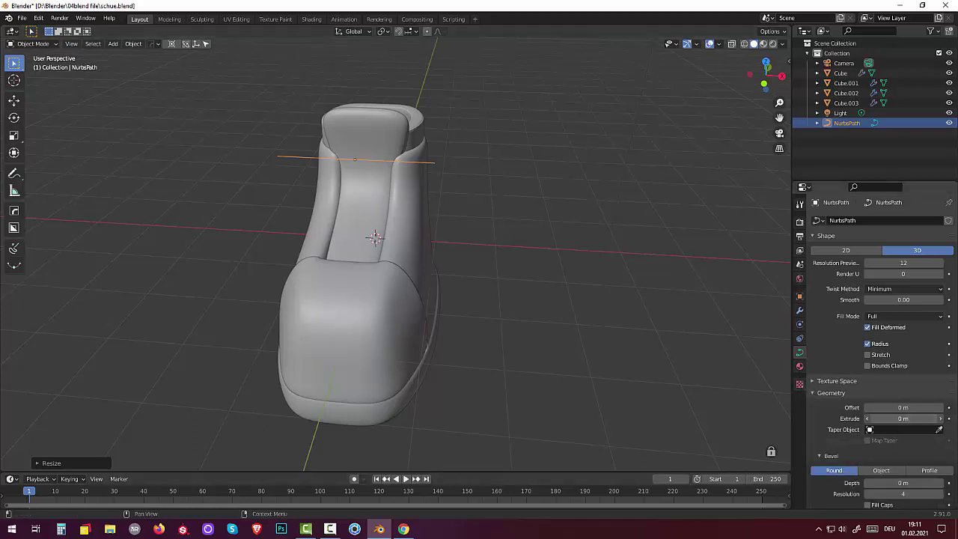
{"action": "mouse_move", "coordinate": [904, 418]}
{"action": "left_mouse_down"}
{"action": "mouse_move", "coordinate": [929, 419]}
{"action": "mouse_move", "coordinate": [907, 418]}
{"action": "left_mouse_up"}
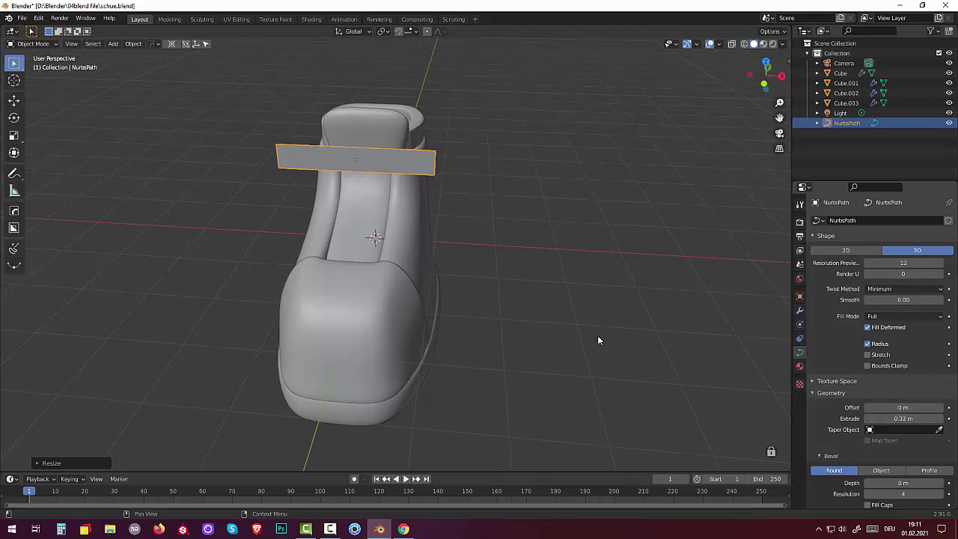
{"action": "mouse_move", "coordinate": [597, 341]}
{"action": "middle_mouse_down"}
{"action": "mouse_move", "coordinate": [526, 269]}
{"action": "mouse_move", "coordinate": [543, 238]}
{"action": "mouse_move", "coordinate": [509, 282]}
{"action": "mouse_move", "coordinate": [515, 269]}
{"action": "mouse_move", "coordinate": [494, 368]}
{"action": "middle_mouse_up"}
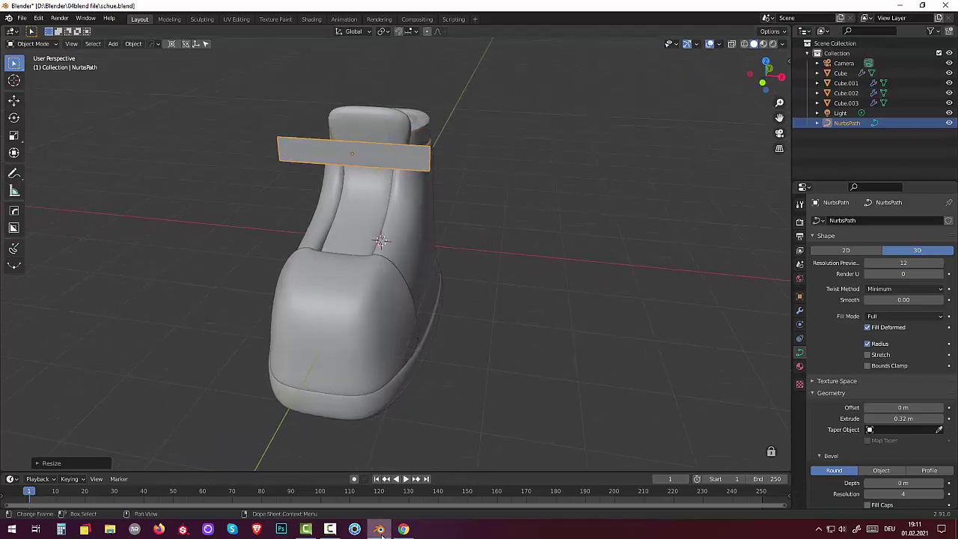
{"action": "left_click", "coordinate": [330, 529]}
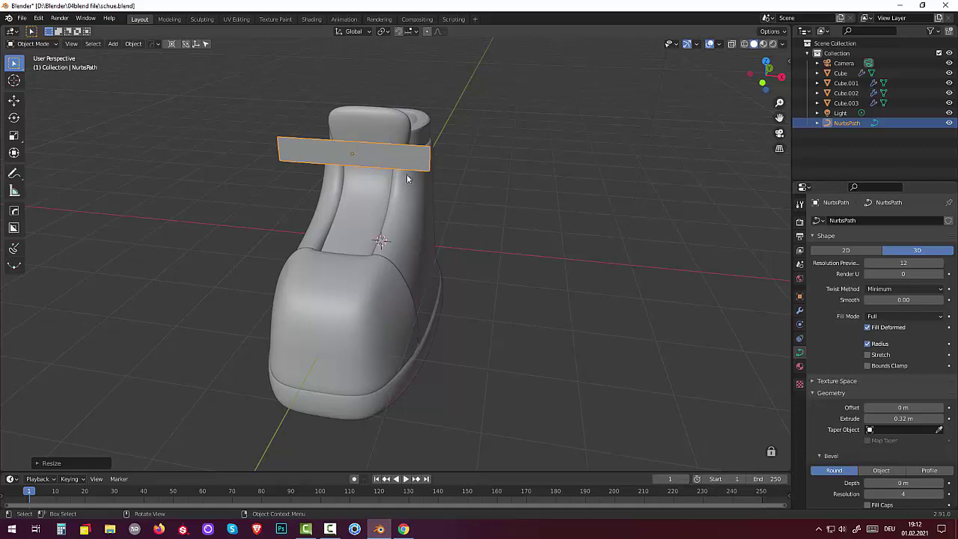
Rotate the strap 90° about X so it lies flat across the shoe, redoing the first attempt.
{"action": "key", "text": "r"}
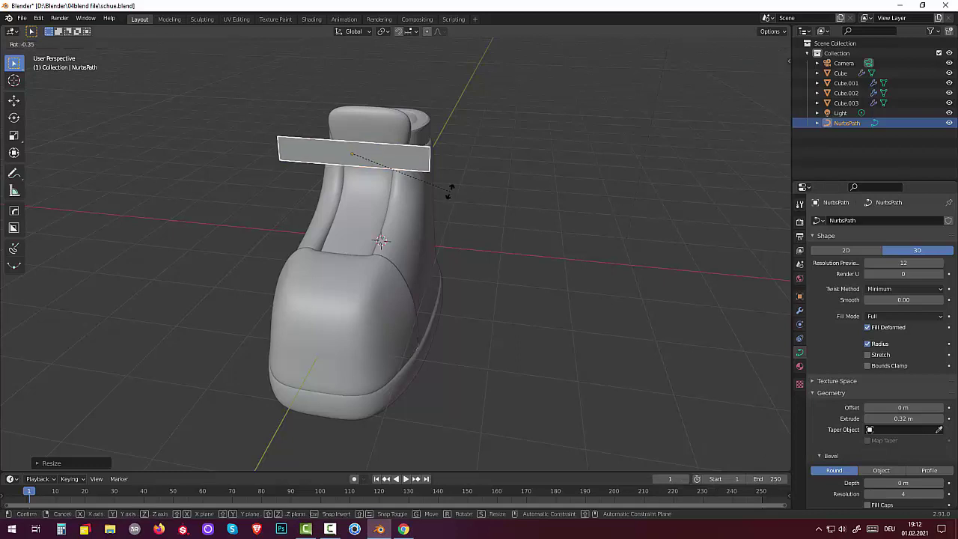
{"action": "type", "text": "x9"}
{"action": "type", "text": "0"}
{"action": "key", "text": "x"}
{"action": "key", "text": "x"}
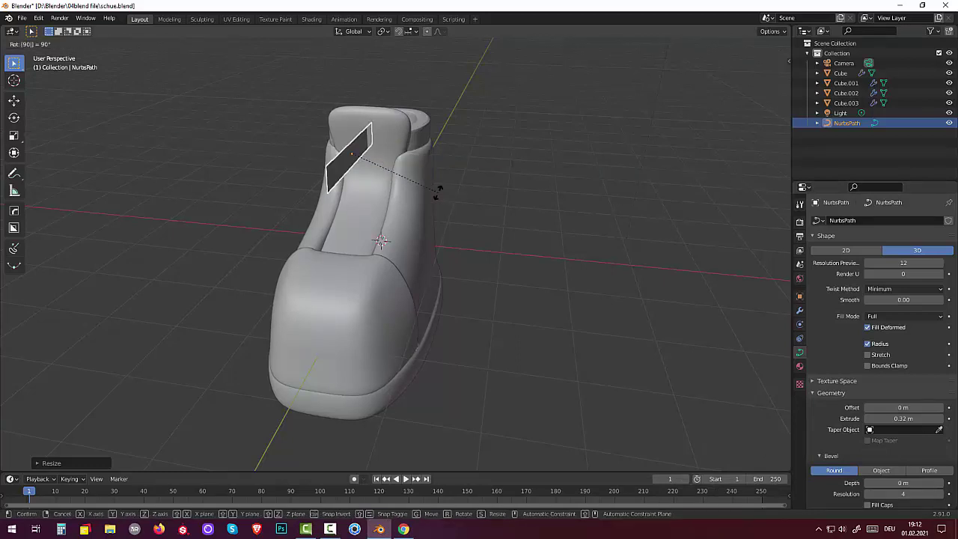
{"action": "key", "text": "Return"}
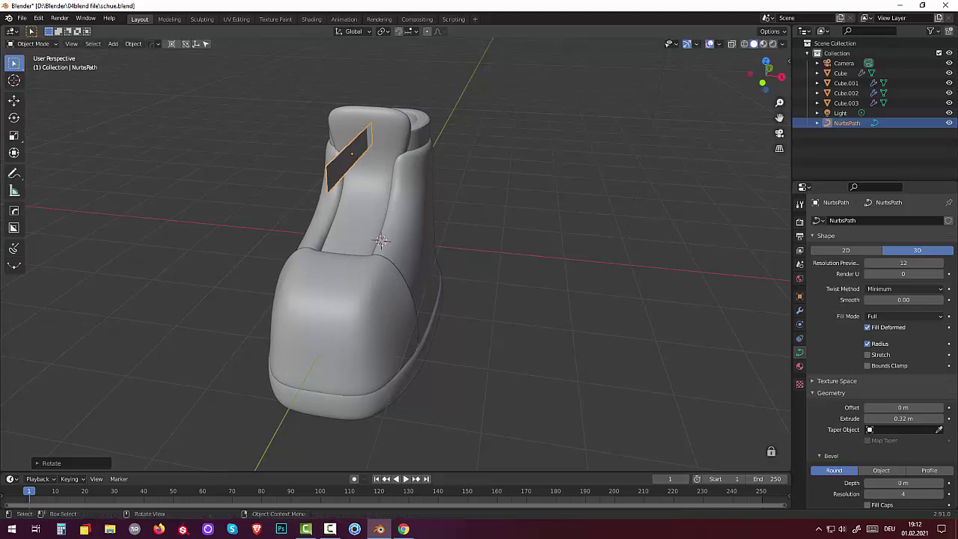
{"action": "left_click", "coordinate": [296, 185]}
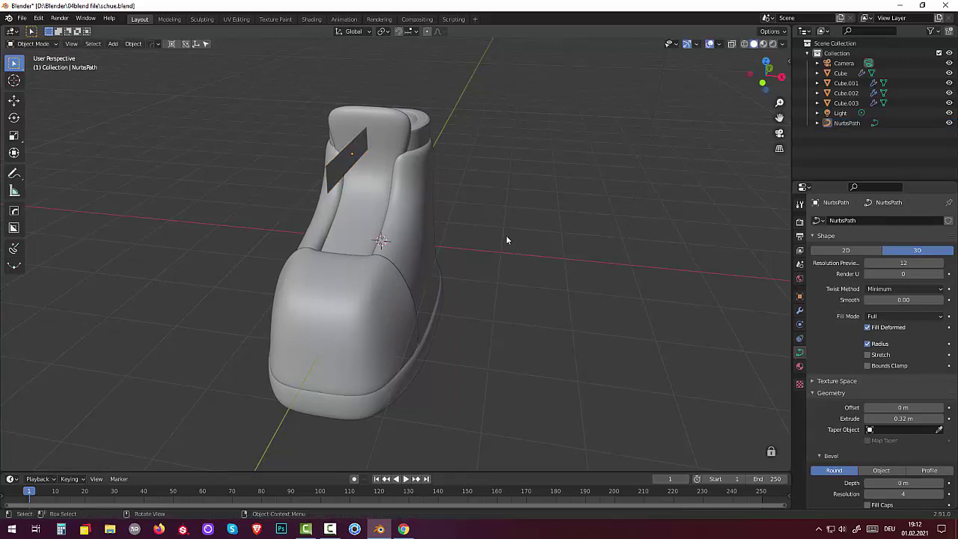
{"action": "key", "text": "ctrl+z"}
{"action": "key", "text": "ctrl+z"}
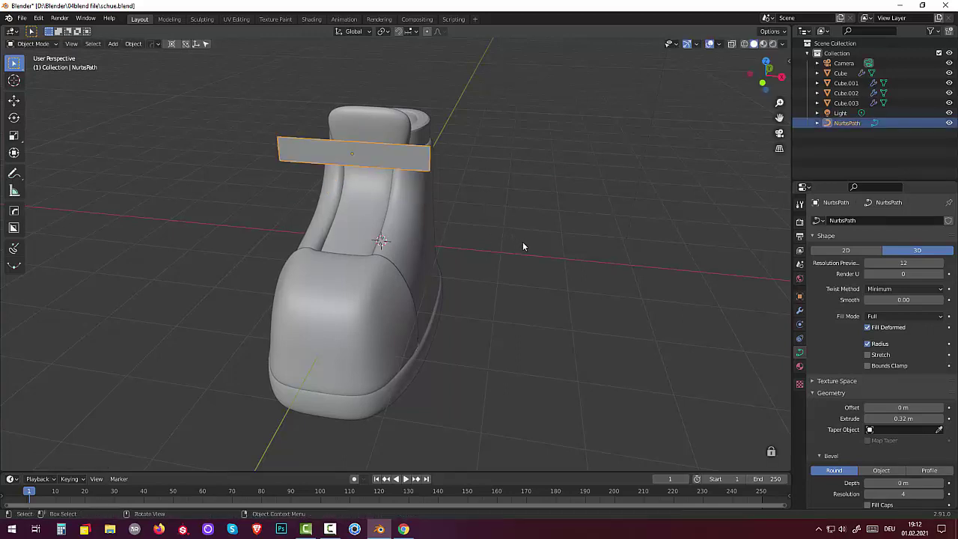
{"action": "key", "text": "r"}
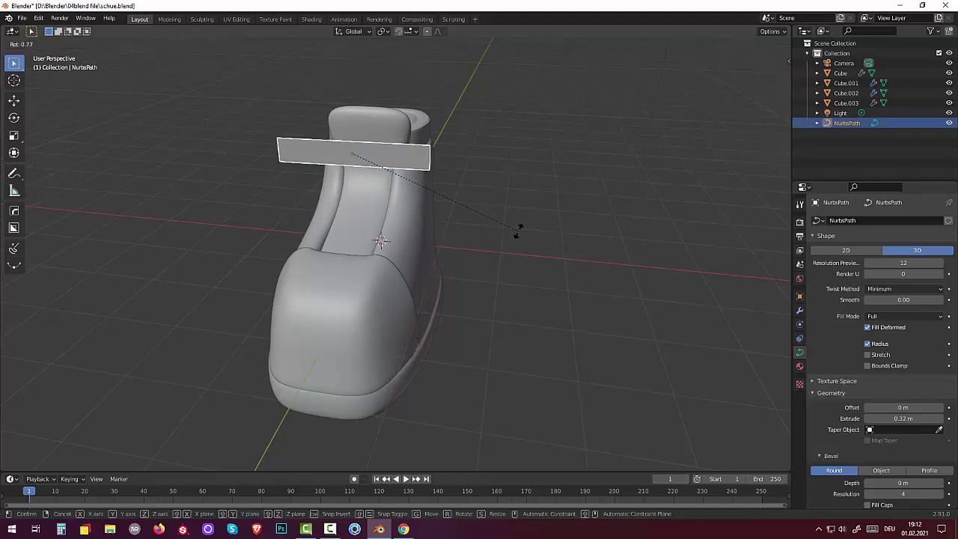
{"action": "type", "text": "x"}
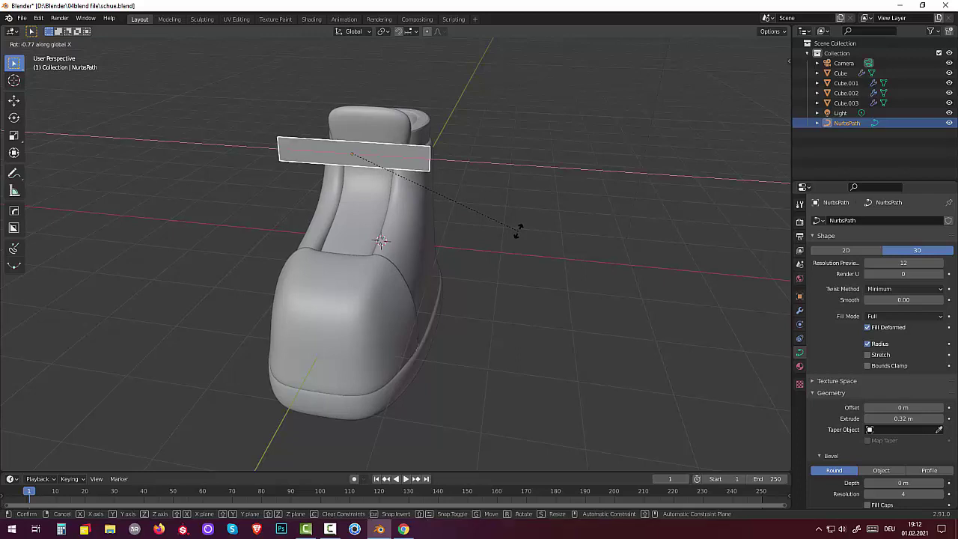
{"action": "type", "text": "90"}
{"action": "key", "text": "Return"}
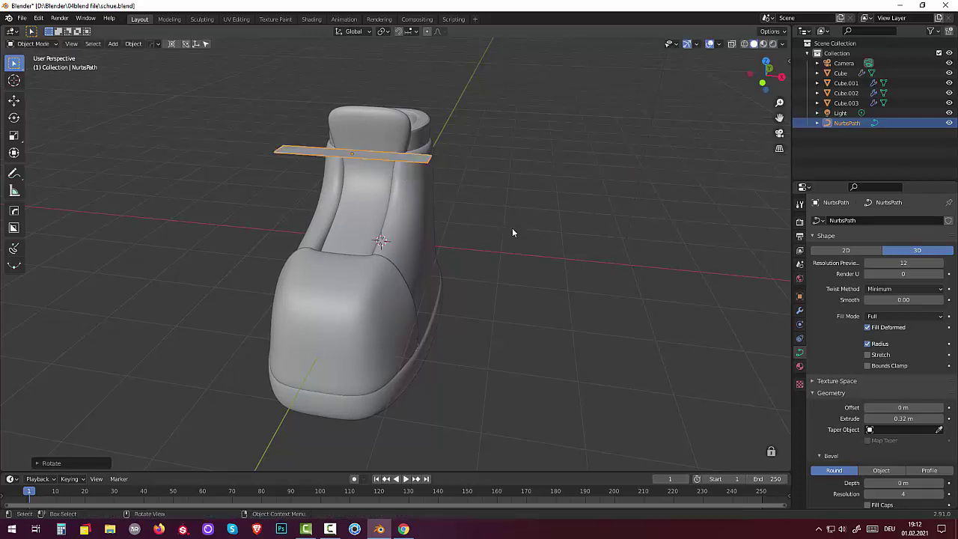
{"action": "mouse_move", "coordinate": [512, 227]}
{"action": "middle_mouse_down"}
{"action": "mouse_move", "coordinate": [524, 249]}
{"action": "mouse_move", "coordinate": [506, 260]}
{"action": "middle_mouse_up"}
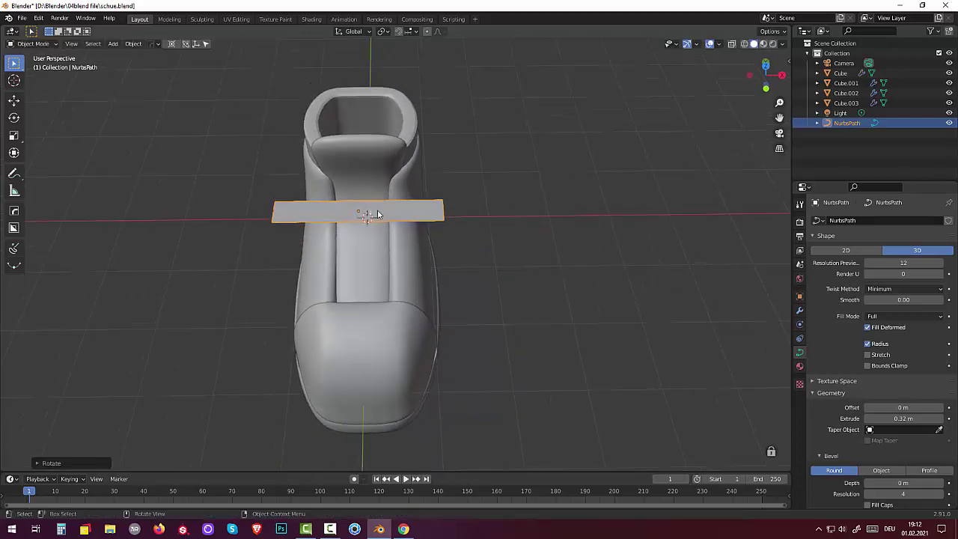
Set the strap path's Resolution Preview U to 2.
{"action": "left_click", "coordinate": [910, 263]}
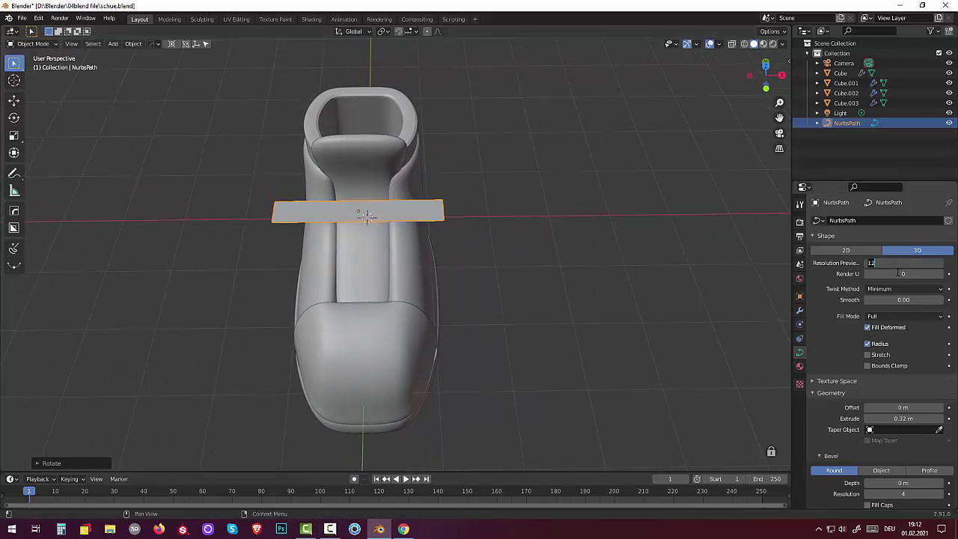
{"action": "type", "text": "2"}
{"action": "key", "text": "Return"}
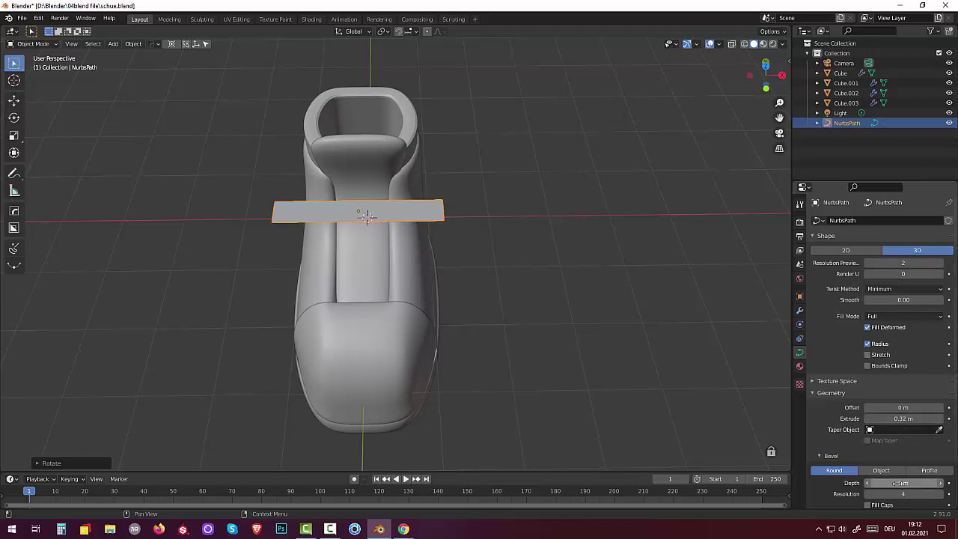
Give the strap a 0.18 m bevel depth, keeping Twist Method at Minimum.
{"action": "left_click_drag", "start_coordinate": [904, 483], "coordinate": [932, 483]}
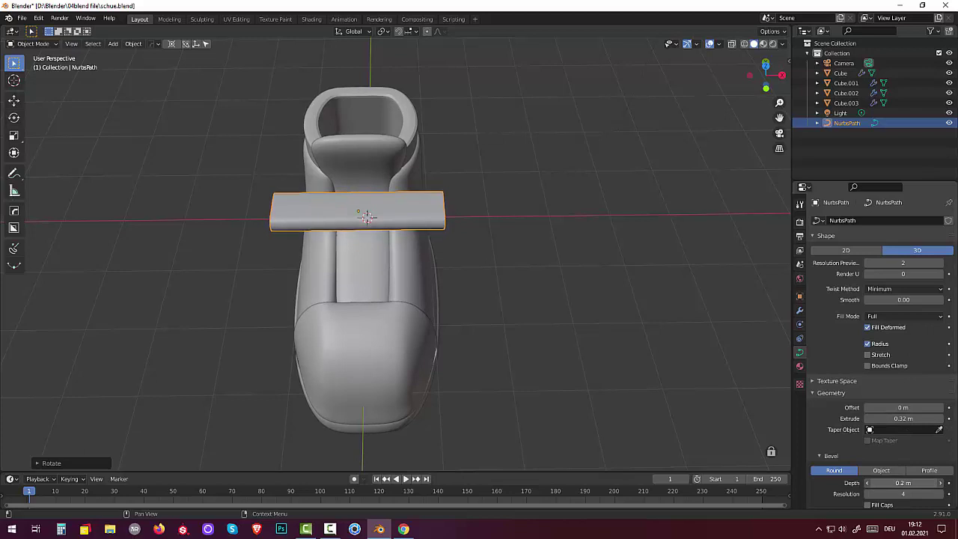
{"action": "mouse_move", "coordinate": [524, 300]}
{"action": "middle_mouse_down"}
{"action": "mouse_move", "coordinate": [563, 310]}
{"action": "mouse_move", "coordinate": [606, 284]}
{"action": "mouse_move", "coordinate": [589, 296]}
{"action": "mouse_move", "coordinate": [597, 320]}
{"action": "middle_mouse_up"}
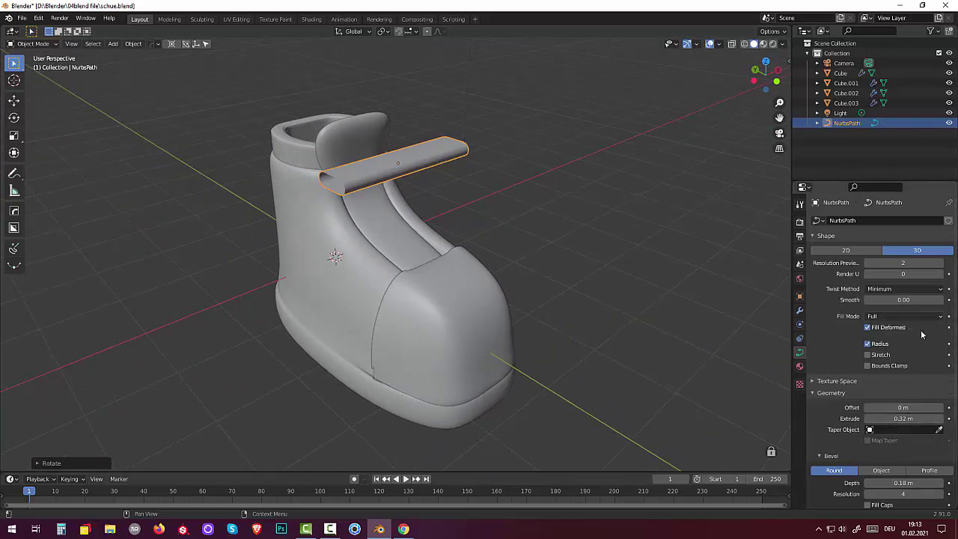
{"action": "left_click", "coordinate": [942, 292]}
{"action": "left_click", "coordinate": [941, 290]}
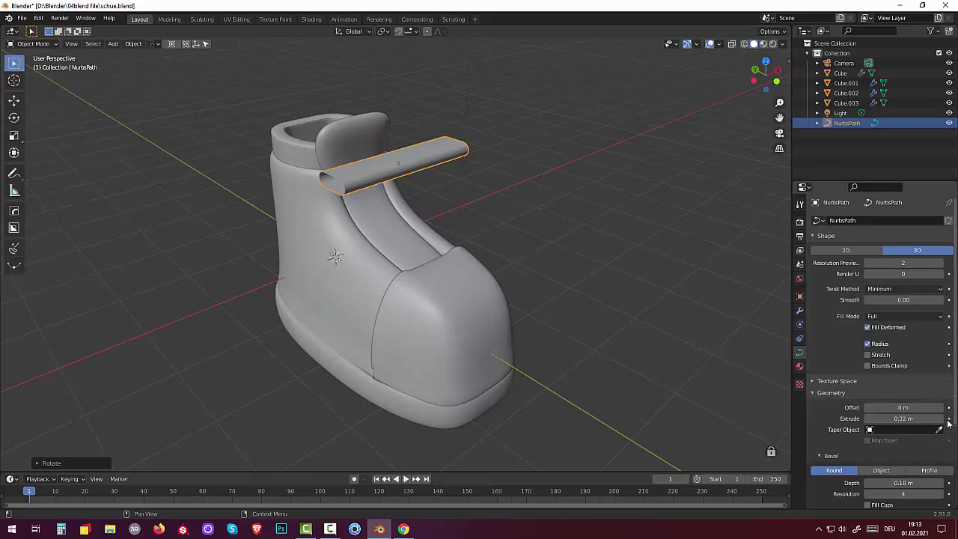
{"action": "scroll", "coordinate": [949, 424], "scroll_direction": "down", "scroll_amount": 1}
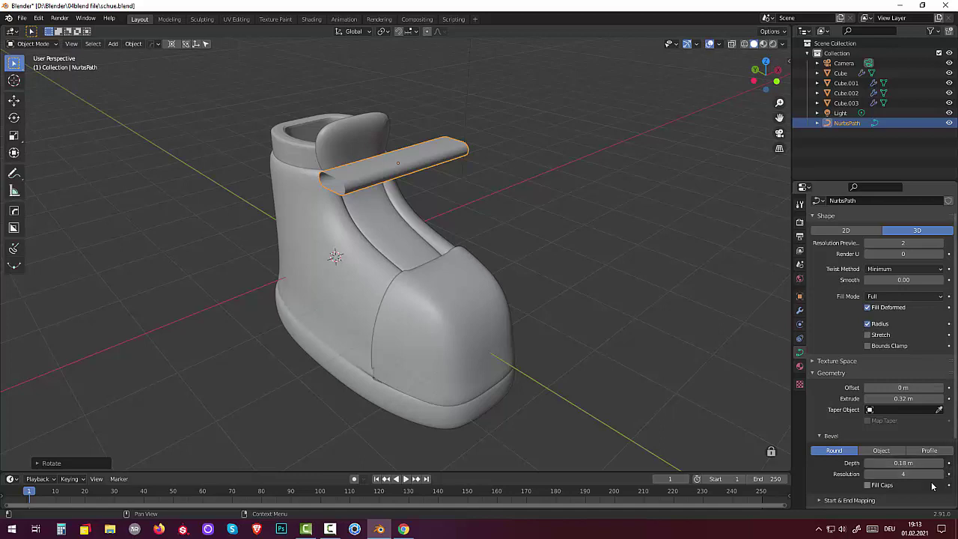
{"action": "scroll", "coordinate": [872, 487], "scroll_direction": "down", "scroll_amount": 2}
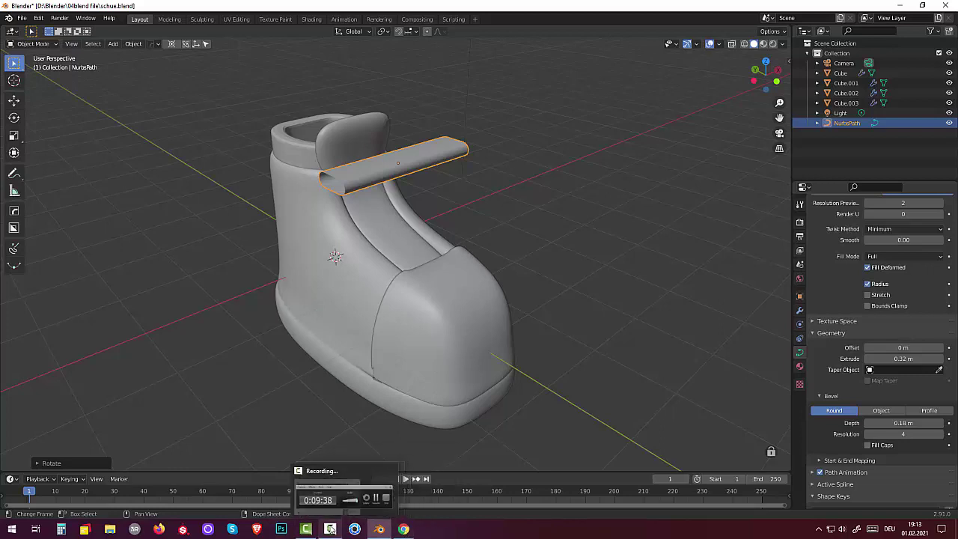
Switch the strap's bevel Fill Mode to Half for a thin half-rounded band.
{"action": "left_click", "coordinate": [330, 530]}
{"action": "left_click", "coordinate": [910, 486]}
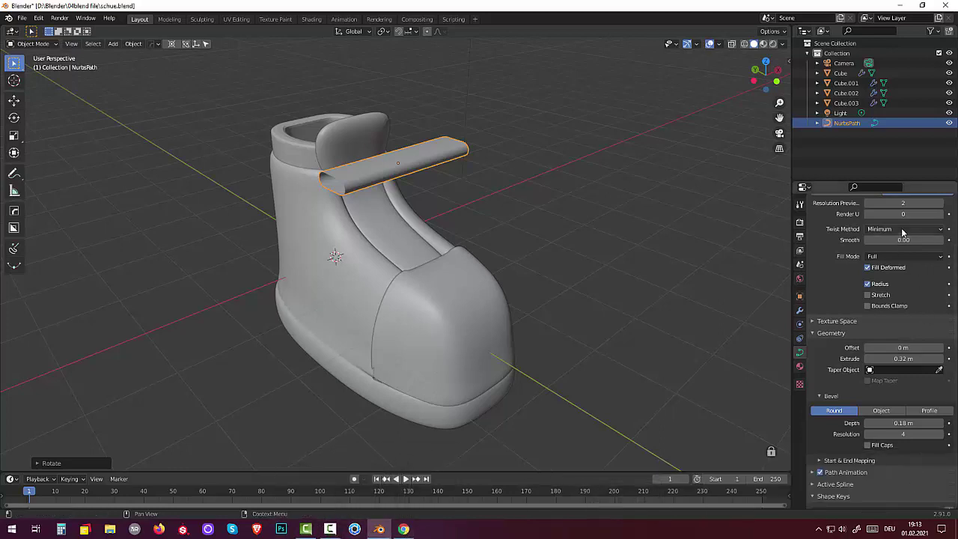
{"action": "left_click", "coordinate": [943, 258]}
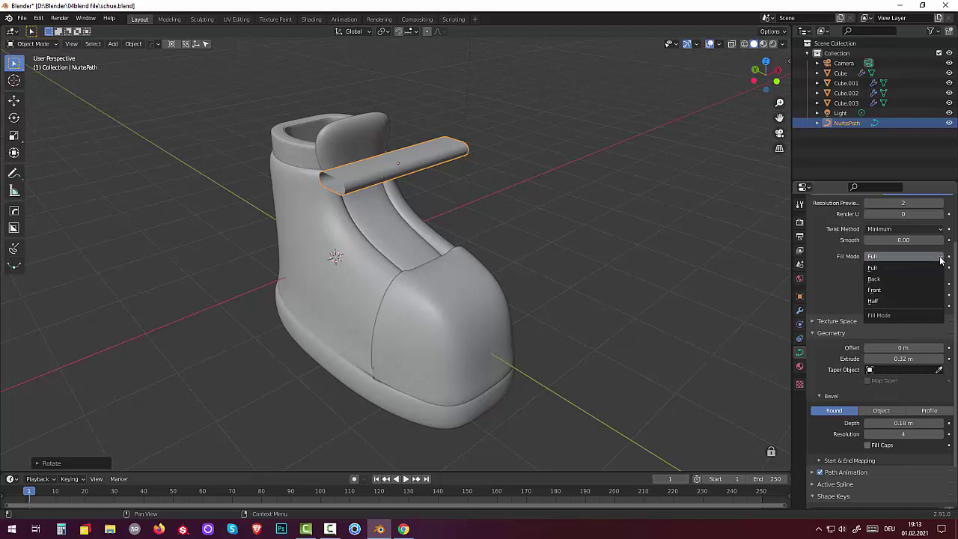
{"action": "left_click", "coordinate": [886, 302]}
{"action": "middle_click_drag", "start_coordinate": [682, 278], "coordinate": [610, 269]}
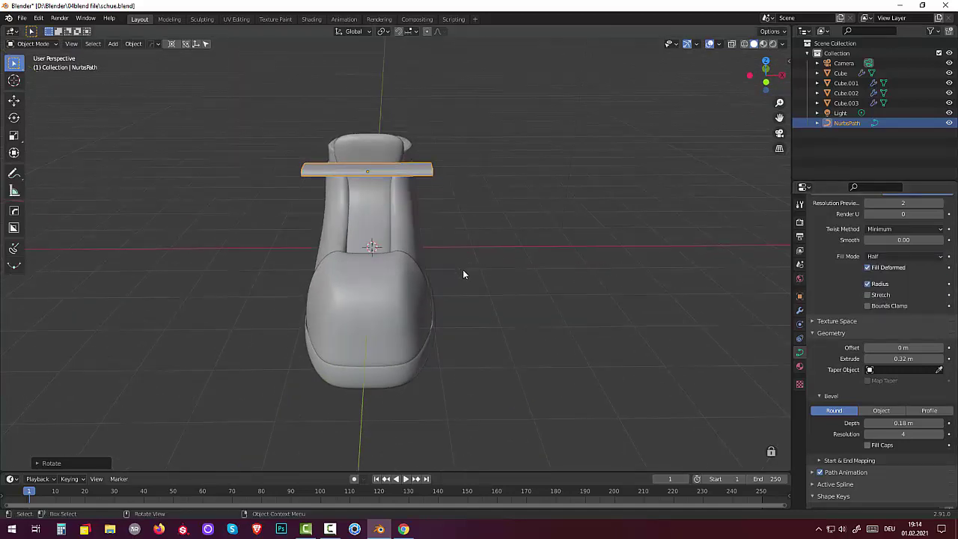
{"action": "left_click", "coordinate": [33, 44]}
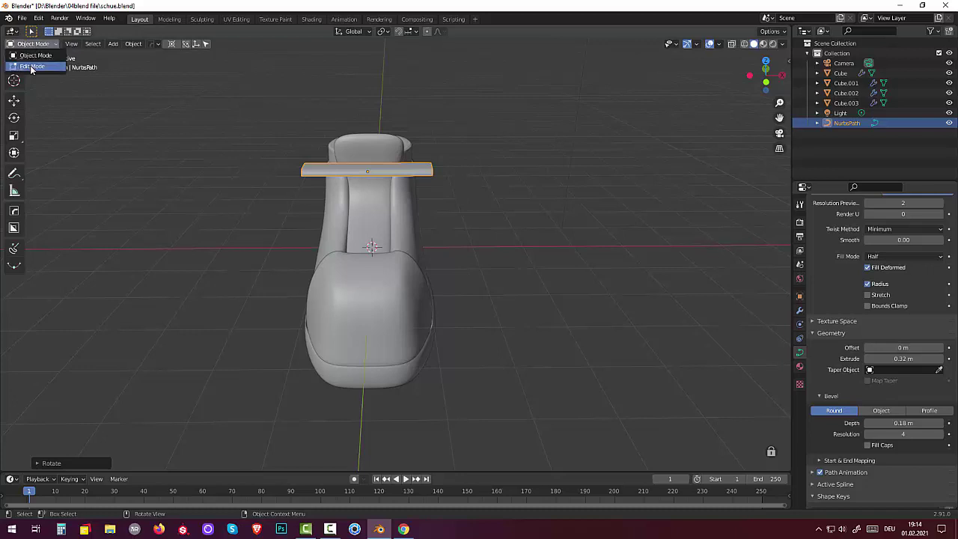
In Edit Mode, enable Proportional Editing and lift the strap's middle point into an arch.
{"action": "left_click", "coordinate": [32, 67]}
{"action": "middle_click_drag", "start_coordinate": [289, 164], "coordinate": [354, 151]}
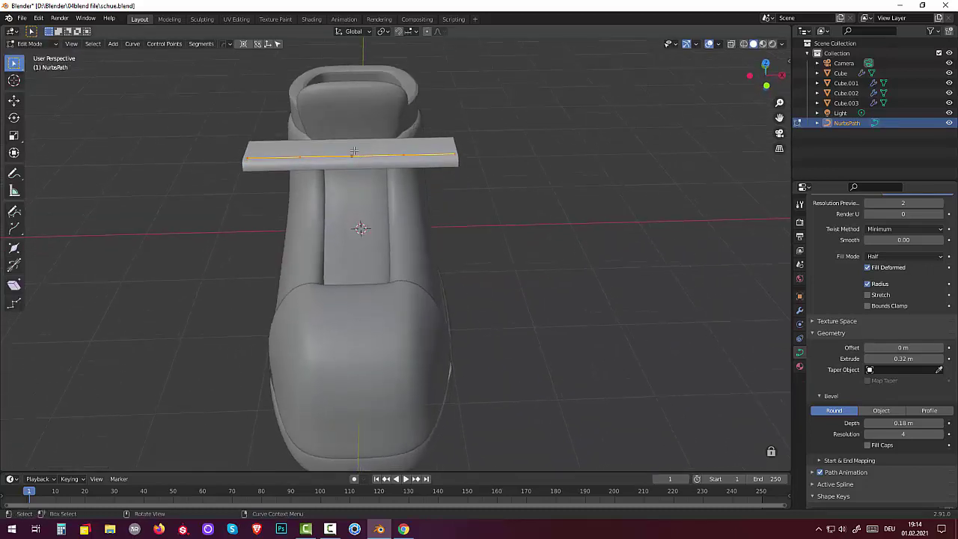
{"action": "left_click", "coordinate": [404, 175]}
{"action": "middle_click_drag", "start_coordinate": [349, 157], "coordinate": [352, 143]}
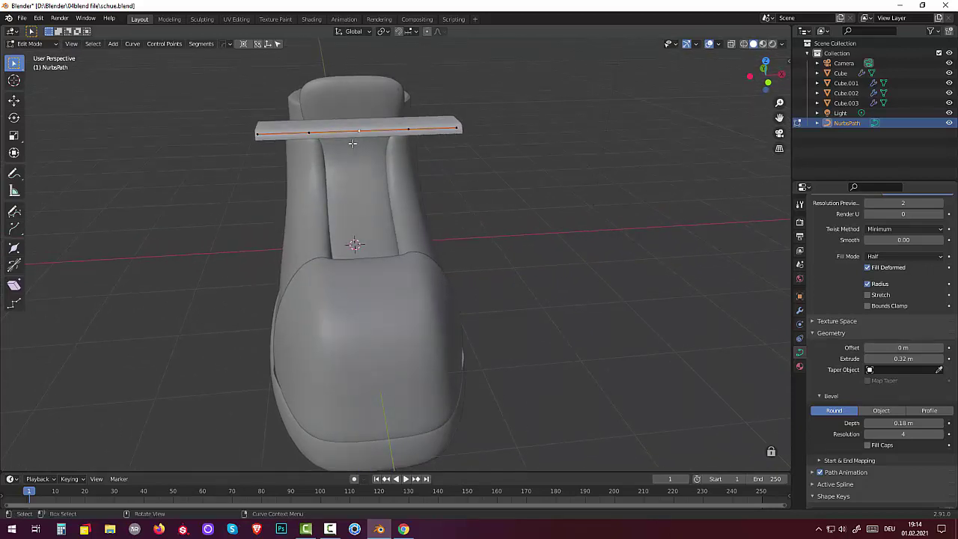
{"action": "scroll", "coordinate": [361, 172], "scroll_direction": "down", "scroll_amount": 2}
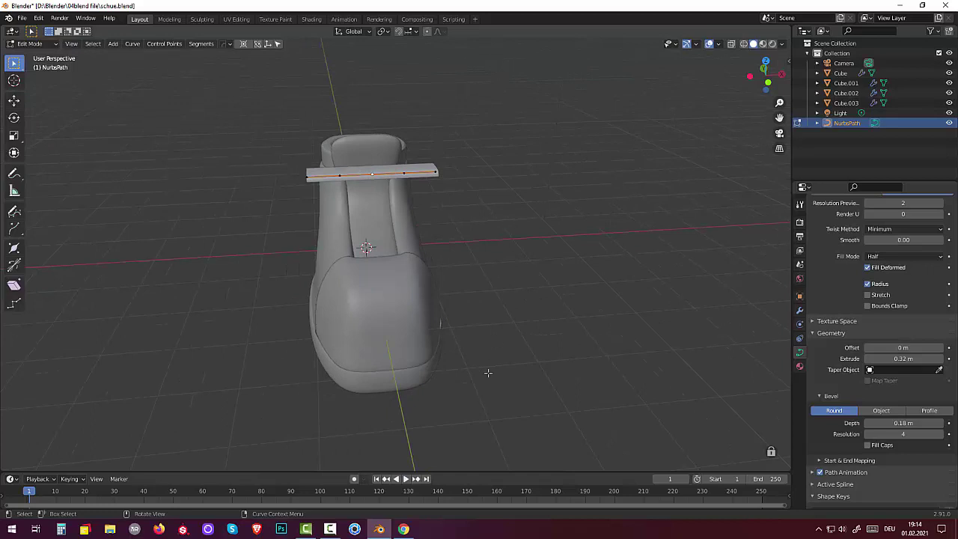
{"action": "left_click", "coordinate": [427, 32]}
{"action": "key", "text": "g"}
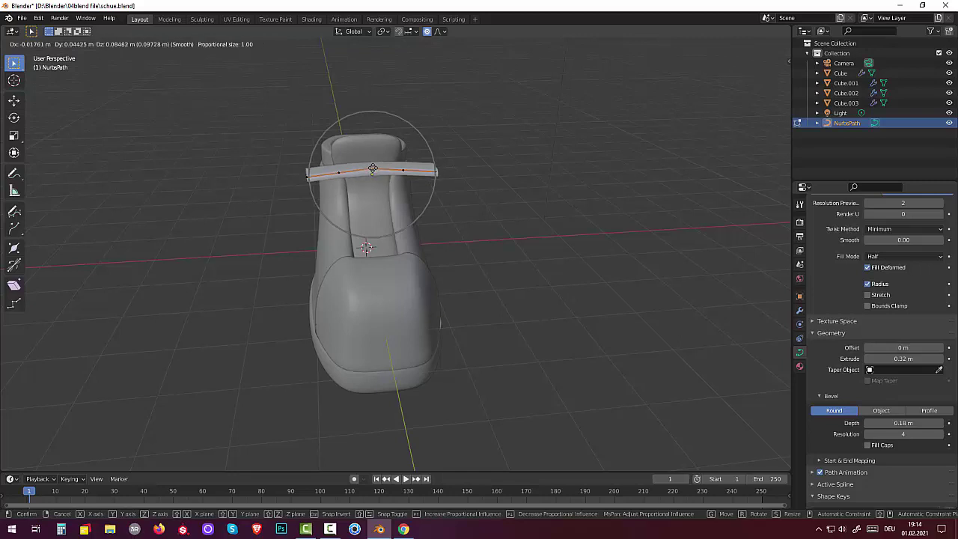
{"action": "scroll", "coordinate": [373, 168], "scroll_direction": "up", "scroll_amount": 3}
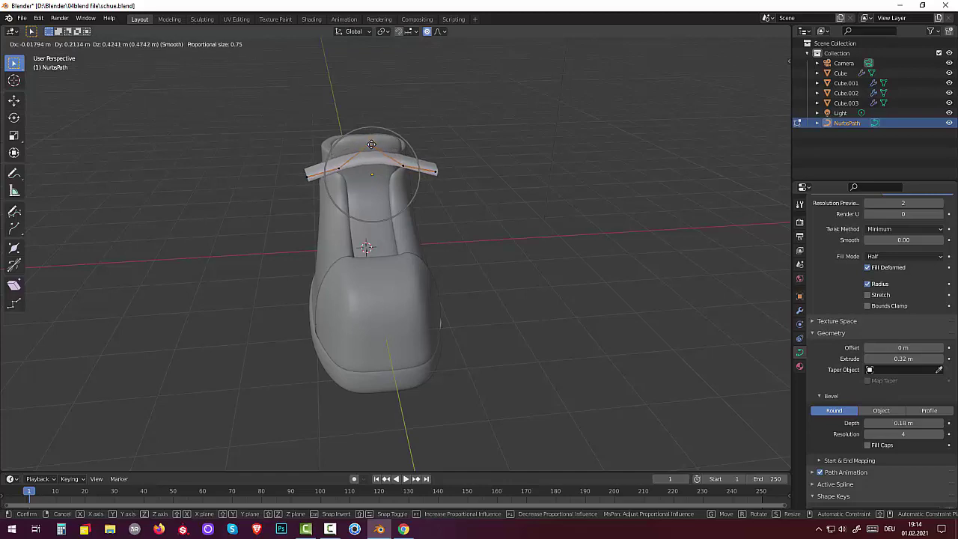
{"action": "left_click", "coordinate": [372, 144]}
{"action": "mouse_move", "coordinate": [371, 143]}
{"action": "middle_mouse_down"}
{"action": "mouse_move", "coordinate": [426, 206]}
{"action": "mouse_move", "coordinate": [384, 201]}
{"action": "middle_mouse_up"}
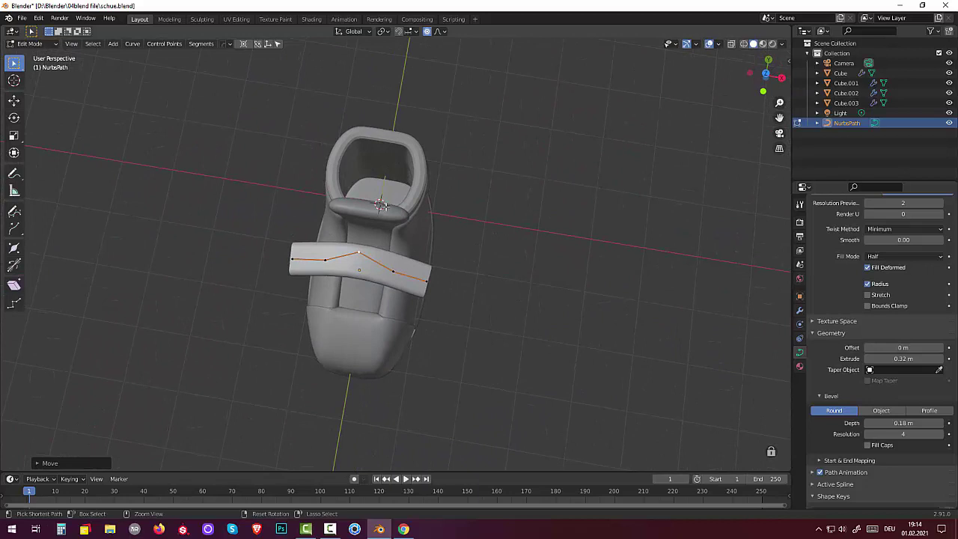
Undo the bend and re-raise the middle point with falloff so the strap arches over the tongue.
{"action": "key", "text": "ctrl+z"}
{"action": "mouse_move", "coordinate": [482, 247]}
{"action": "middle_mouse_down"}
{"action": "mouse_move", "coordinate": [494, 159]}
{"action": "mouse_move", "coordinate": [486, 163]}
{"action": "middle_mouse_up"}
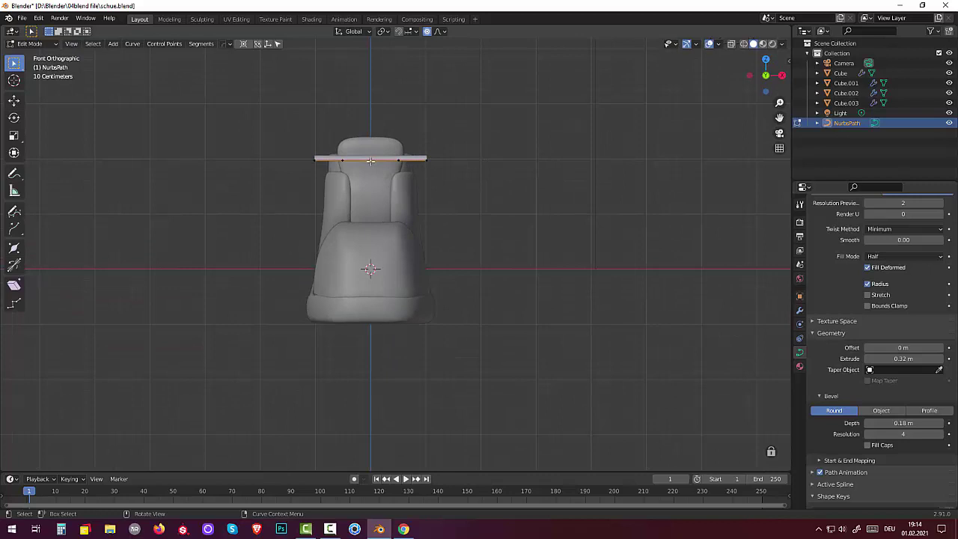
{"action": "key", "text": "g"}
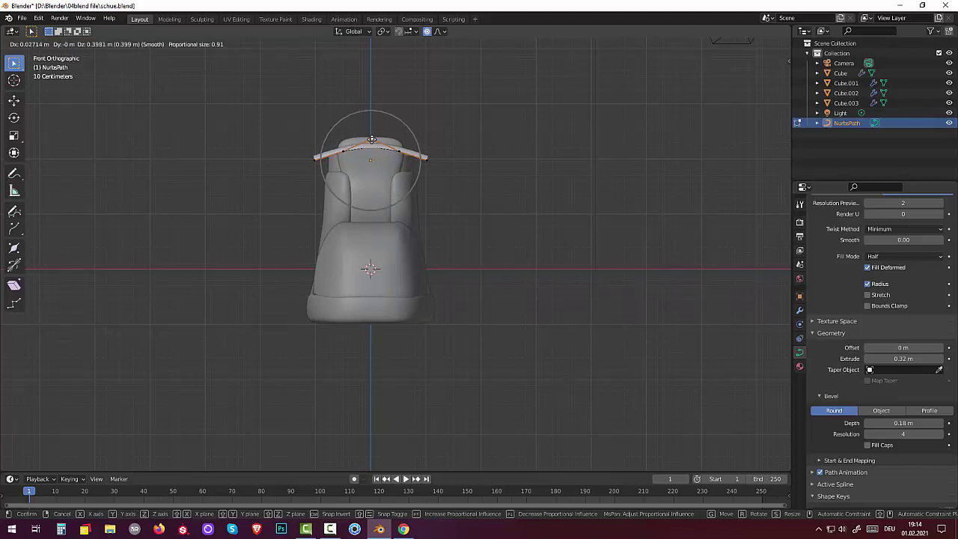
{"action": "left_click", "coordinate": [372, 139]}
{"action": "mouse_move", "coordinate": [459, 164]}
{"action": "middle_mouse_down"}
{"action": "mouse_move", "coordinate": [455, 257]}
{"action": "mouse_move", "coordinate": [460, 219]}
{"action": "middle_mouse_up"}
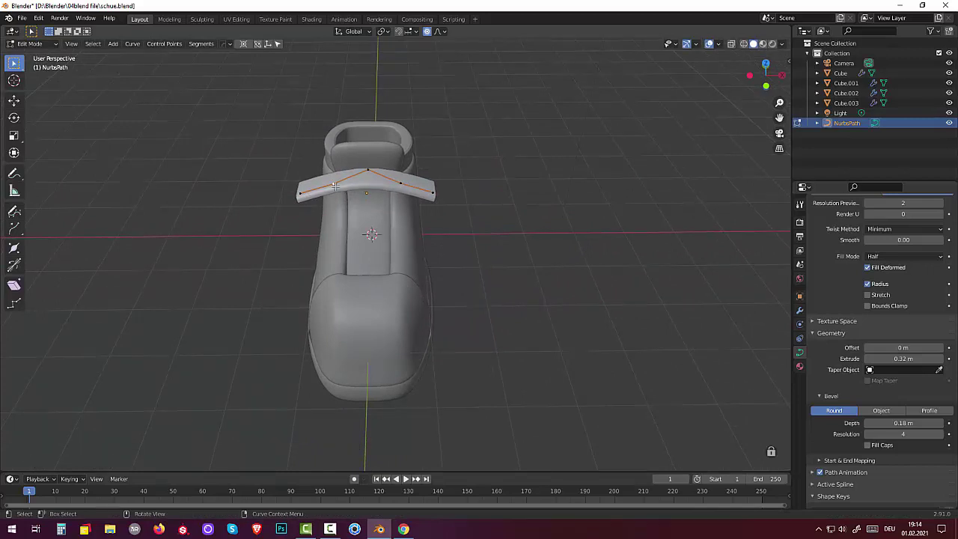
{"action": "middle_click_drag", "start_coordinate": [496, 184], "coordinate": [495, 145]}
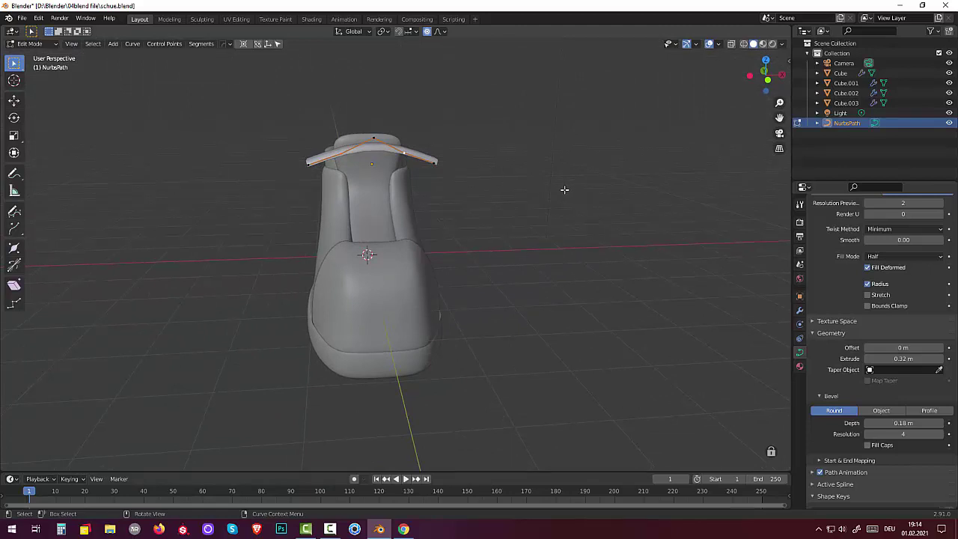
Turn off proportional editing and lift the selected point slightly along Z.
{"action": "key", "text": "o"}
{"action": "key", "text": "g"}
{"action": "key", "text": "z"}
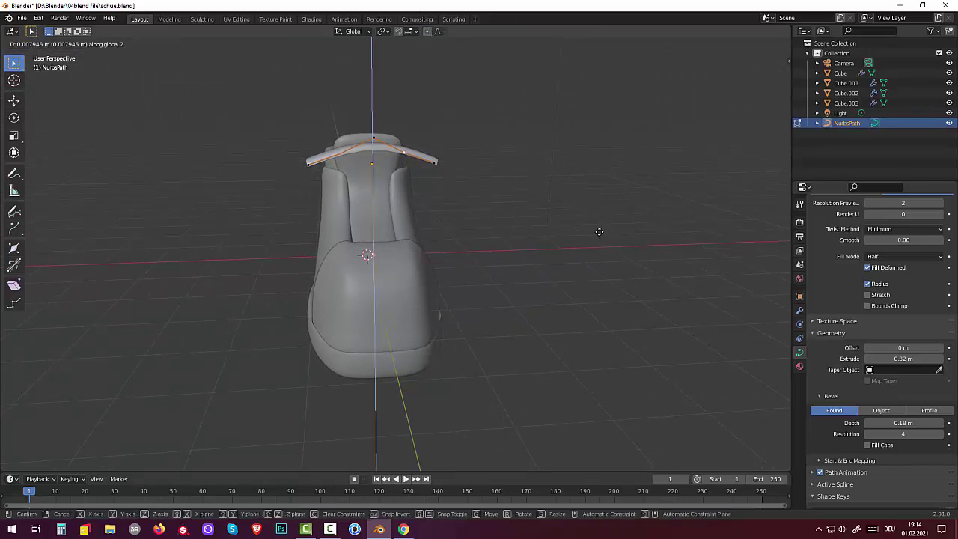
{"action": "left_click", "coordinate": [598, 228]}
{"action": "mouse_move", "coordinate": [597, 229]}
{"action": "middle_mouse_down"}
{"action": "mouse_move", "coordinate": [579, 277]}
{"action": "mouse_move", "coordinate": [465, 276]}
{"action": "mouse_move", "coordinate": [405, 229]}
{"action": "middle_mouse_up"}
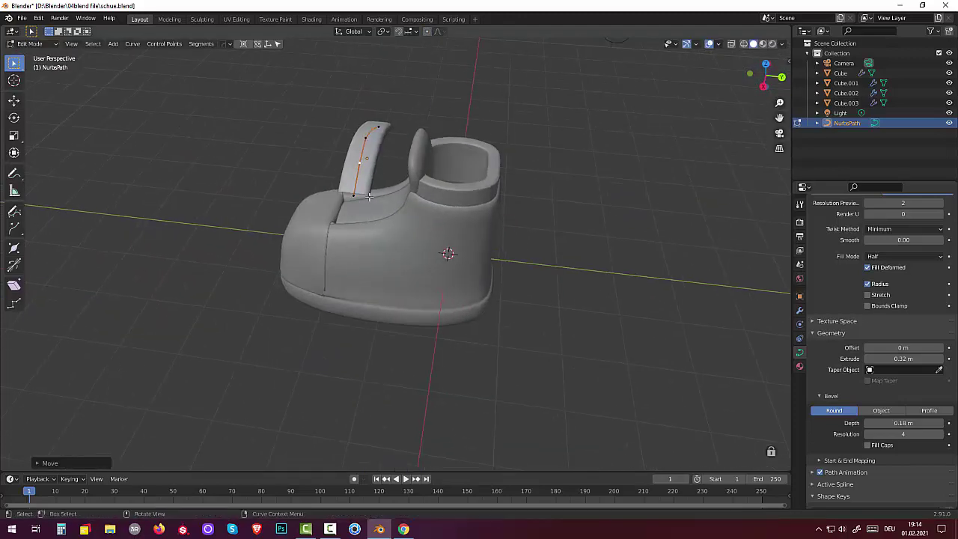
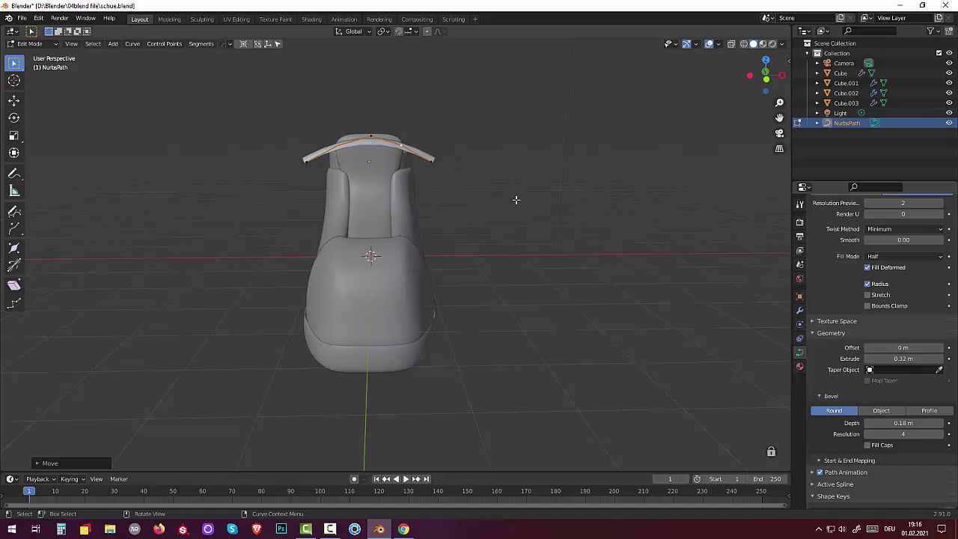
In front view, extend the strap's right end with two new points curling downward and inward.
{"action": "key", "text": "KP_1"}
{"action": "scroll", "coordinate": [414, 166], "scroll_direction": "up", "scroll_amount": 3}
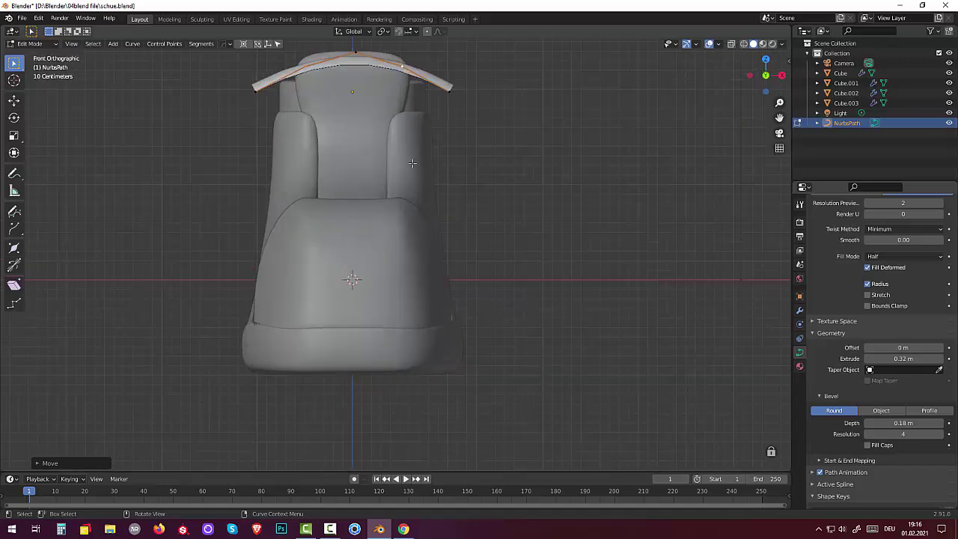
{"action": "left_click", "coordinate": [447, 95]}
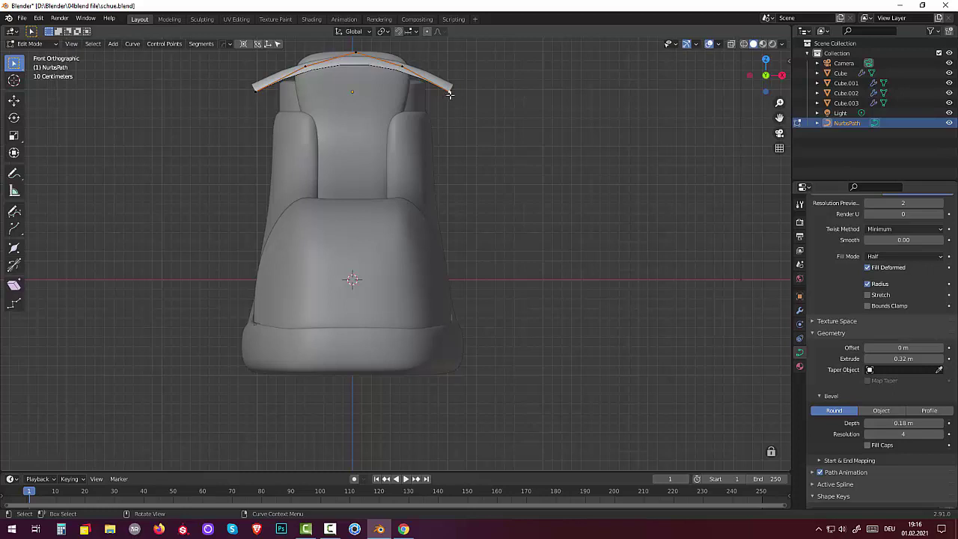
{"action": "key", "text": "g"}
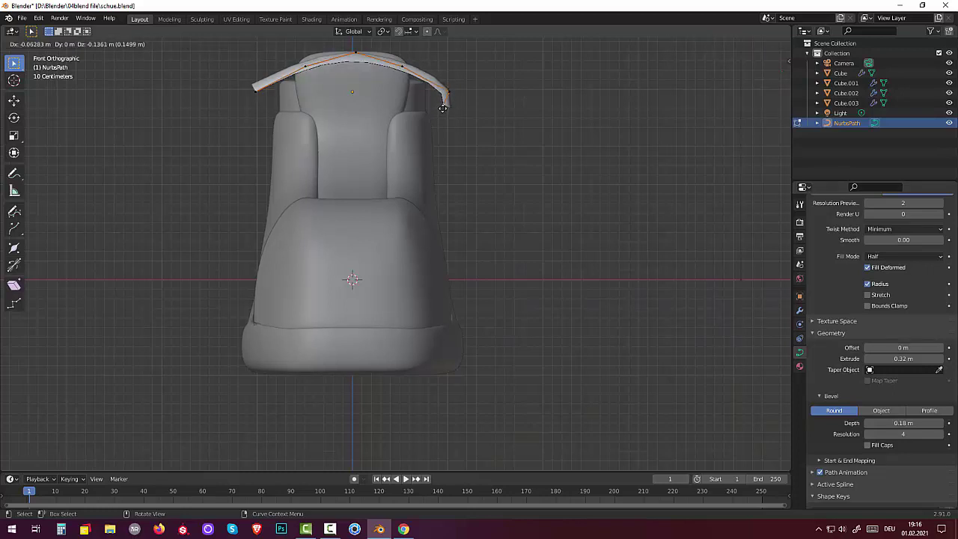
{"action": "left_click", "coordinate": [441, 108]}
{"action": "key", "text": "e"}
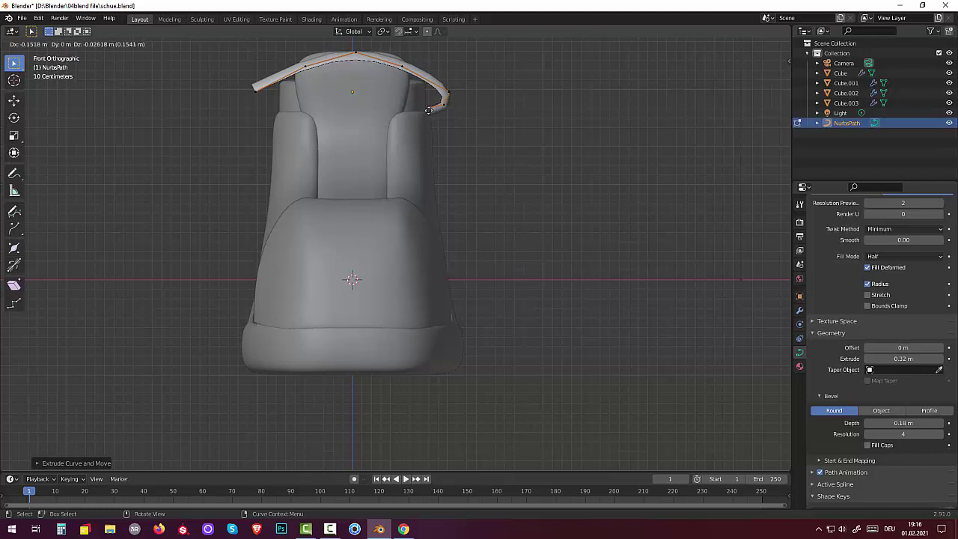
{"action": "left_click", "coordinate": [433, 109]}
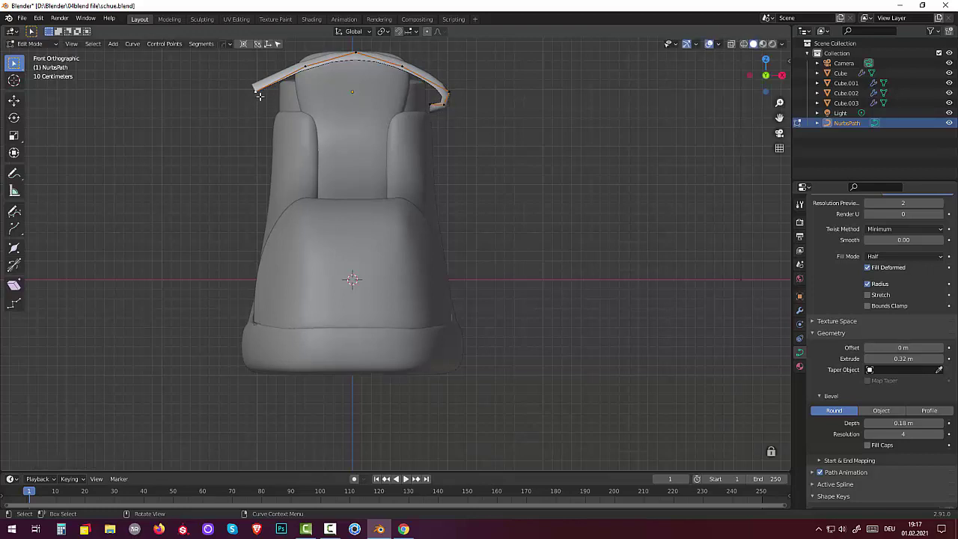
Extrude the strap's left end two points downward so it curls inward to match.
{"action": "left_click", "coordinate": [260, 96]}
{"action": "key", "text": "e"}
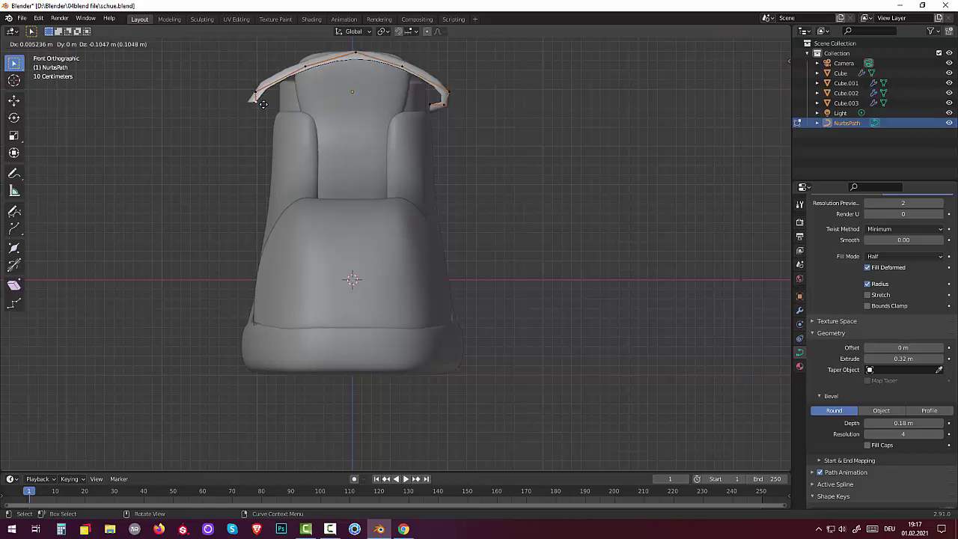
{"action": "left_click", "coordinate": [263, 103]}
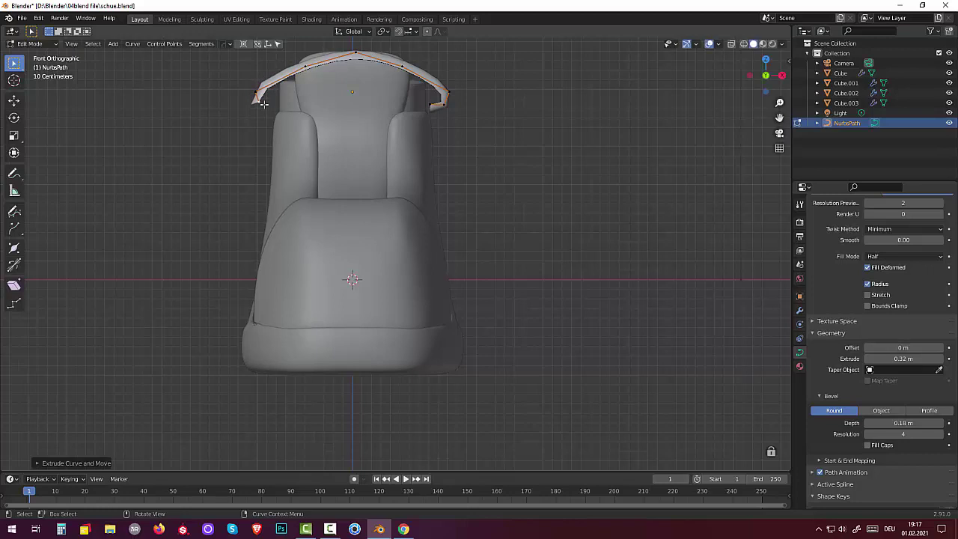
{"action": "key", "text": "e"}
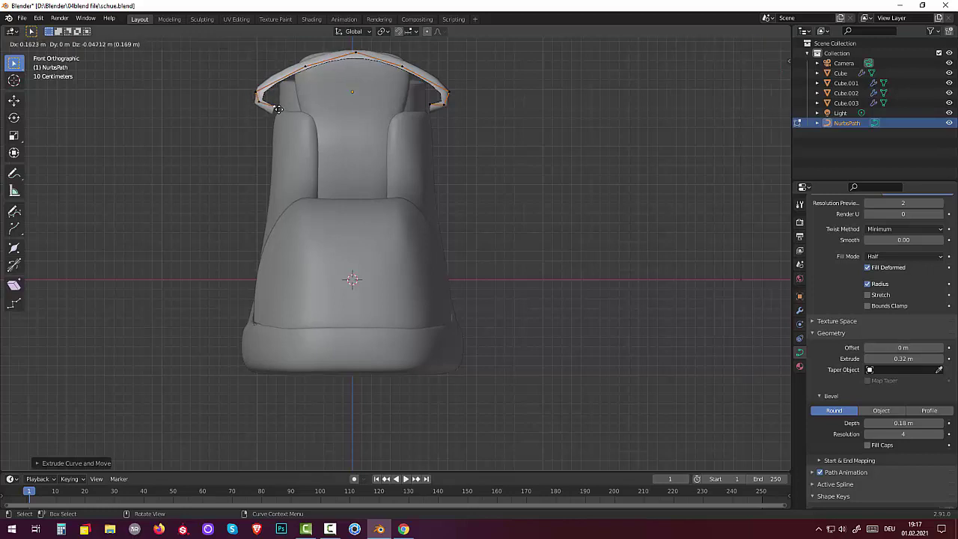
{"action": "left_click", "coordinate": [277, 108]}
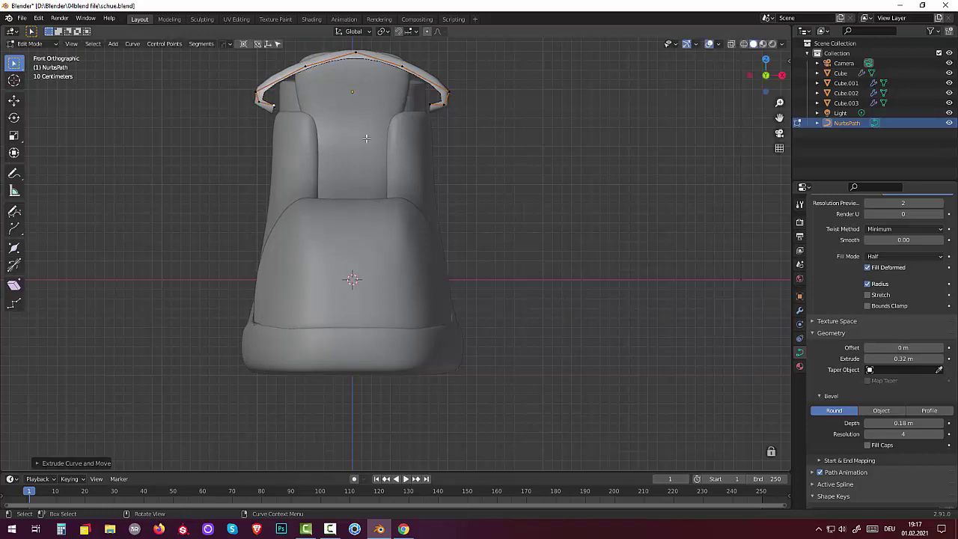
{"action": "mouse_move", "coordinate": [541, 160]}
{"action": "middle_mouse_down"}
{"action": "mouse_move", "coordinate": [442, 214]}
{"action": "mouse_move", "coordinate": [475, 229]}
{"action": "middle_mouse_up"}
Narrow the strap by reducing its Geometry Extrude to 0.18 m.
{"action": "scroll", "coordinate": [414, 200], "scroll_direction": "down", "scroll_amount": 3}
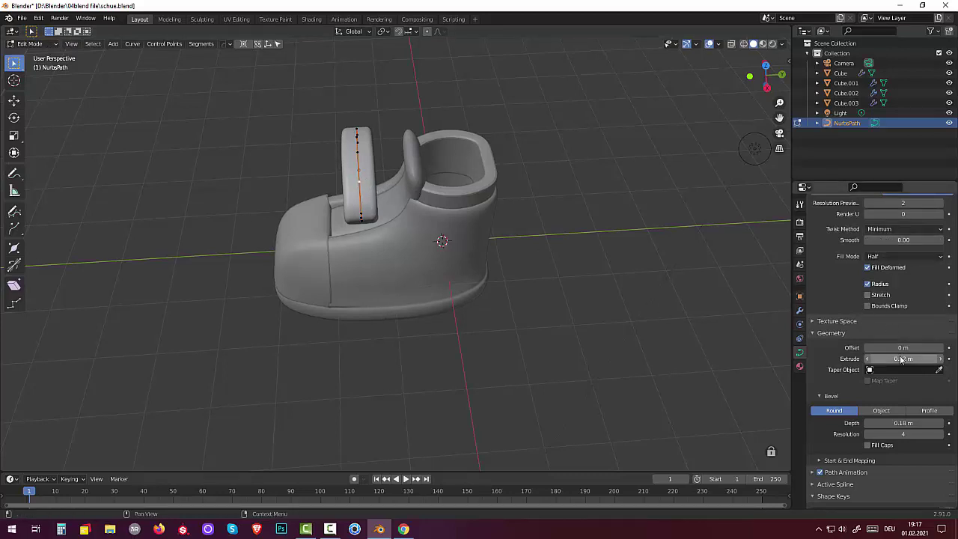
{"action": "mouse_move", "coordinate": [905, 358]}
{"action": "left_mouse_down"}
{"action": "mouse_move", "coordinate": [887, 358]}
{"action": "mouse_move", "coordinate": [904, 359]}
{"action": "left_mouse_up"}
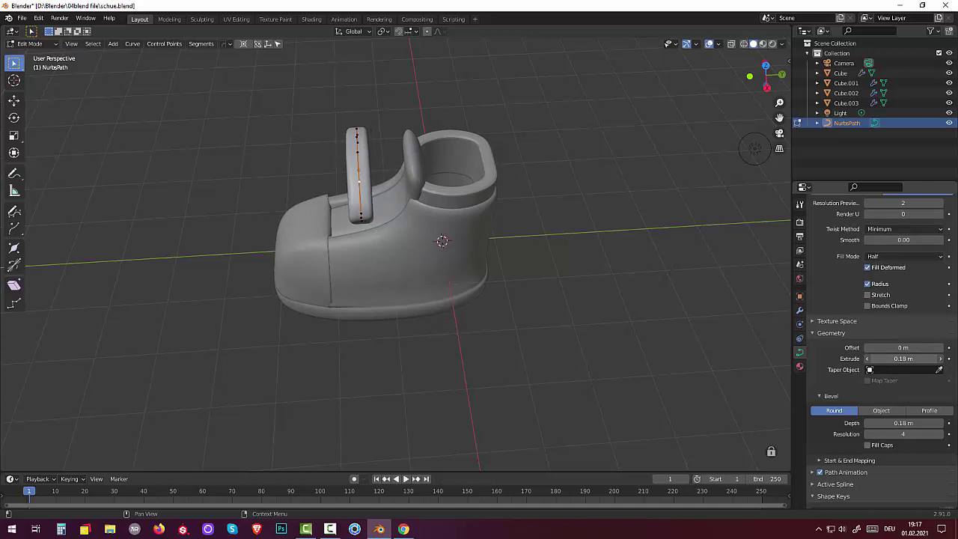
{"action": "middle_click_drag", "start_coordinate": [556, 331], "coordinate": [487, 214]}
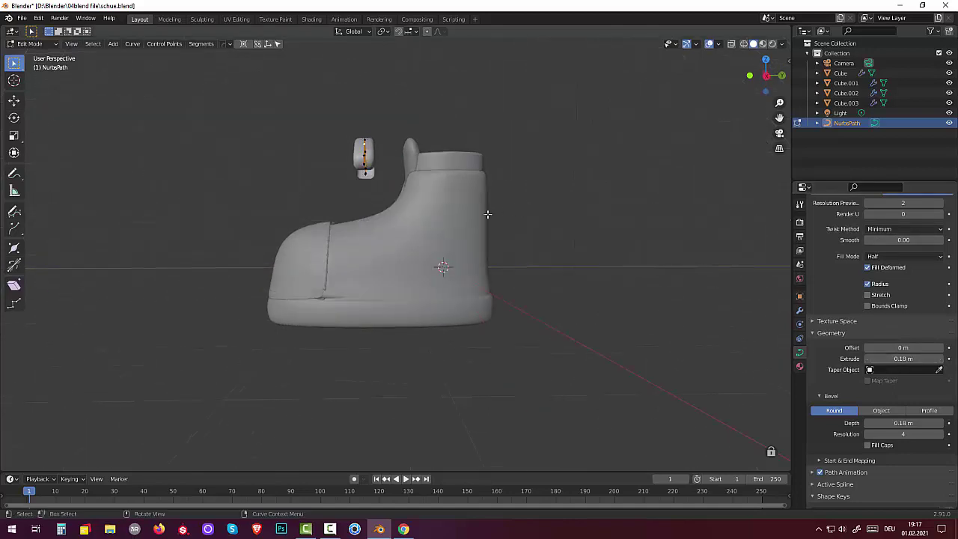
Lower the strap's curve points along Z and return to Object Mode.
{"action": "key", "text": "g"}
{"action": "key", "text": "z"}
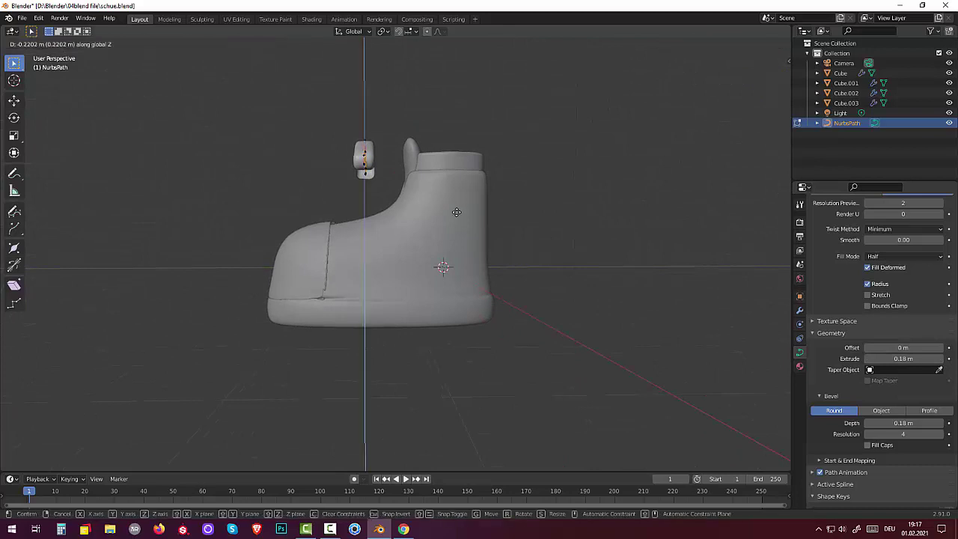
{"action": "left_click", "coordinate": [458, 206]}
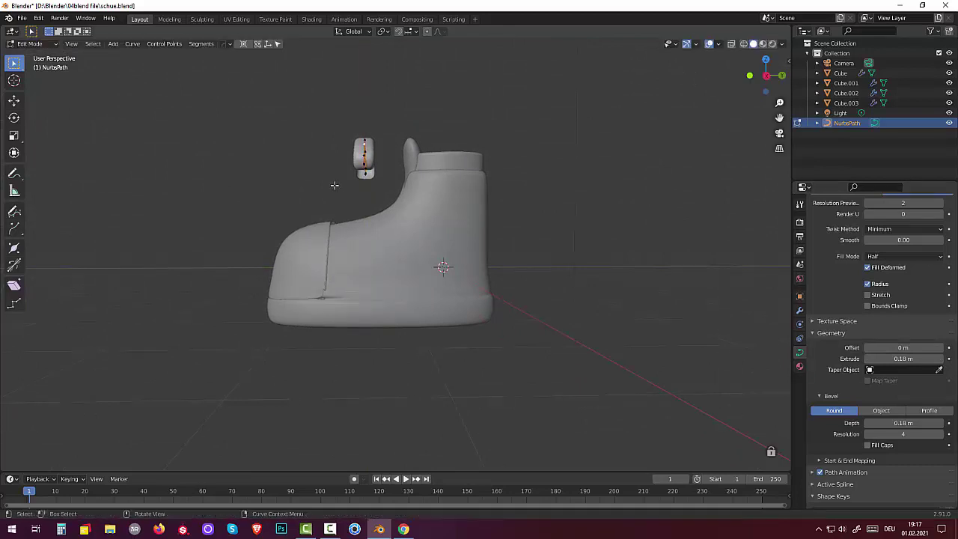
{"action": "key", "text": "Tab"}
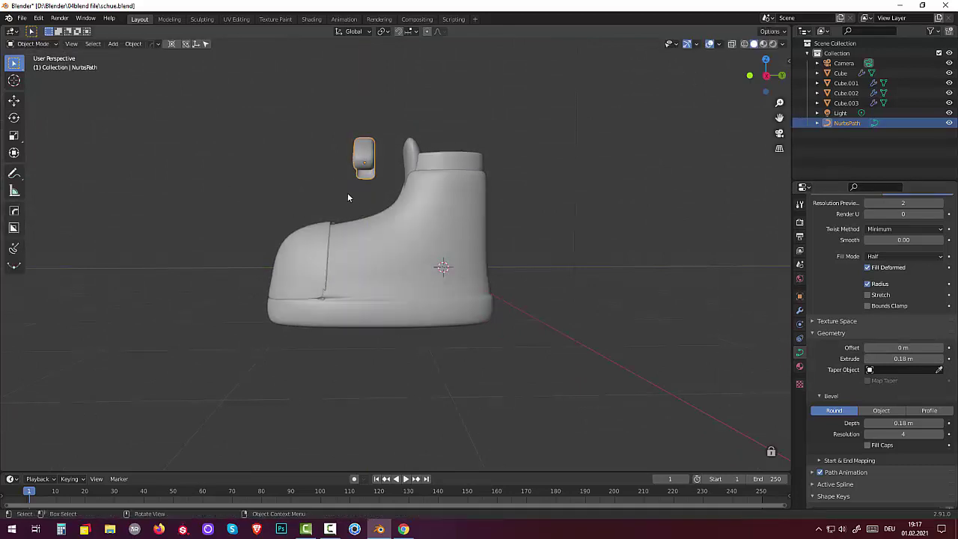
Drop the strap about 1.17 m along Z onto the boot's instep.
{"action": "key", "text": "g"}
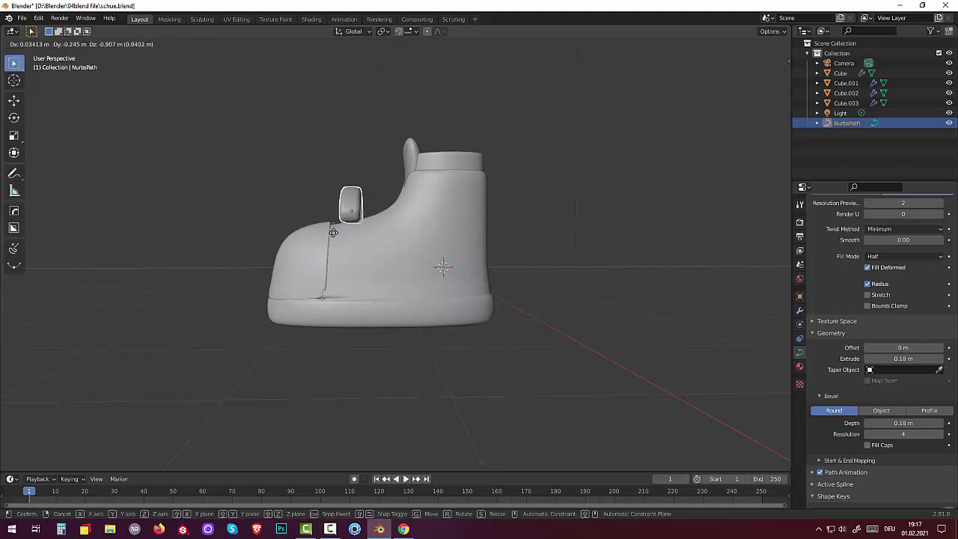
{"action": "key", "text": "z"}
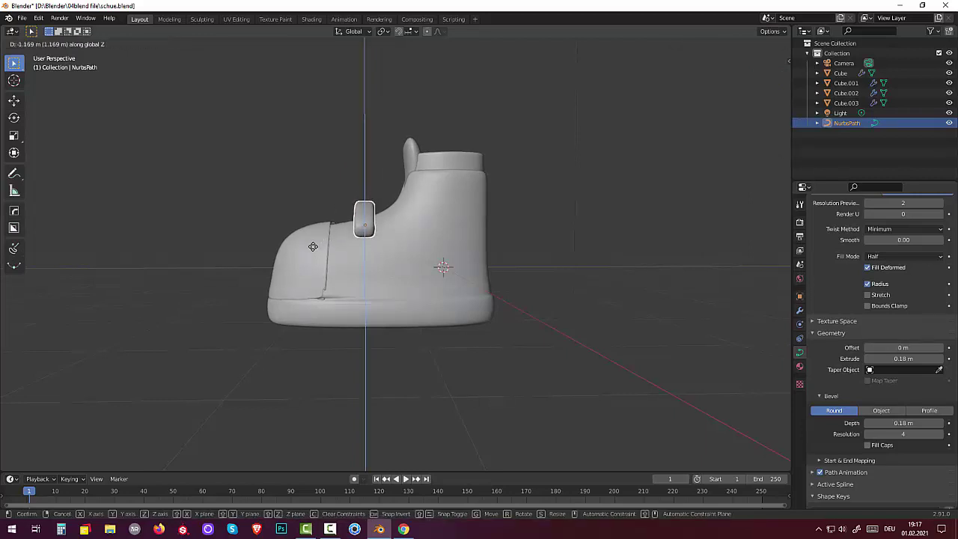
{"action": "left_click", "coordinate": [312, 247]}
{"action": "mouse_move", "coordinate": [473, 228]}
{"action": "middle_mouse_down"}
{"action": "mouse_move", "coordinate": [589, 230]}
{"action": "mouse_move", "coordinate": [580, 238]}
{"action": "middle_mouse_up"}
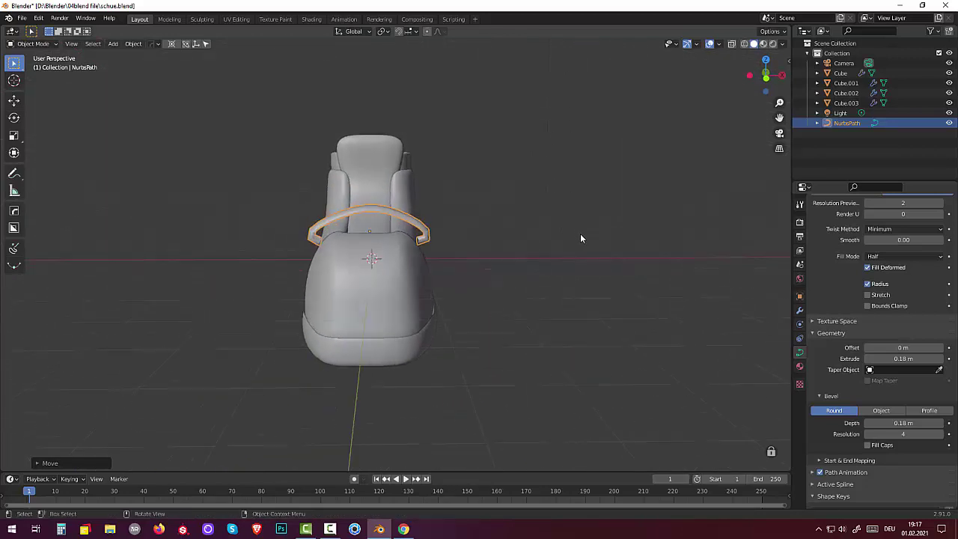
Scale the strap slightly smaller so it fits snugly across the boot's front.
{"action": "key", "text": "s"}
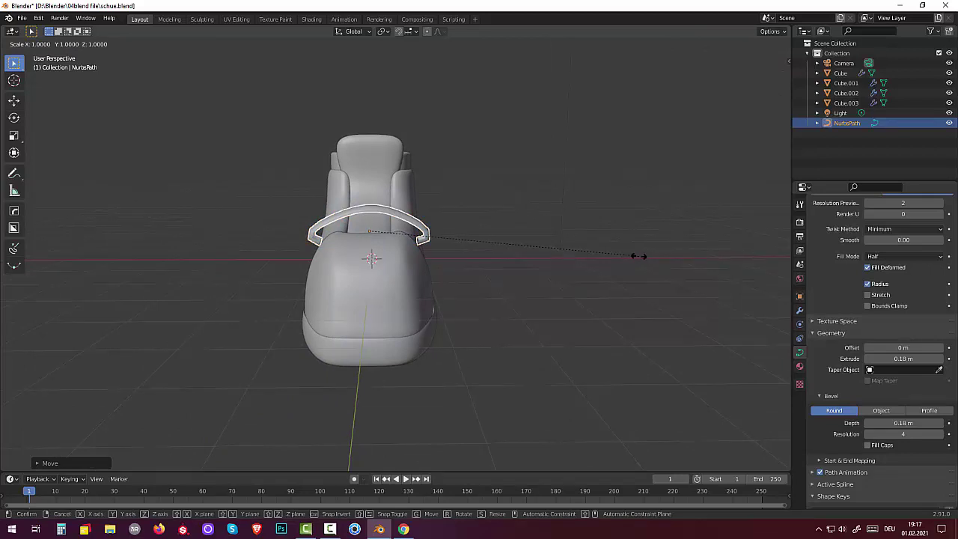
{"action": "left_click", "coordinate": [599, 261]}
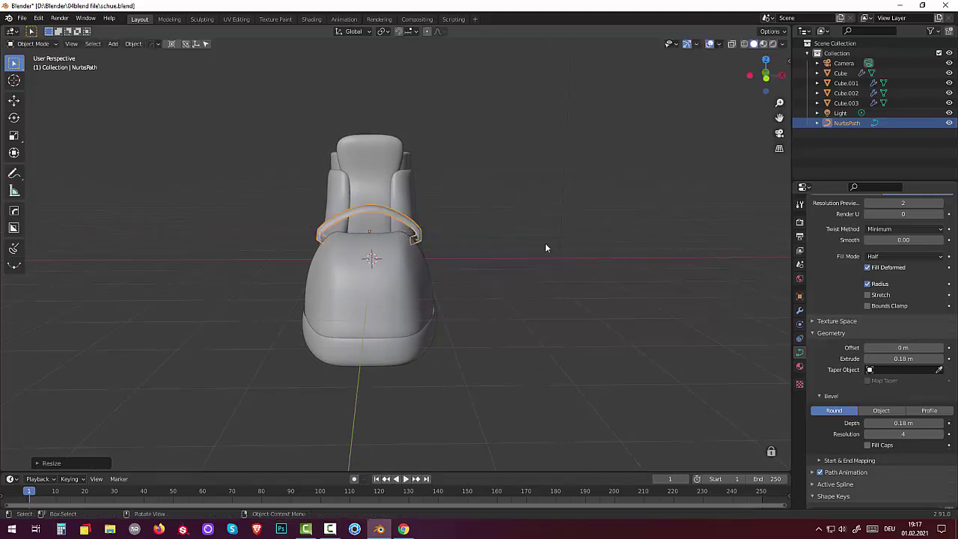
{"action": "mouse_move", "coordinate": [546, 248]}
{"action": "middle_mouse_down"}
{"action": "mouse_move", "coordinate": [499, 277]}
{"action": "mouse_move", "coordinate": [522, 277]}
{"action": "mouse_move", "coordinate": [364, 193]}
{"action": "middle_mouse_up"}
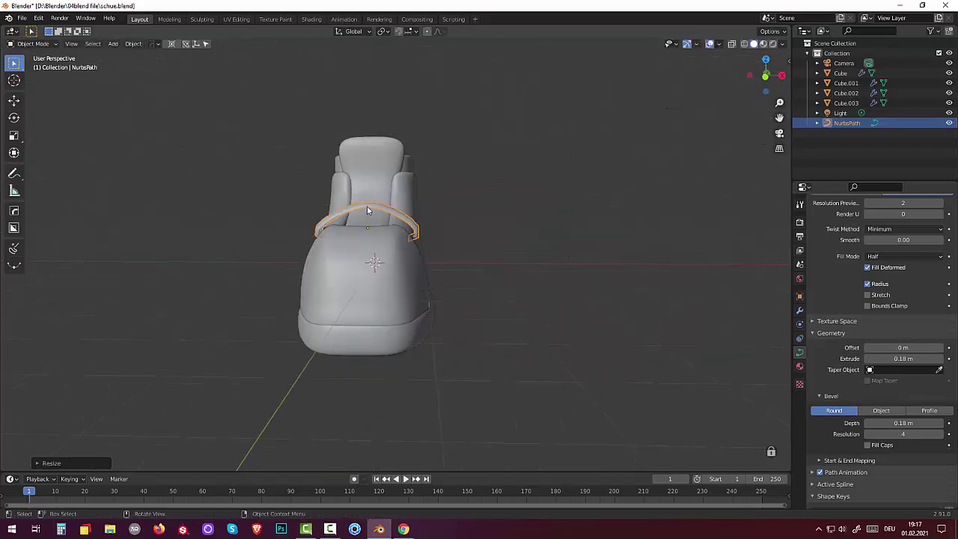
{"action": "left_click", "coordinate": [367, 206]}
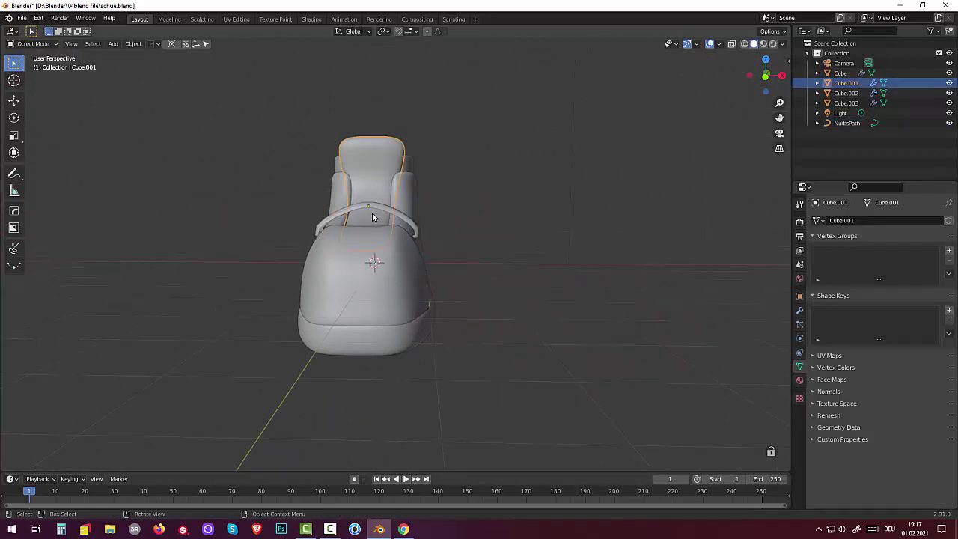
Leave Cube.001's editing, select the NurbsPath strap and switch it into Edit Mode.
{"action": "left_click", "coordinate": [32, 44]}
{"action": "left_click", "coordinate": [29, 65]}
{"action": "key", "text": "c"}
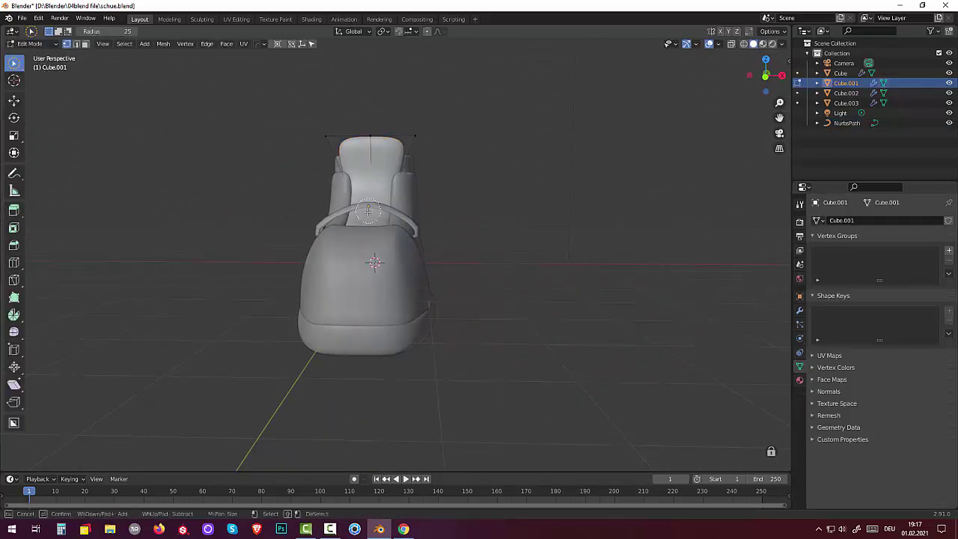
{"action": "left_click", "coordinate": [35, 46]}
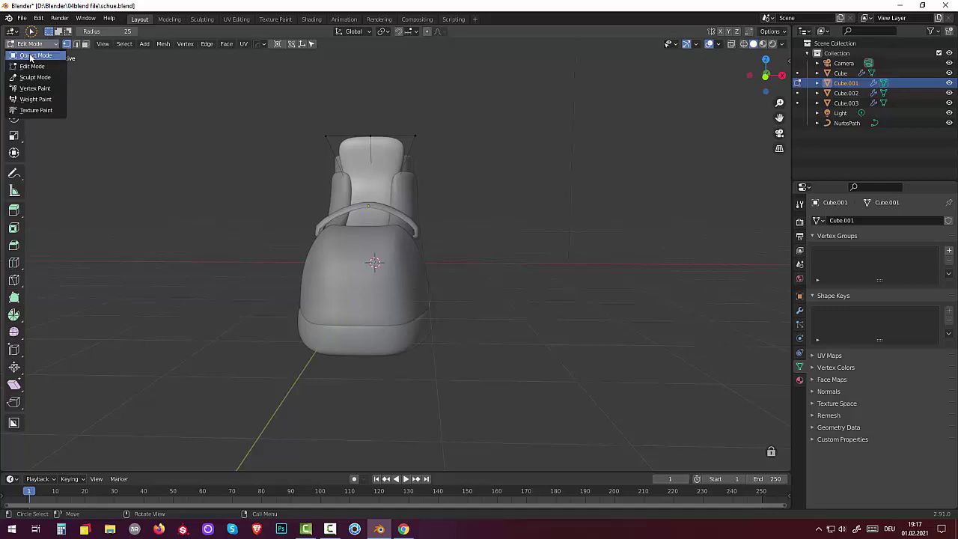
{"action": "left_click", "coordinate": [30, 55]}
{"action": "left_click", "coordinate": [366, 209]}
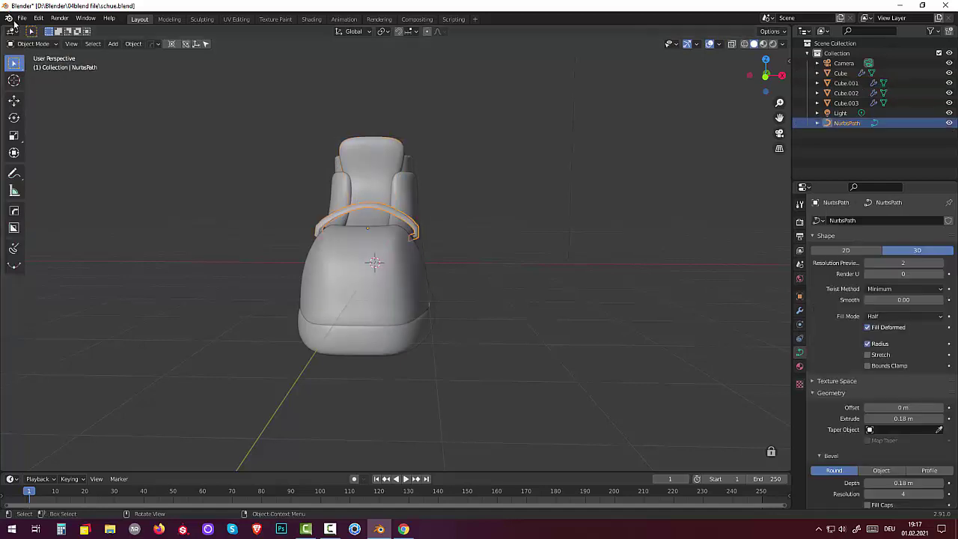
{"action": "left_click", "coordinate": [33, 43]}
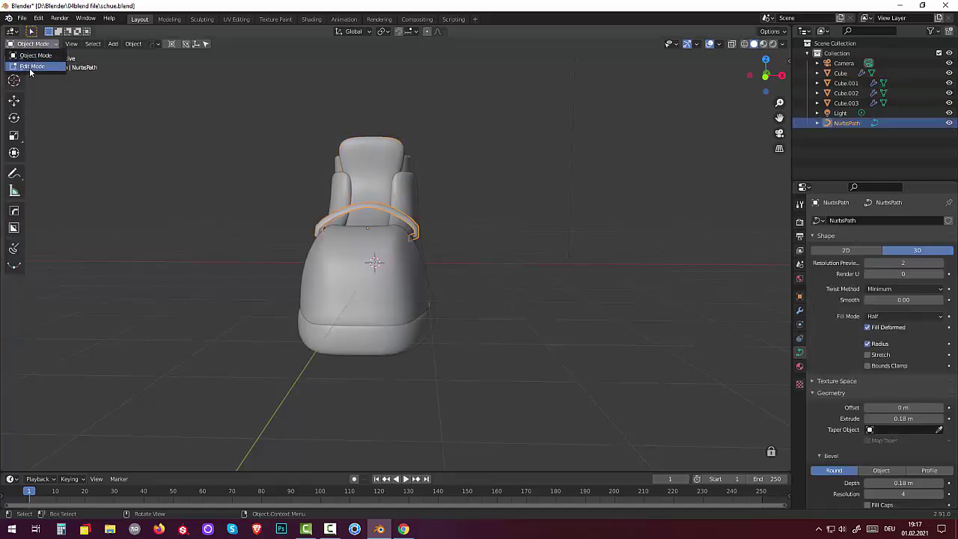
{"action": "left_click", "coordinate": [30, 66]}
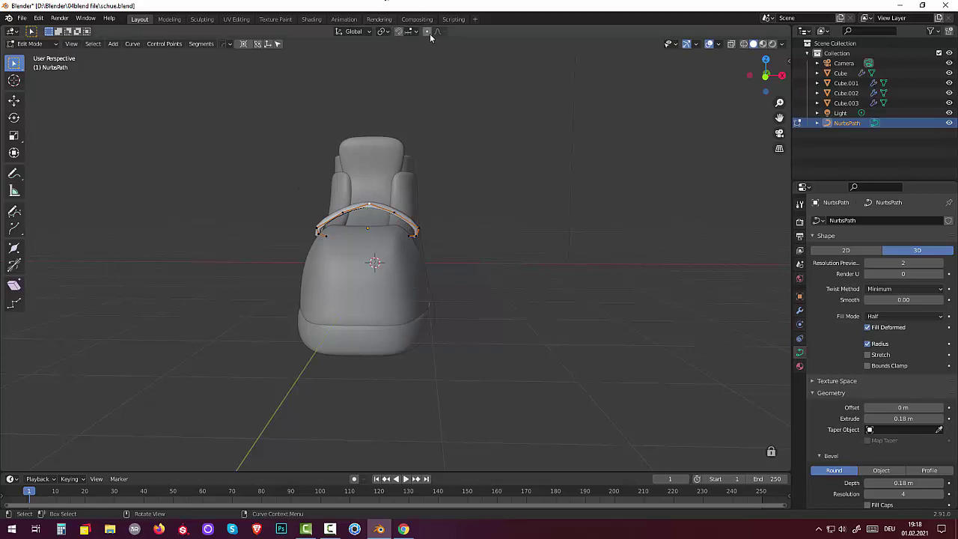
Pull the strap's arch down about 0.27 m using smooth proportional editing.
{"action": "key", "text": "g"}
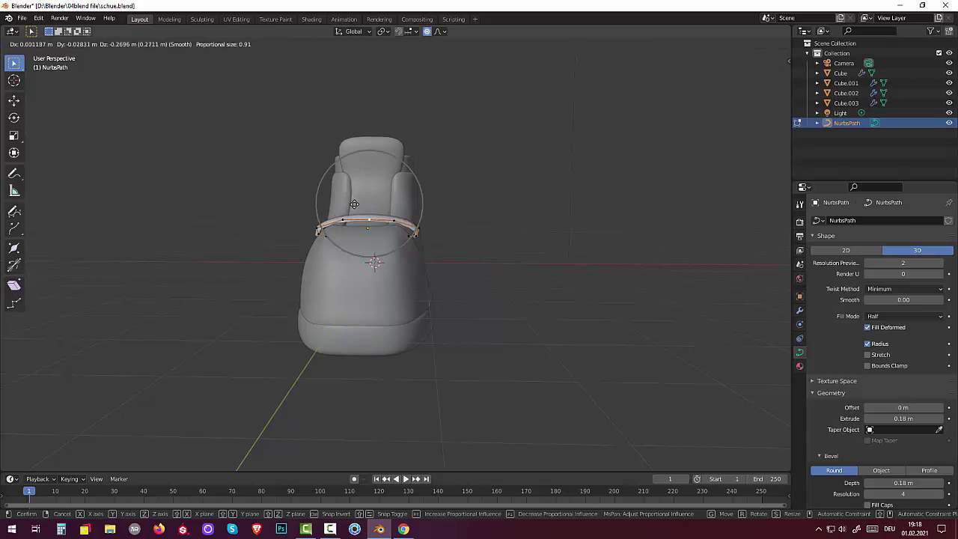
{"action": "left_click", "coordinate": [354, 203]}
{"action": "middle_click_drag", "start_coordinate": [513, 224], "coordinate": [501, 238]}
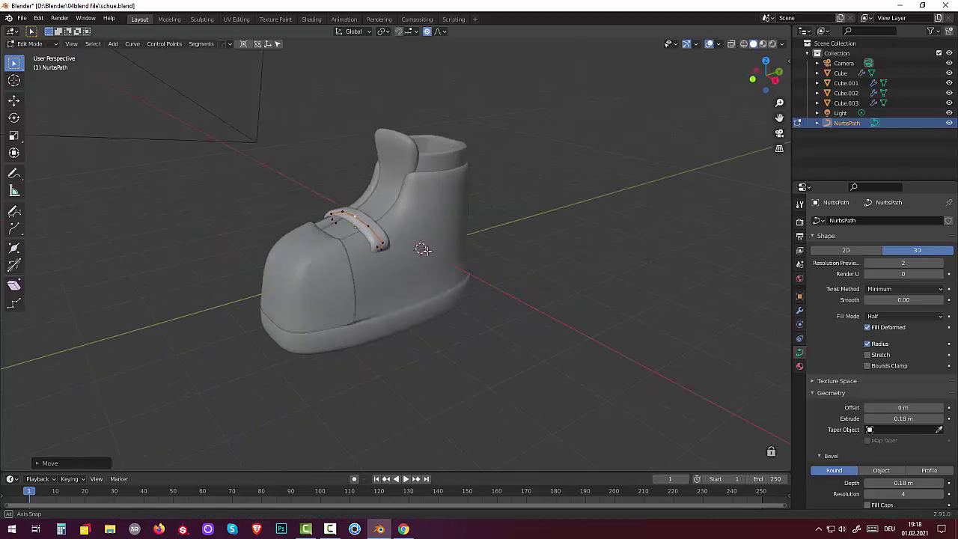
{"action": "mouse_move", "coordinate": [423, 249]}
{"action": "middle_mouse_down"}
{"action": "mouse_move", "coordinate": [406, 257]}
{"action": "mouse_move", "coordinate": [402, 225]}
{"action": "mouse_move", "coordinate": [399, 245]}
{"action": "middle_mouse_up"}
{"action": "left_click", "coordinate": [30, 44]}
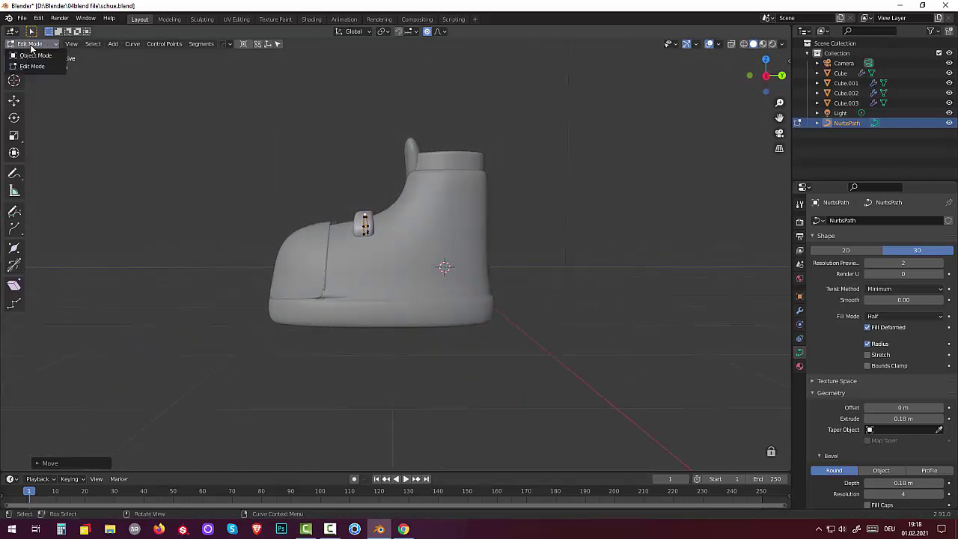
Back in Object Mode, slide the whole strap about 0.33 m along global Y.
{"action": "left_click", "coordinate": [30, 50]}
{"action": "mouse_move", "coordinate": [465, 298]}
{"action": "middle_mouse_down"}
{"action": "mouse_move", "coordinate": [441, 288]}
{"action": "mouse_move", "coordinate": [449, 342]}
{"action": "mouse_move", "coordinate": [427, 325]}
{"action": "mouse_move", "coordinate": [328, 300]}
{"action": "mouse_move", "coordinate": [472, 274]}
{"action": "mouse_move", "coordinate": [465, 298]}
{"action": "mouse_move", "coordinate": [429, 304]}
{"action": "middle_mouse_up"}
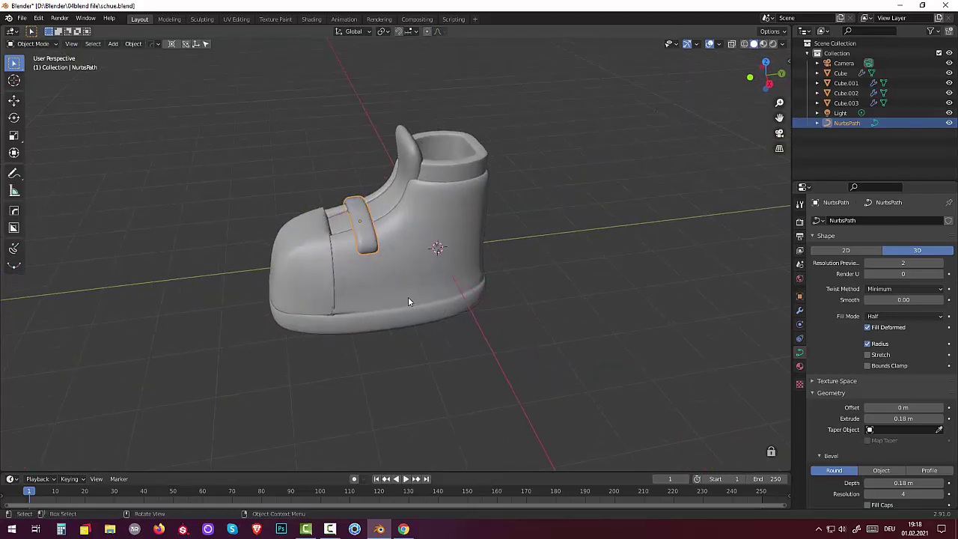
{"action": "key", "text": "g"}
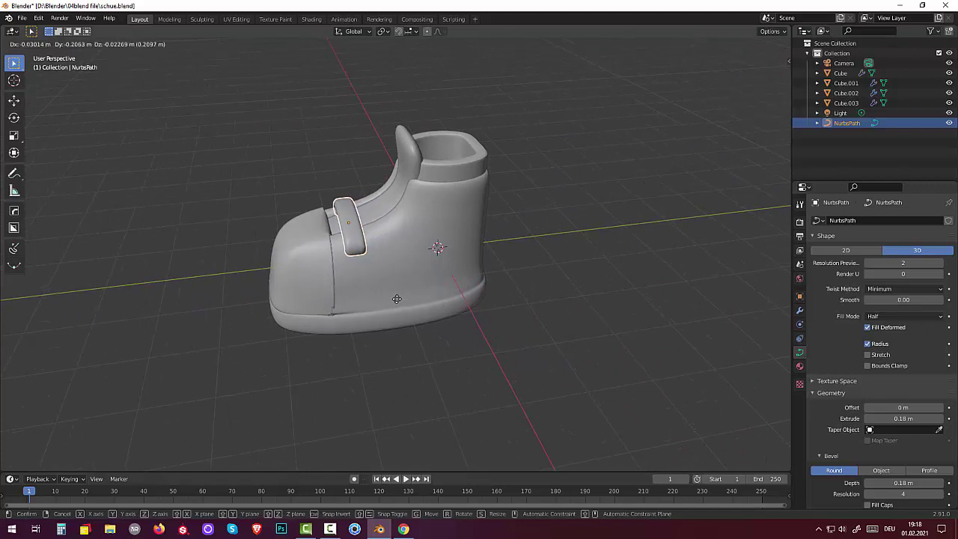
{"action": "key", "text": "y"}
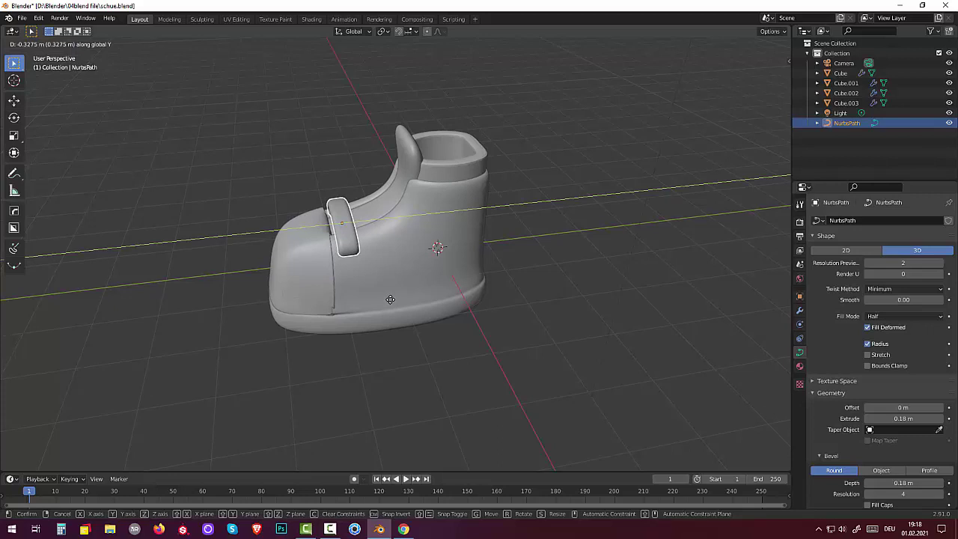
{"action": "left_click", "coordinate": [390, 300]}
{"action": "middle_click_drag", "start_coordinate": [400, 243], "coordinate": [386, 223]}
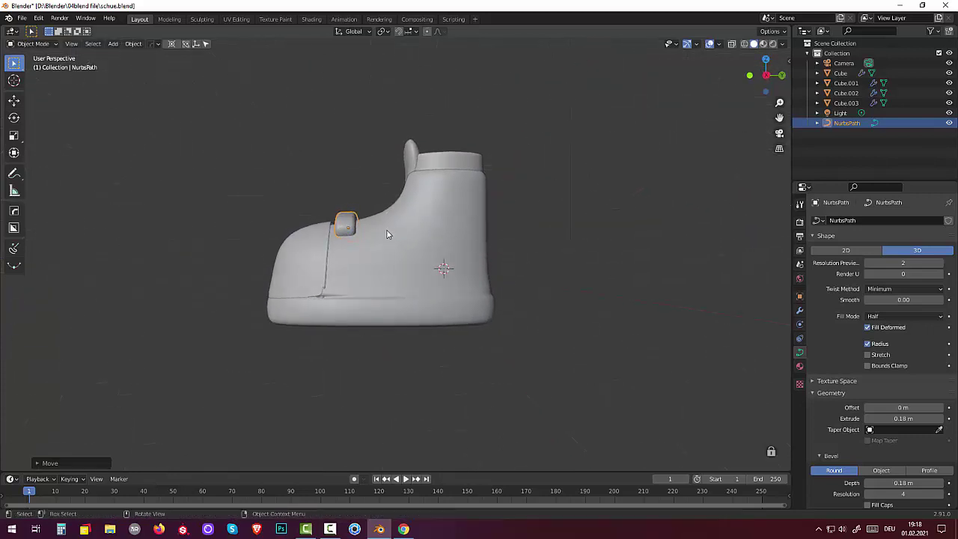
In right side view, duplicate the strap twice, placing copies up the instep toward the ankle.
{"action": "key", "text": "KP_3"}
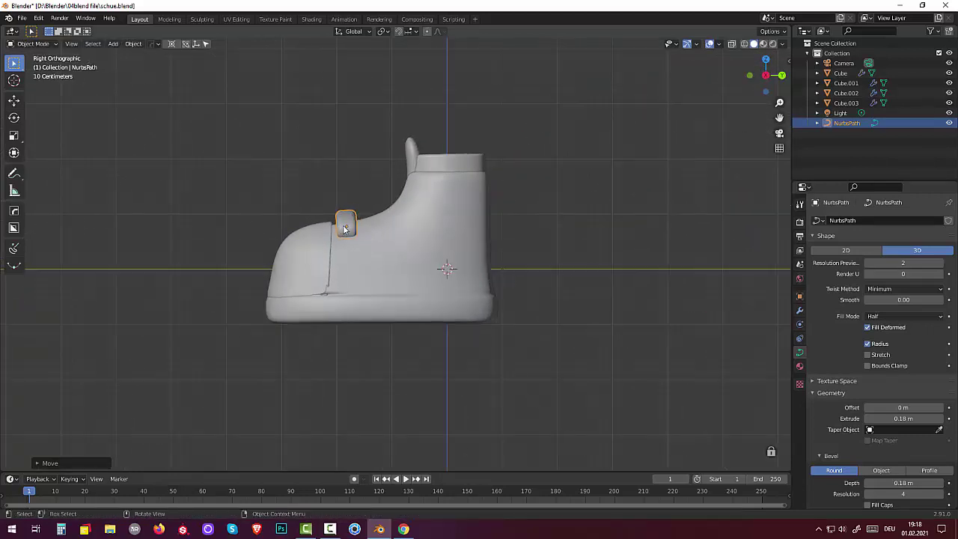
{"action": "key", "text": "shift+d"}
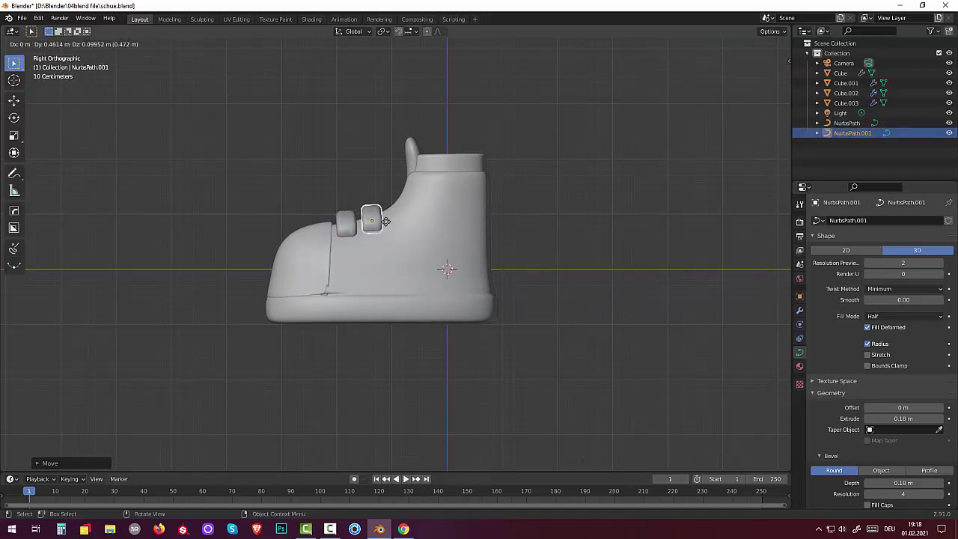
{"action": "left_click", "coordinate": [386, 220]}
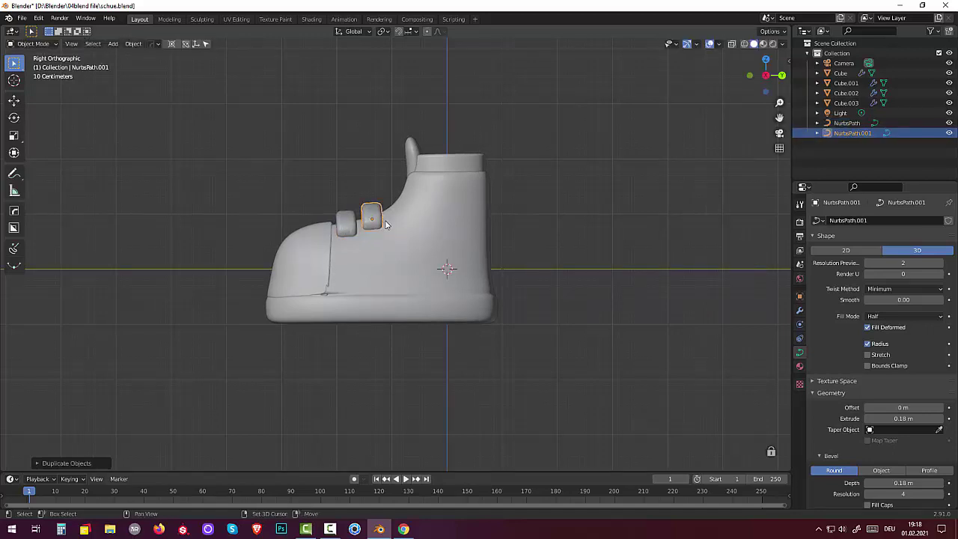
{"action": "key", "text": "shift+d"}
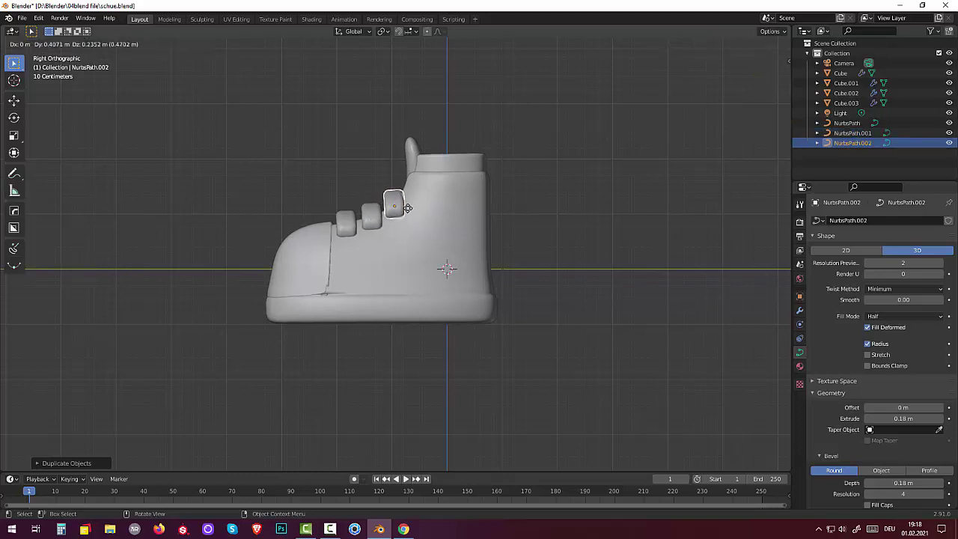
{"action": "left_click", "coordinate": [408, 208]}
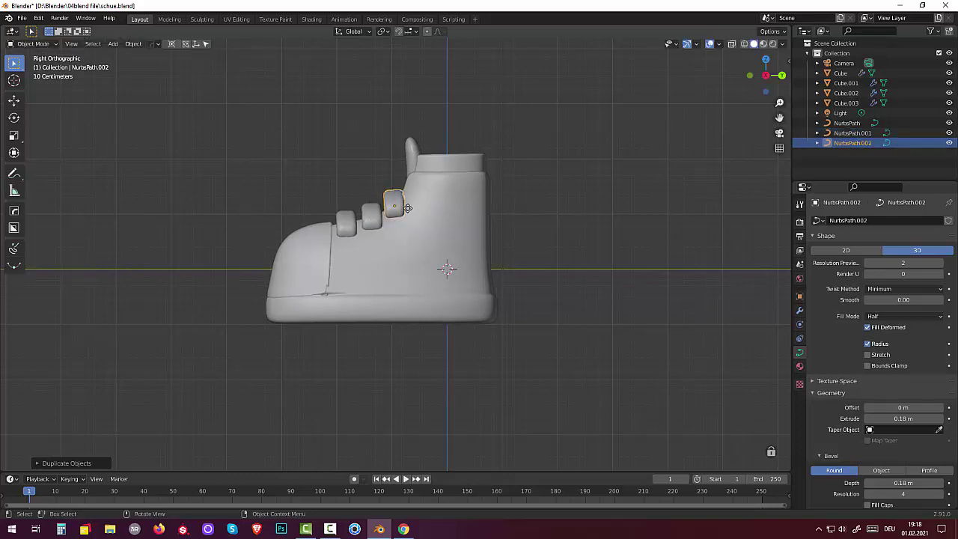
Nudge the front and middle straps into better positions along the instep.
{"action": "left_click", "coordinate": [345, 223]}
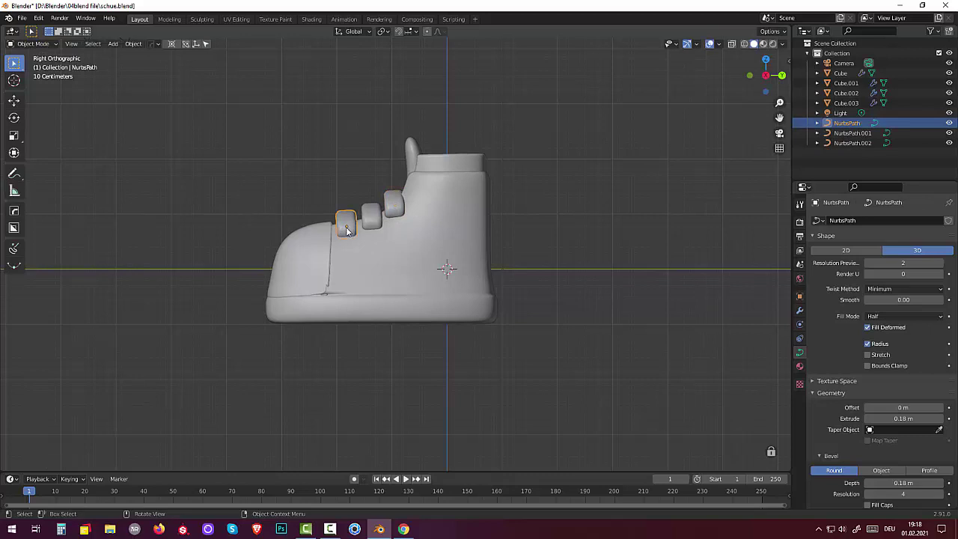
{"action": "key", "text": "g"}
{"action": "left_click", "coordinate": [343, 228]}
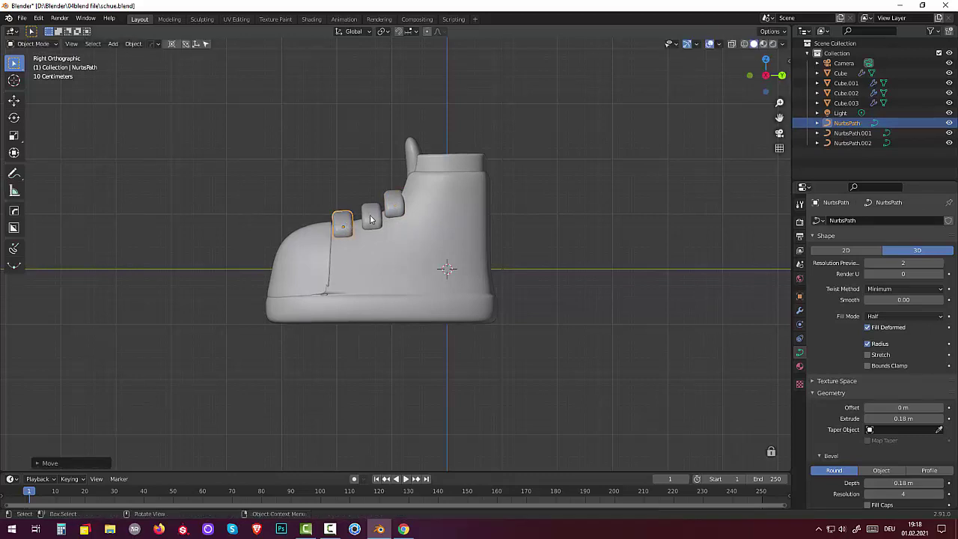
{"action": "left_click", "coordinate": [370, 219]}
{"action": "key", "text": "g"}
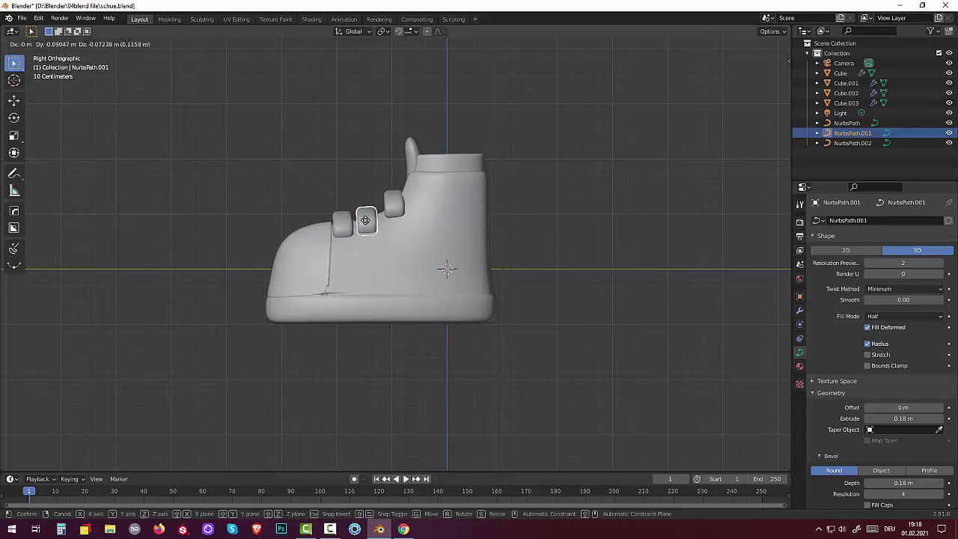
{"action": "left_click", "coordinate": [369, 224]}
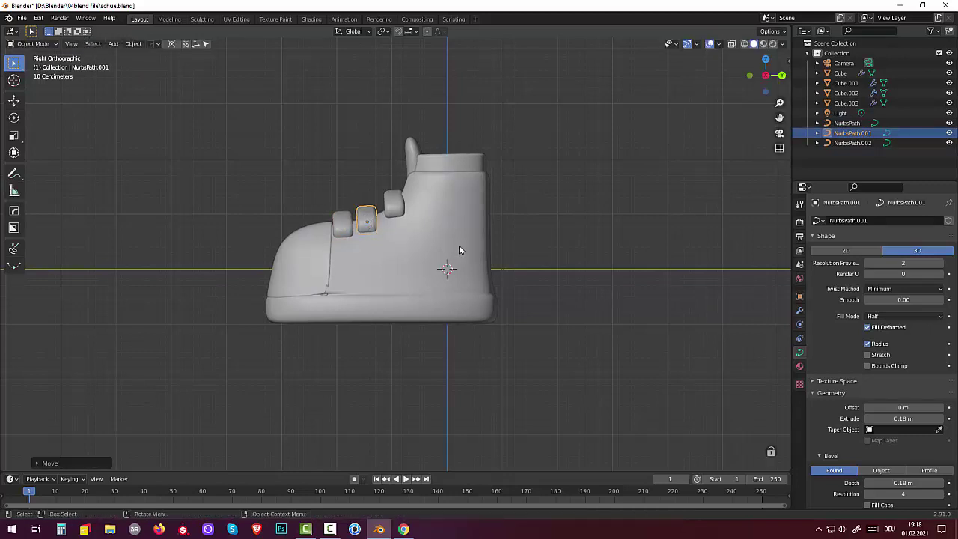
Tilt the middle and front straps to follow the instep's slope.
{"action": "key", "text": "r"}
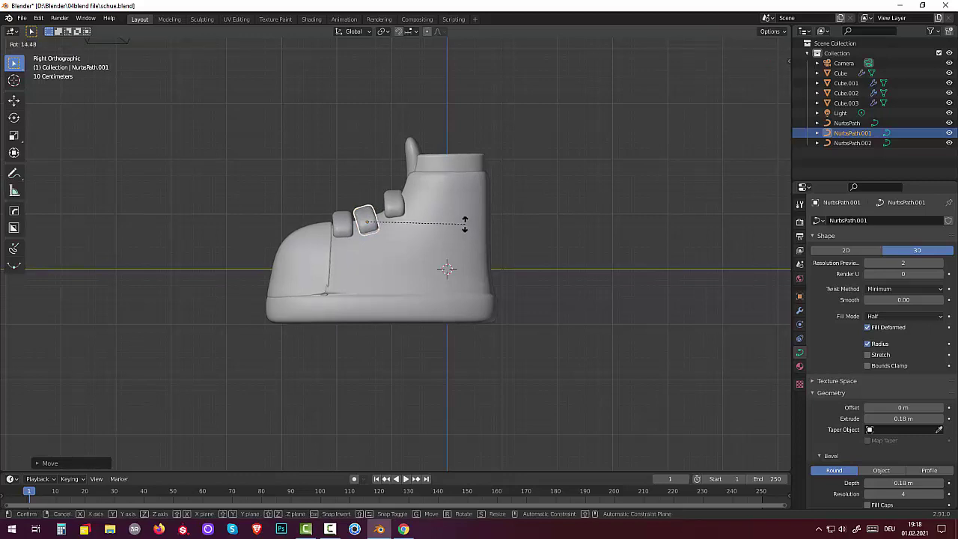
{"action": "left_click", "coordinate": [355, 232]}
{"action": "left_click", "coordinate": [356, 231]}
{"action": "key", "text": "r"}
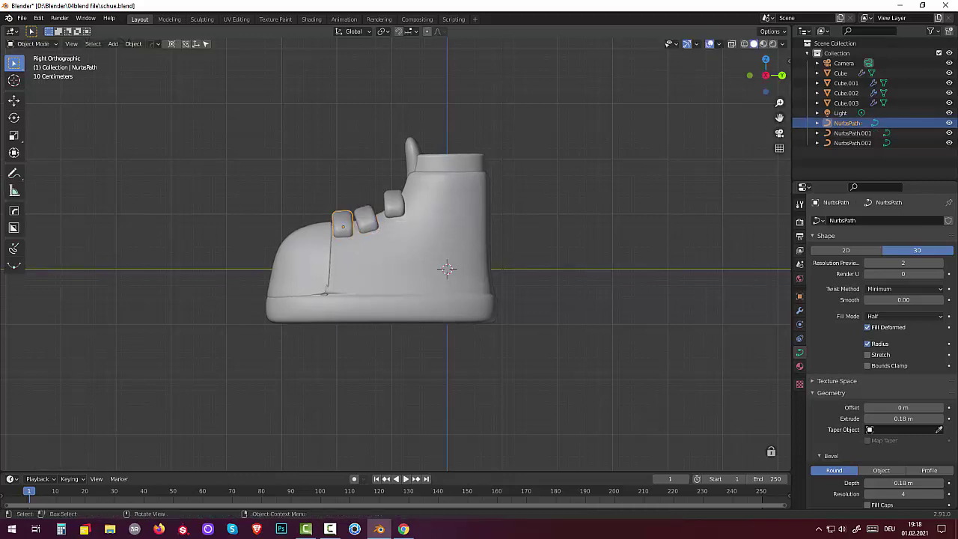
{"action": "left_click", "coordinate": [596, 226]}
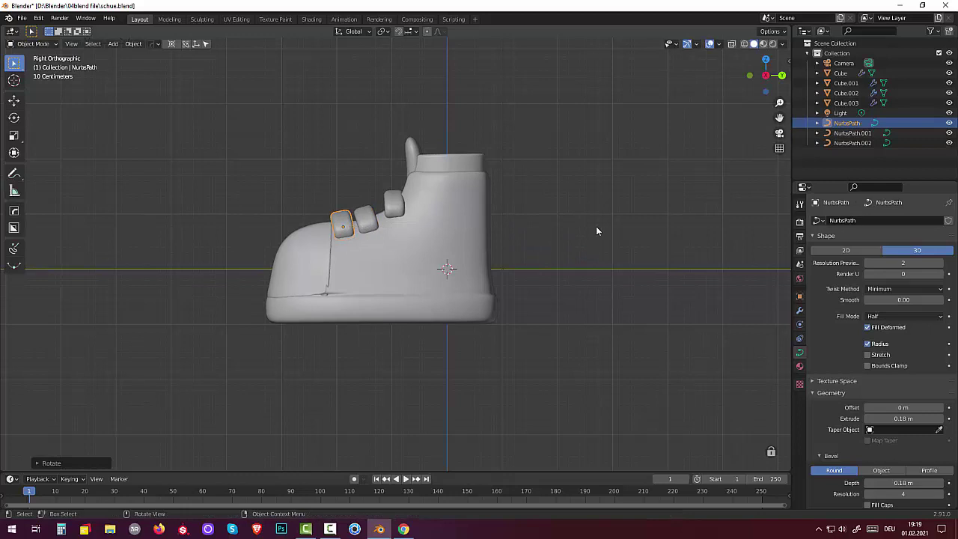
{"action": "left_click", "coordinate": [394, 207]}
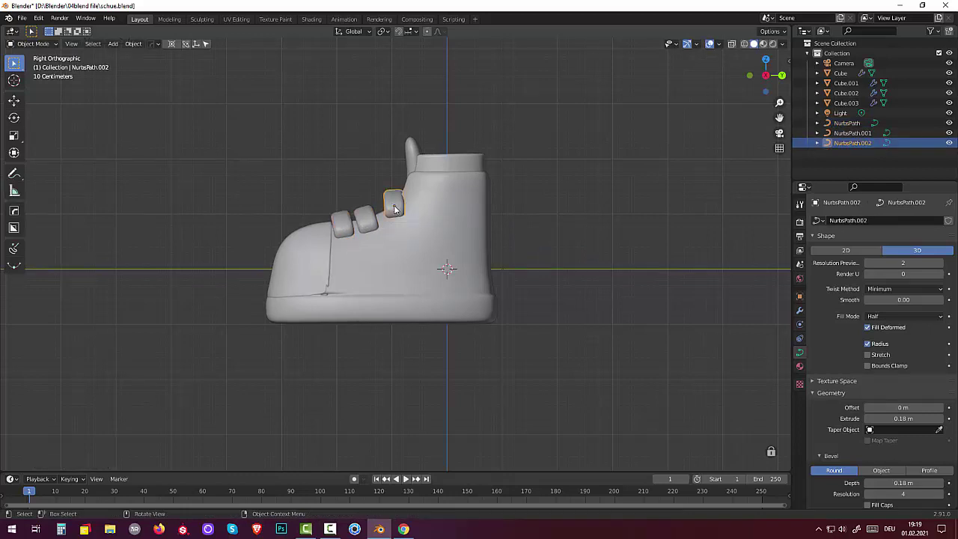
Duplicate the third strap into NurbsPath.003 near the ankle, then reposition and tilt the third strap.
{"action": "key", "text": "shift+d"}
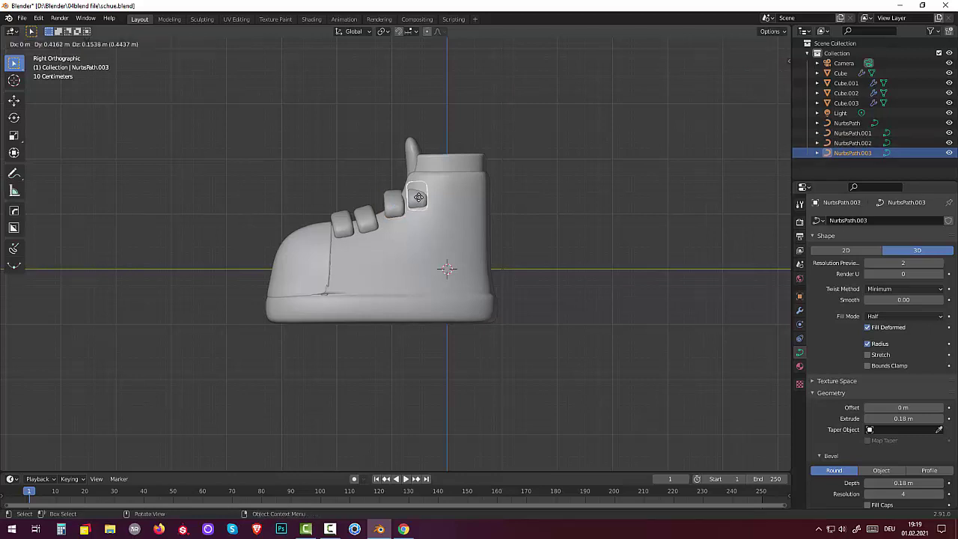
{"action": "left_click", "coordinate": [419, 197]}
{"action": "left_click", "coordinate": [397, 205]}
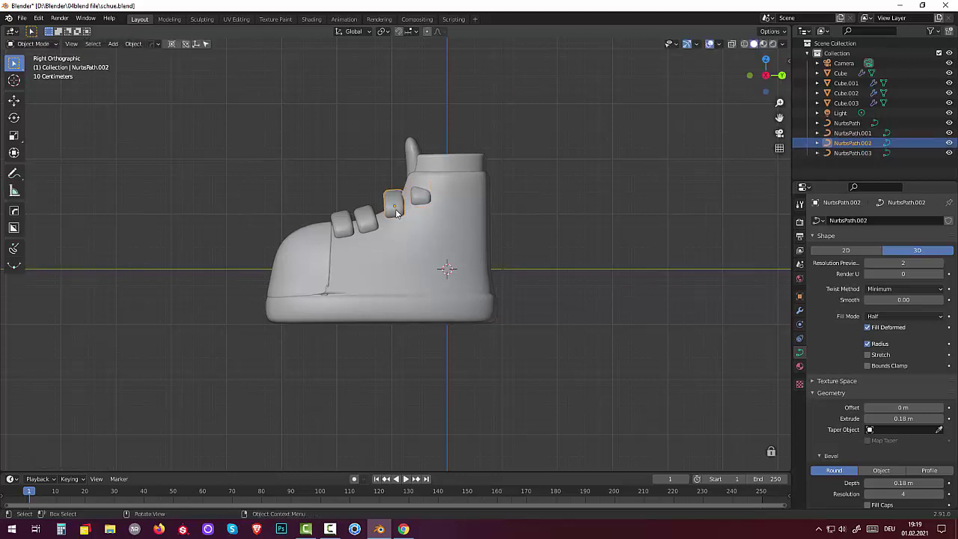
{"action": "key", "text": "g"}
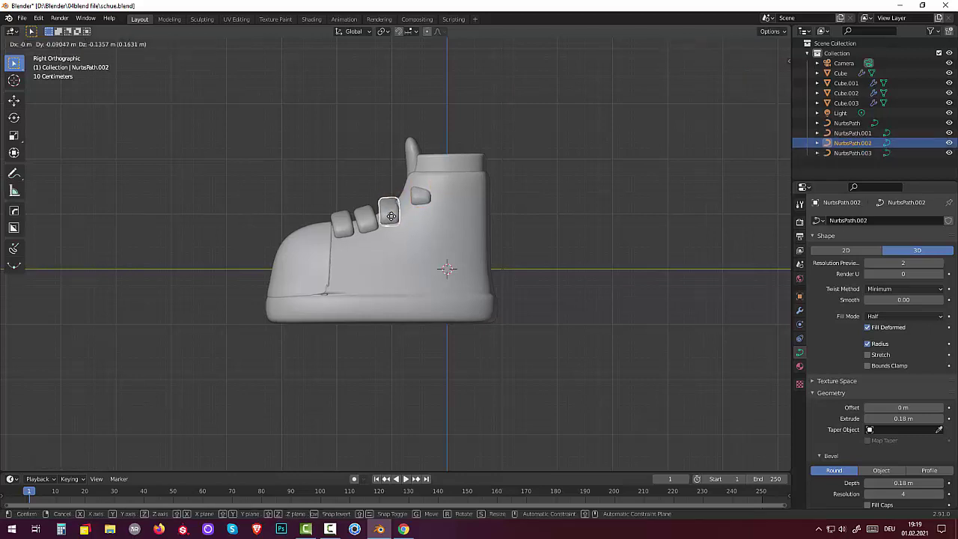
{"action": "left_click", "coordinate": [390, 216]}
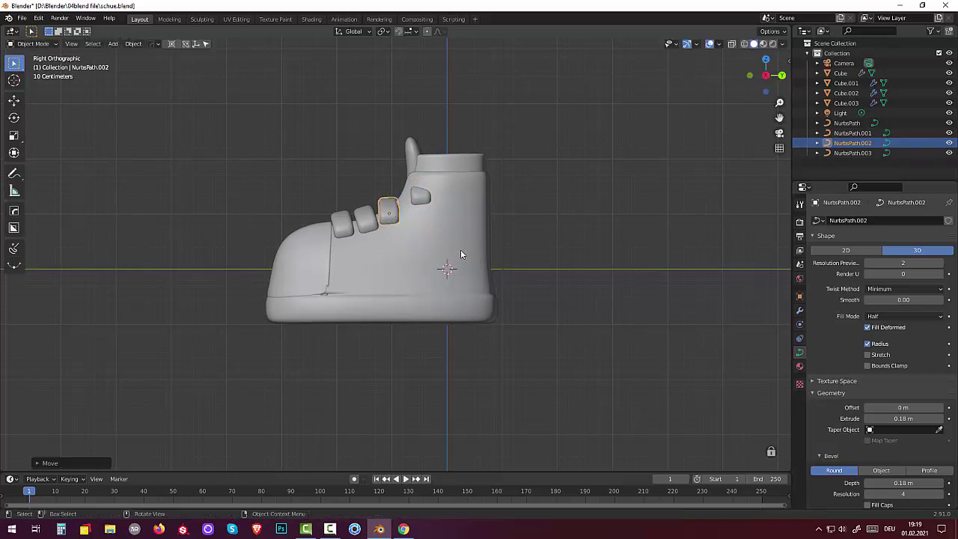
{"action": "key", "text": "r"}
{"action": "left_click", "coordinate": [437, 223]}
{"action": "left_click", "coordinate": [388, 216]}
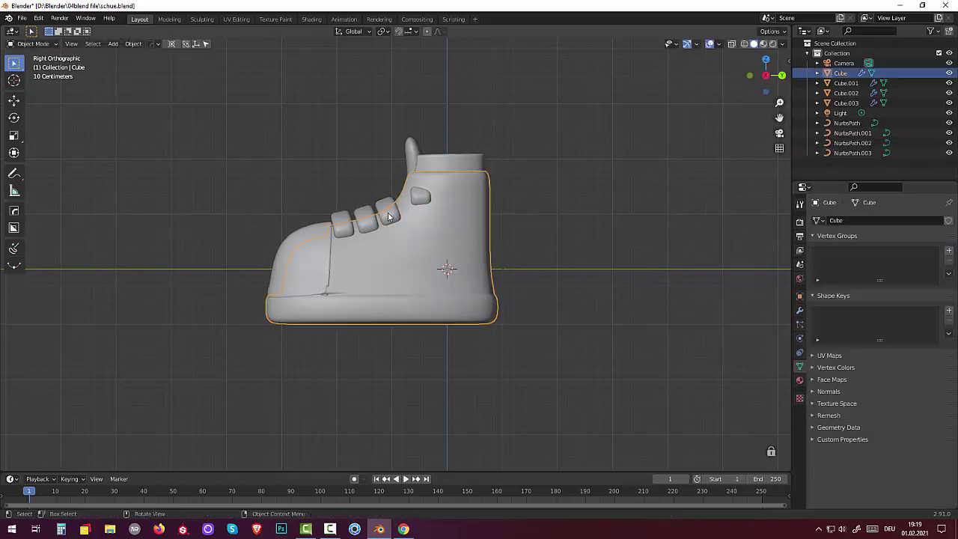
{"action": "left_click", "coordinate": [389, 219]}
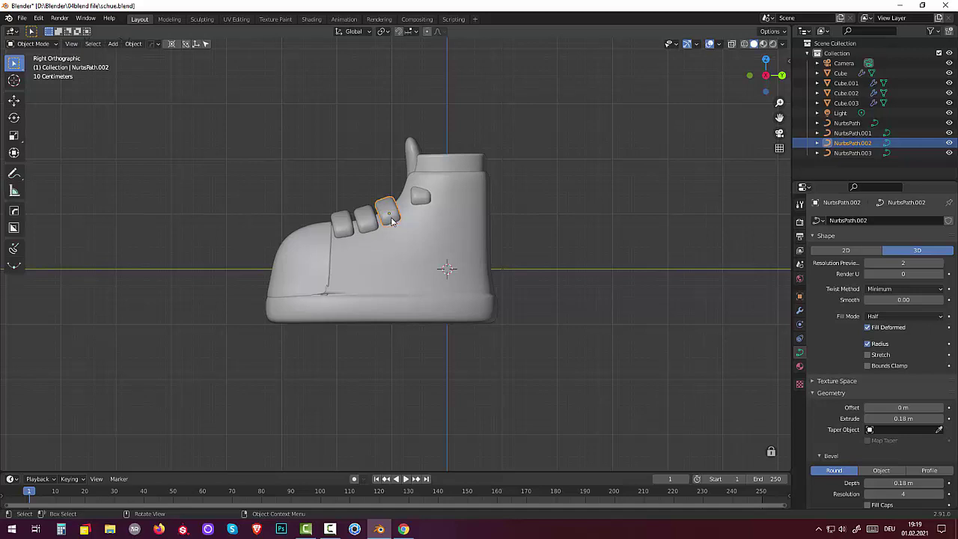
{"action": "key", "text": "g"}
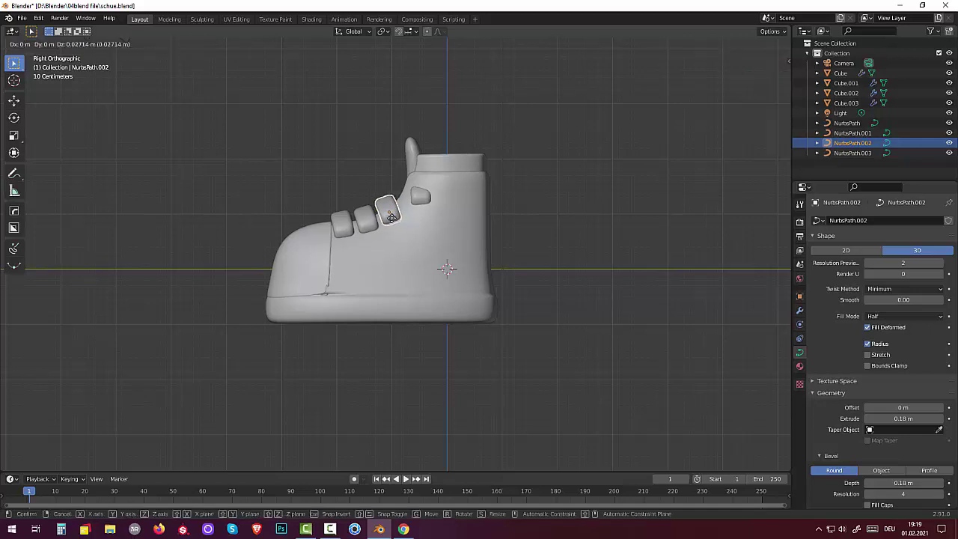
{"action": "left_click", "coordinate": [389, 216]}
Rotate the fourth strap to a diagonal angle and set it against the ankle.
{"action": "left_click", "coordinate": [427, 198]}
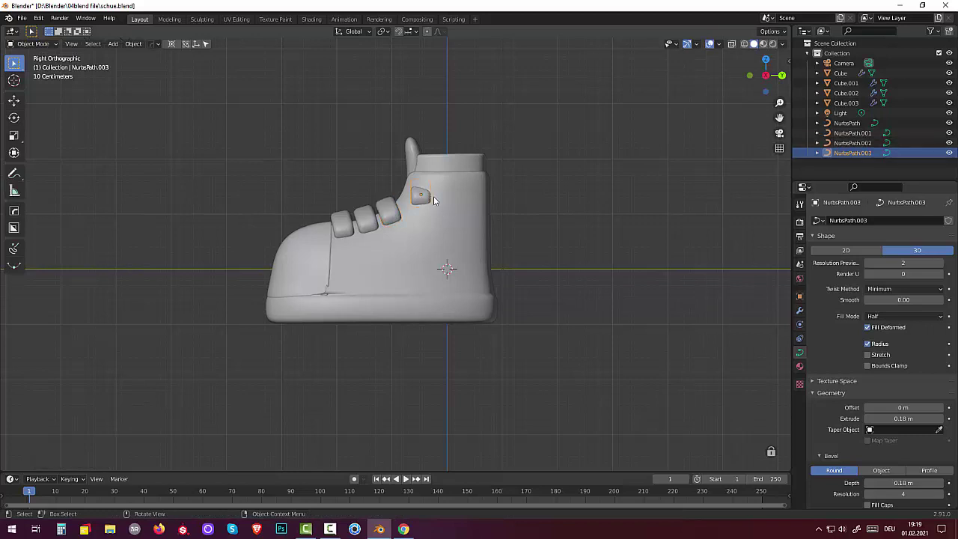
{"action": "key", "text": "r"}
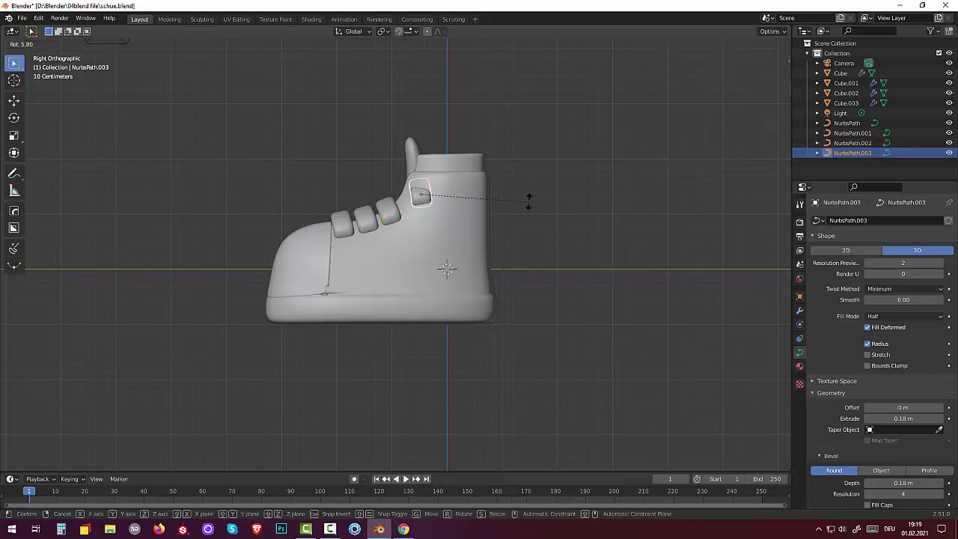
{"action": "left_click", "coordinate": [473, 185]}
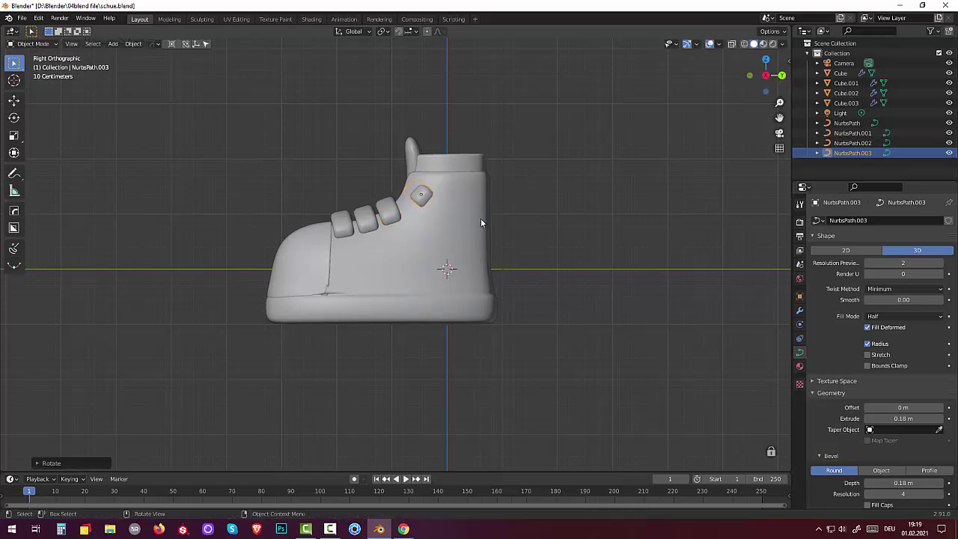
{"action": "key", "text": "g"}
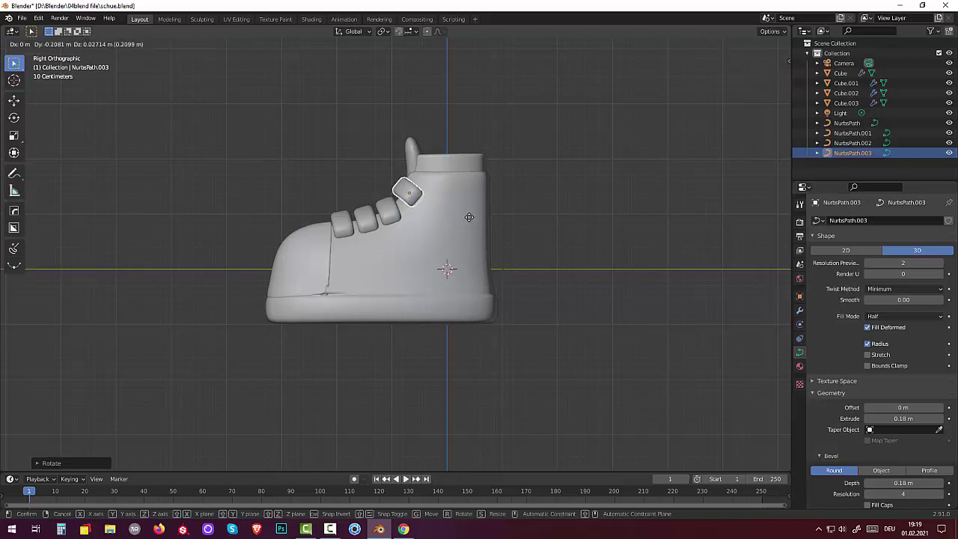
{"action": "left_click", "coordinate": [470, 220]}
{"action": "left_click", "coordinate": [576, 238]}
{"action": "mouse_move", "coordinate": [578, 235]}
{"action": "middle_mouse_down"}
{"action": "mouse_move", "coordinate": [653, 251]}
{"action": "mouse_move", "coordinate": [648, 312]}
{"action": "mouse_move", "coordinate": [637, 253]}
{"action": "mouse_move", "coordinate": [504, 212]}
{"action": "middle_mouse_up"}
In right side view, fine-tune NurbsPath.002's rotation and position.
{"action": "left_click", "coordinate": [386, 219]}
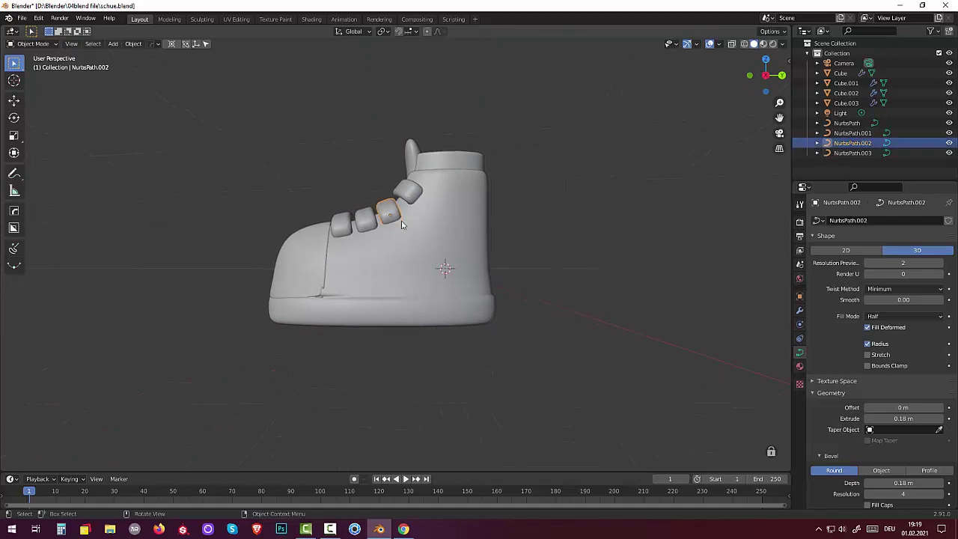
{"action": "mouse_move", "coordinate": [397, 223]}
{"action": "middle_mouse_down"}
{"action": "mouse_move", "coordinate": [382, 224]}
{"action": "mouse_move", "coordinate": [416, 230]}
{"action": "middle_mouse_up"}
{"action": "key", "text": "KP_3"}
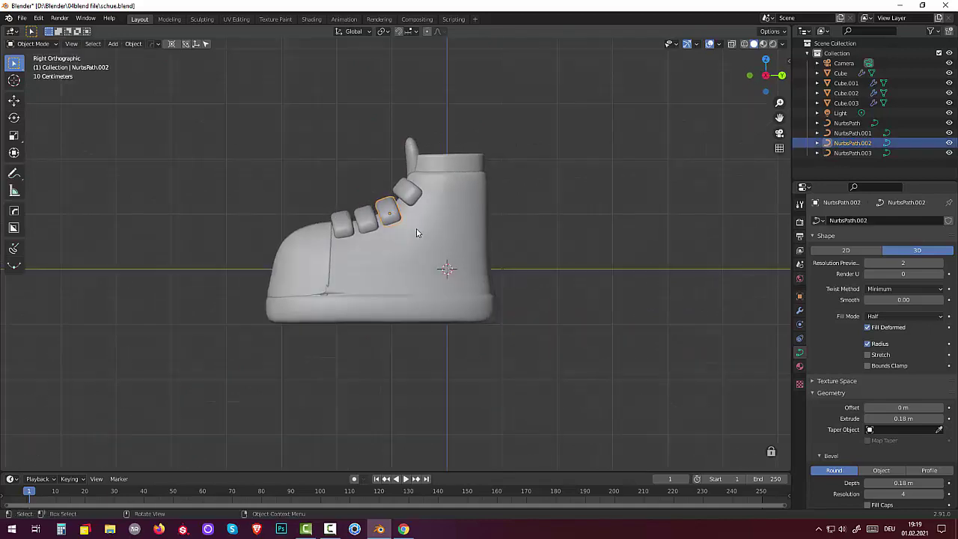
{"action": "key", "text": "r"}
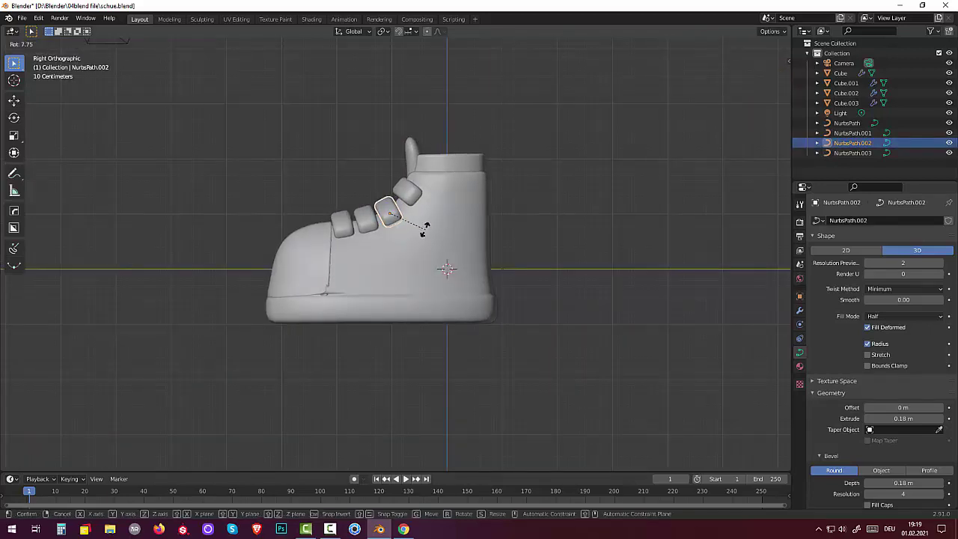
{"action": "left_click", "coordinate": [428, 231]}
{"action": "key", "text": "g"}
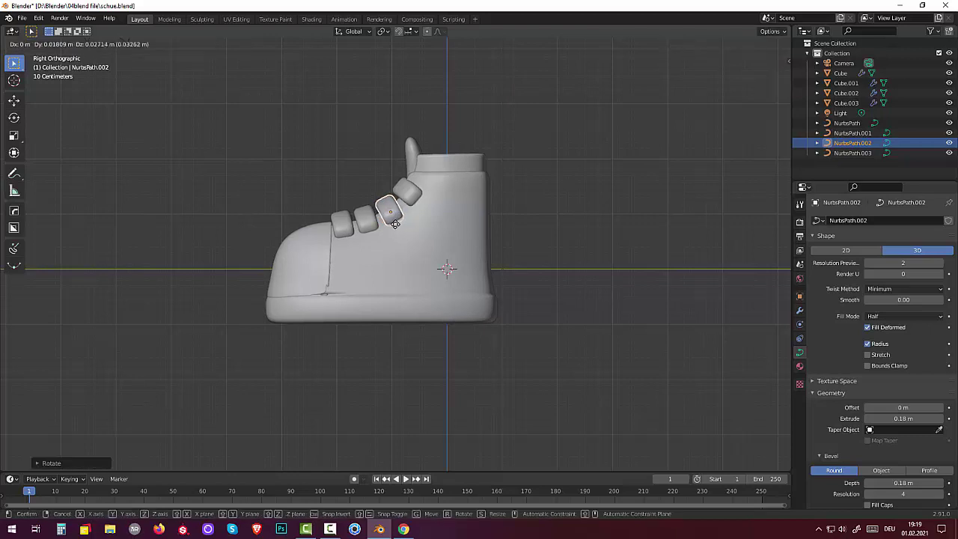
{"action": "left_click", "coordinate": [395, 224]}
Apply Shade Smooth to the boot's collar piece, Cube.002.
{"action": "left_click", "coordinate": [441, 266]}
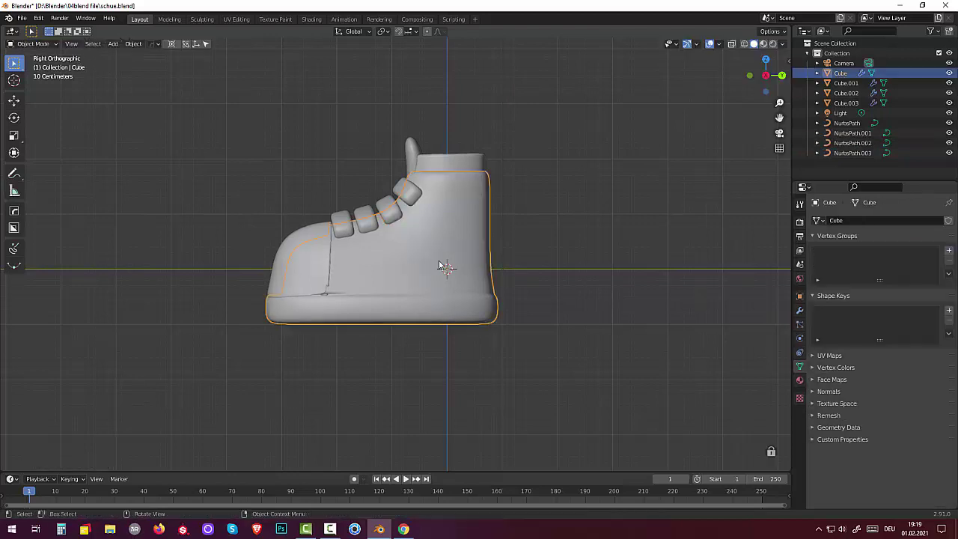
{"action": "mouse_move", "coordinate": [442, 266]}
{"action": "middle_mouse_down"}
{"action": "mouse_move", "coordinate": [655, 276]}
{"action": "mouse_move", "coordinate": [627, 289]}
{"action": "mouse_move", "coordinate": [359, 258]}
{"action": "mouse_move", "coordinate": [241, 228]}
{"action": "mouse_move", "coordinate": [277, 267]}
{"action": "mouse_move", "coordinate": [307, 263]}
{"action": "middle_mouse_up"}
{"action": "left_click", "coordinate": [576, 277]}
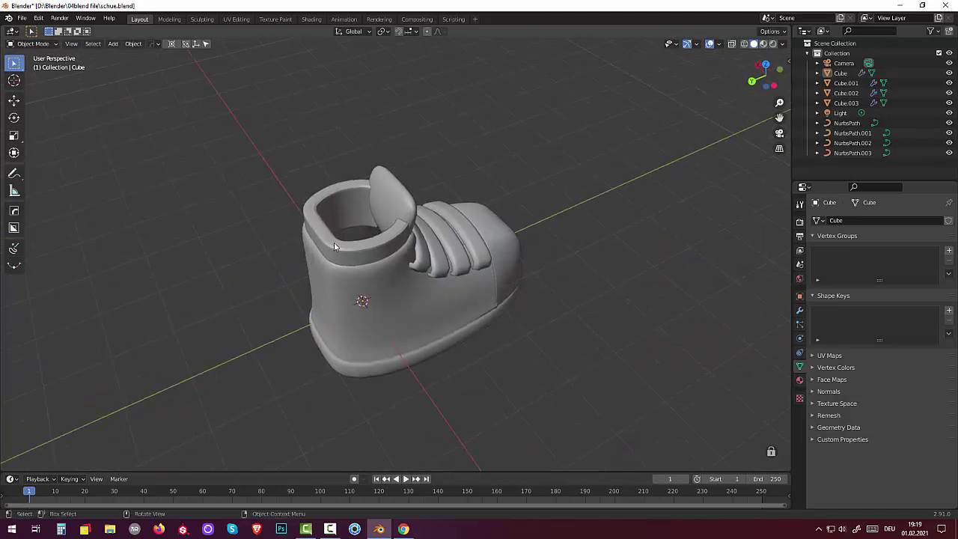
{"action": "left_click", "coordinate": [334, 246]}
{"action": "right_click", "coordinate": [330, 245]}
{"action": "left_click", "coordinate": [309, 245]}
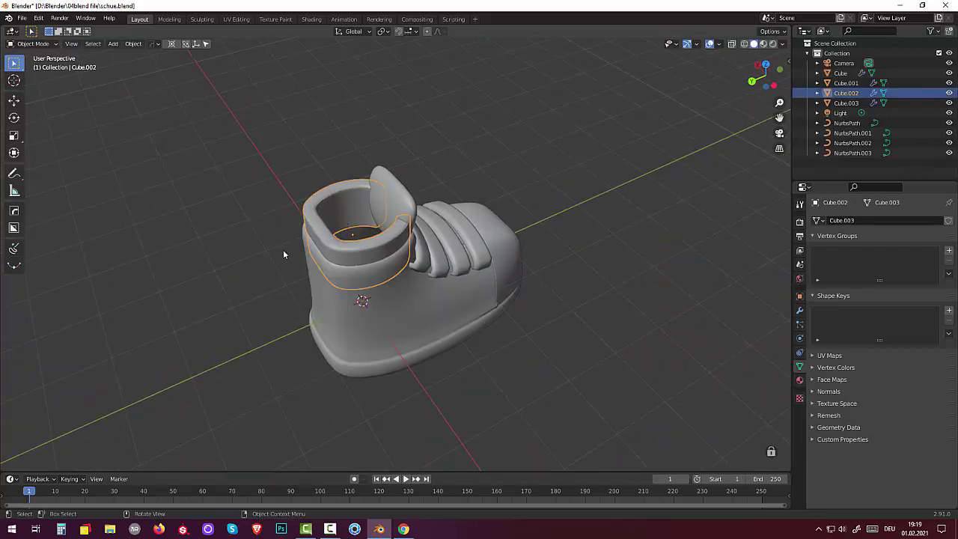
{"action": "mouse_move", "coordinate": [283, 251]}
{"action": "middle_mouse_down"}
{"action": "mouse_move", "coordinate": [398, 214]}
{"action": "mouse_move", "coordinate": [496, 214]}
{"action": "mouse_move", "coordinate": [504, 203]}
{"action": "mouse_move", "coordinate": [484, 231]}
{"action": "mouse_move", "coordinate": [417, 255]}
{"action": "mouse_move", "coordinate": [391, 277]}
{"action": "mouse_move", "coordinate": [565, 261]}
{"action": "mouse_move", "coordinate": [569, 238]}
{"action": "mouse_move", "coordinate": [462, 299]}
{"action": "middle_mouse_up"}
{"action": "left_click", "coordinate": [461, 297]}
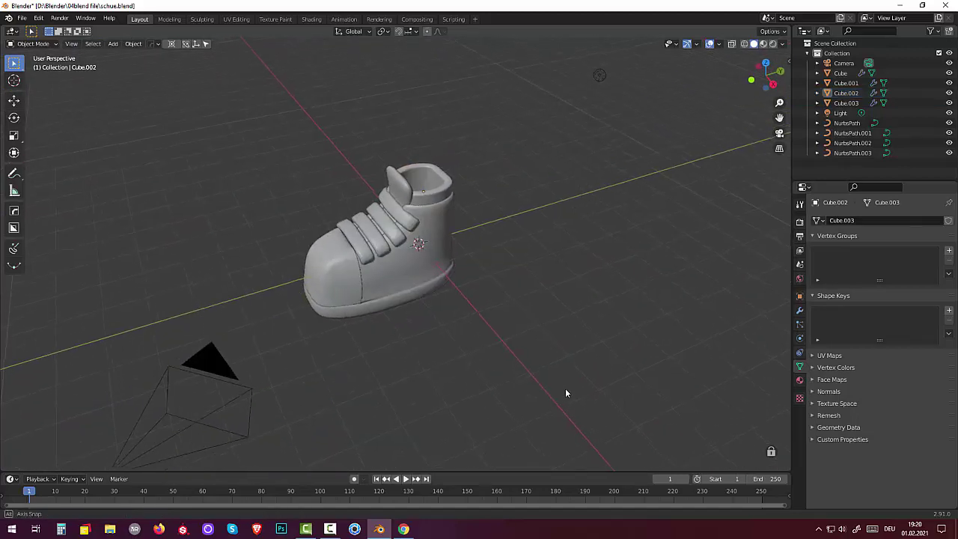